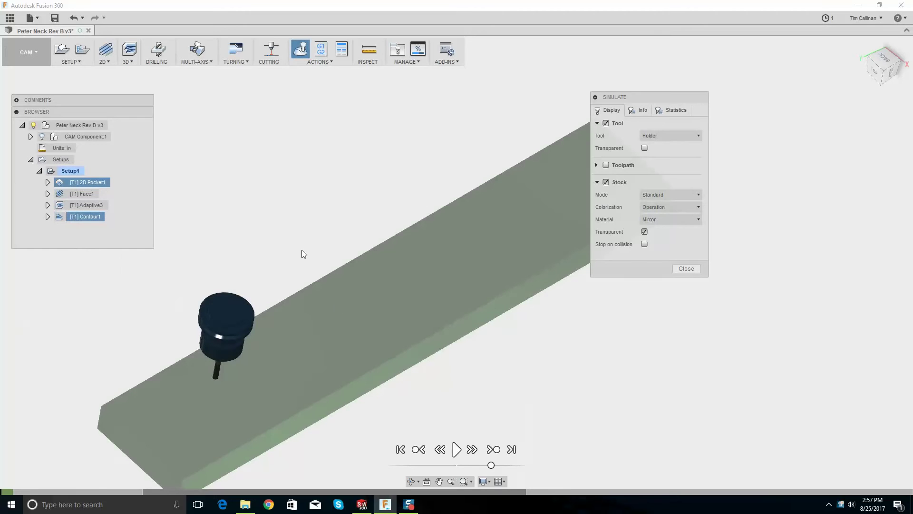
Play the Setup1 machining simulation at a faster speed, then turn off stock transparency
drag(490, 465, 509, 465)
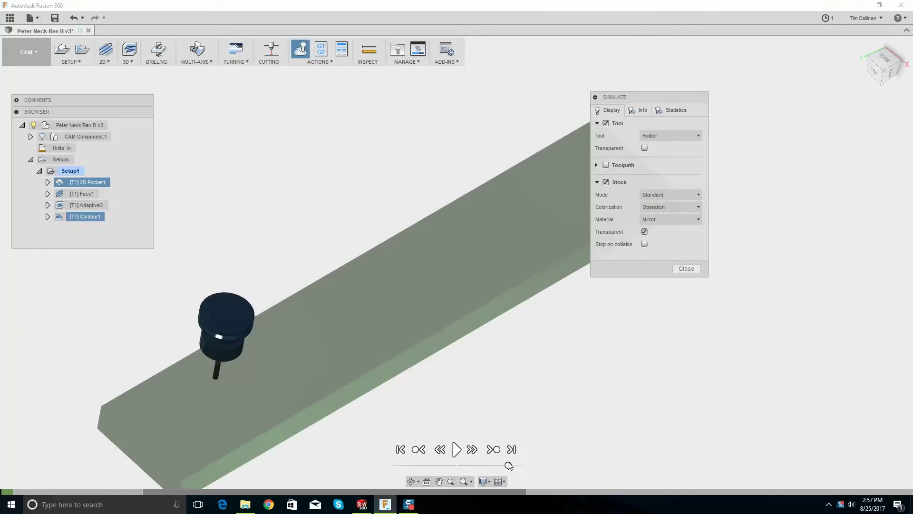
click(456, 448)
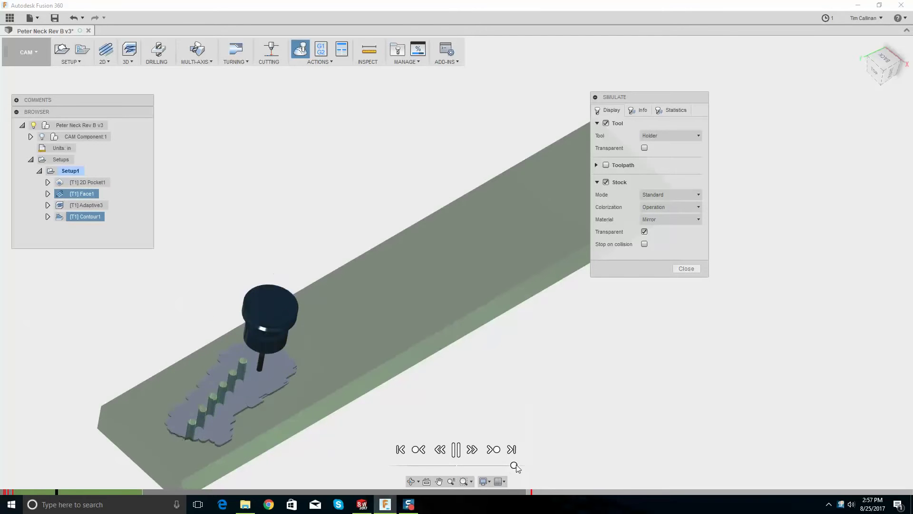
scroll(484, 333, down, 3)
scroll(484, 328, up, 3)
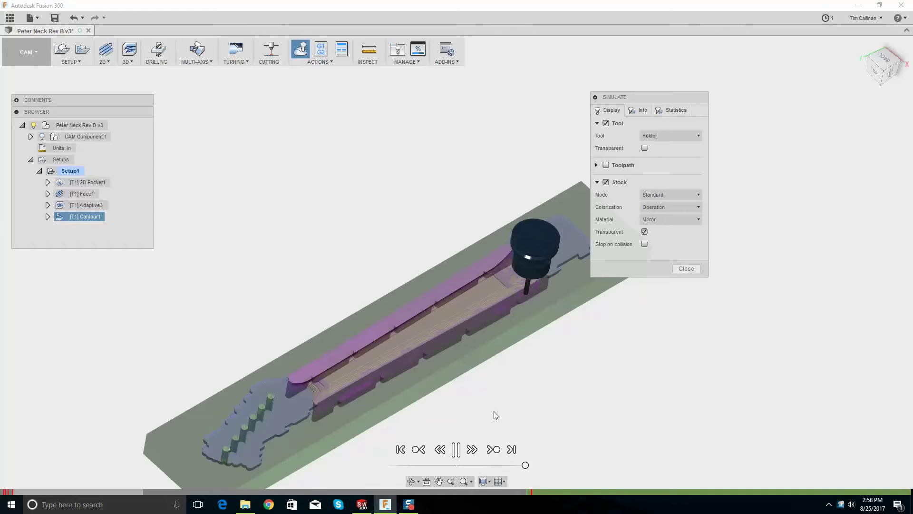
scroll(496, 273, up, 3)
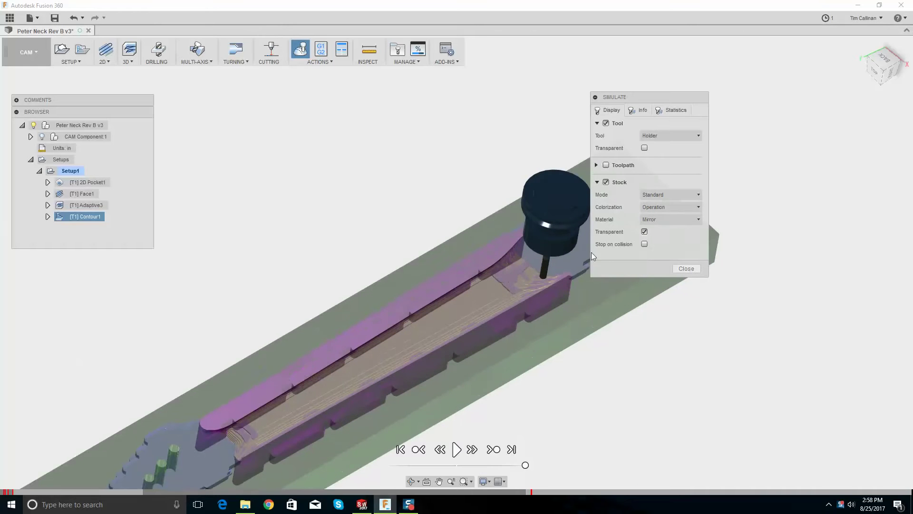
click(643, 232)
shift+middle_drag(414, 309, 248, 364)
Zoom and orbit around the simulated stock to inspect the cut neck
scroll(286, 356, up, 3)
scroll(286, 355, up, 2)
scroll(287, 385, down, 5)
scroll(121, 427, up, 6)
scroll(324, 316, down, 8)
shift+middle_drag(377, 226, 355, 355)
scroll(355, 356, down, 3)
scroll(606, 345, up, 6)
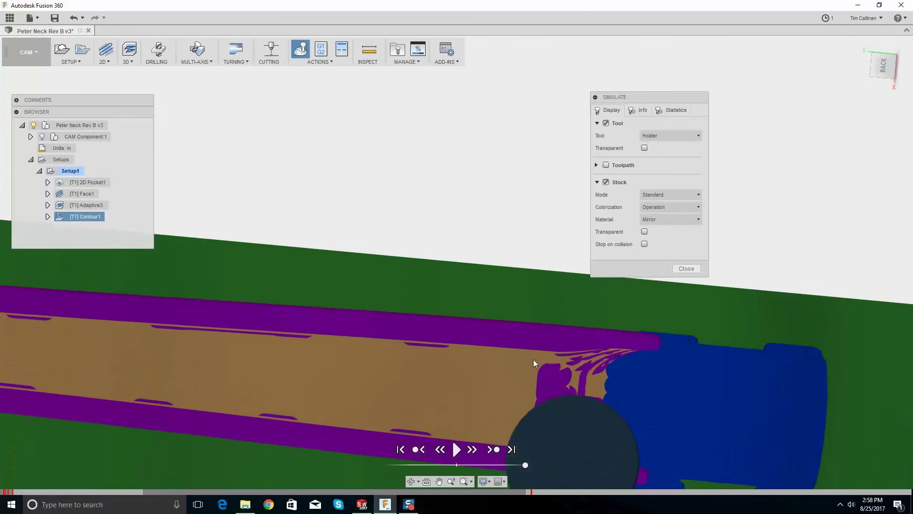
Tilt the view to look almost straight down on the neck, then close the simulation
shift+middle_drag(546, 341, 491, 361)
scroll(492, 361, down, 3)
scroll(658, 356, up, 6)
mouse_move(598, 354)
shift+middle_down()
mouse_move(595, 367)
mouse_move(600, 358)
shift+middle_up()
scroll(328, 309, down, 2)
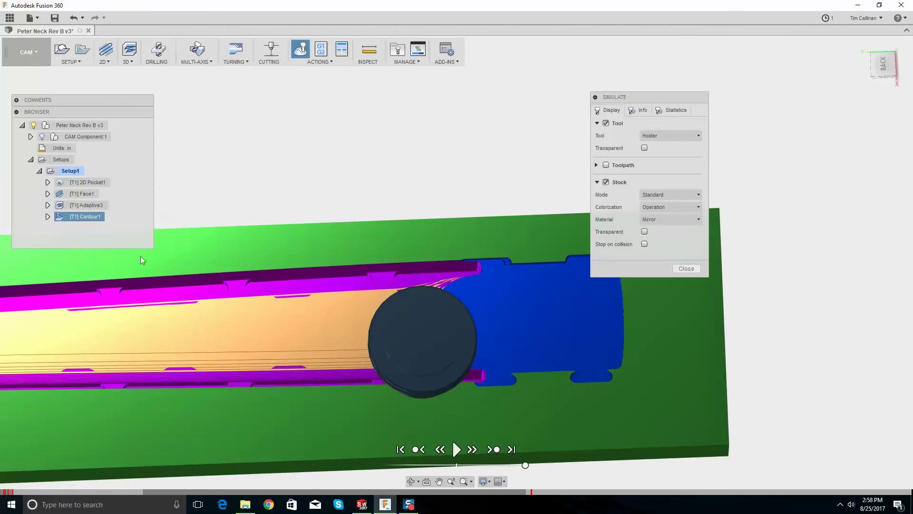
scroll(375, 296, down, 1)
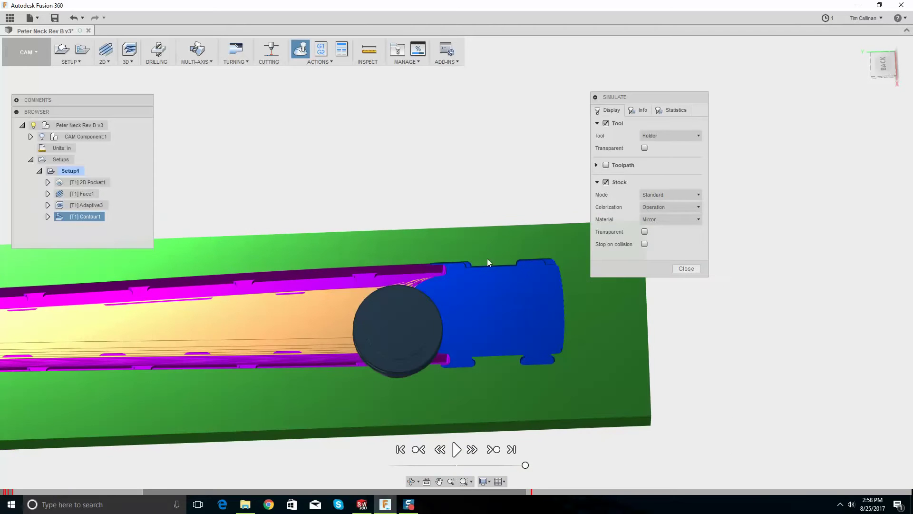
scroll(414, 365, down, 4)
scroll(78, 354, up, 1)
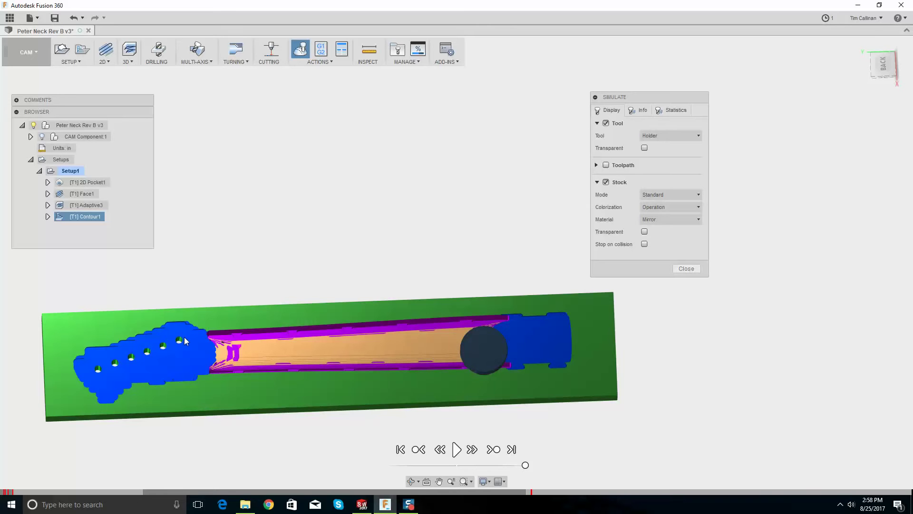
click(685, 268)
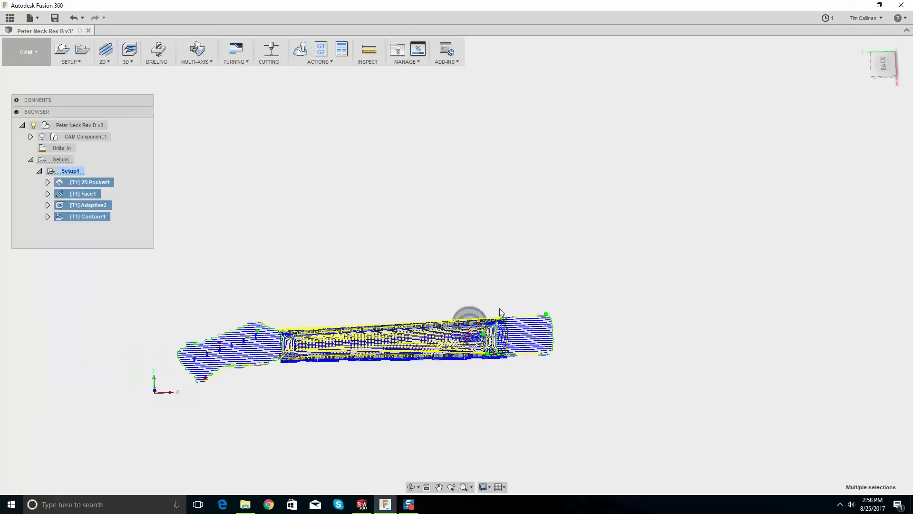
Turn CAM Component:1 visible again, orbit the stock flat-on, and bring up the workspace list
click(42, 137)
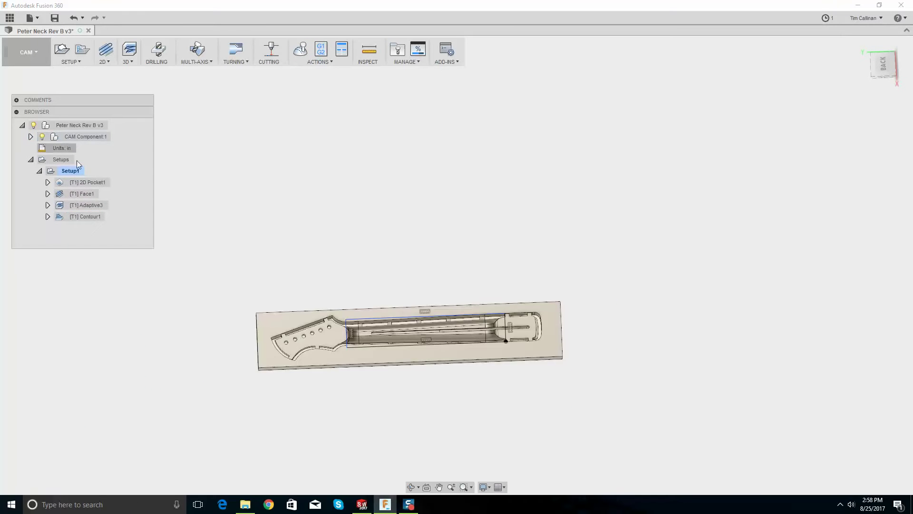
scroll(404, 343, up, 3)
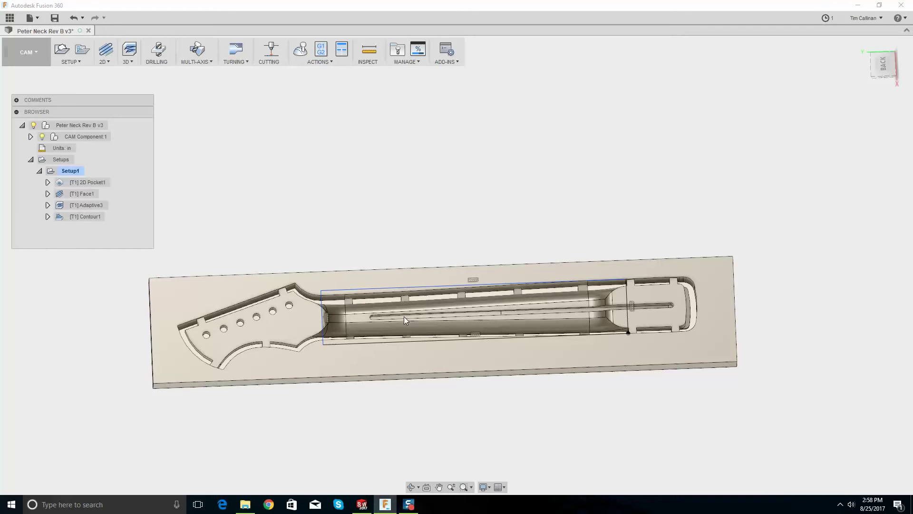
scroll(341, 315, down, 3)
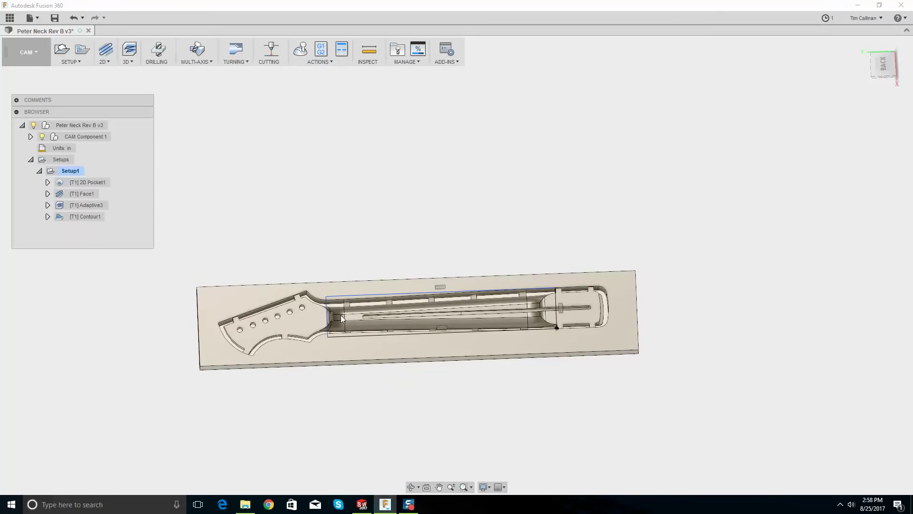
shift+middle_drag(342, 316, 339, 325)
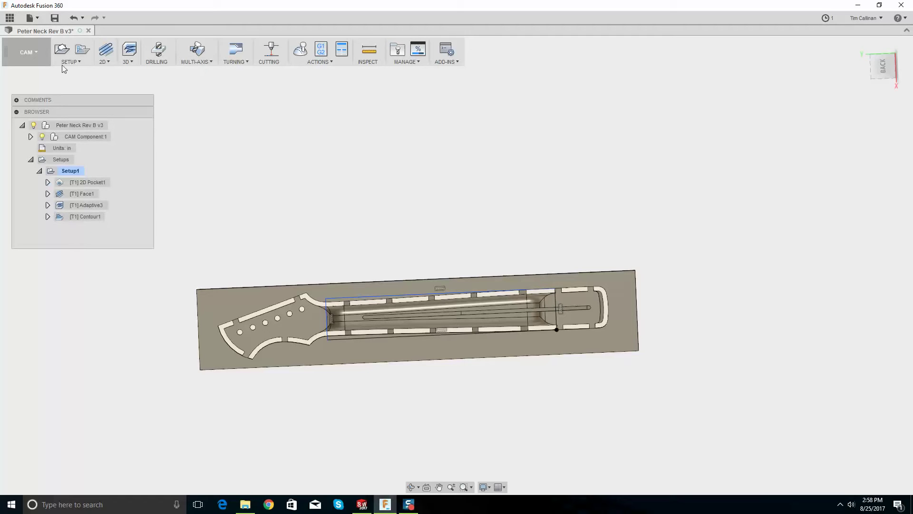
click(36, 58)
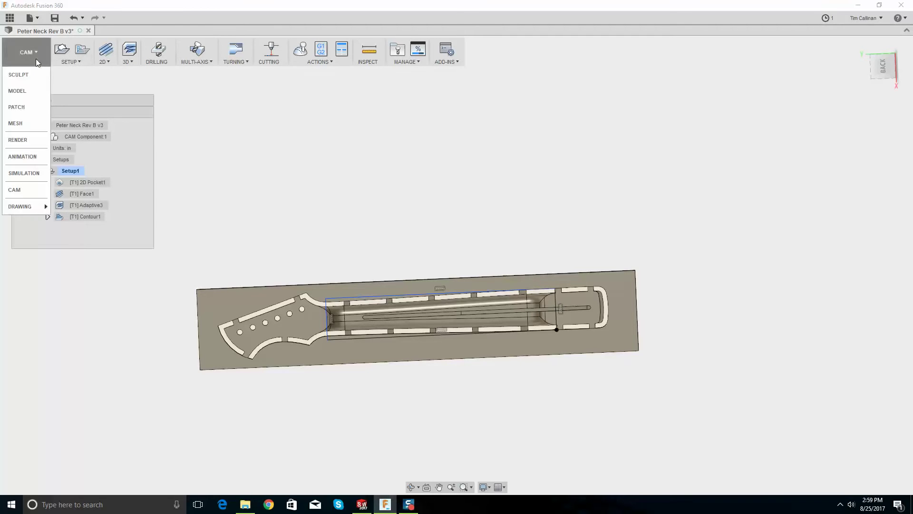
Switch to the Model workspace and expand the Sketches folder to show Sketch1
click(28, 90)
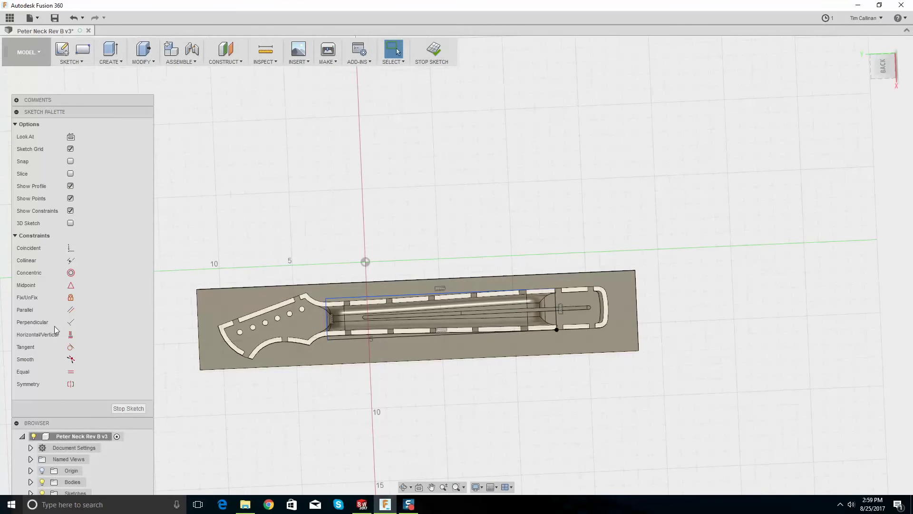
click(17, 111)
click(30, 194)
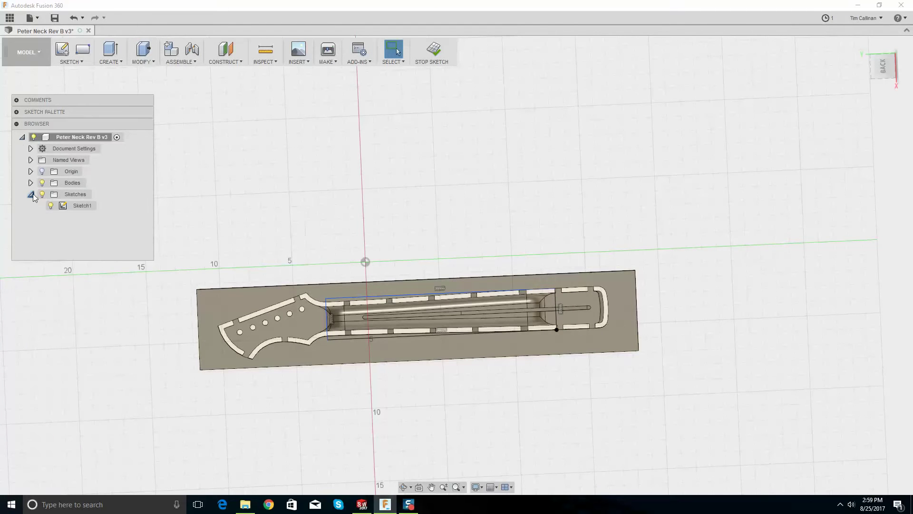
Open Sketch1 for editing from the Browser
right_click(74, 207)
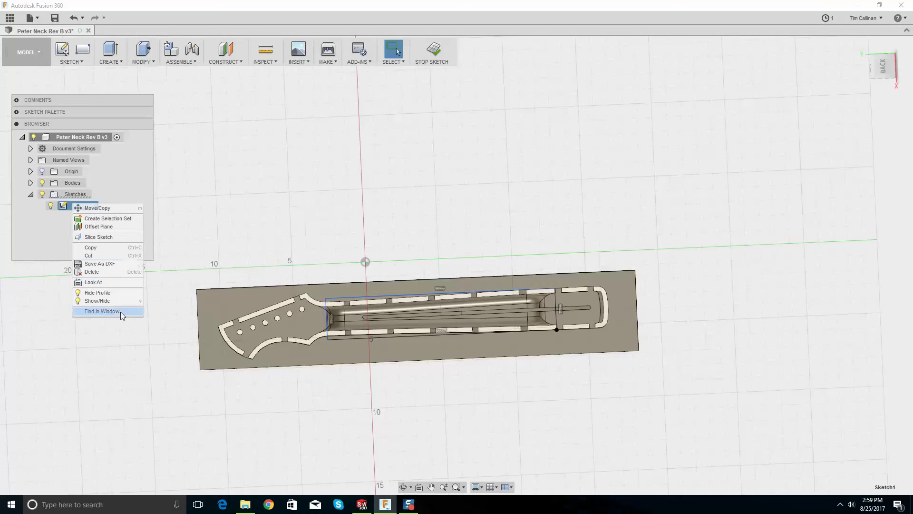
click(135, 172)
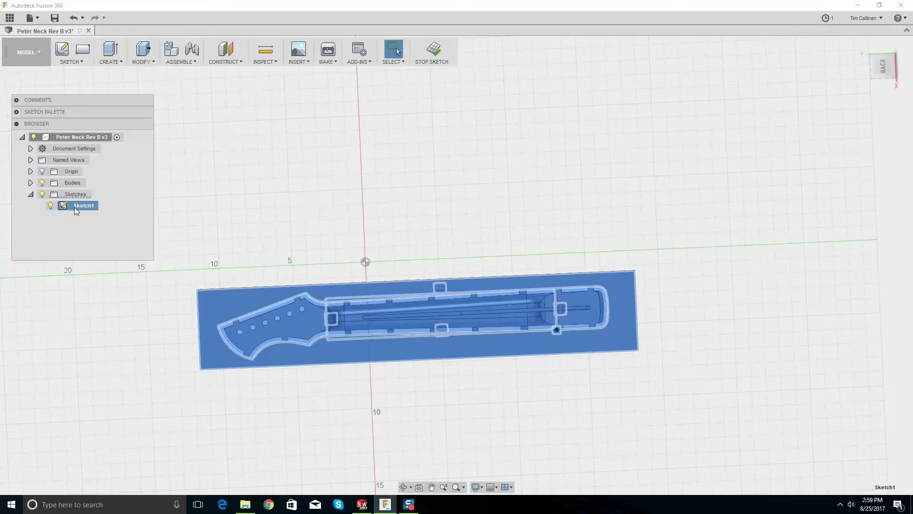
double_click(75, 206)
double_click(68, 205)
right_click(68, 204)
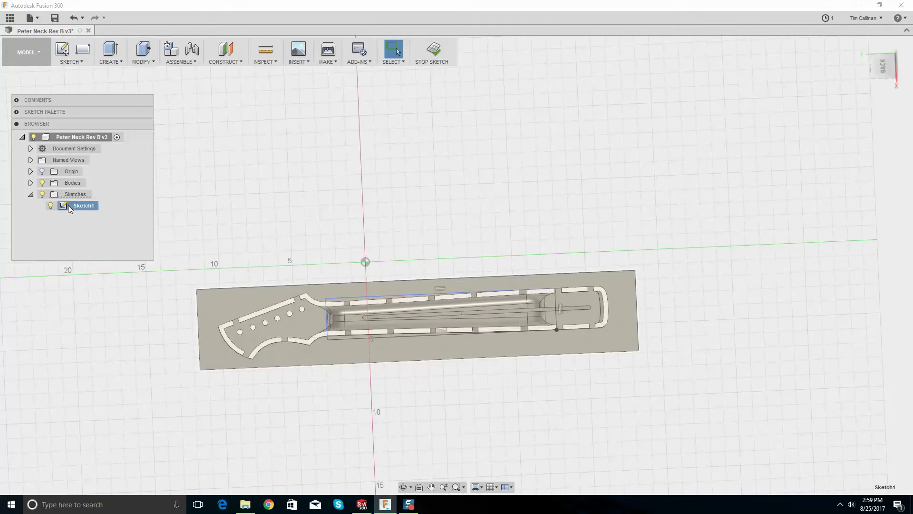
click(55, 262)
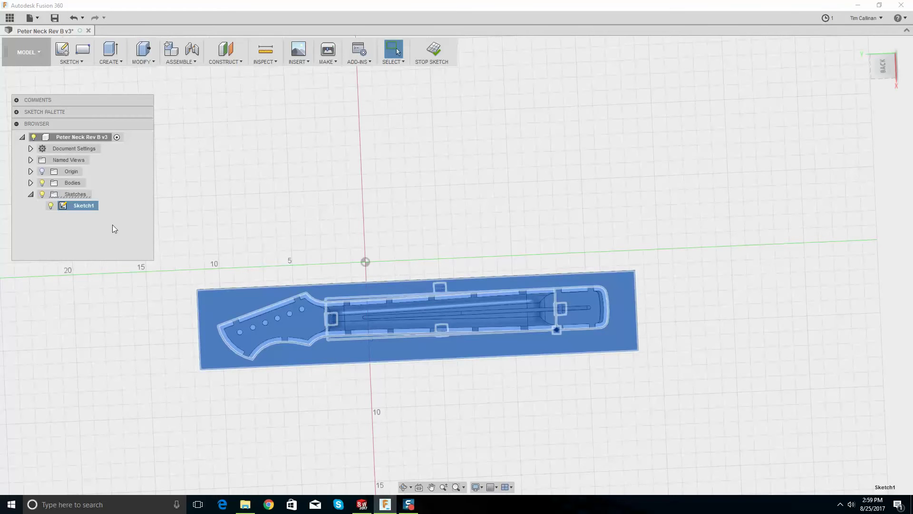
click(68, 207)
right_click(65, 208)
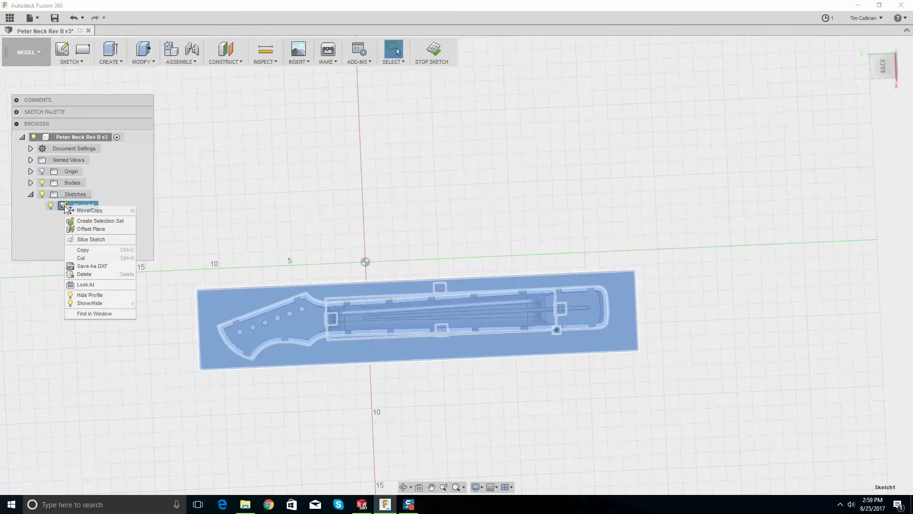
click(39, 220)
Square the view to the BACK face and clear the Sketch1 selection
scroll(305, 185, down, 2)
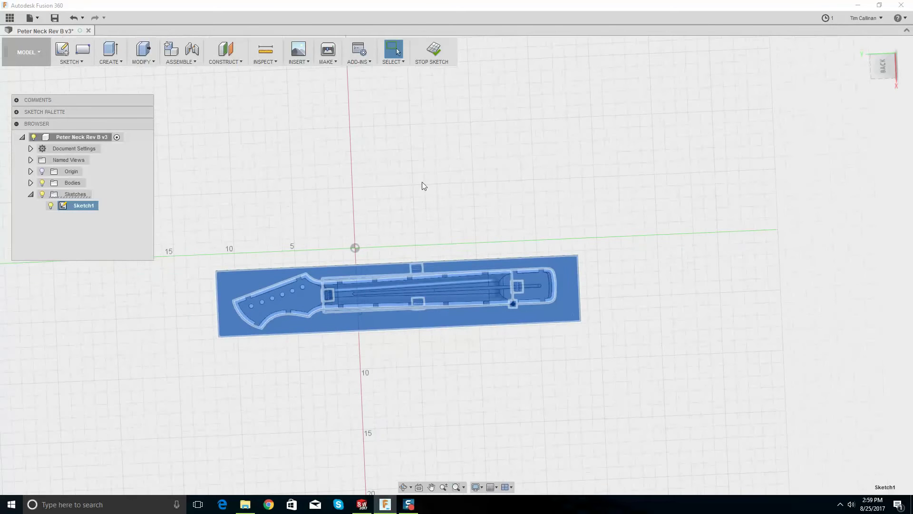
click(878, 64)
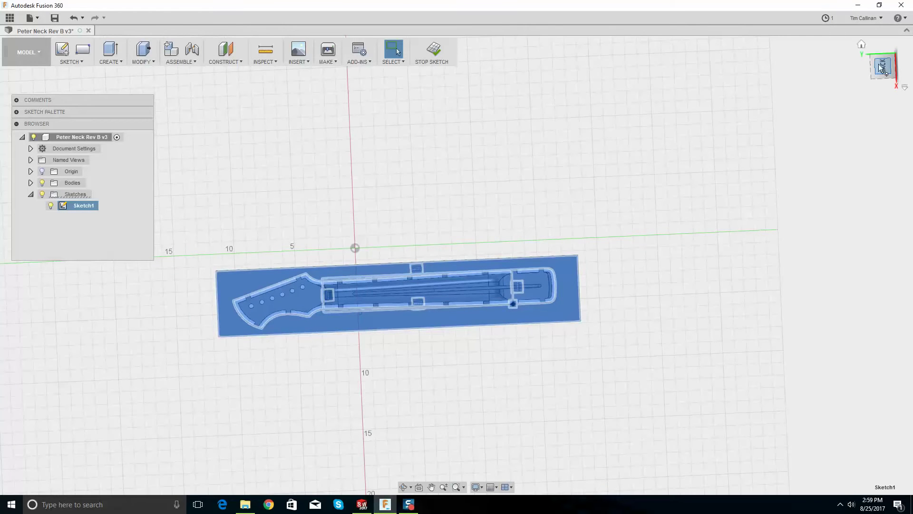
click(751, 194)
scroll(219, 288, up, 2)
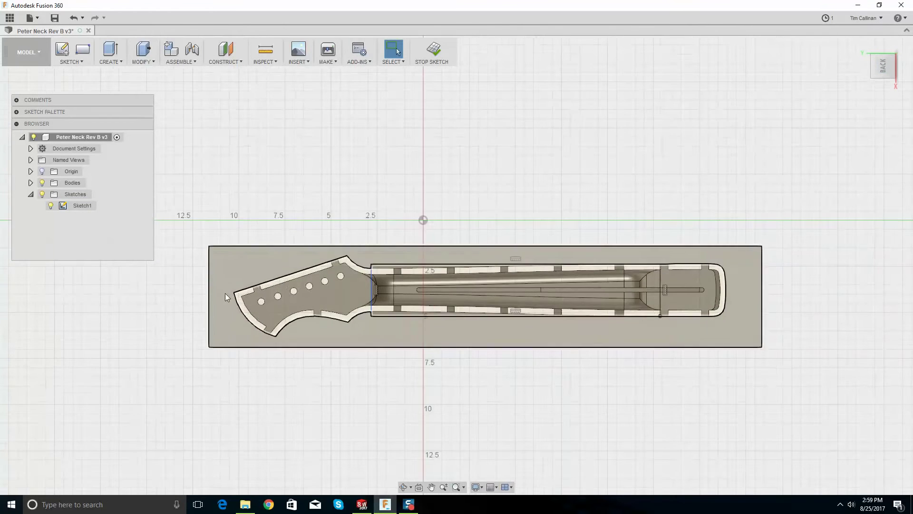
Move the boundary rectangle's vertical heel line out to the neck's end
click(83, 50)
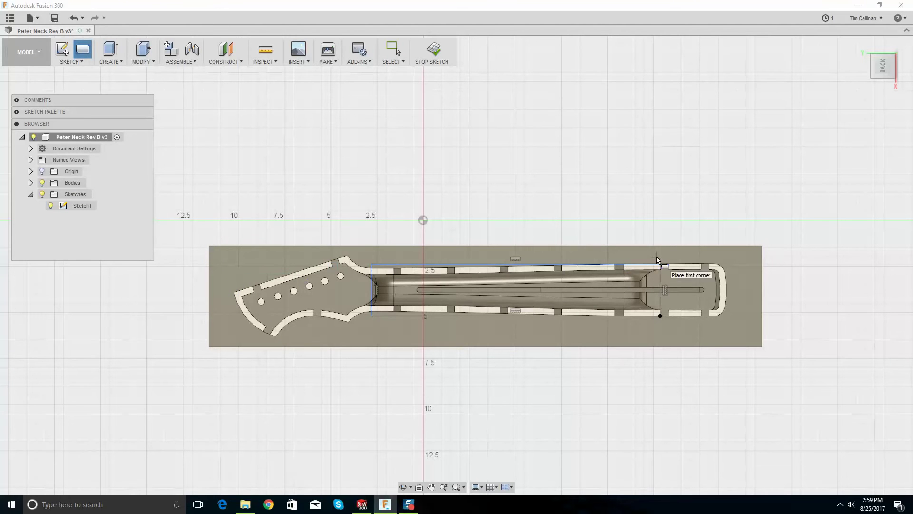
key(Escape)
scroll(695, 275, up, 4)
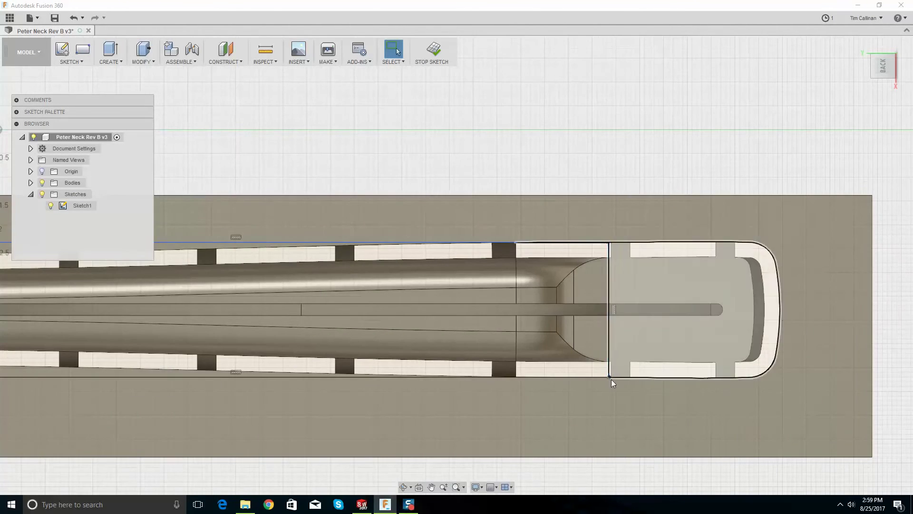
click(609, 377)
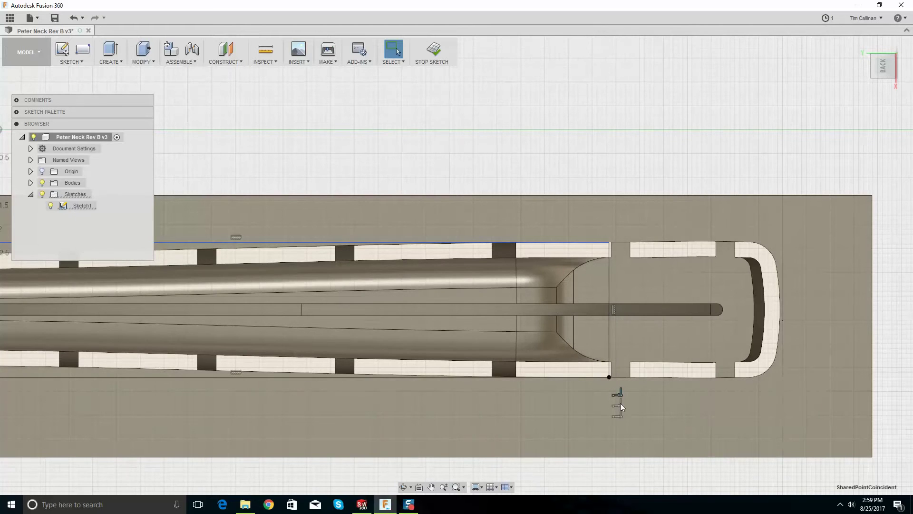
click(618, 400)
click(610, 365)
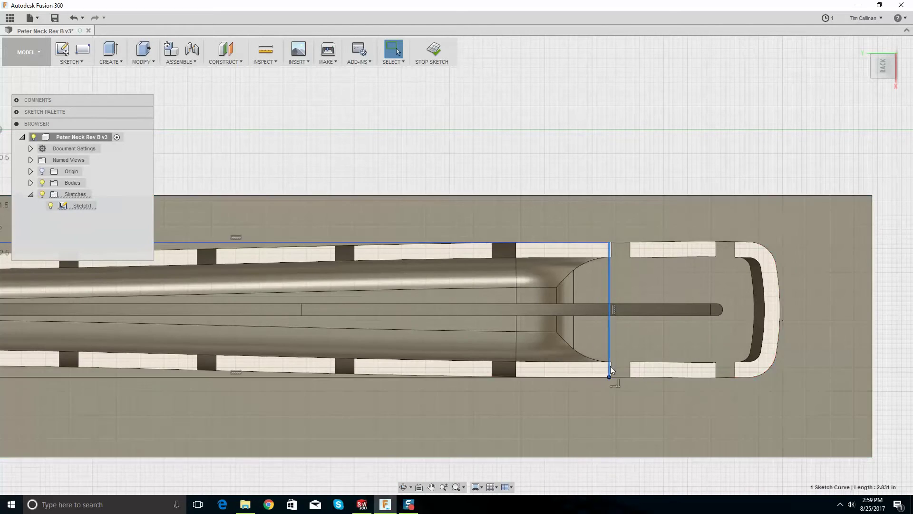
drag(610, 356, 802, 345)
Extend the rectangle's top and bottom edges and stretch its left edge past the headstock
scroll(583, 272, down, 1)
scroll(583, 272, down, 5)
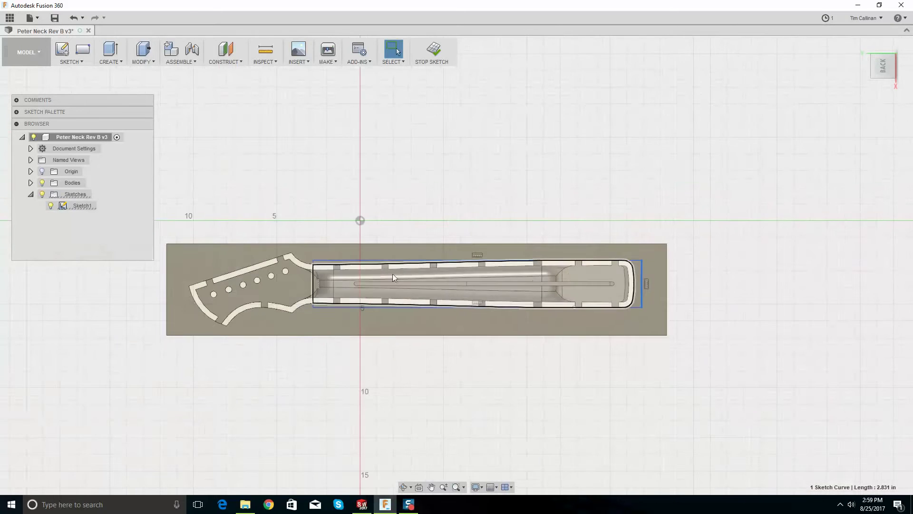
scroll(393, 273, up, 4)
scroll(758, 251, down, 2)
scroll(756, 255, up, 2)
scroll(752, 279, down, 3)
scroll(809, 277, up, 3)
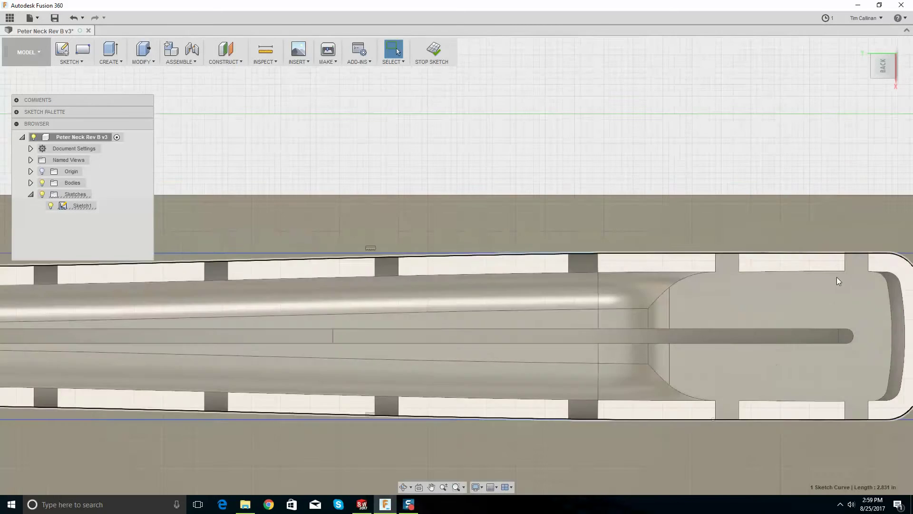
scroll(864, 257, down, 1)
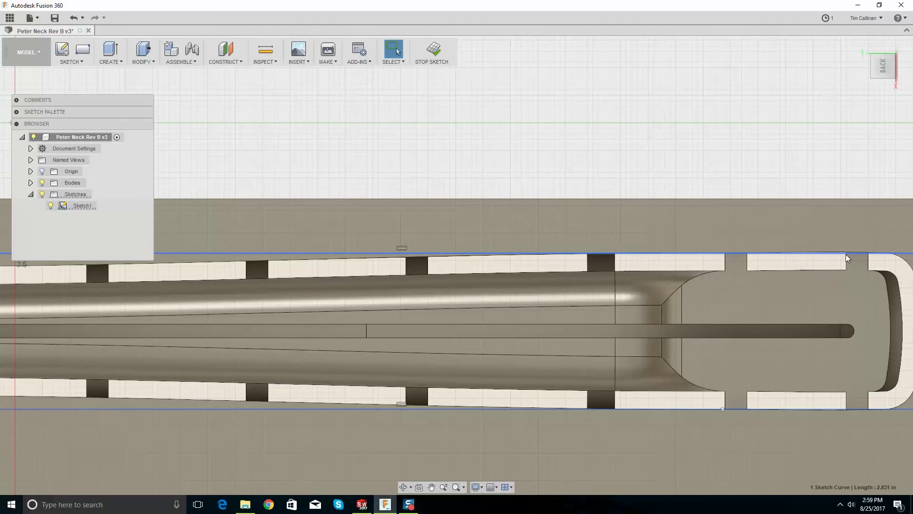
drag(846, 254, 848, 245)
scroll(667, 268, down, 4)
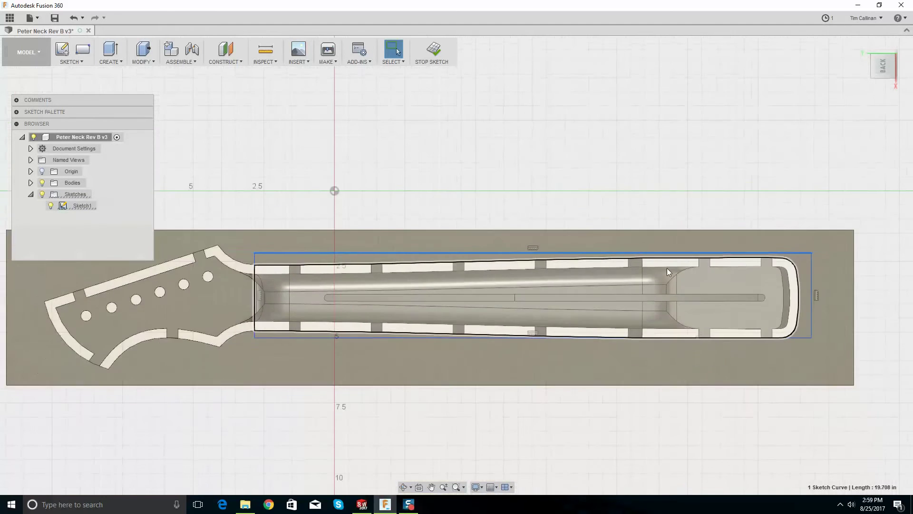
scroll(583, 236, up, 2)
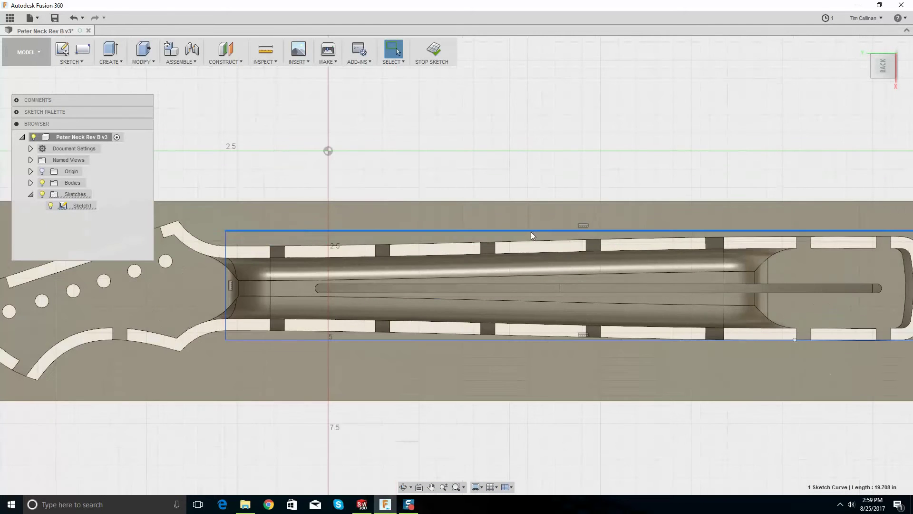
drag(532, 233, 530, 213)
scroll(530, 213, down, 3)
drag(546, 292, 555, 316)
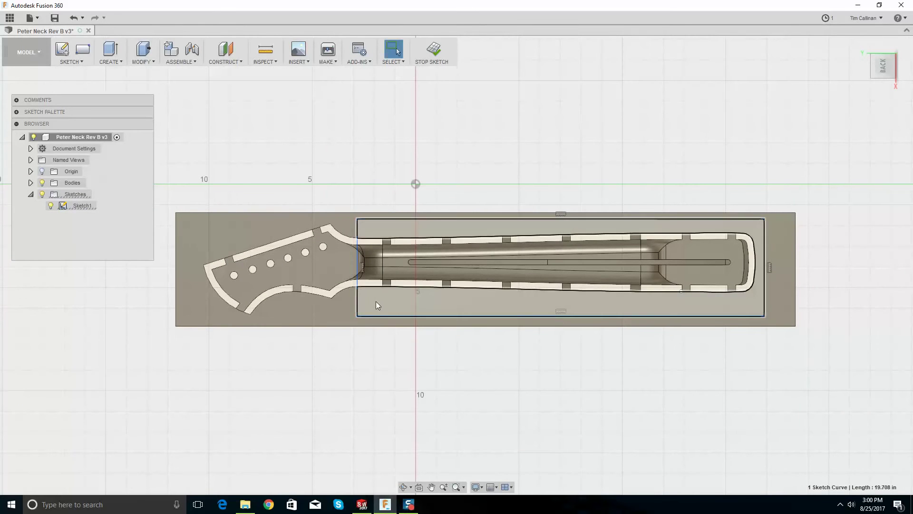
drag(356, 304, 190, 300)
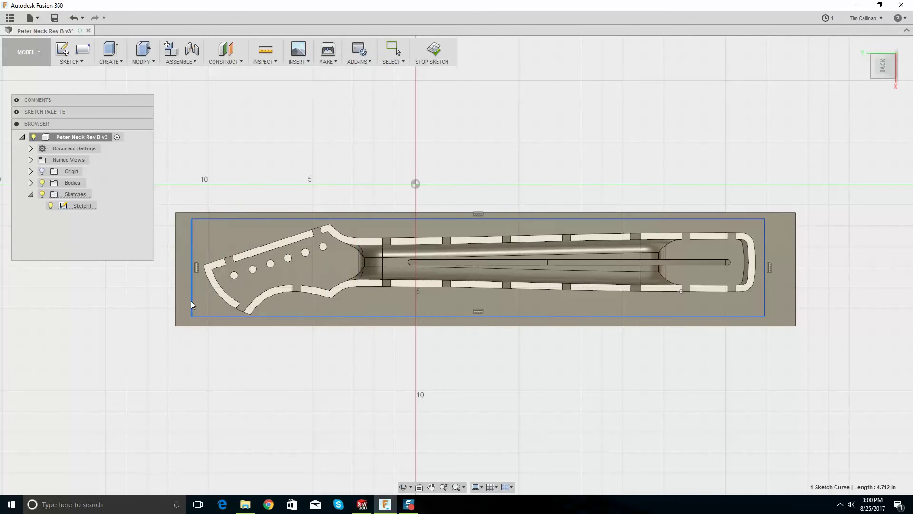
Nudge the rectangle's right edge slightly outward and finish Sketch1
key(Escape)
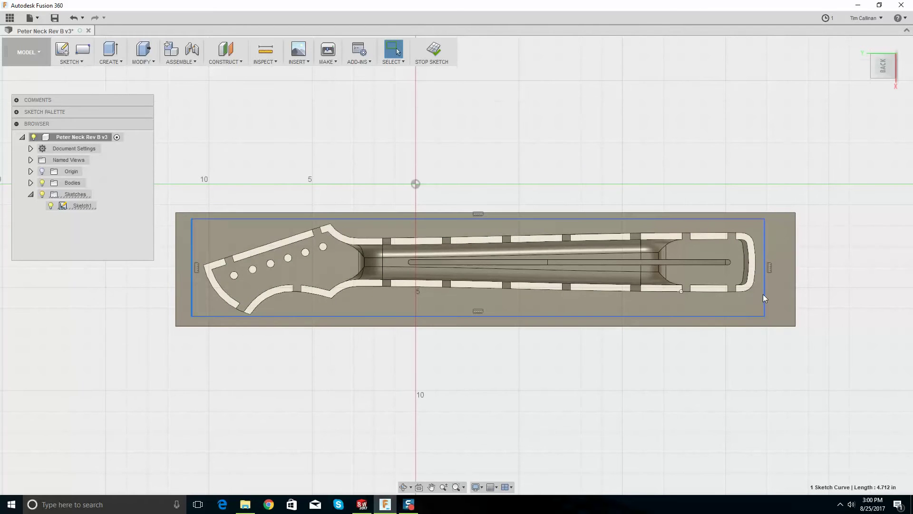
drag(764, 295, 770, 293)
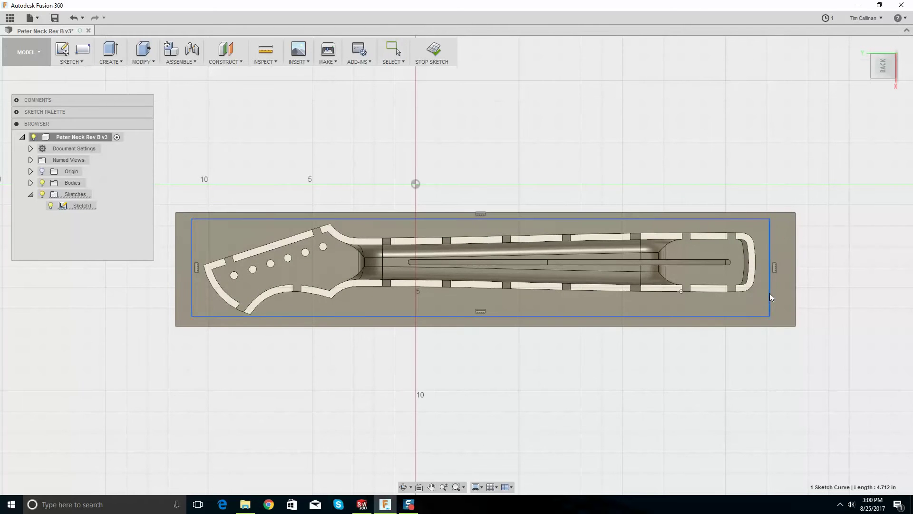
click(515, 159)
right_click(70, 207)
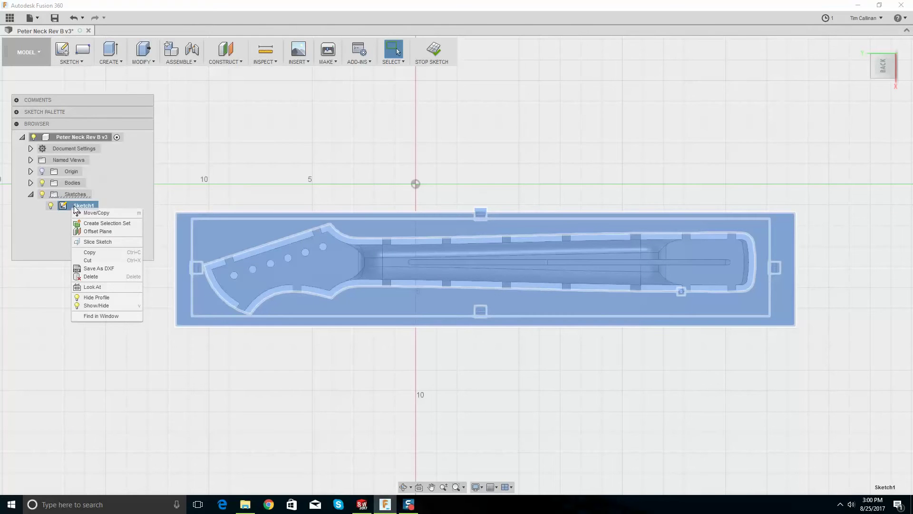
click(152, 122)
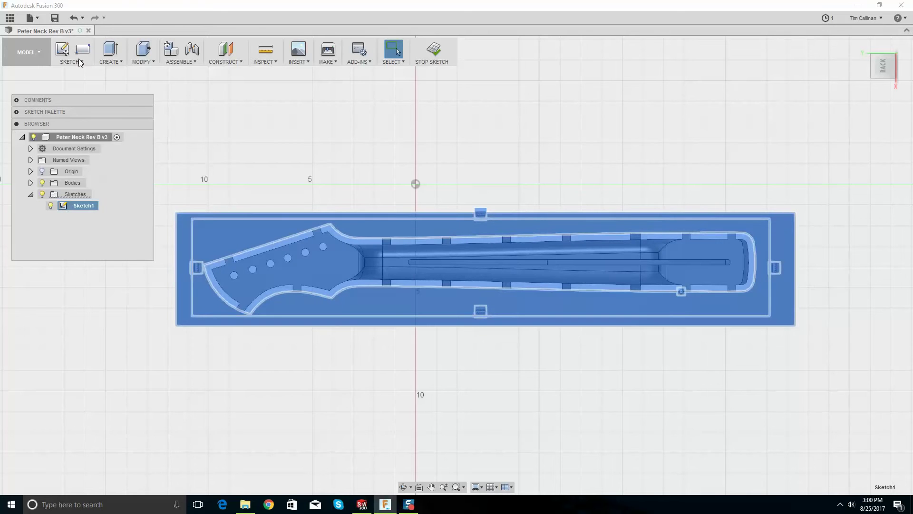
click(434, 52)
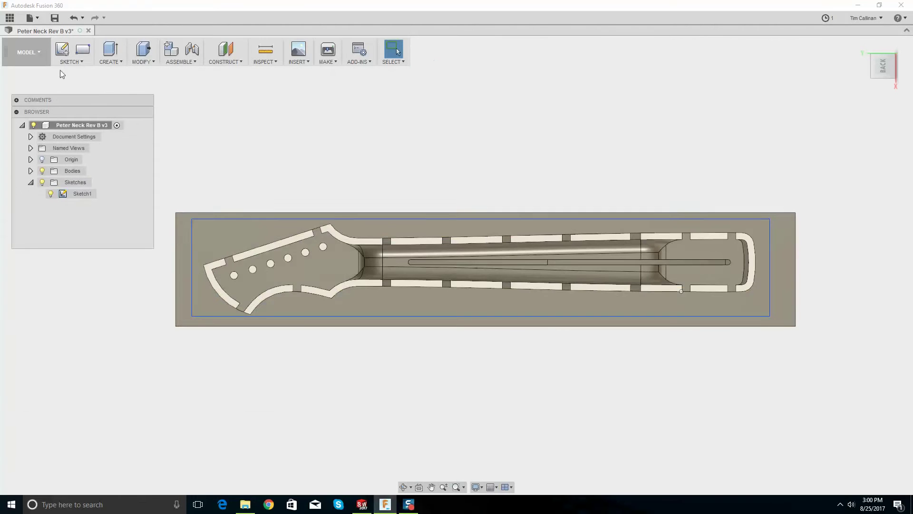
In the CAM workspace, generate toolpaths for 2D Pocket1, Face1 and Adaptive3
click(28, 53)
click(14, 191)
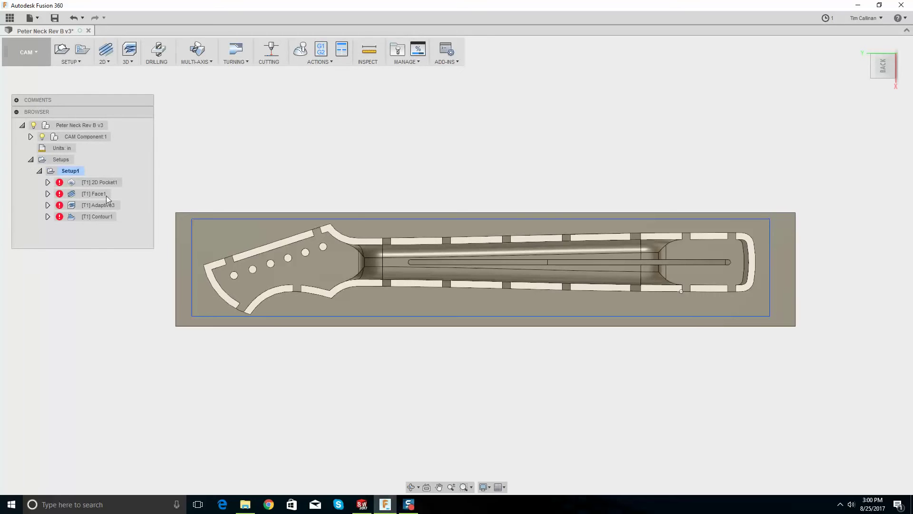
click(90, 181)
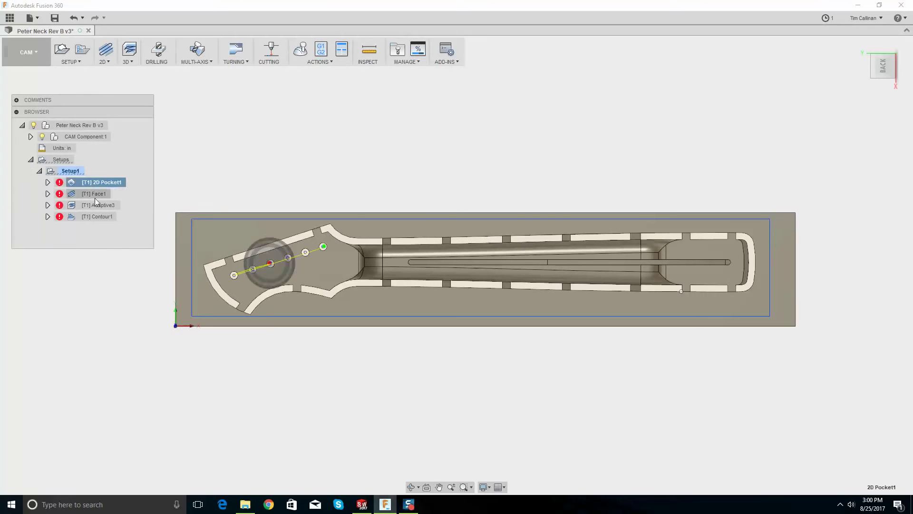
shift+click(95, 204)
right_click(95, 202)
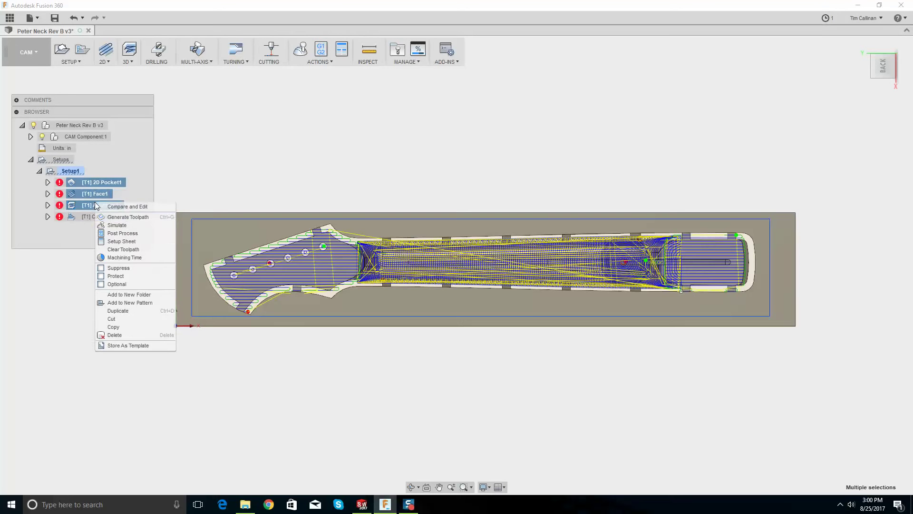
click(128, 218)
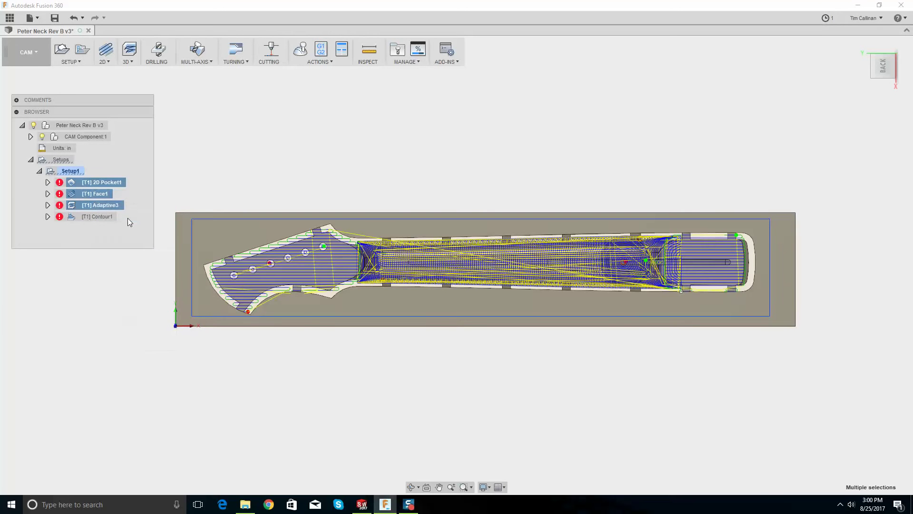
Generate the Contour1 toolpath and orbit the stock into a perspective view
right_click(87, 216)
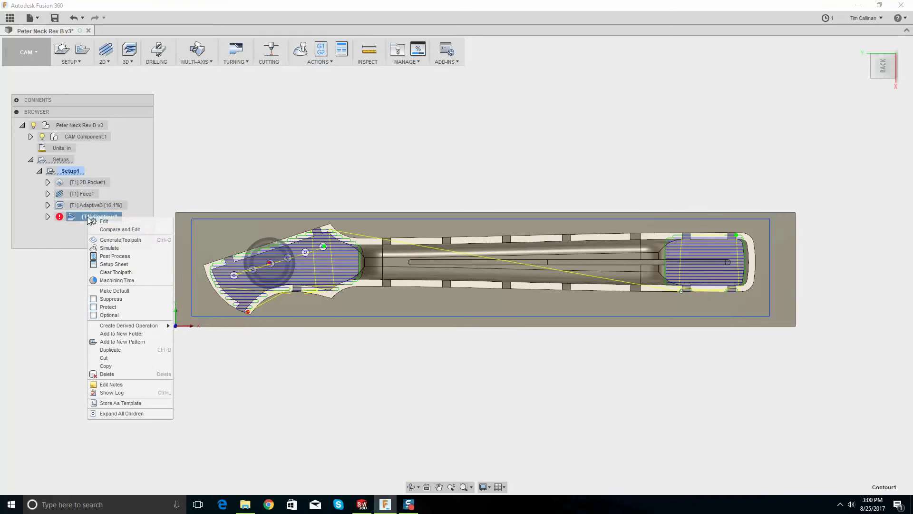
click(121, 240)
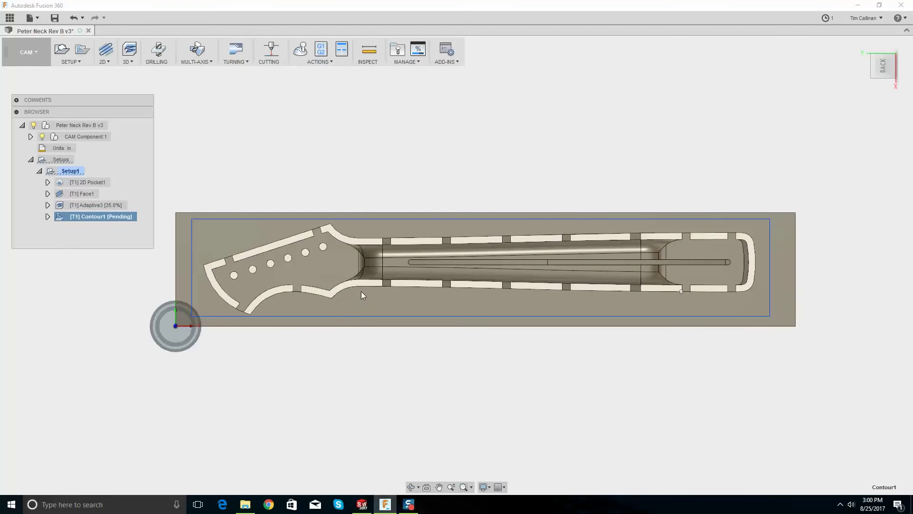
shift+middle_drag(388, 325, 407, 310)
shift+middle_drag(368, 264, 407, 307)
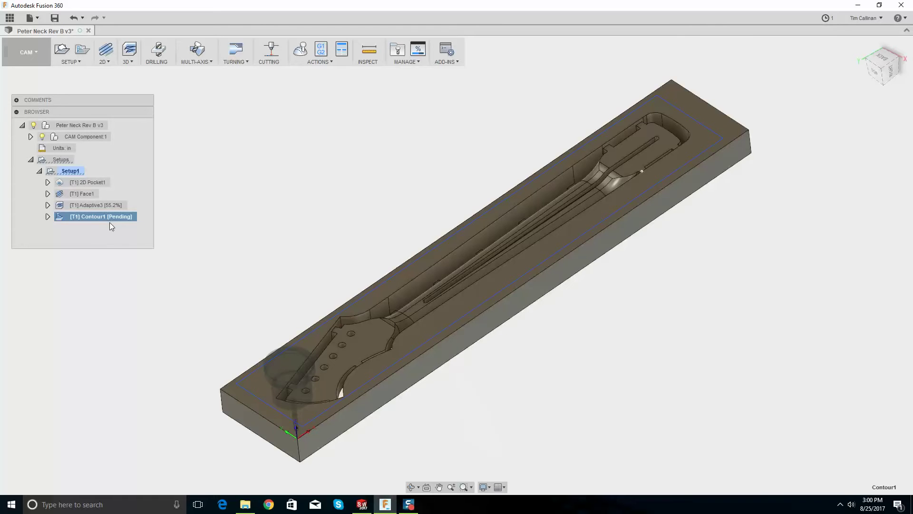
Stop Adaptive3's running calculation by clearing its toolpath, then deselect it
shift+middle_drag(374, 204, 384, 204)
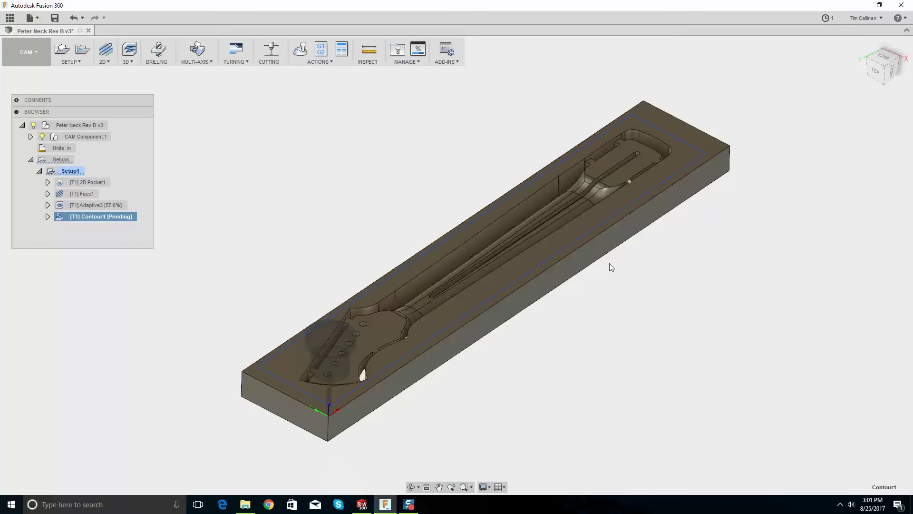
right_click(107, 208)
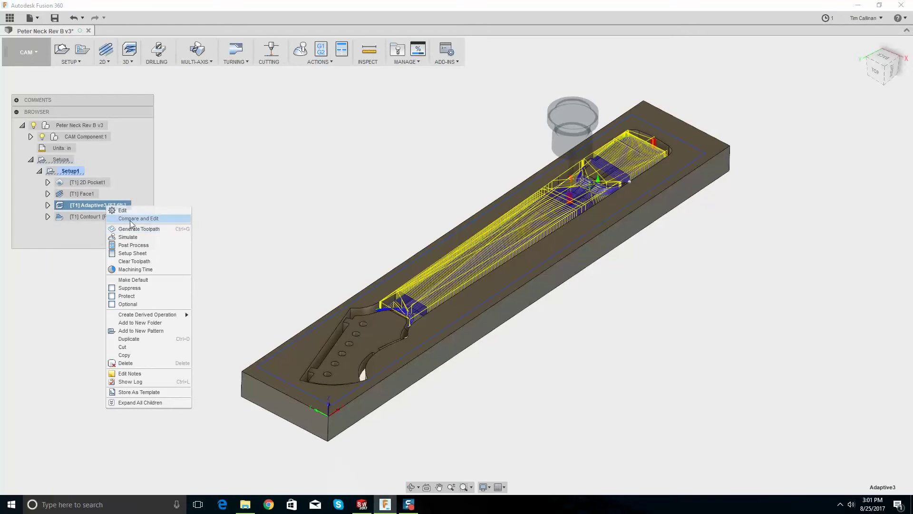
click(194, 192)
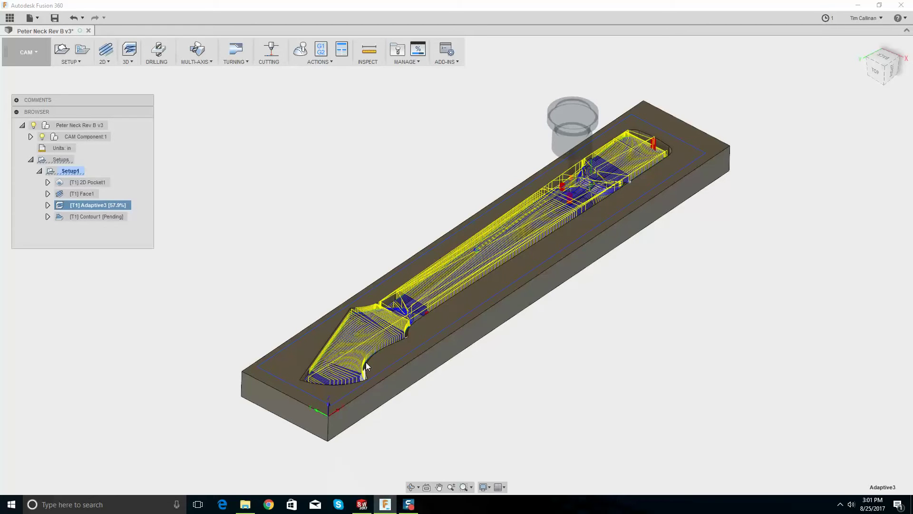
right_click(105, 211)
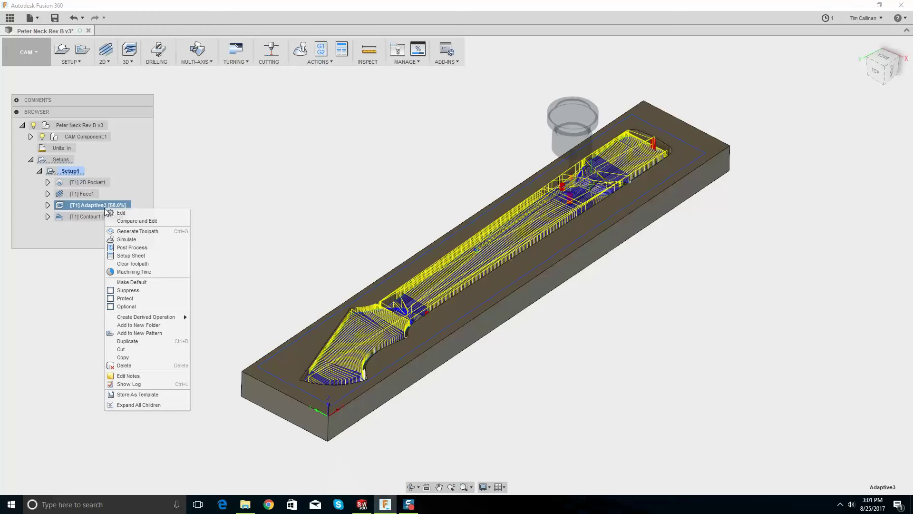
click(139, 266)
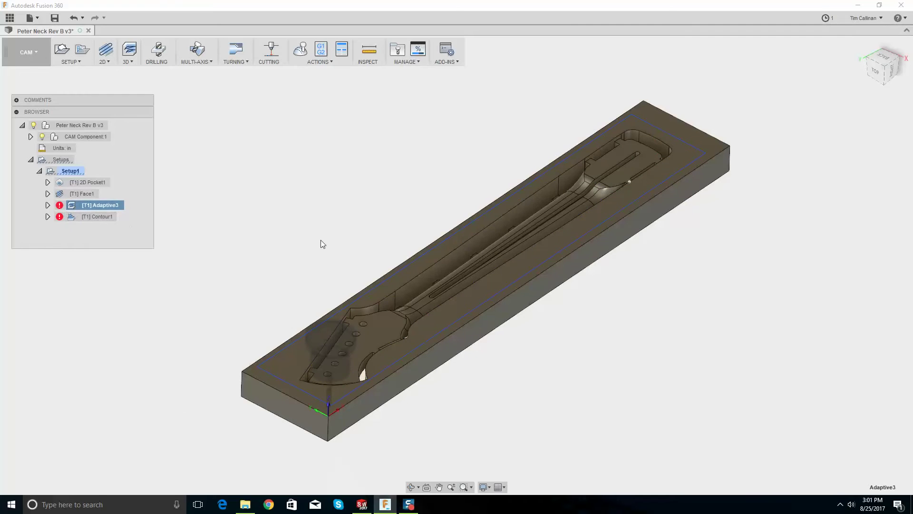
click(153, 212)
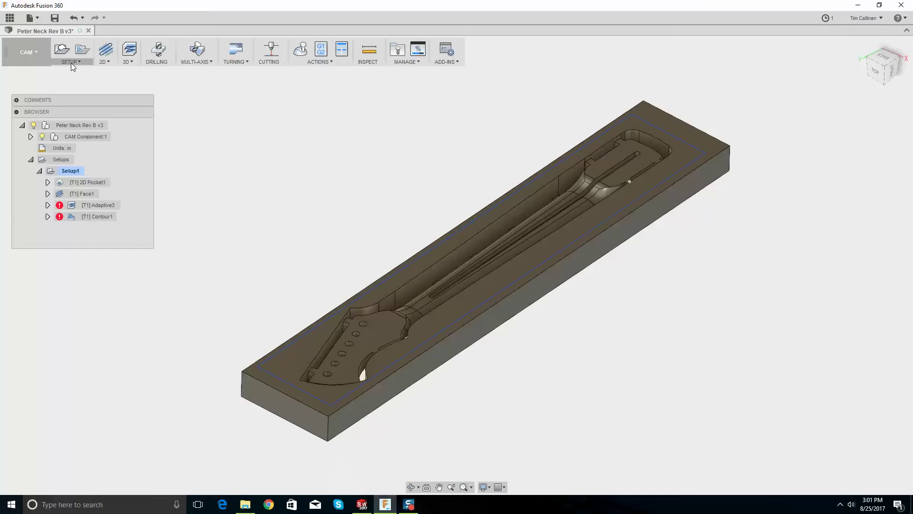
Back in the Model workspace, start a new rectangle sketch on the neck's face
click(26, 61)
click(21, 90)
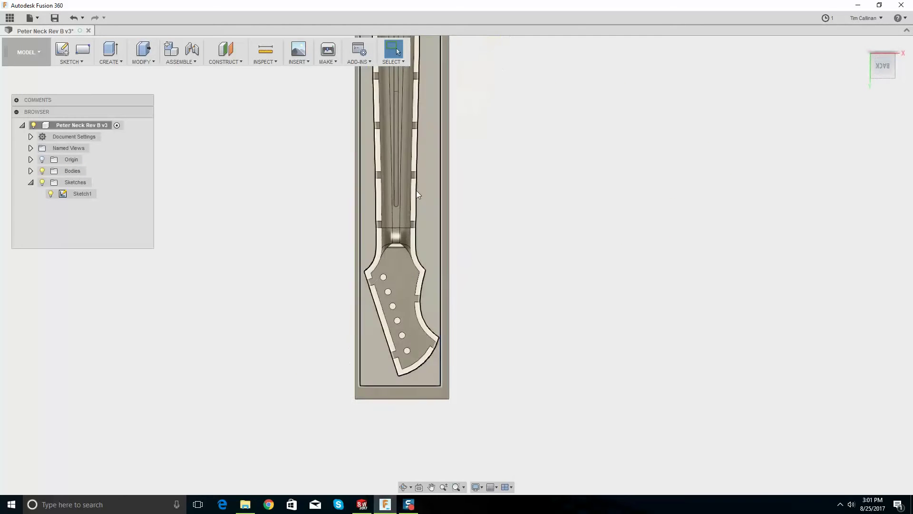
scroll(415, 189, down, 4)
click(83, 49)
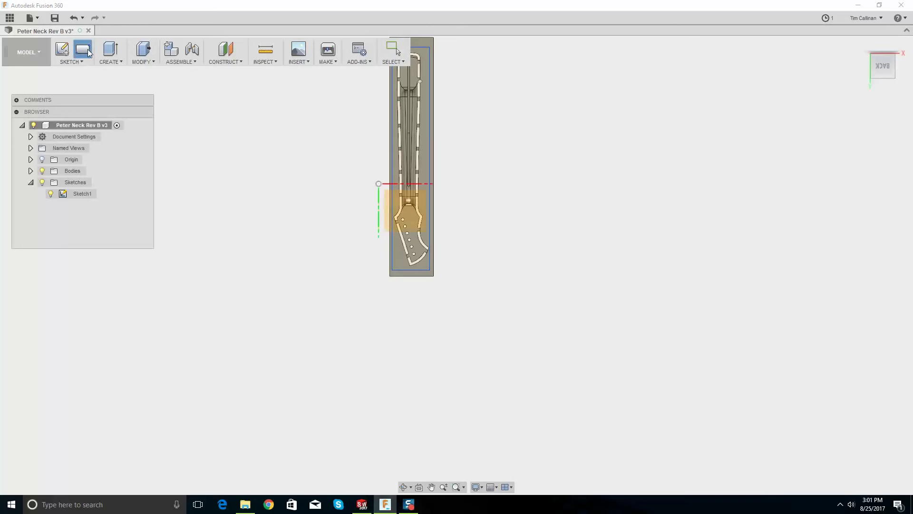
click(390, 204)
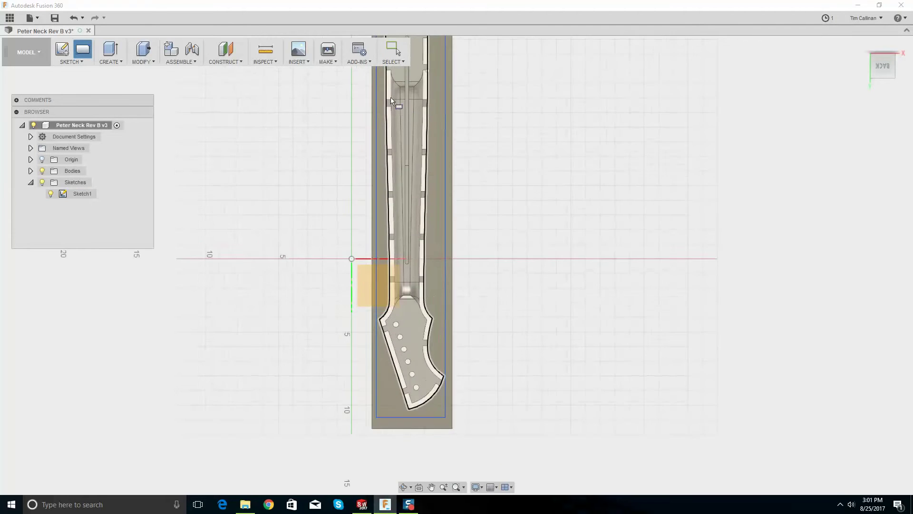
scroll(385, 85, up, 5)
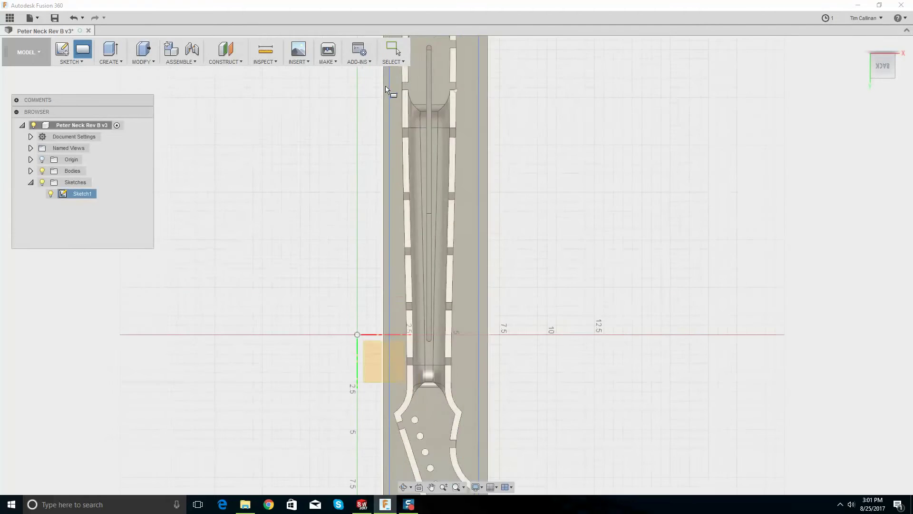
click(405, 111)
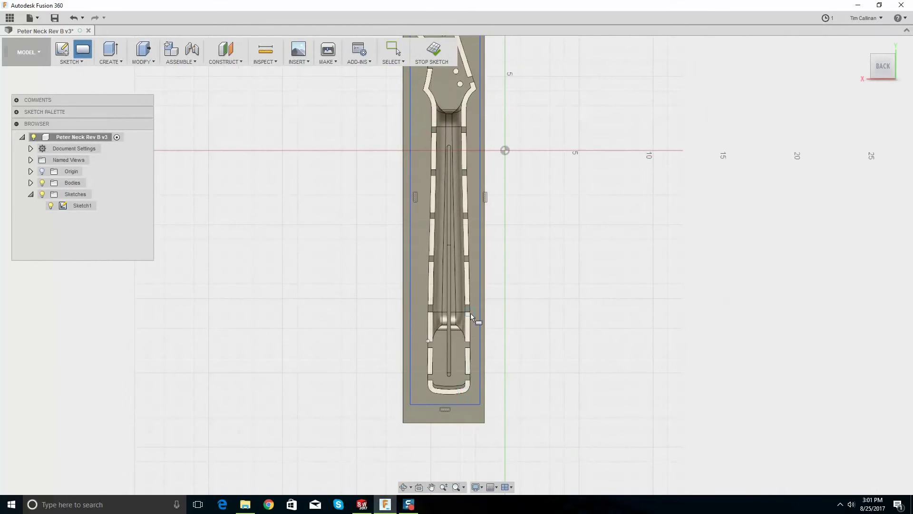
scroll(470, 313, up, 2)
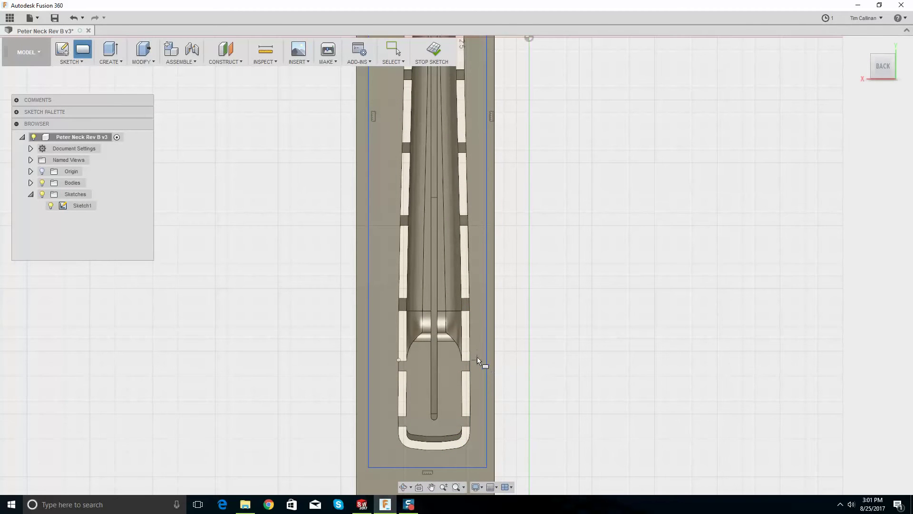
Draw a rectangle framing the neck shaft and finish the sketch
click(477, 357)
scroll(423, 240, down, 3)
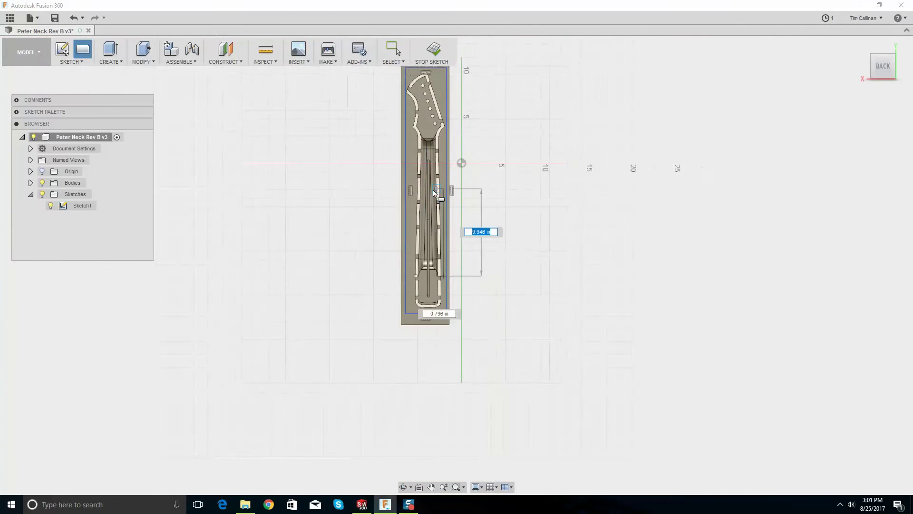
scroll(410, 113, up, 3)
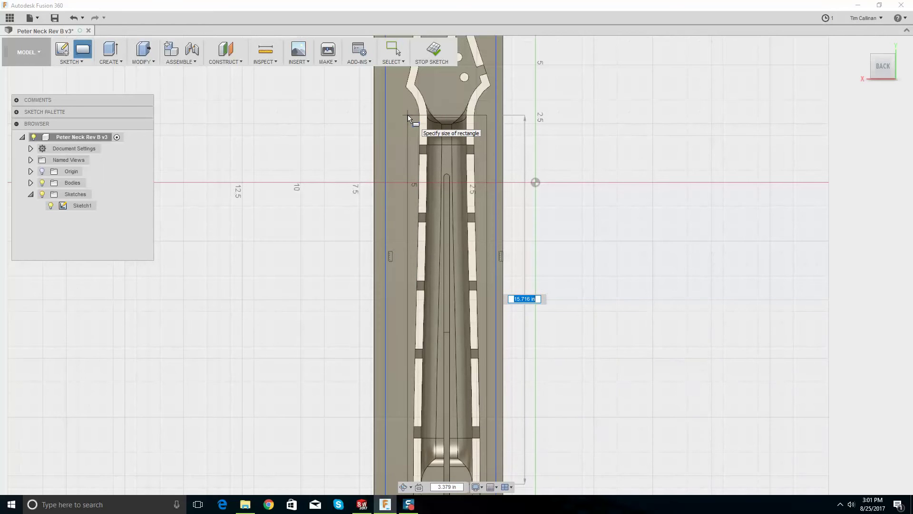
click(408, 117)
scroll(421, 164, down, 1)
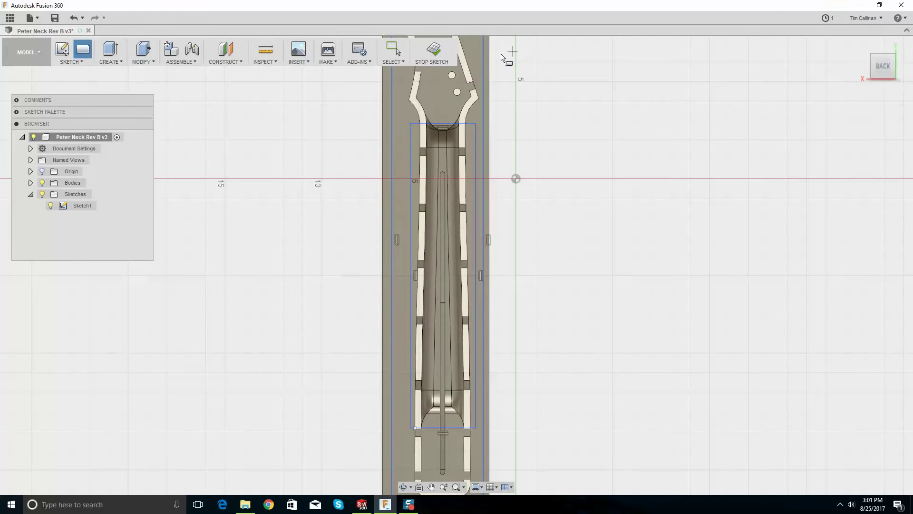
click(430, 51)
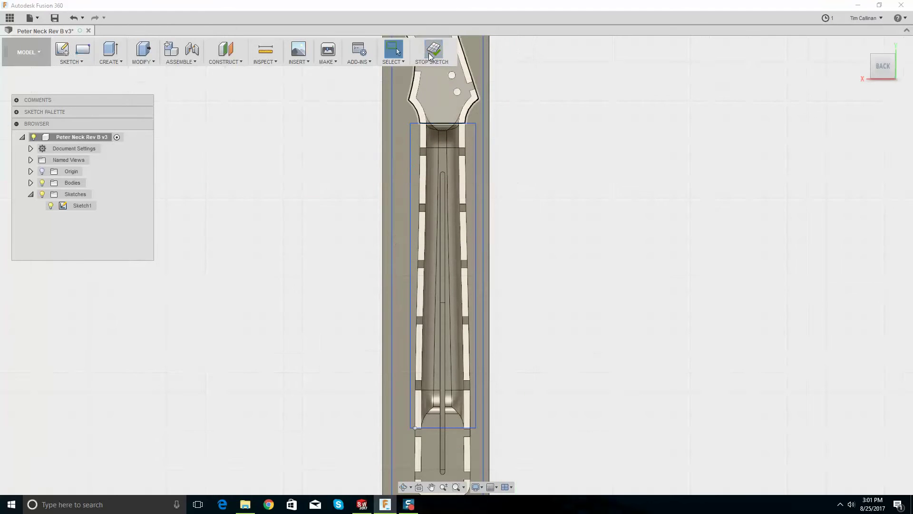
Return to the CAM workspace showing Setup1's four operations
click(37, 61)
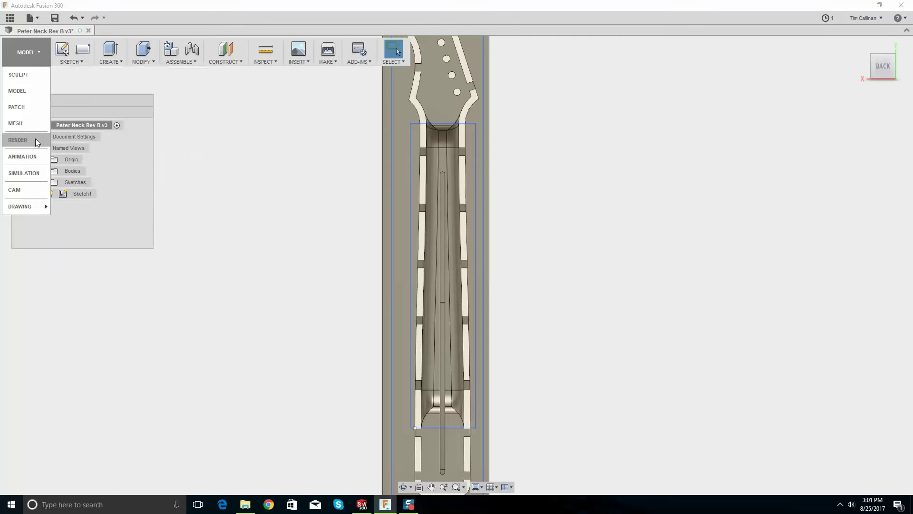
click(27, 188)
scroll(286, 188, down, 3)
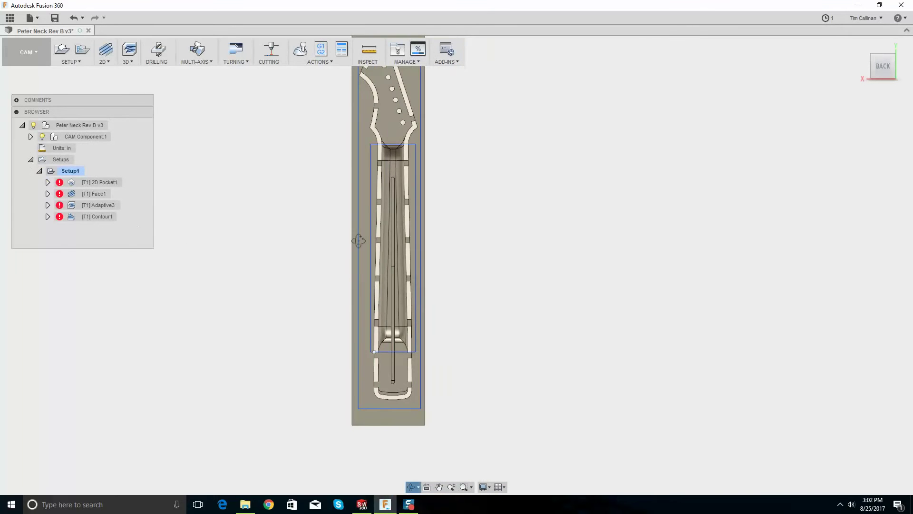
Replace Adaptive3's machining boundary with the neck pocket edge and regenerate its toolpath
shift+middle_drag(359, 240, 301, 204)
right_click(92, 203)
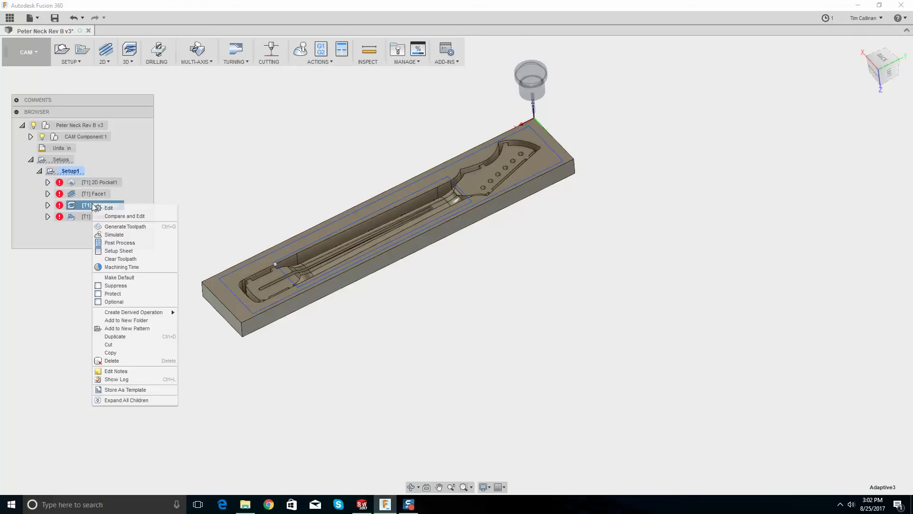
click(143, 209)
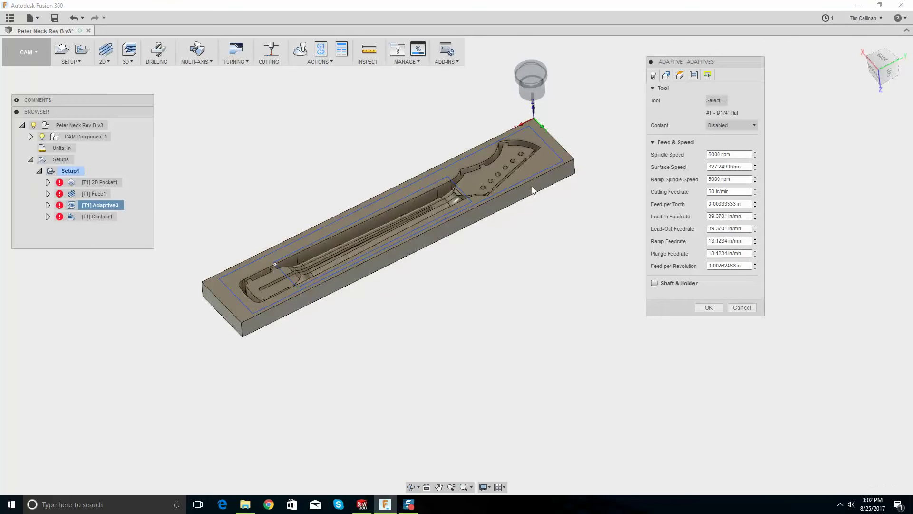
click(666, 75)
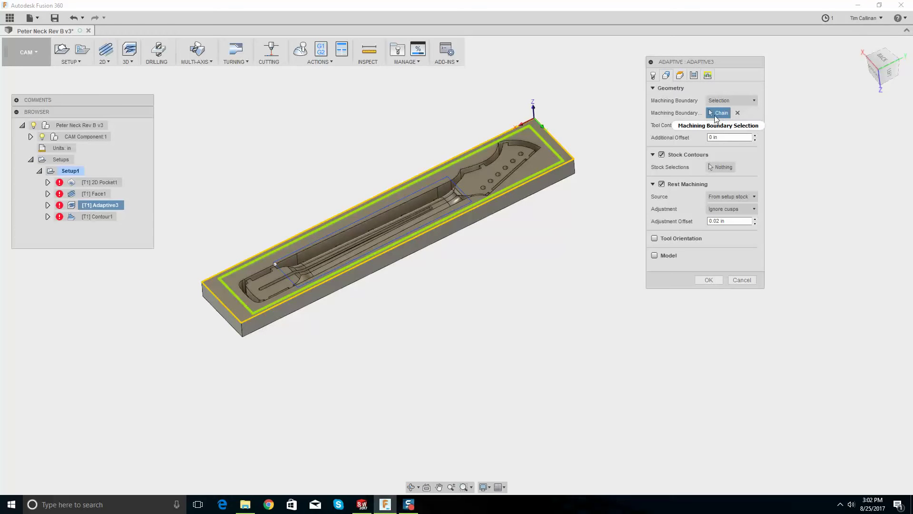
click(737, 112)
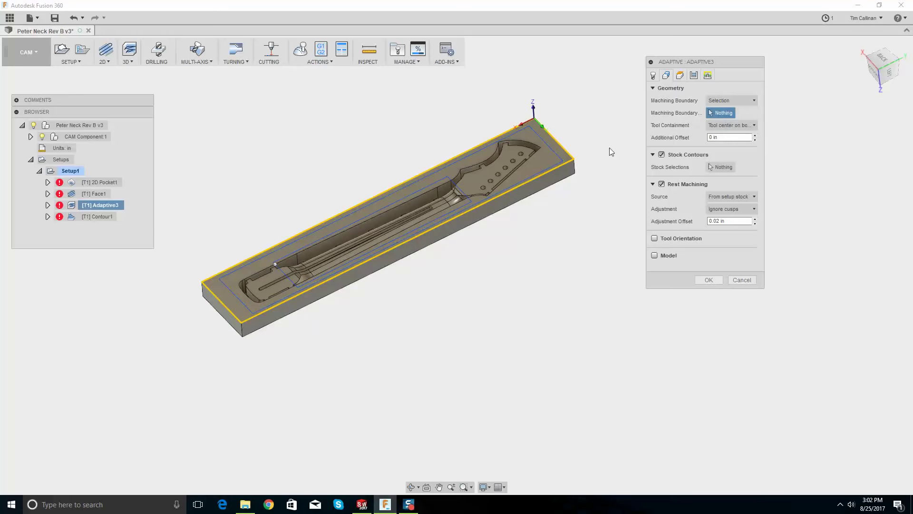
click(432, 183)
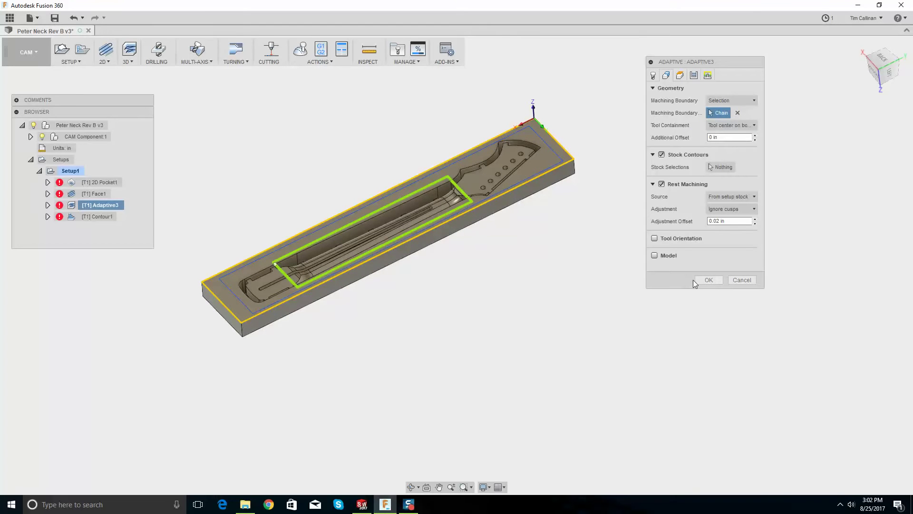
click(713, 280)
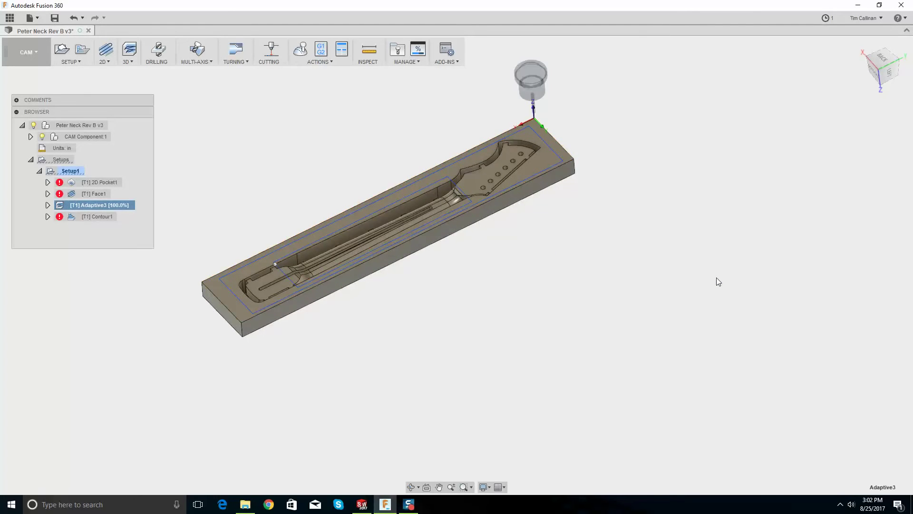
right_click(92, 208)
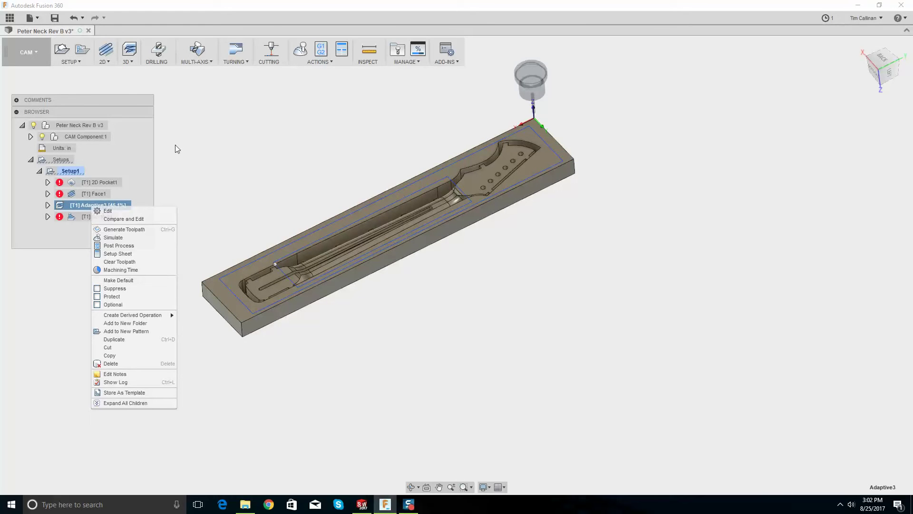
Generate the Face1 and 2D Pocket1 toolpaths
right_click(89, 195)
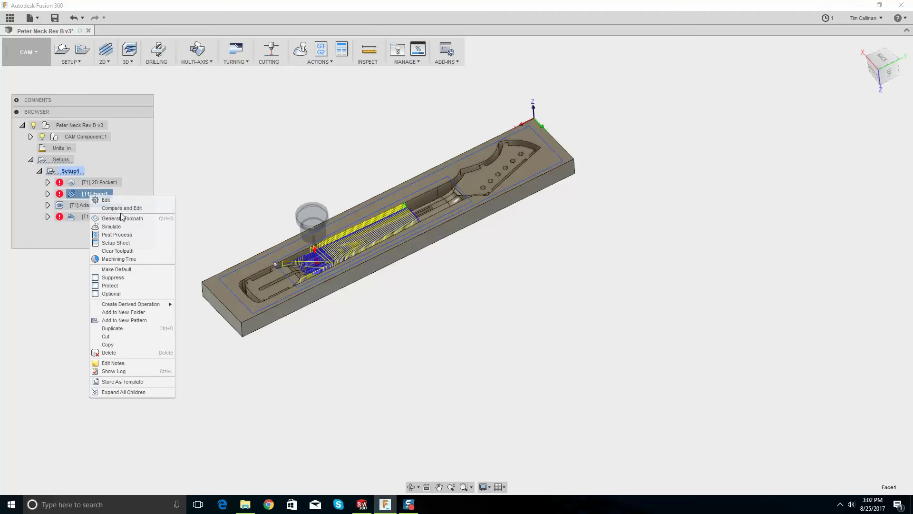
click(121, 215)
right_click(104, 183)
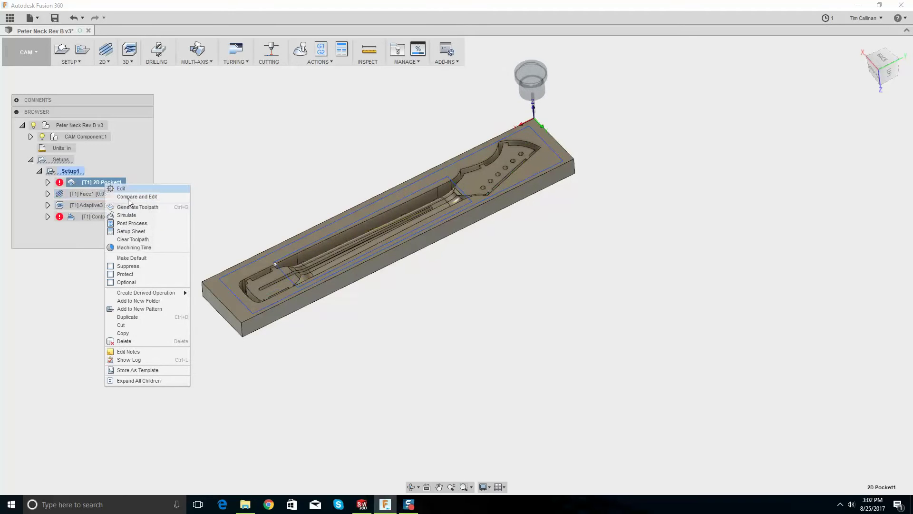
click(153, 208)
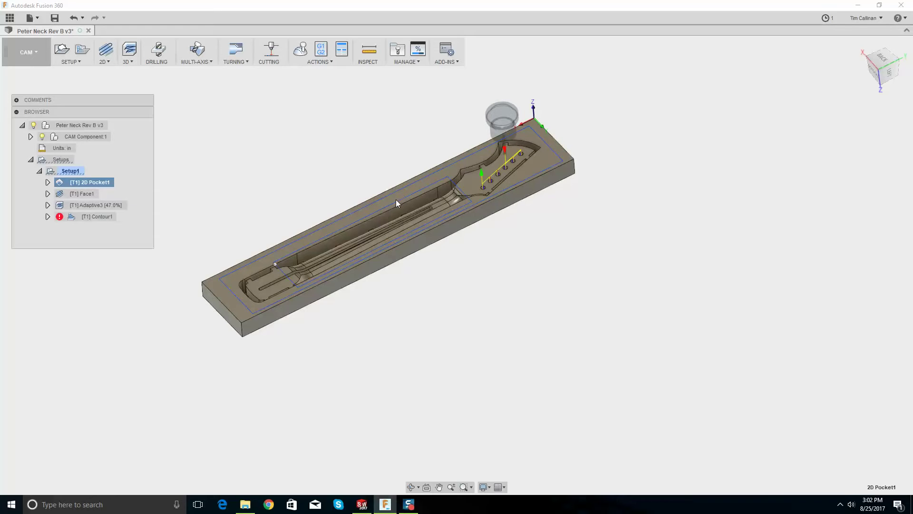
Reset Contour1's boundary to the pocket's top edge and regenerate its toolpath
right_click(97, 211)
click(132, 217)
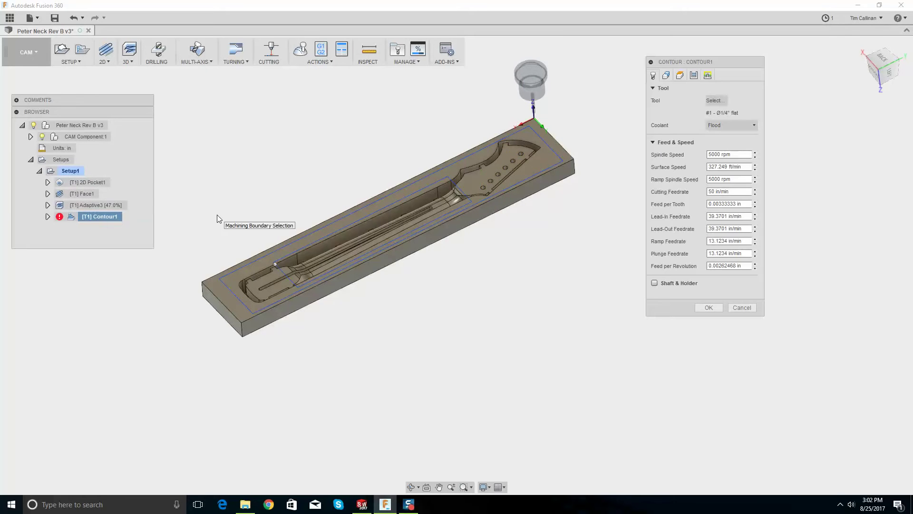
click(666, 76)
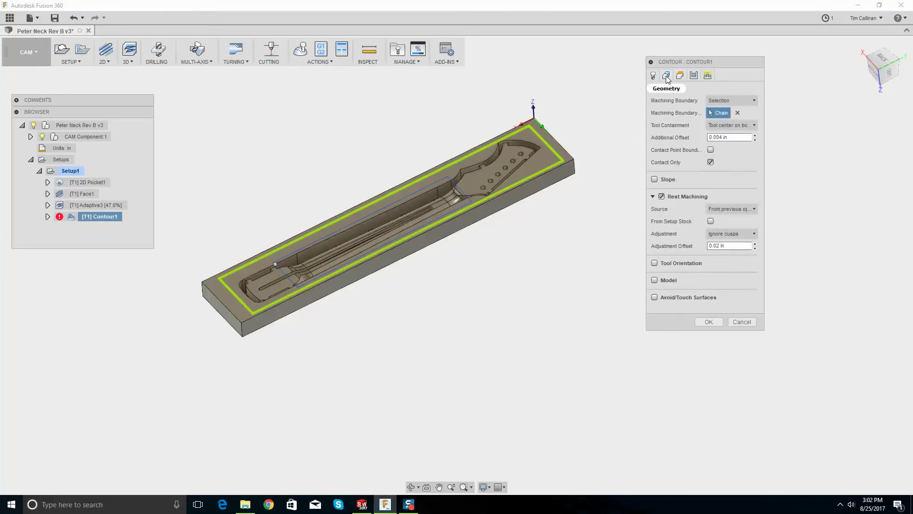
click(738, 112)
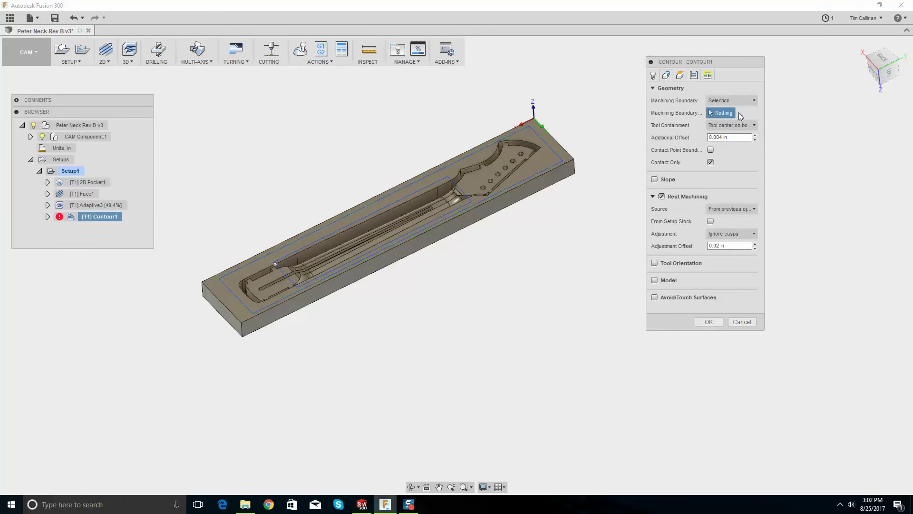
click(552, 147)
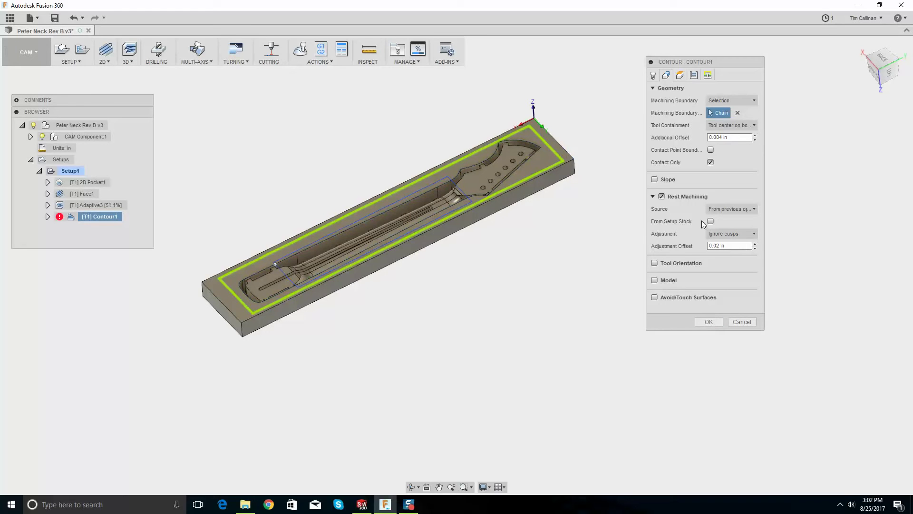
click(709, 322)
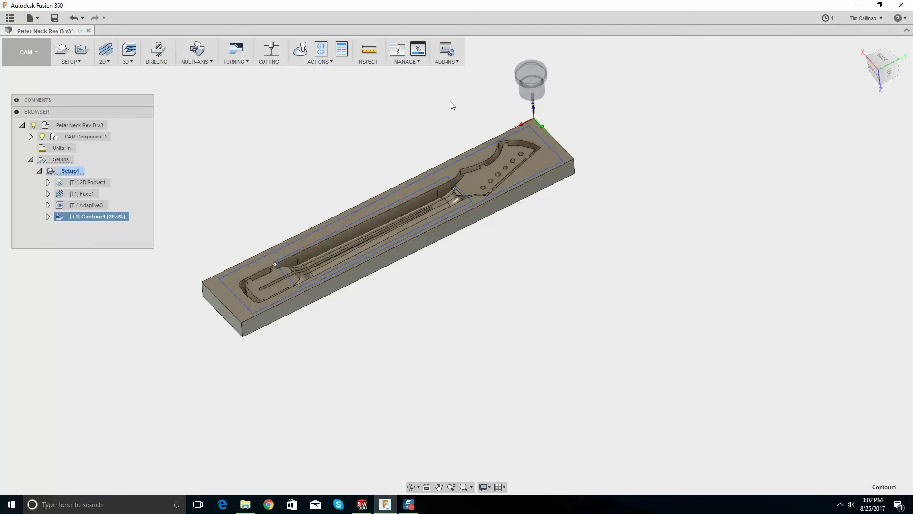
Orbit and zoom to inspect the Contour1 toolpath over the headstock and neck channel
shift+middle_drag(410, 203, 542, 209)
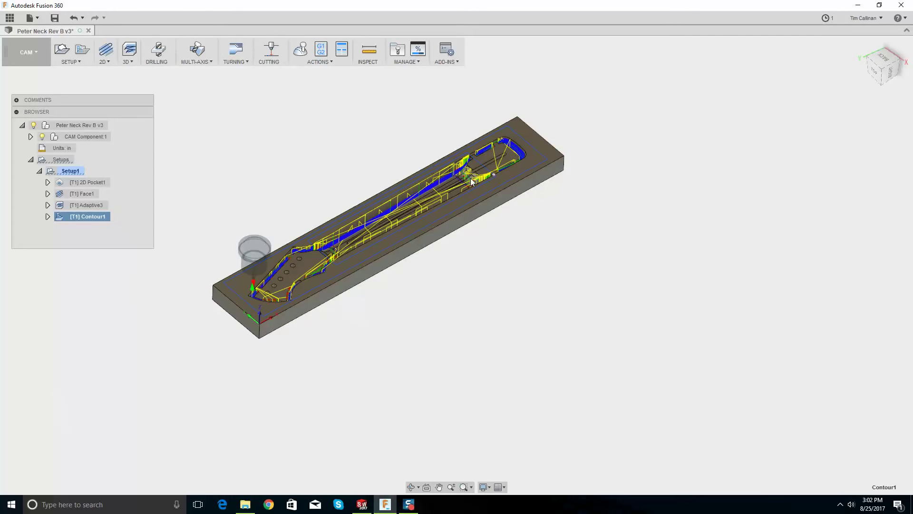
scroll(337, 220, up, 5)
shift+middle_drag(337, 226, 322, 288)
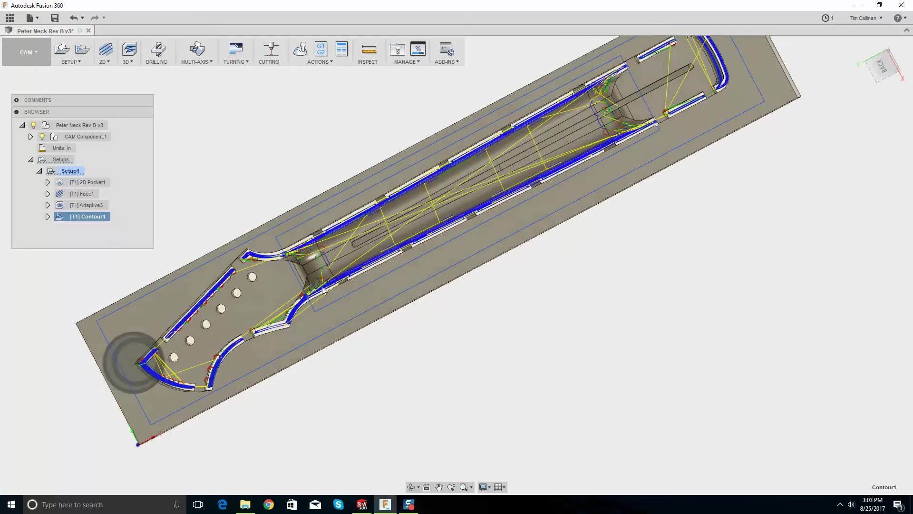
scroll(200, 298, up, 3)
scroll(224, 283, up, 3)
shift+middle_drag(225, 284, 247, 275)
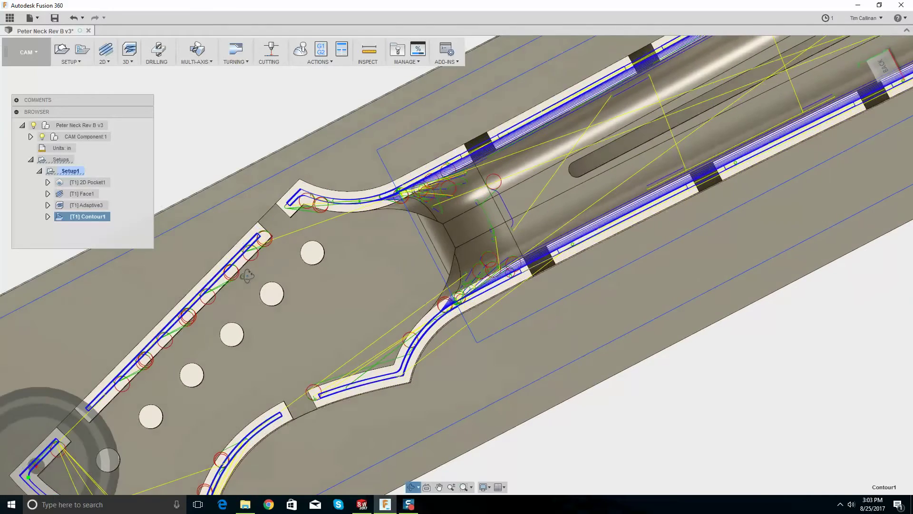
scroll(264, 224, down, 5)
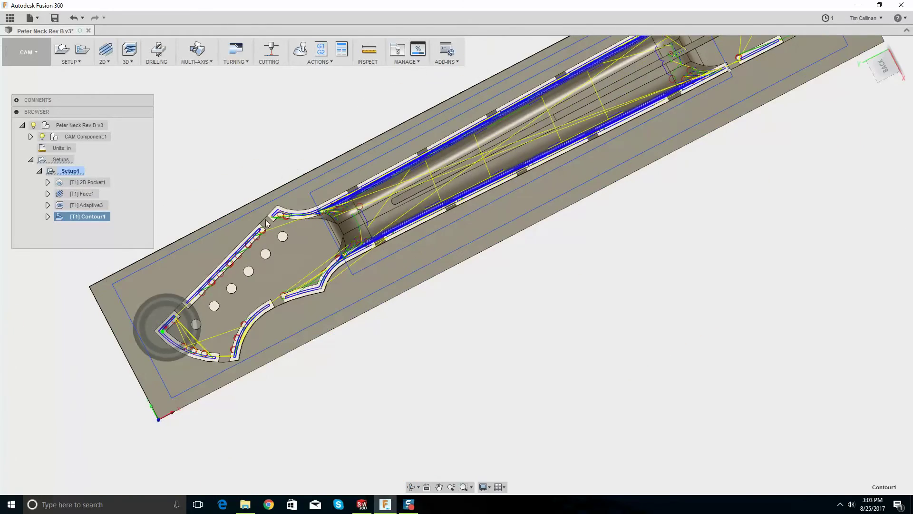
scroll(264, 224, down, 2)
scroll(405, 169, up, 4)
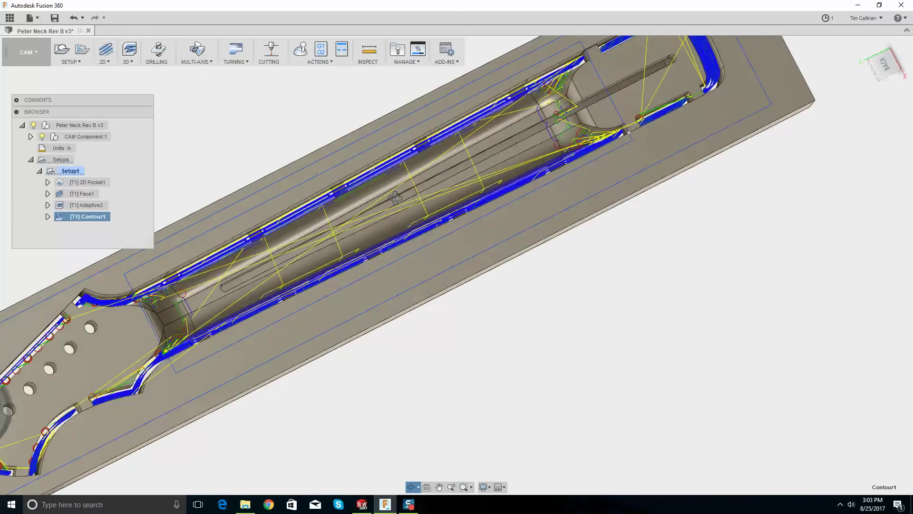
scroll(520, 194, up, 5)
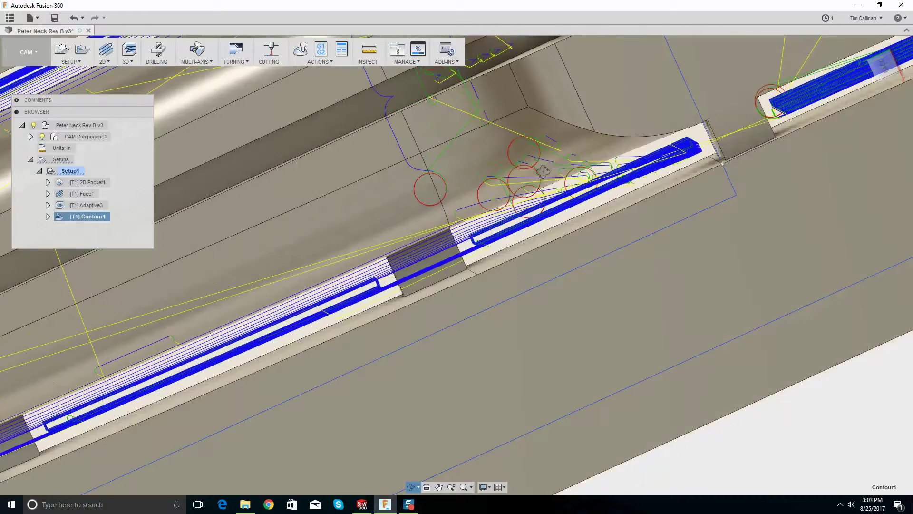
shift+middle_drag(544, 171, 536, 123)
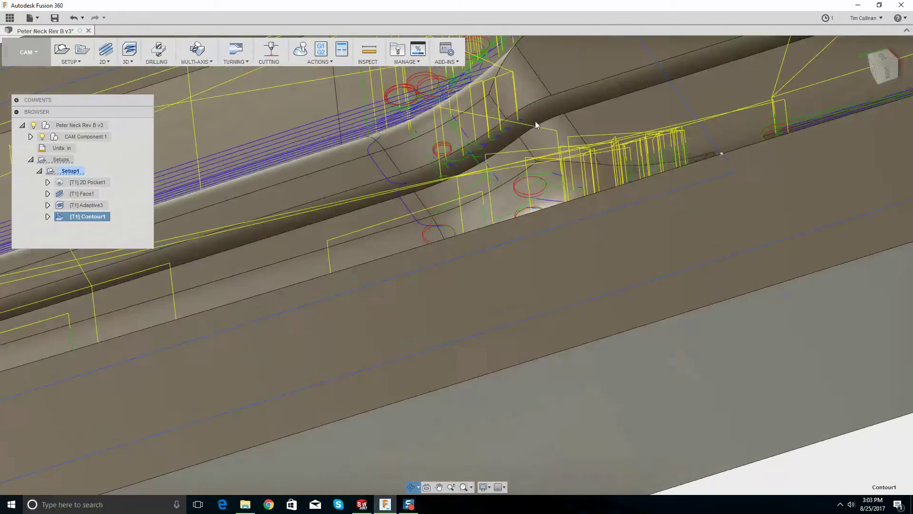
scroll(546, 138, down, 5)
shift+middle_drag(614, 123, 605, 172)
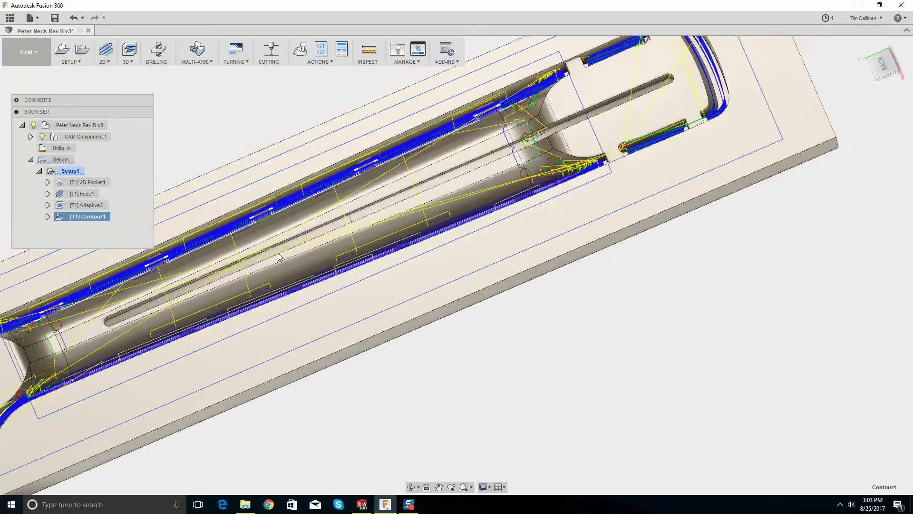
Check Contour1's estimated machining time, then view the slot-end toolpath at an angle
right_click(97, 218)
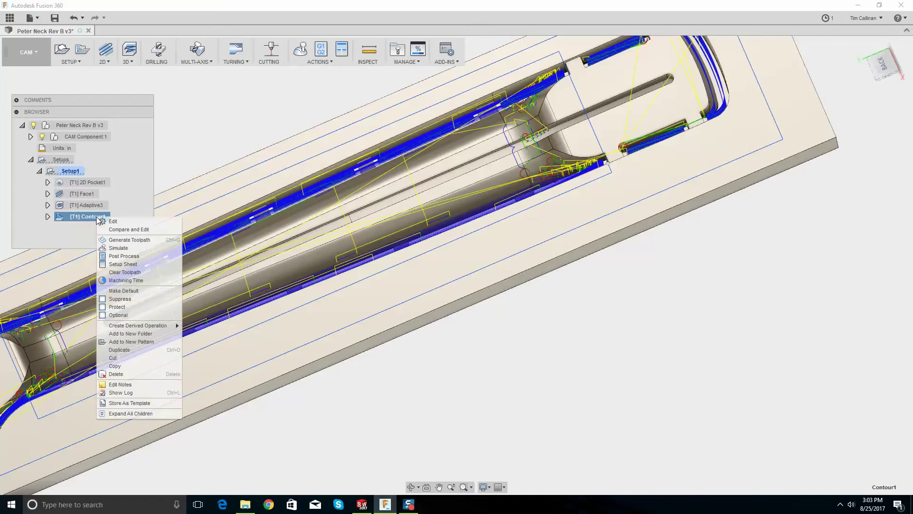
click(141, 280)
click(686, 250)
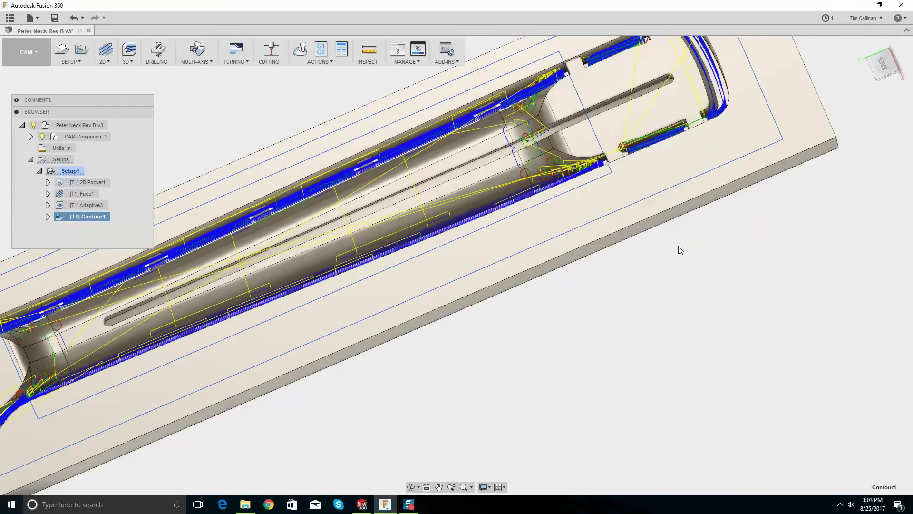
scroll(679, 248, down, 5)
scroll(607, 93, up, 6)
scroll(478, 143, up, 3)
mouse_move(478, 143)
shift+middle_down()
mouse_move(459, 143)
mouse_move(461, 159)
mouse_move(461, 122)
shift+middle_up()
scroll(441, 133, down, 10)
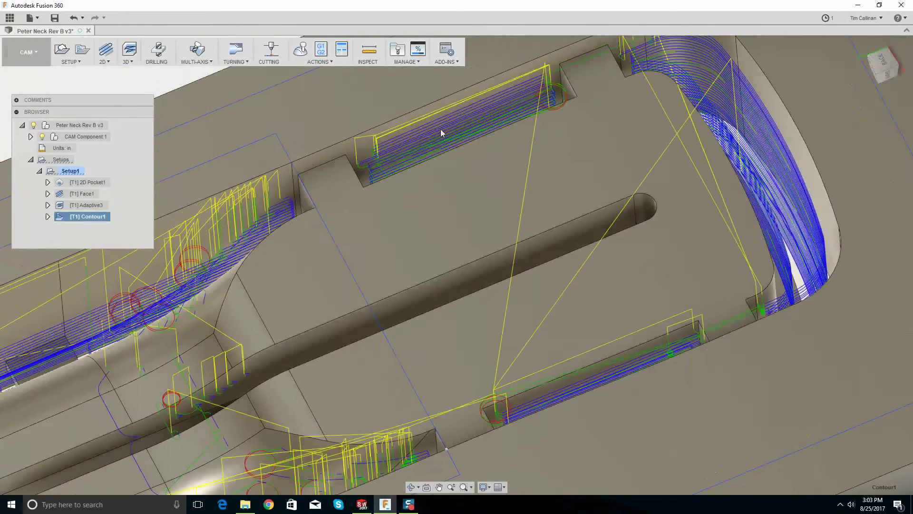
right_click(84, 217)
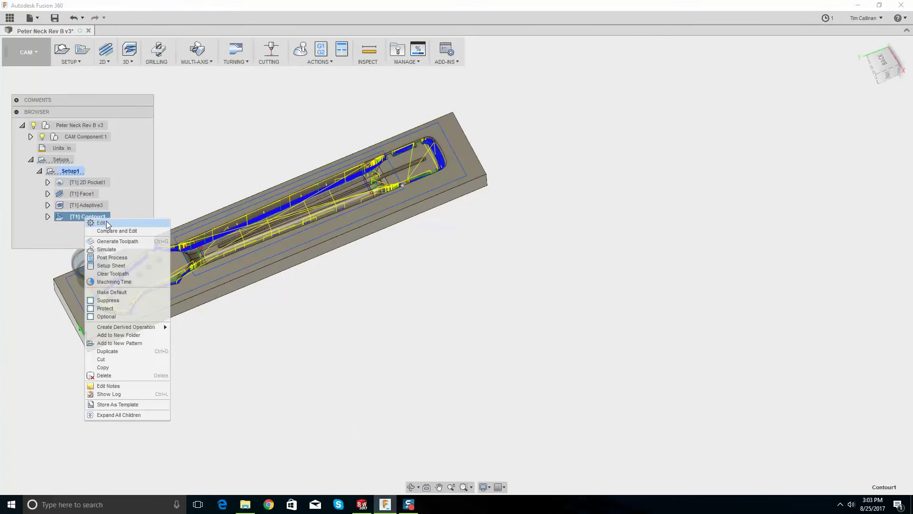
Change Contour1's cutting feedrate from 50 to 60 in/min and regenerate its toolpath
click(102, 222)
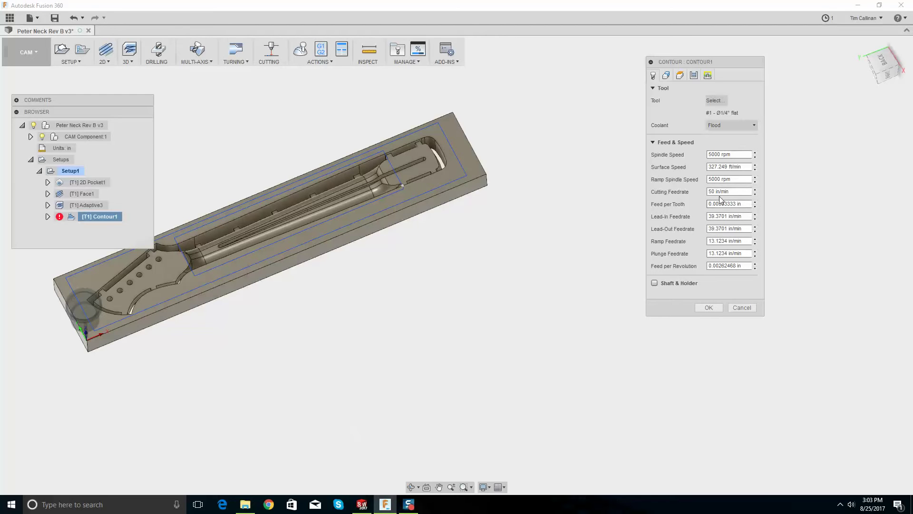
click(712, 192)
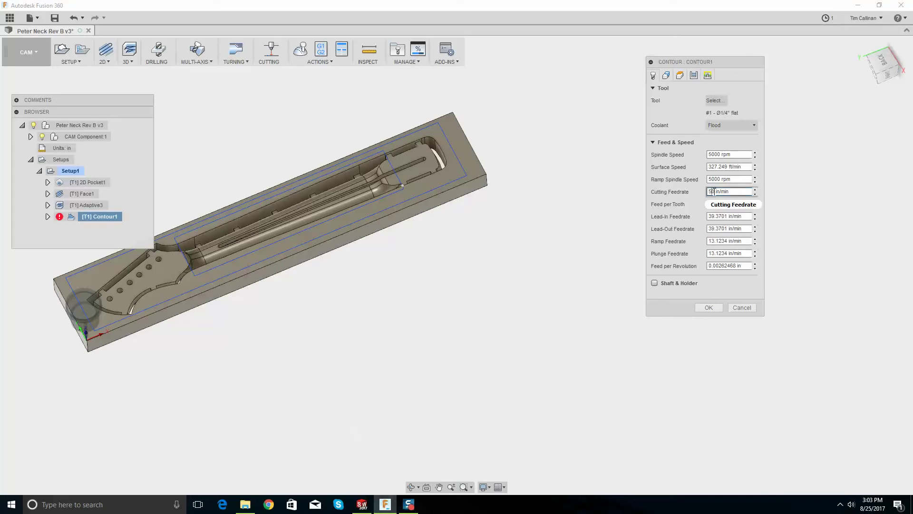
double_click(712, 191)
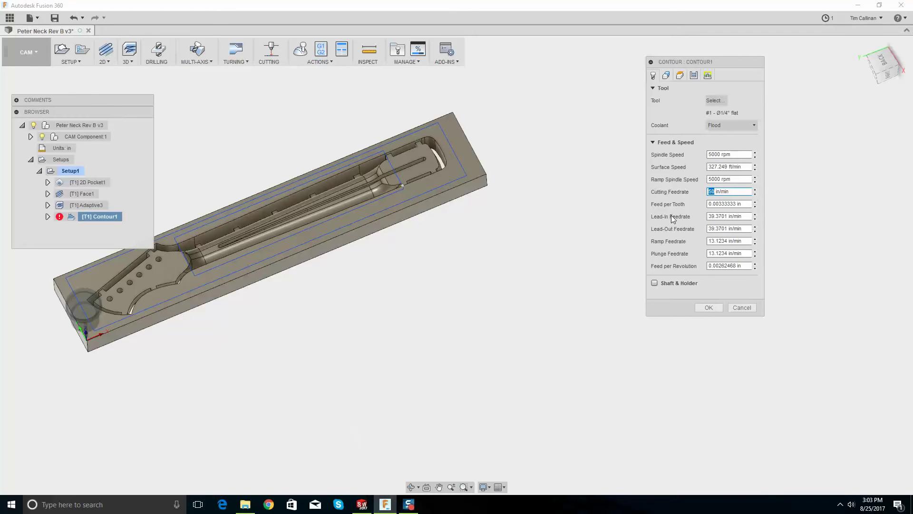
text(60)
click(666, 76)
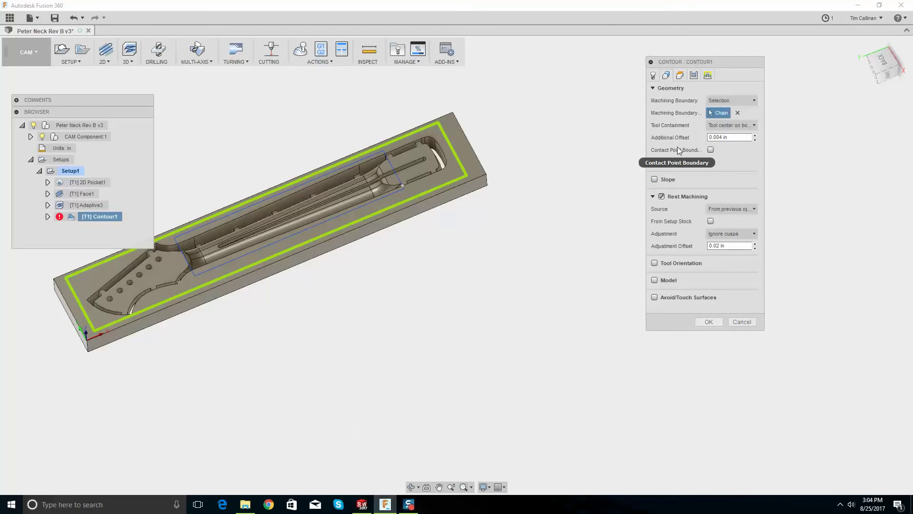
click(681, 75)
click(694, 76)
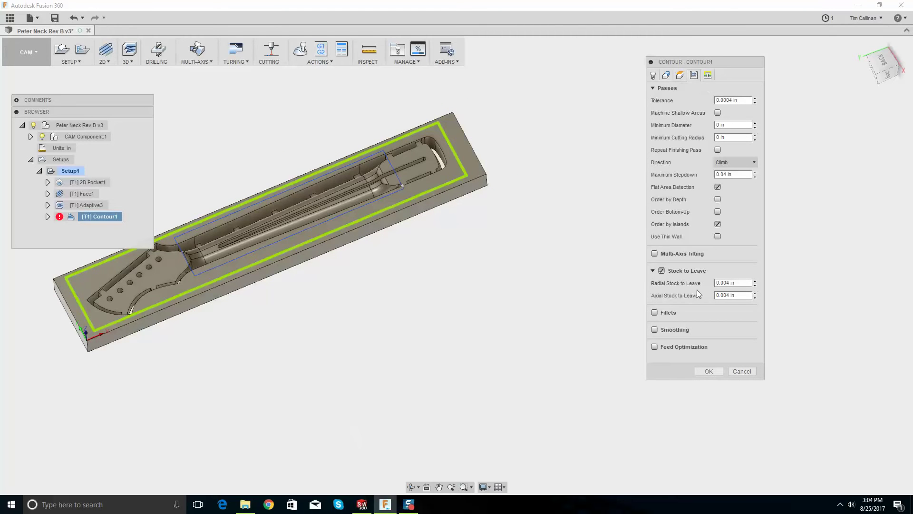
click(707, 372)
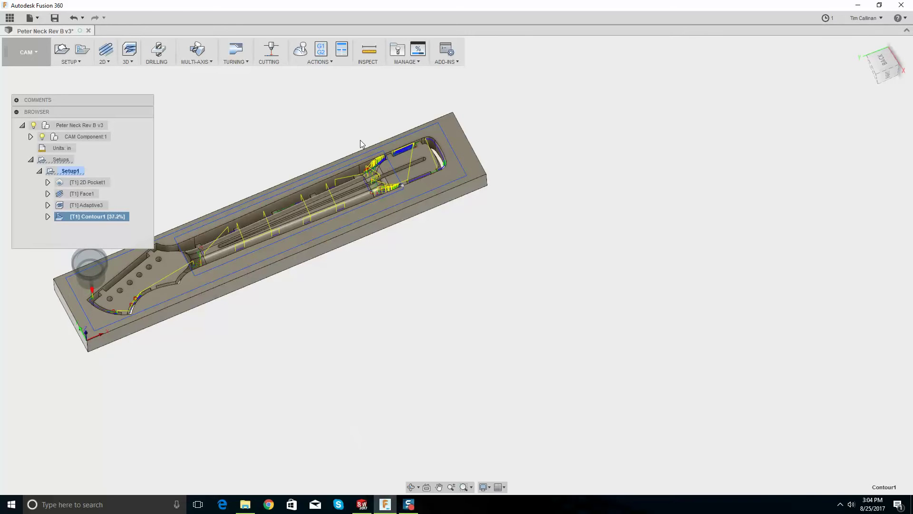
Inspect the regenerated contour toolpath, then select all four Setup1 operations
scroll(380, 154, down, 2)
shift+middle_drag(285, 155, 292, 190)
scroll(285, 195, up, 4)
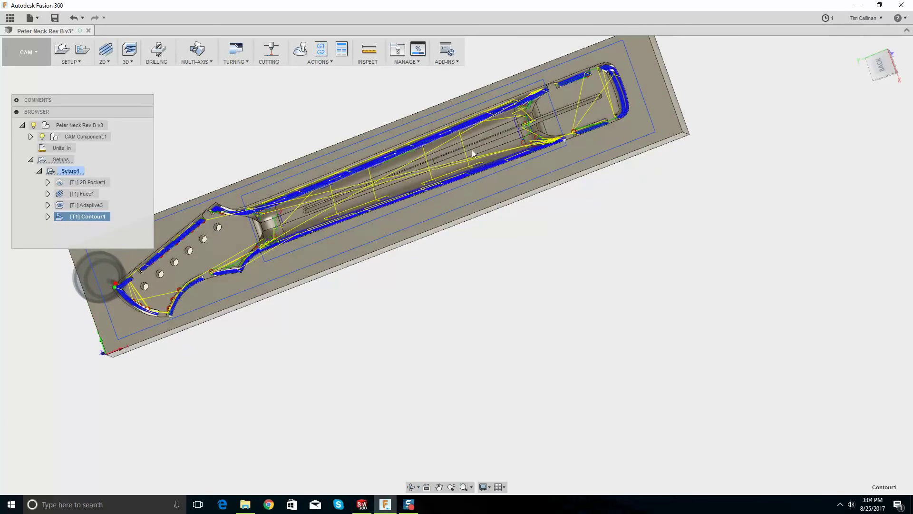
scroll(479, 145, up, 2)
shift+middle_drag(203, 240, 243, 218)
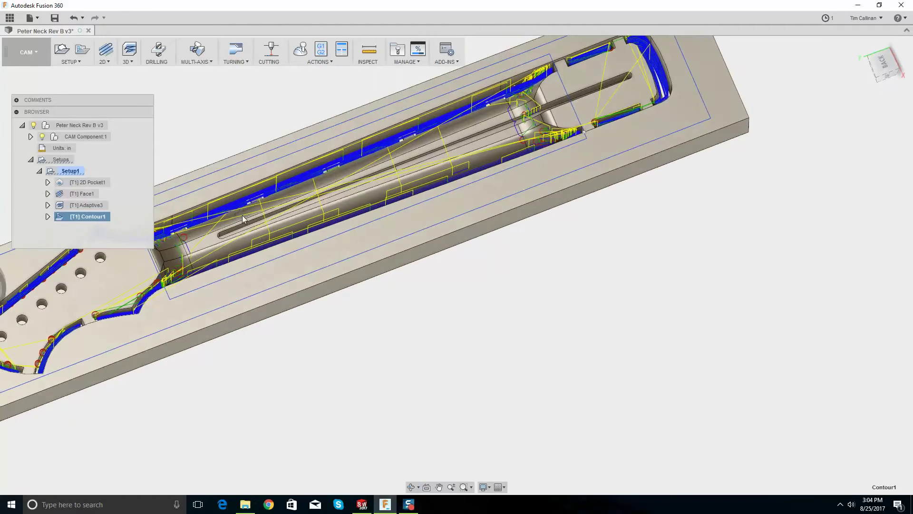
scroll(252, 202, down, 4)
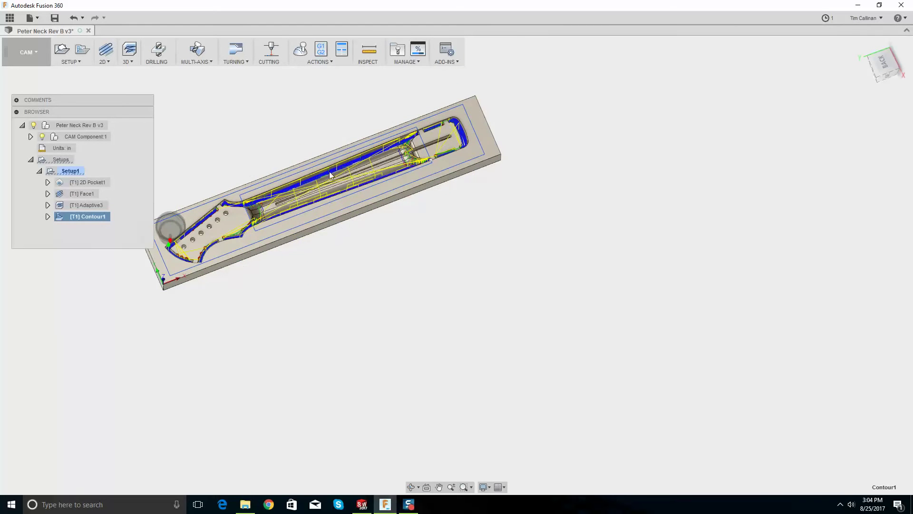
click(196, 144)
click(90, 182)
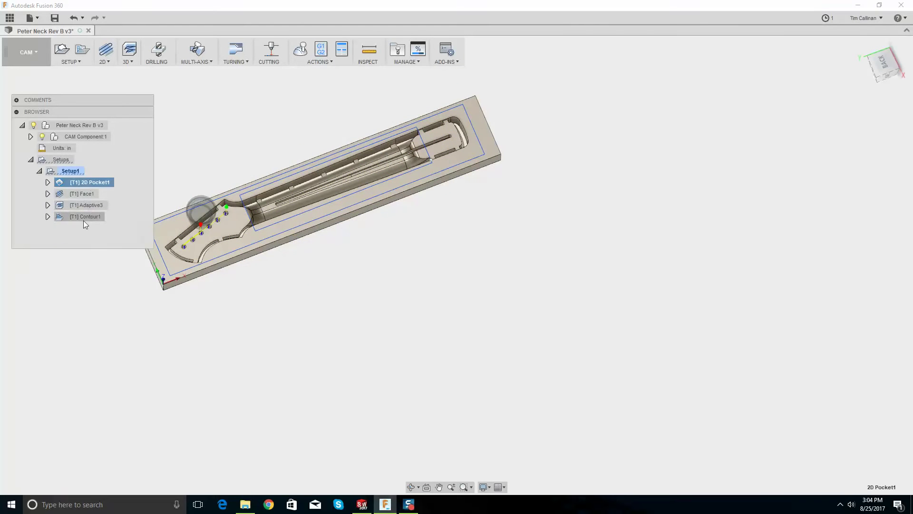
shift+click(83, 216)
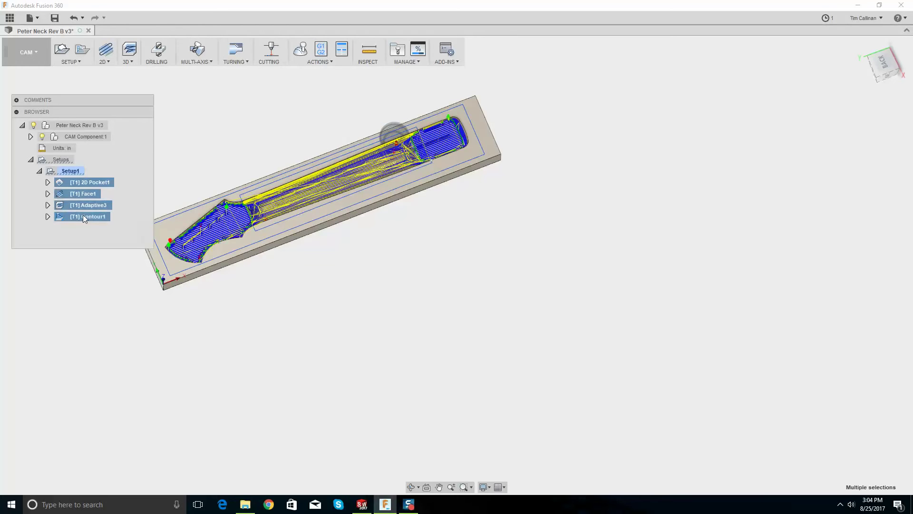
Launch Simulate for the four selected Setup1 operations
click(41, 137)
right_click(82, 184)
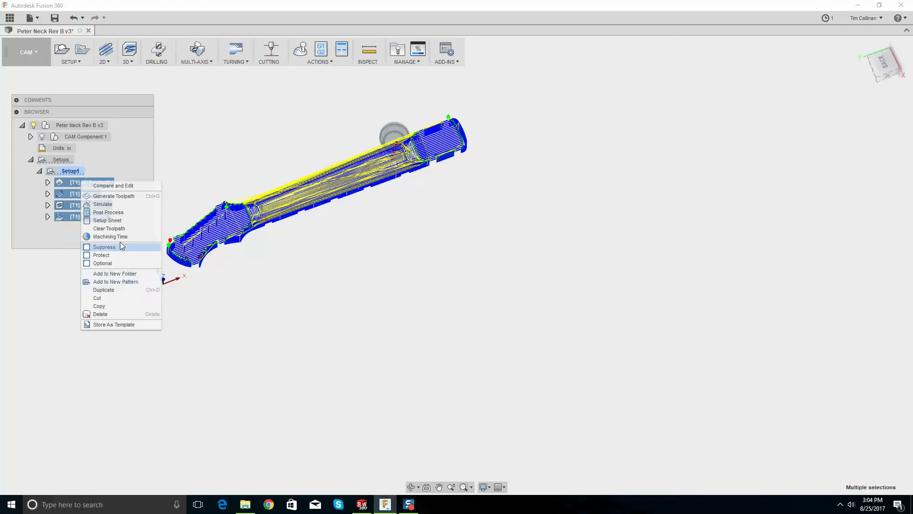
click(109, 207)
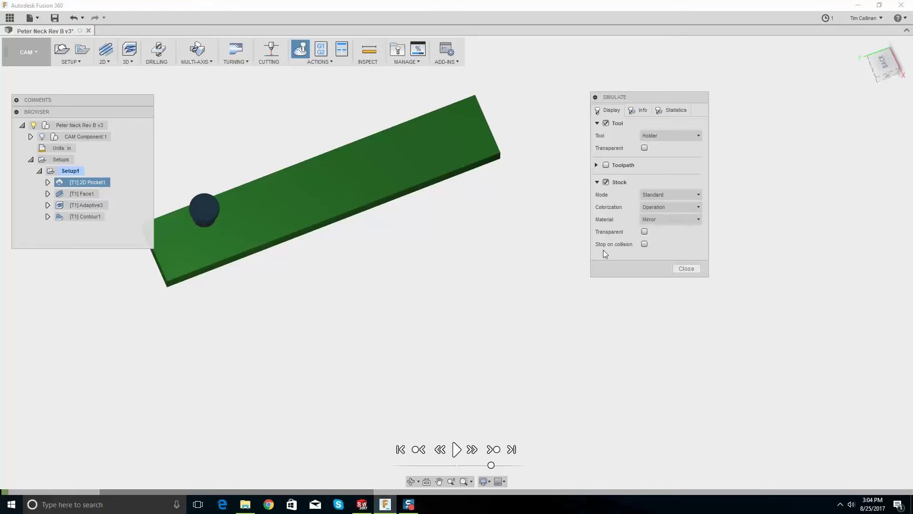
Play the simulation to its end and orbit to inspect the cut stock's sides
click(457, 450)
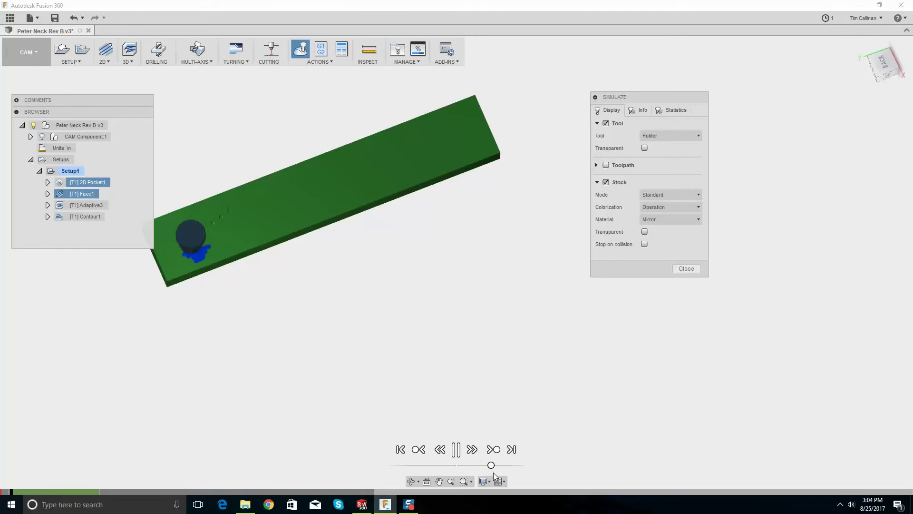
click(512, 449)
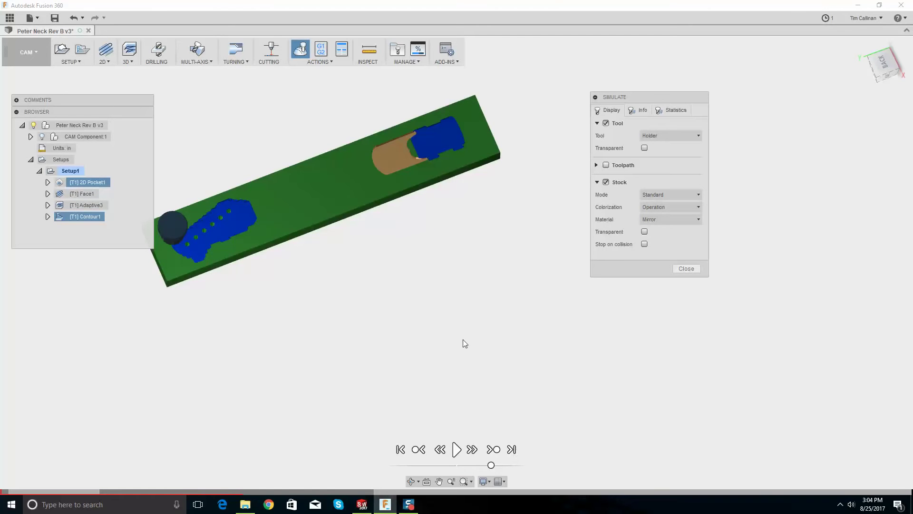
scroll(399, 268, up, 5)
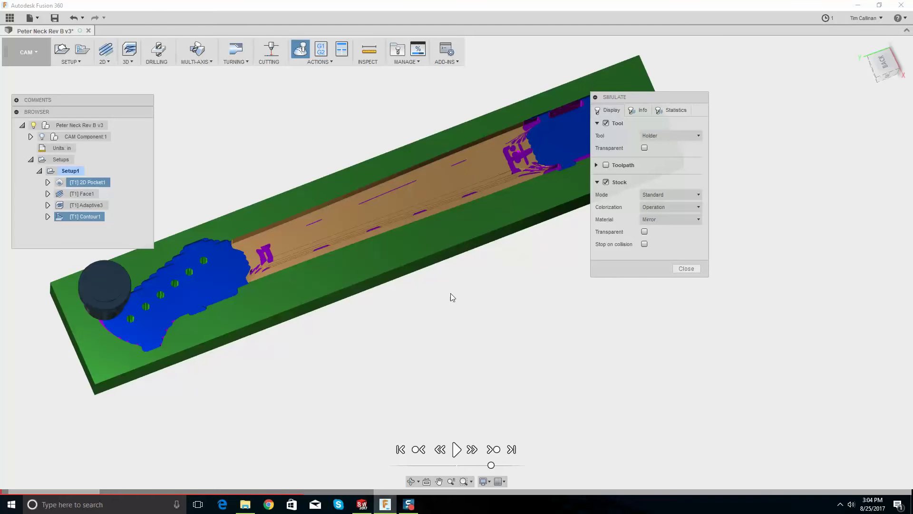
scroll(377, 198, down, 2)
scroll(377, 198, down, 1)
shift+middle_drag(377, 199, 366, 224)
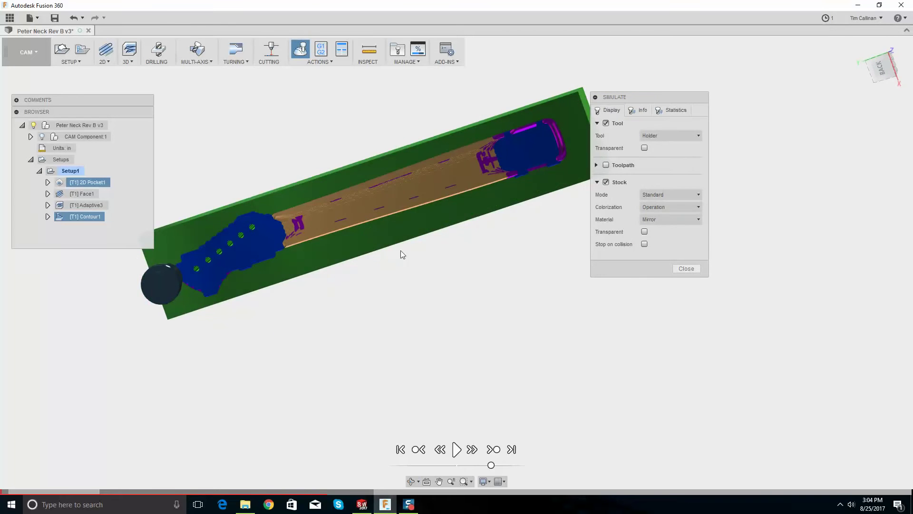
scroll(415, 168, up, 2)
scroll(415, 168, up, 4)
shift+middle_drag(414, 167, 384, 219)
scroll(351, 227, down, 1)
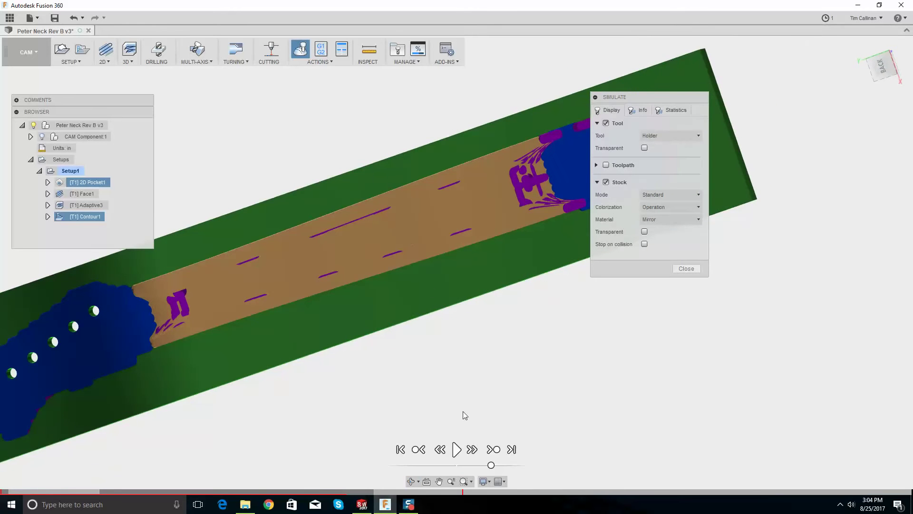
Replay the simulation from uncut stock at maximum speed
click(456, 450)
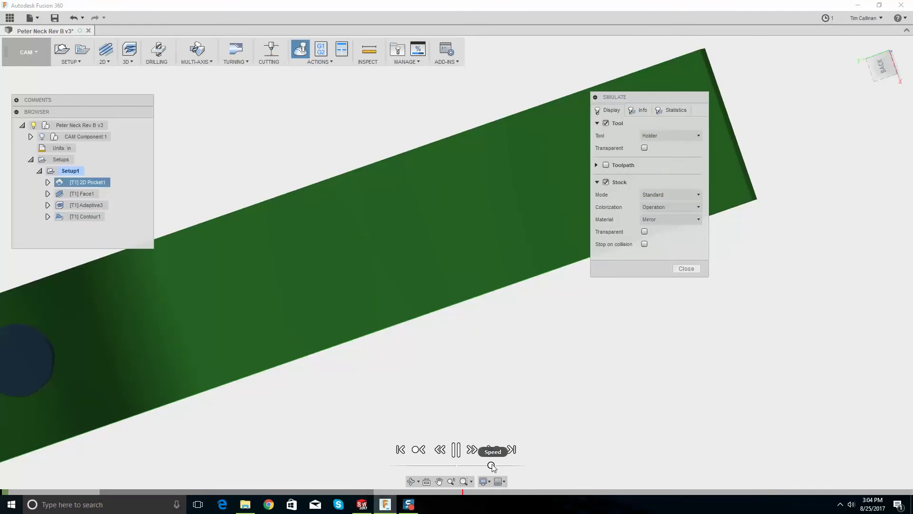
drag(492, 466, 525, 465)
scroll(409, 260, down, 5)
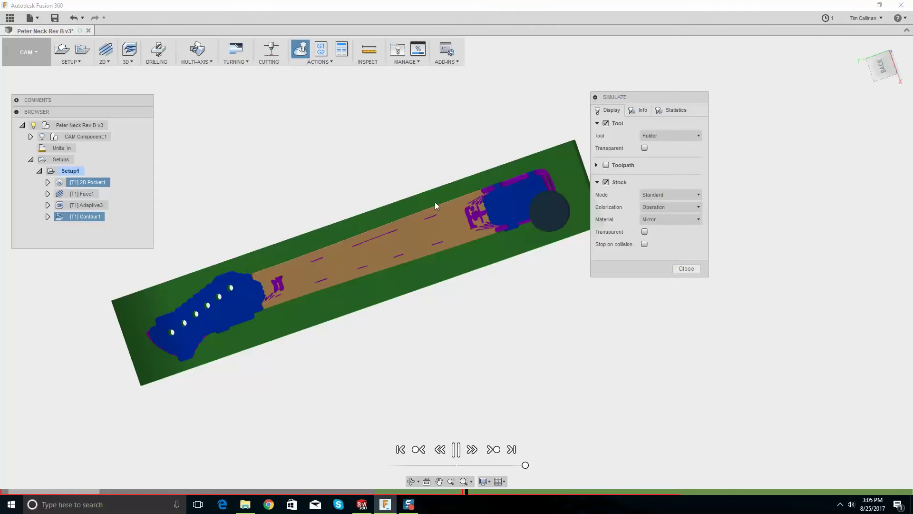
scroll(461, 210, up, 8)
scroll(459, 204, down, 10)
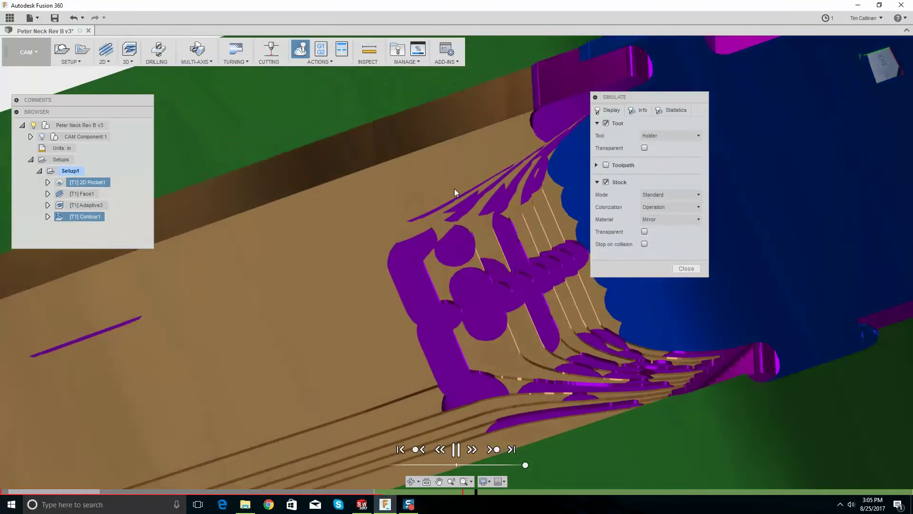
Zoom in and tilt the view to examine the cut neck pocket
scroll(441, 190, down, 10)
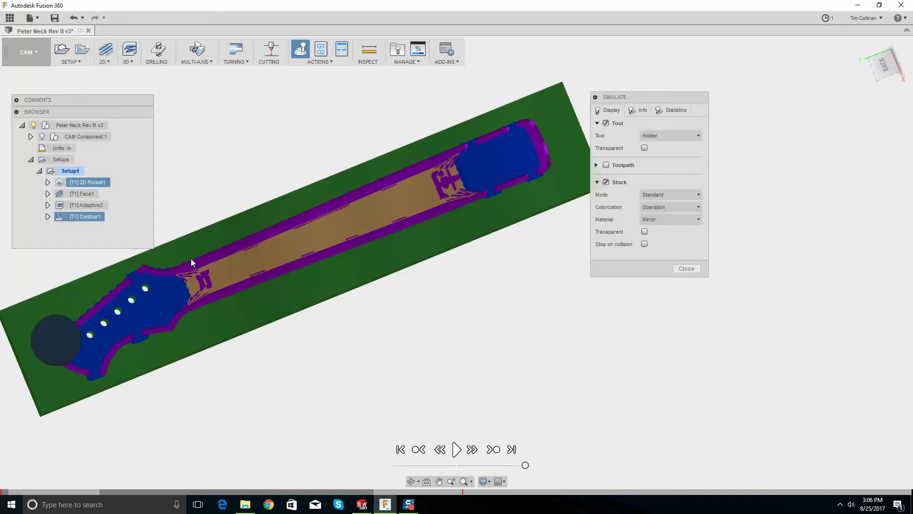
scroll(186, 273, up, 10)
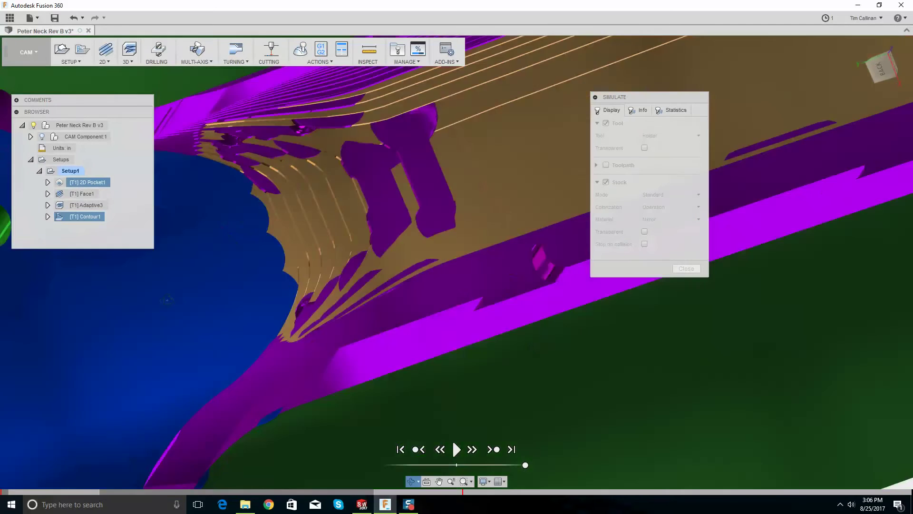
scroll(180, 285, down, 10)
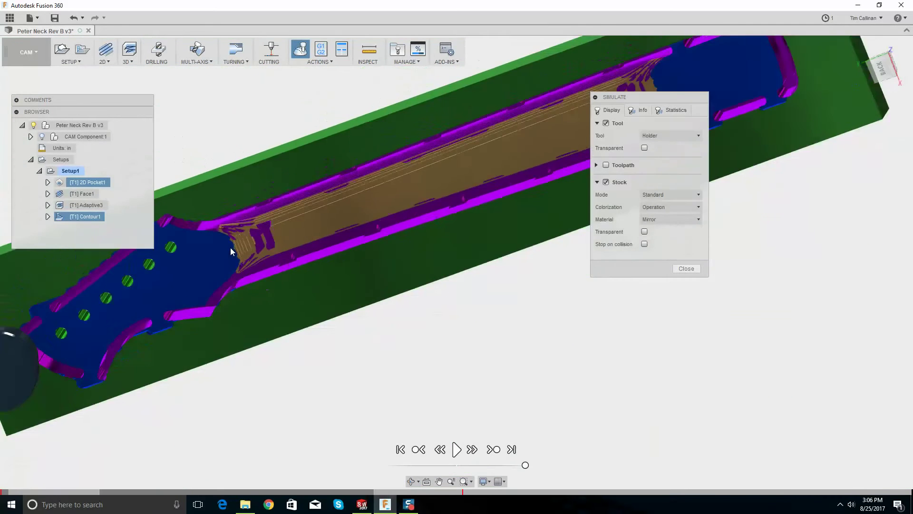
scroll(230, 247, down, 3)
shift+middle_drag(230, 247, 232, 223)
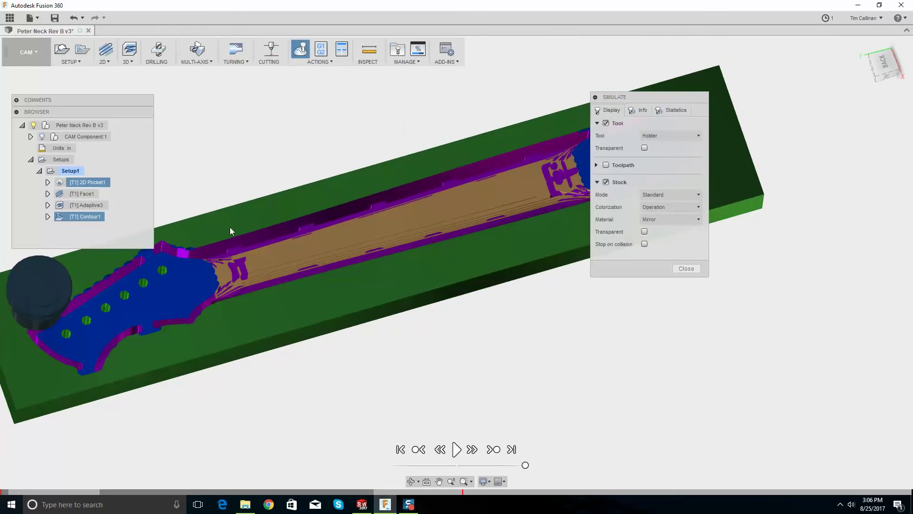
scroll(227, 293, up, 5)
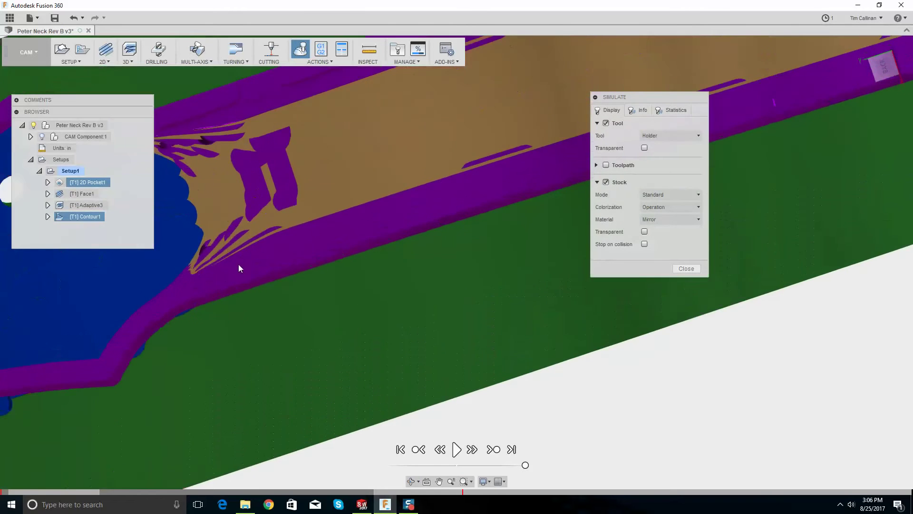
scroll(236, 259, down, 3)
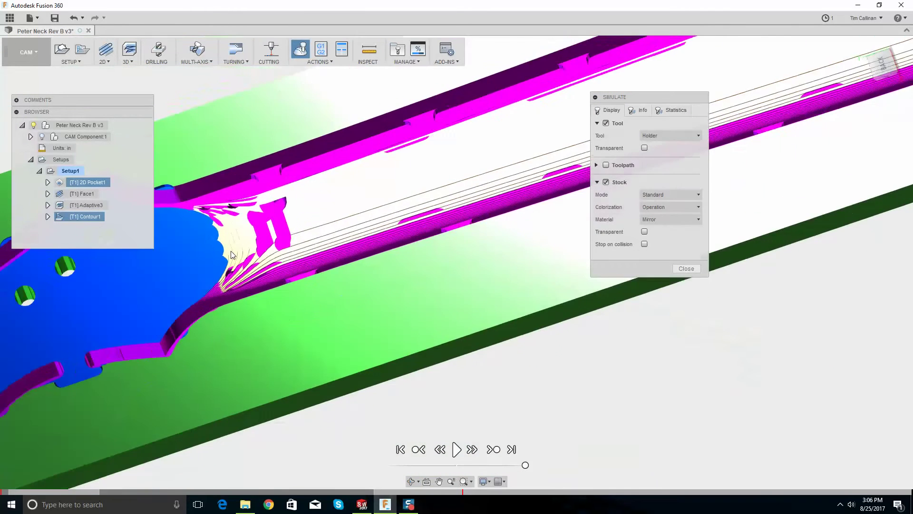
scroll(231, 250, down, 6)
scroll(409, 164, up, 6)
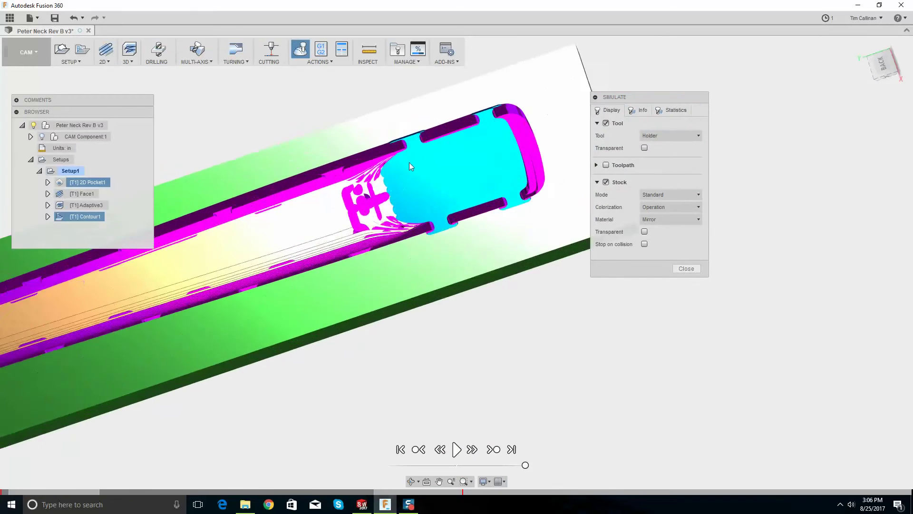
scroll(400, 164, up, 4)
Orbit around the headstock pocket, zoom back out, and close the simulation
mouse_move(383, 168)
shift+middle_down()
mouse_move(366, 143)
mouse_move(363, 178)
shift+middle_up()
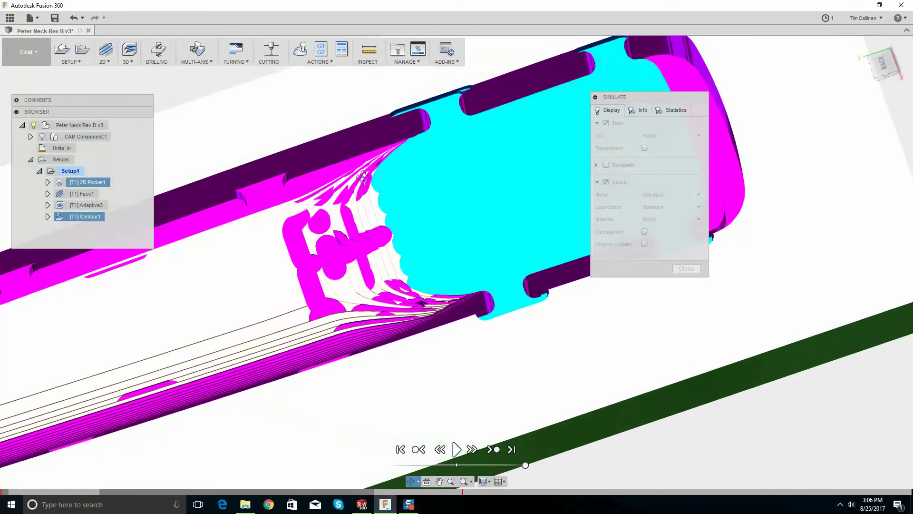
scroll(363, 179, down, 6)
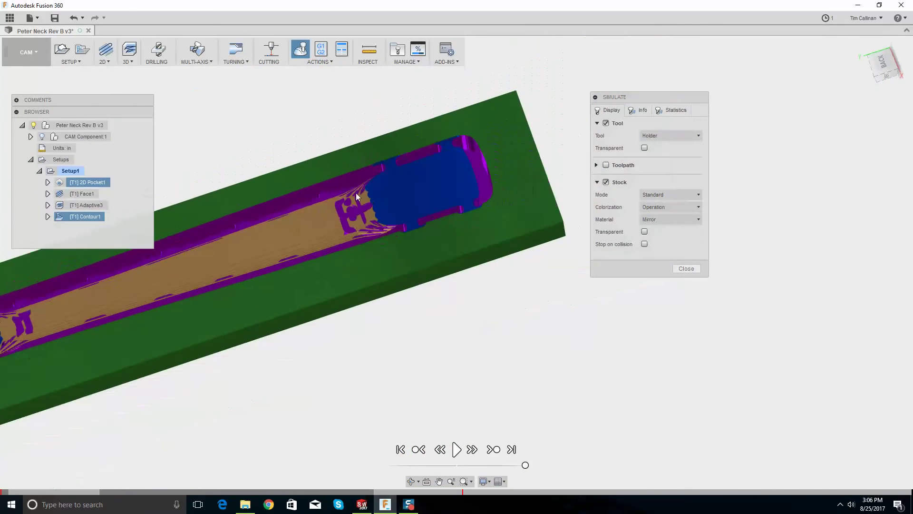
scroll(129, 287, down, 2)
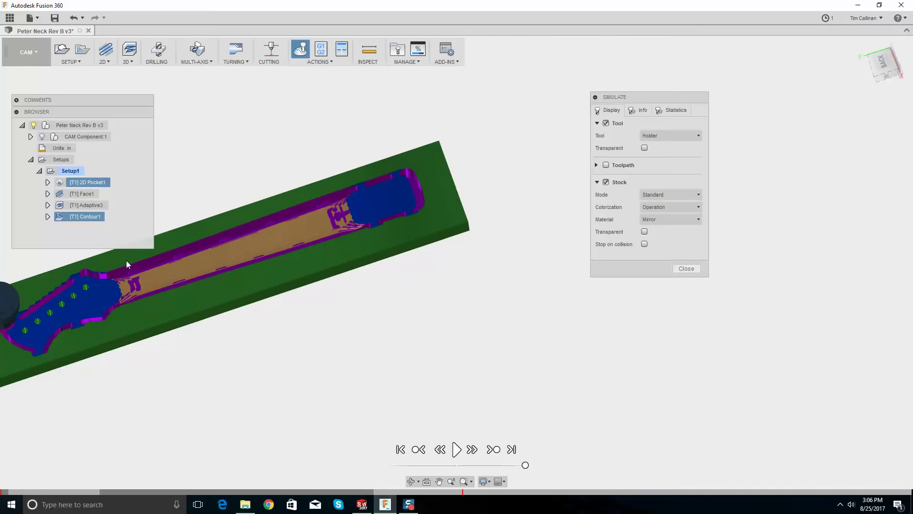
scroll(376, 221, up, 5)
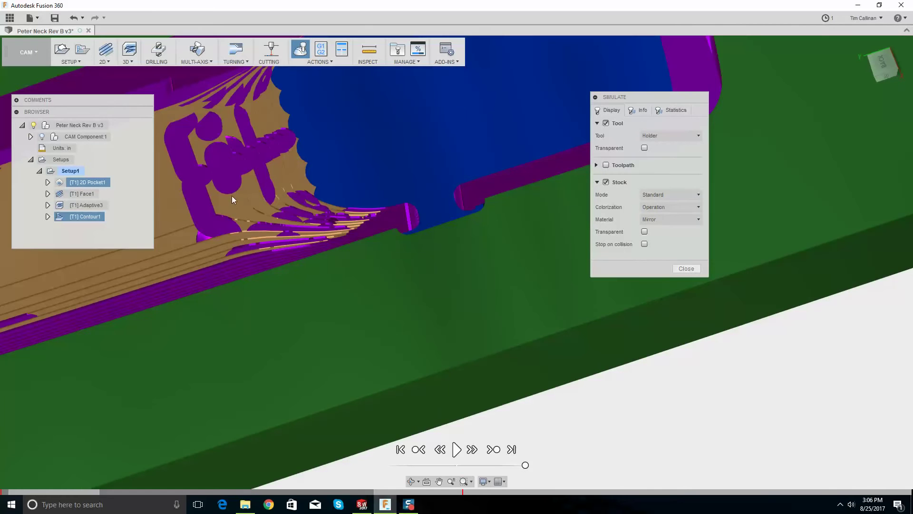
scroll(541, 194, down, 3)
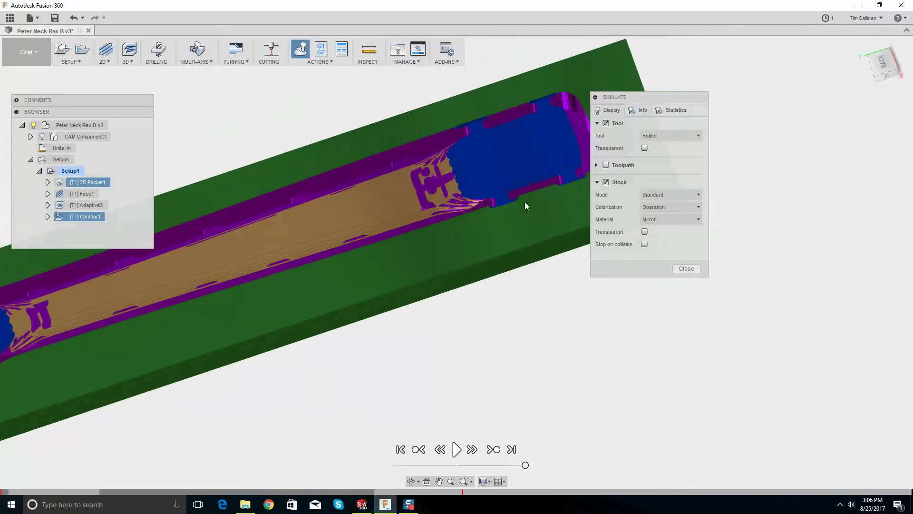
click(685, 269)
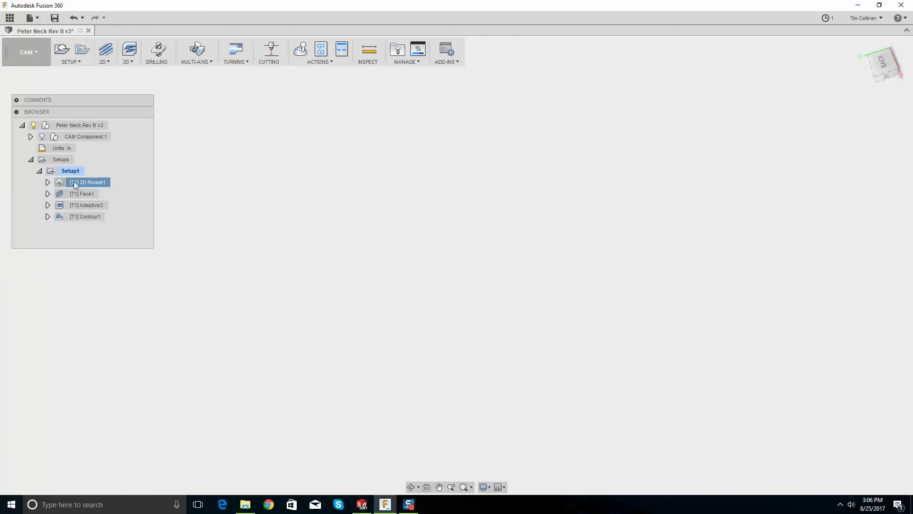
Show the CAM Component:1 neck model and view it from top-down and oblique angles
click(42, 136)
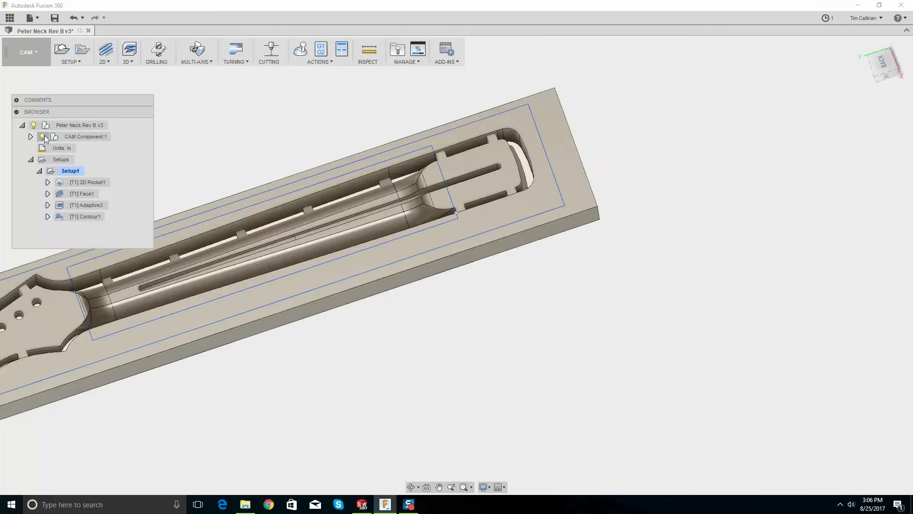
shift+middle_drag(247, 211, 306, 212)
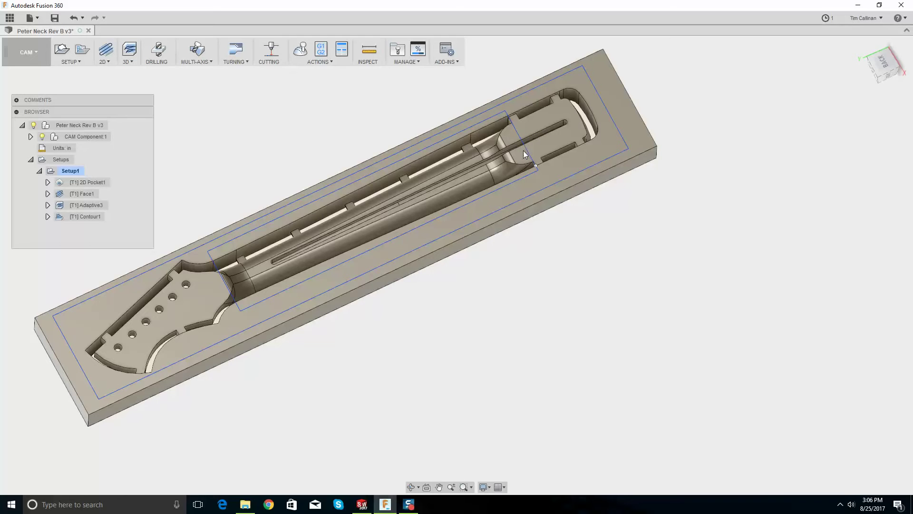
mouse_move(476, 119)
shift+middle_down()
mouse_move(476, 128)
mouse_move(487, 125)
shift+middle_up()
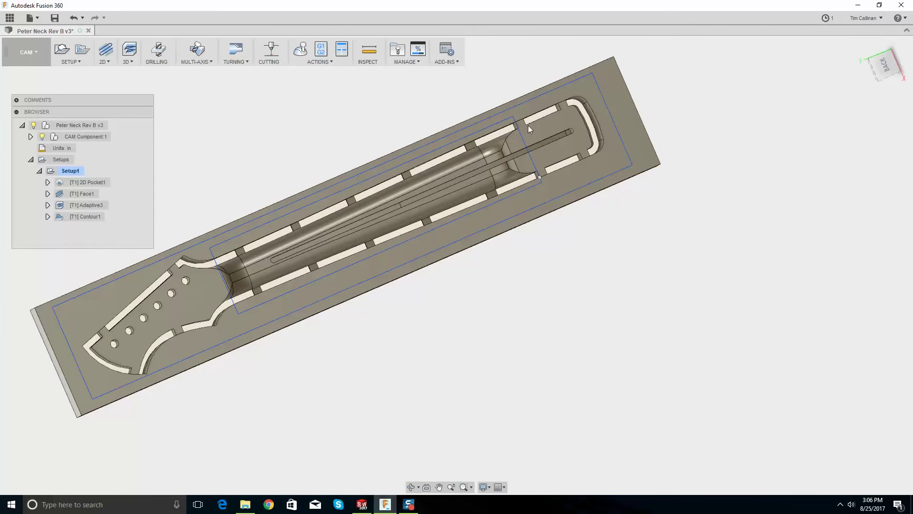
shift+middle_drag(561, 136, 519, 129)
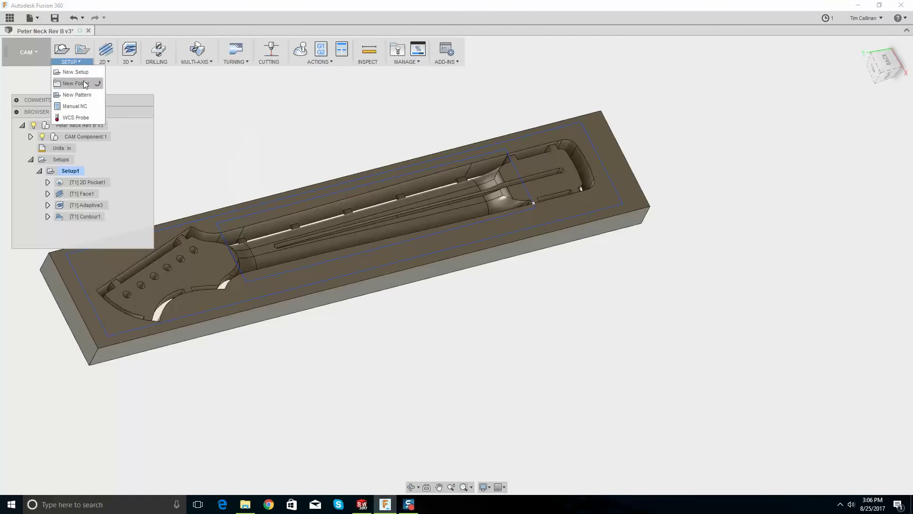
In the Model workspace, drag Sketch1's rectangle bottom edge past the neck end and finish the sketch
mouse_move(39, 62)
click(34, 92)
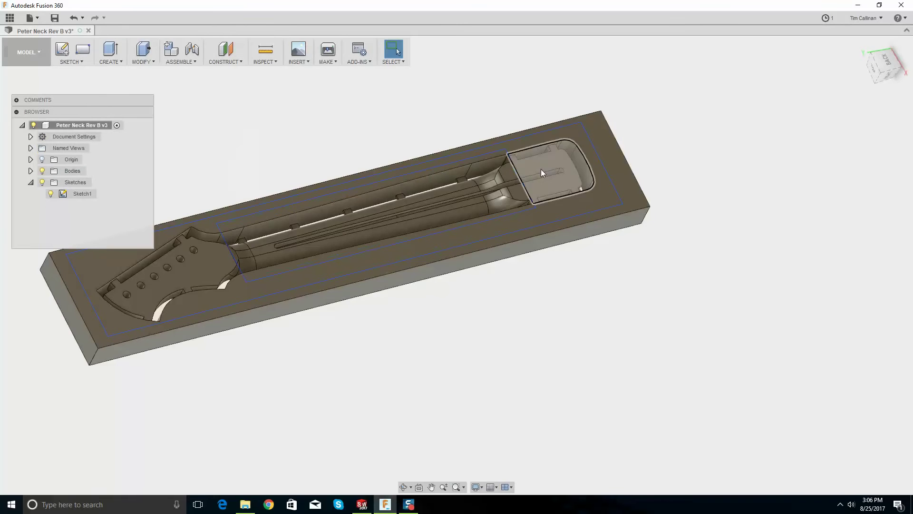
double_click(78, 191)
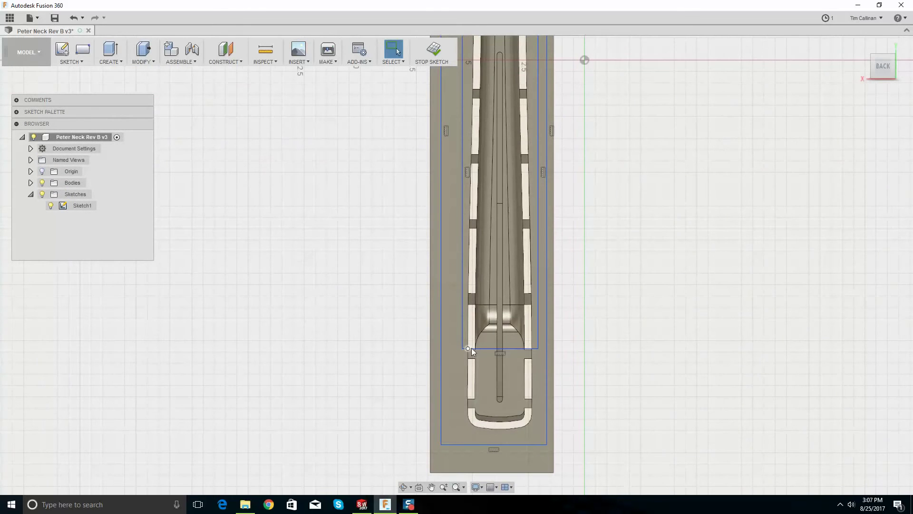
scroll(561, 352, up, 3)
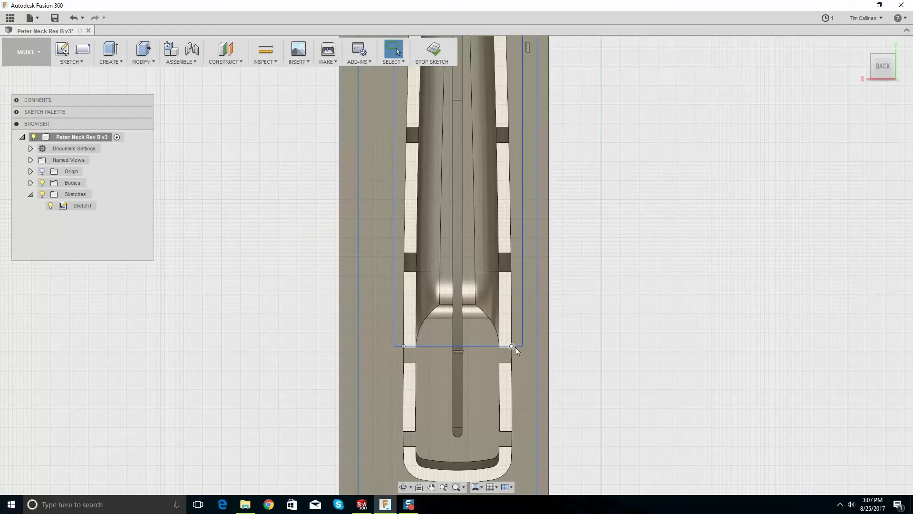
scroll(513, 344, up, 3)
drag(499, 352, 494, 434)
scroll(467, 380, down, 3)
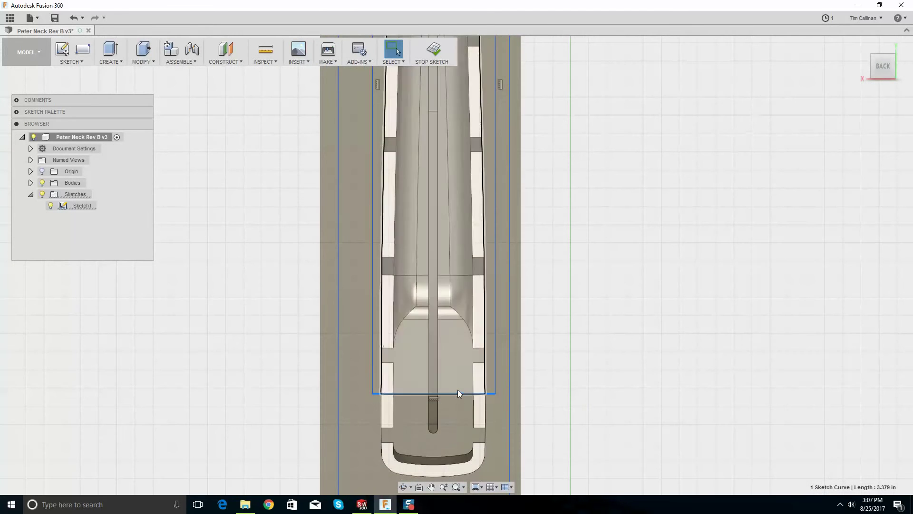
drag(458, 393, 446, 437)
scroll(474, 297, down, 5)
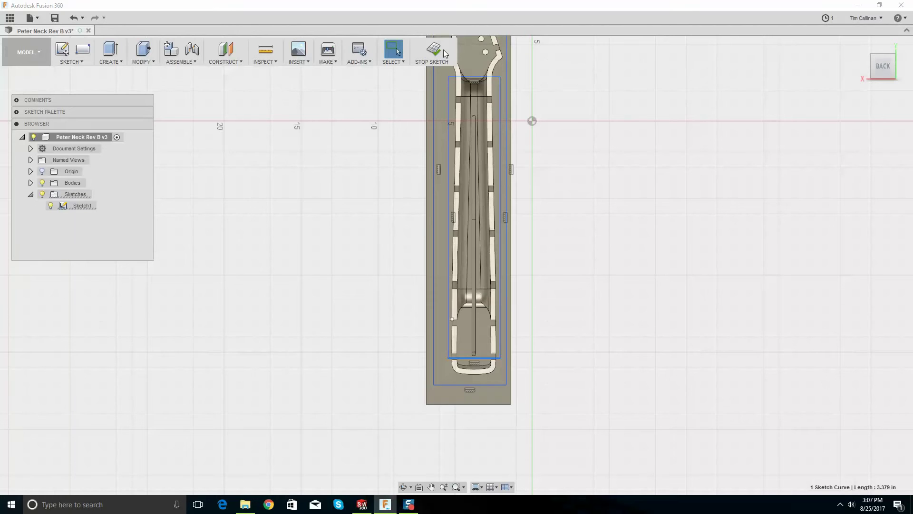
click(421, 49)
Return to the CAM workspace and tilt the view of the neck blank
click(26, 52)
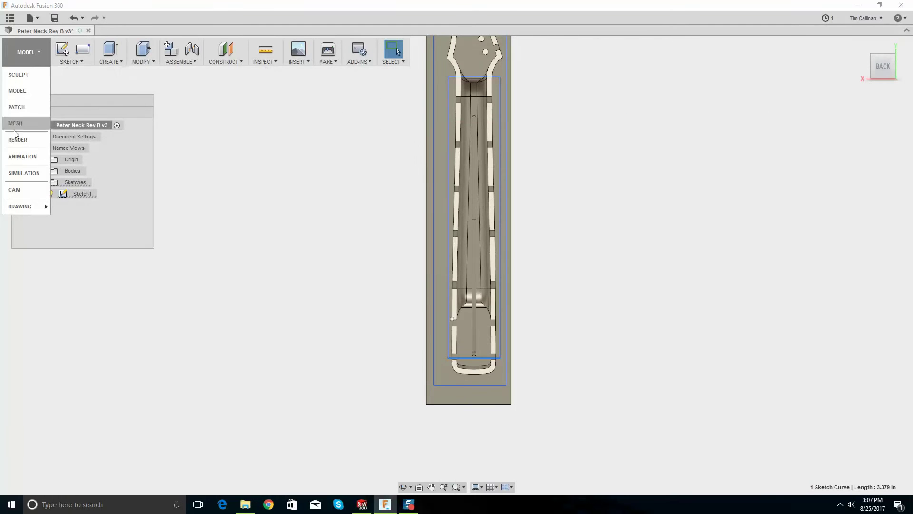
click(19, 190)
shift+middle_drag(413, 222, 370, 227)
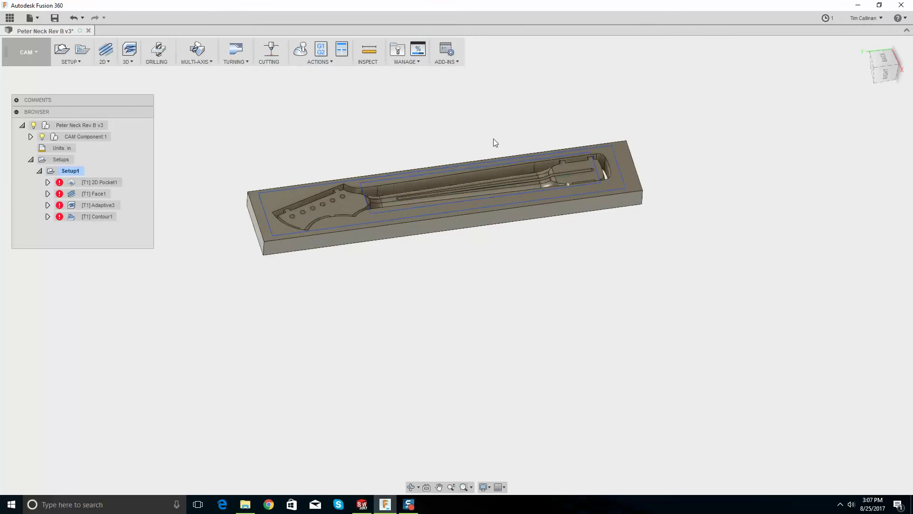
Orbit the stock to a steeper angle and bring up the 3D strategies list
shift+middle_drag(492, 139, 426, 191)
click(129, 62)
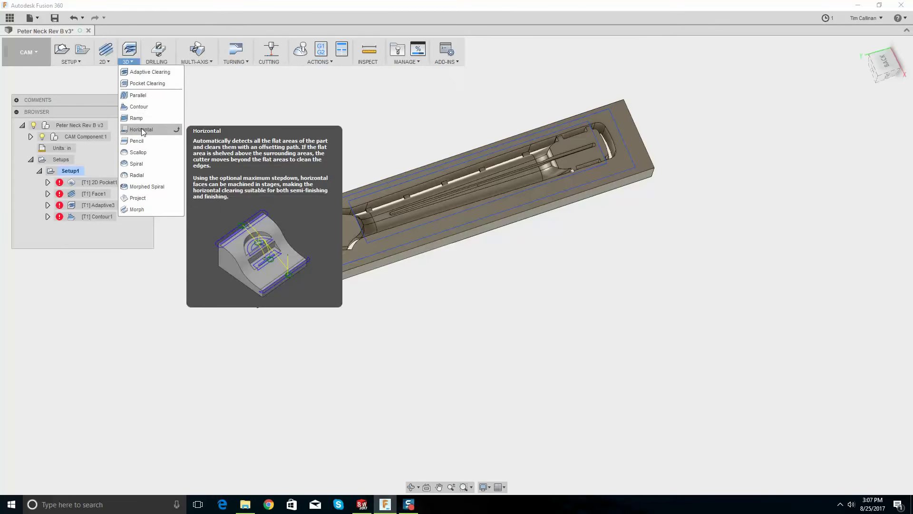
Start a Parallel operation and begin a new tool in the document library
click(144, 97)
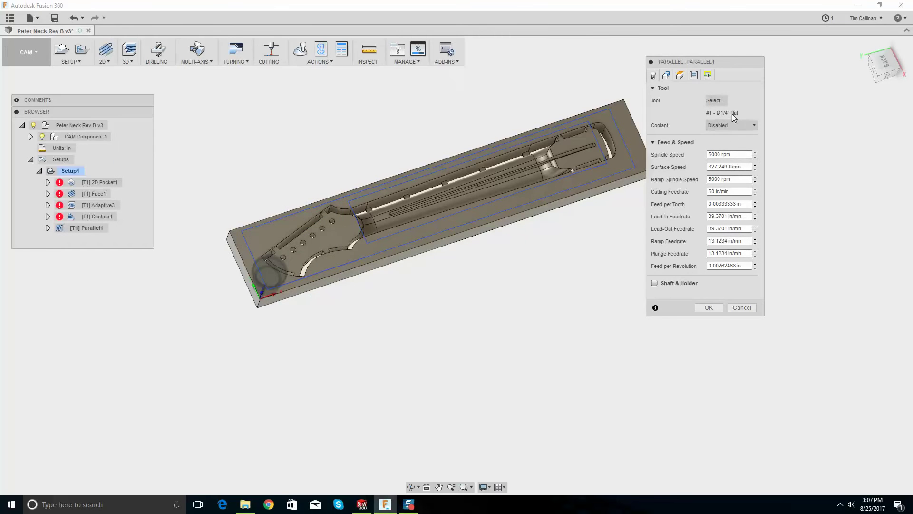
click(716, 101)
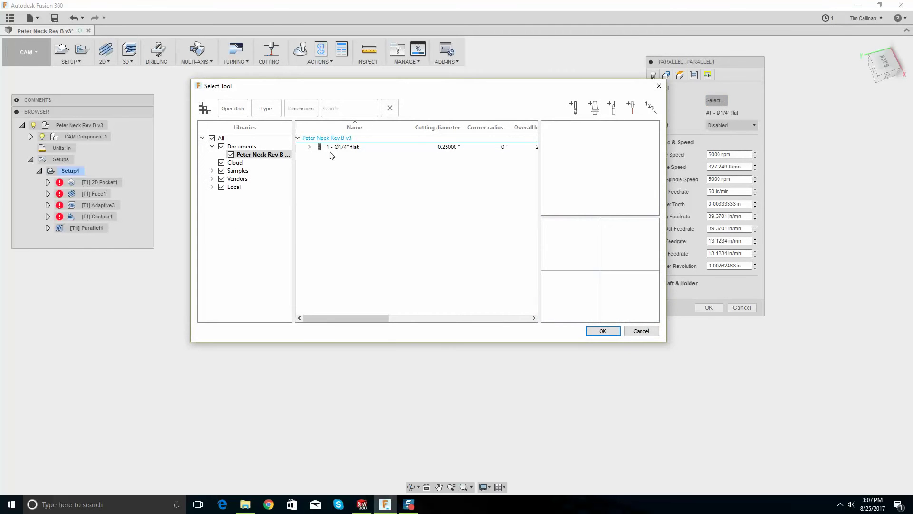
click(383, 147)
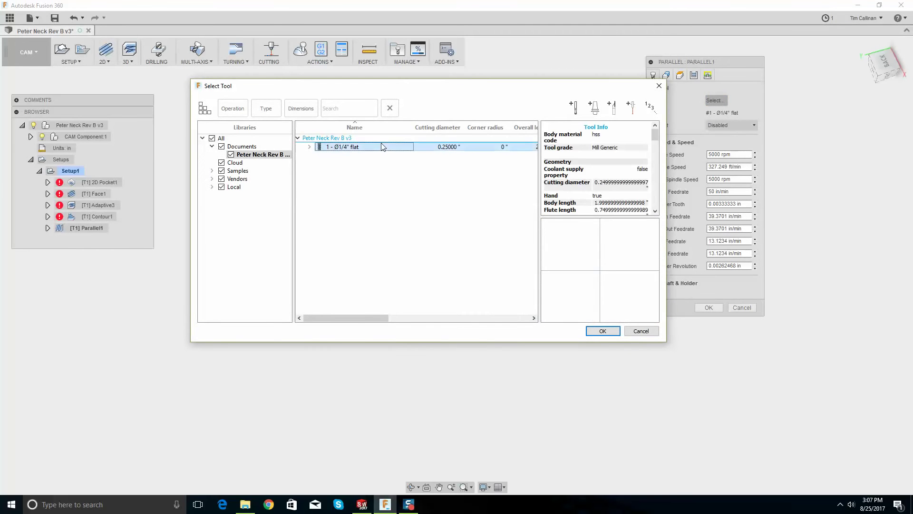
click(574, 113)
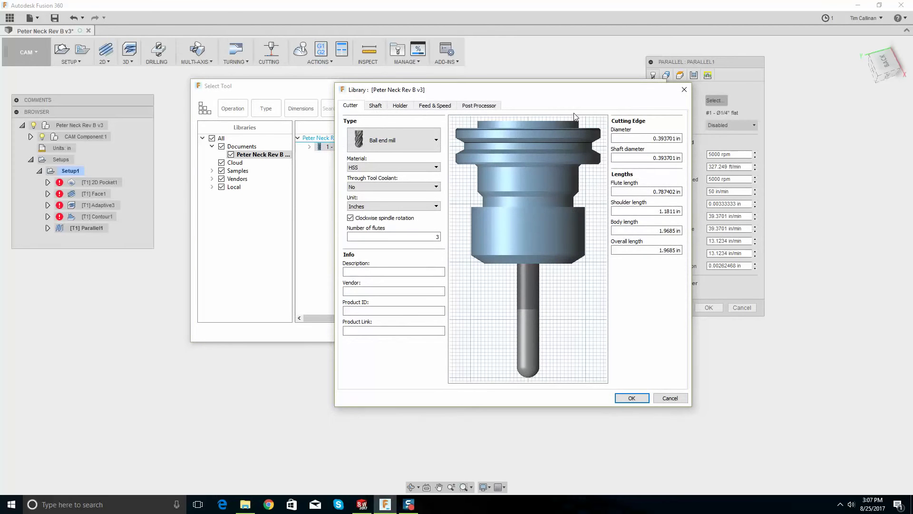
Enter tool lengths: overall 2.5 in, body 2 in, shoulder 1.75 in, flute 1.5 in
click(673, 250)
text(.5)
key(shift+Tab)
text(2)
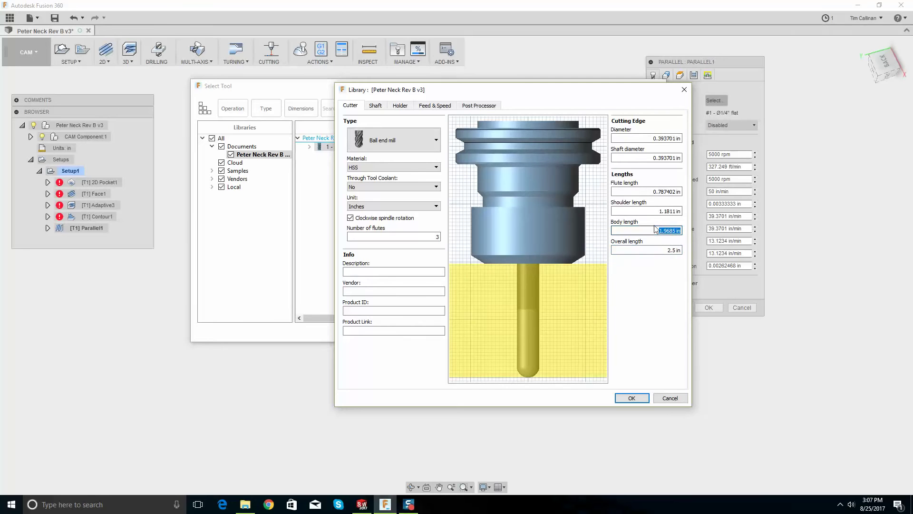
key(shift+Tab)
text(1.75)
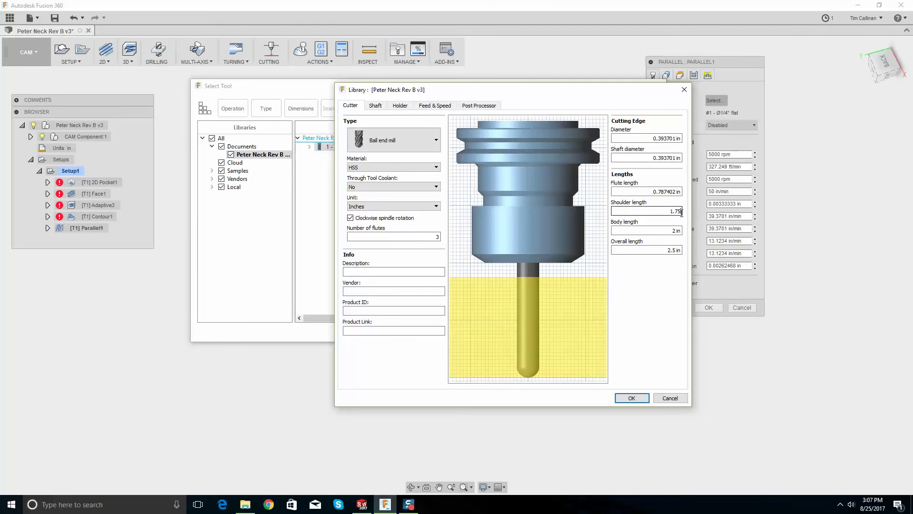
key(shift+Tab)
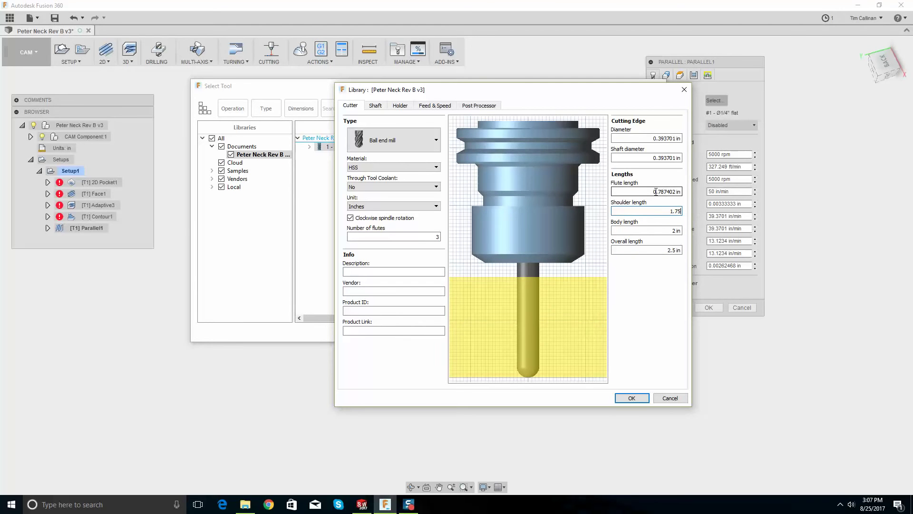
text(1.5)
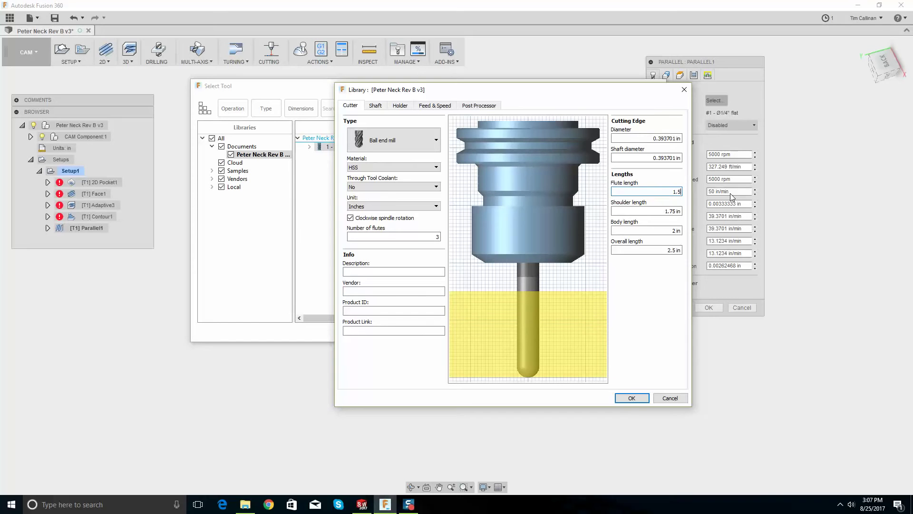
click(662, 158)
Set shaft and cutting diameters to 0.125 in, overall 1.5 in, shoulder and flute 1.25 in, and save
triple_click(662, 158)
text(0.125)
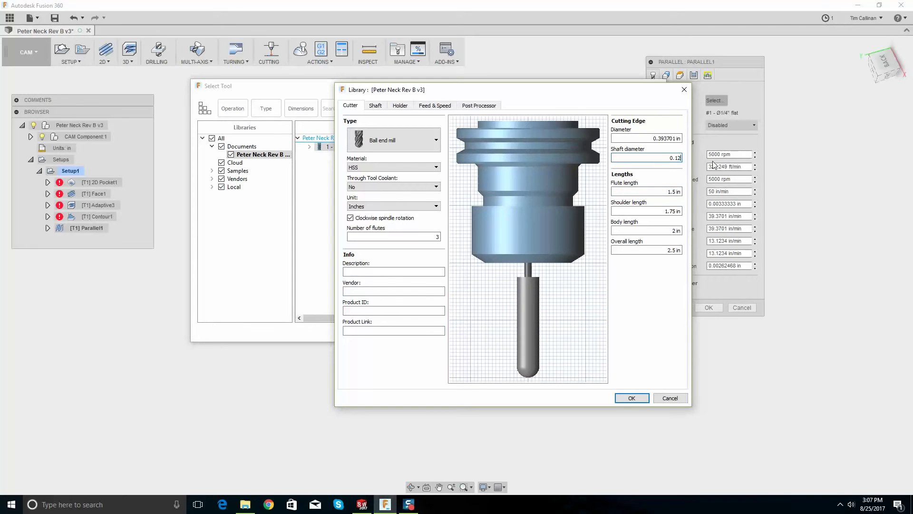
triple_click(659, 138)
text(0.125)
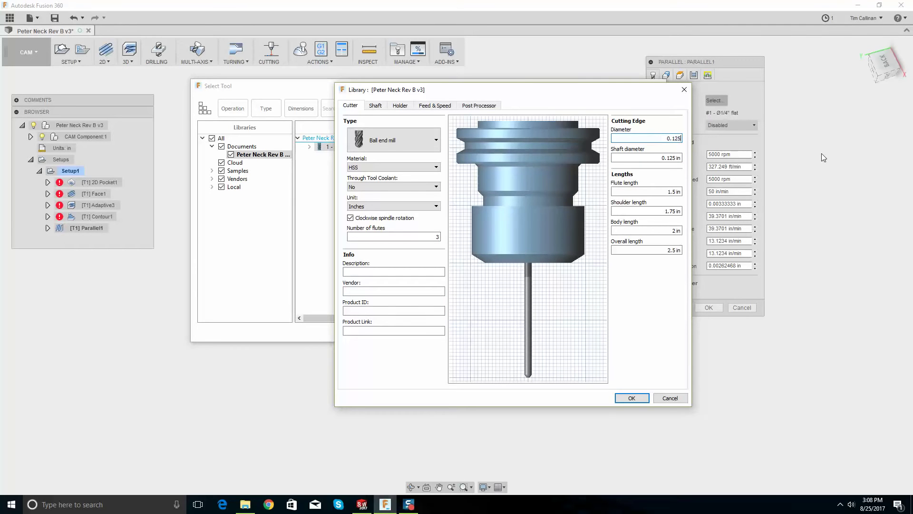
triple_click(683, 250)
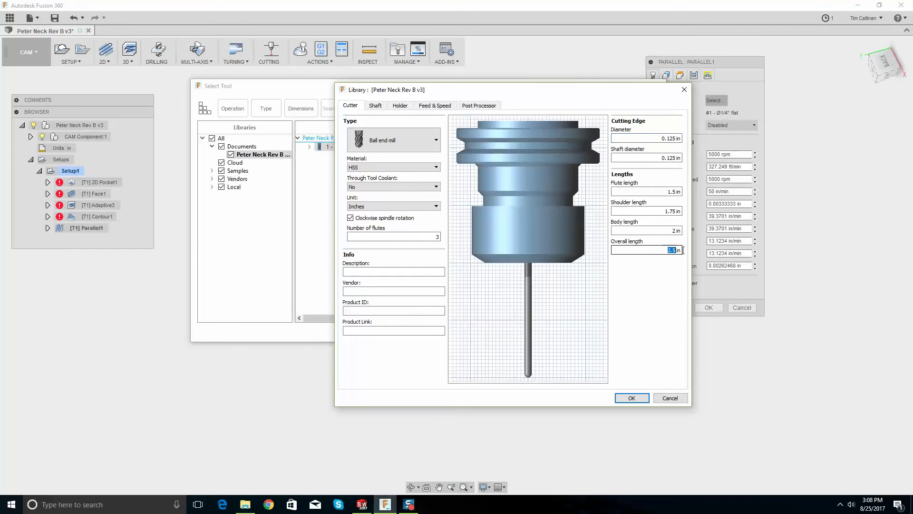
text(1.5)
key(shift+Tab)
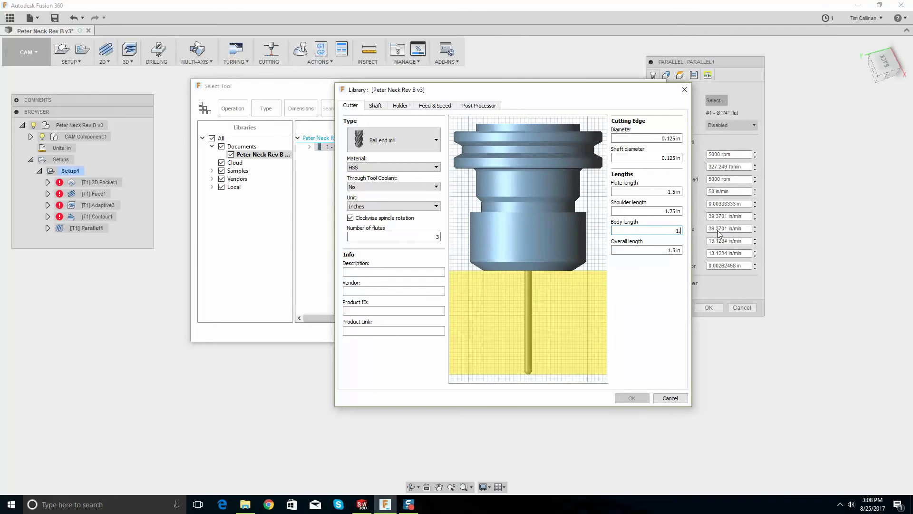
text(1.5)
click(674, 210)
drag(674, 207, 705, 210)
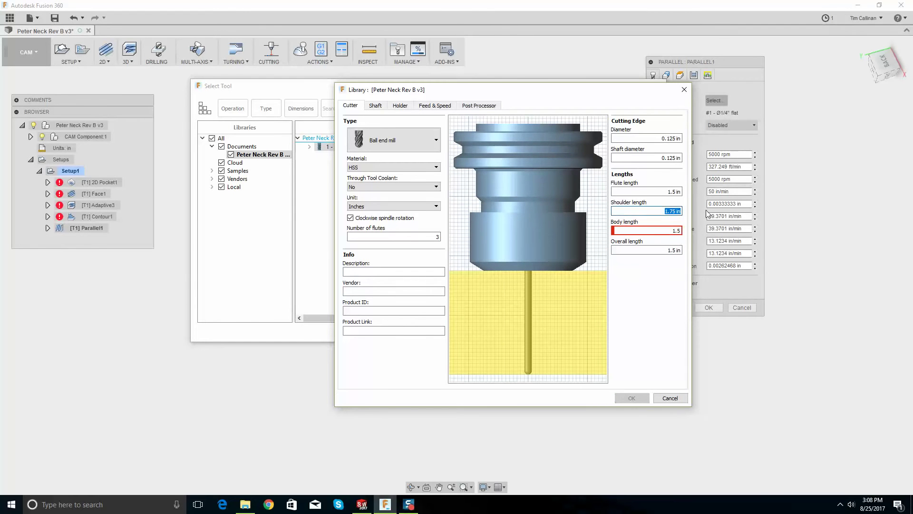
text(1.25)
key(shift+Tab)
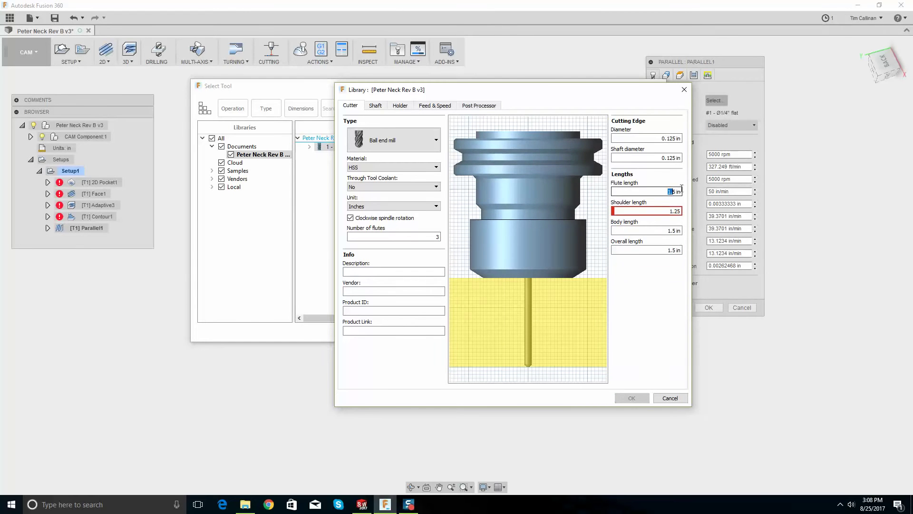
text(1.25)
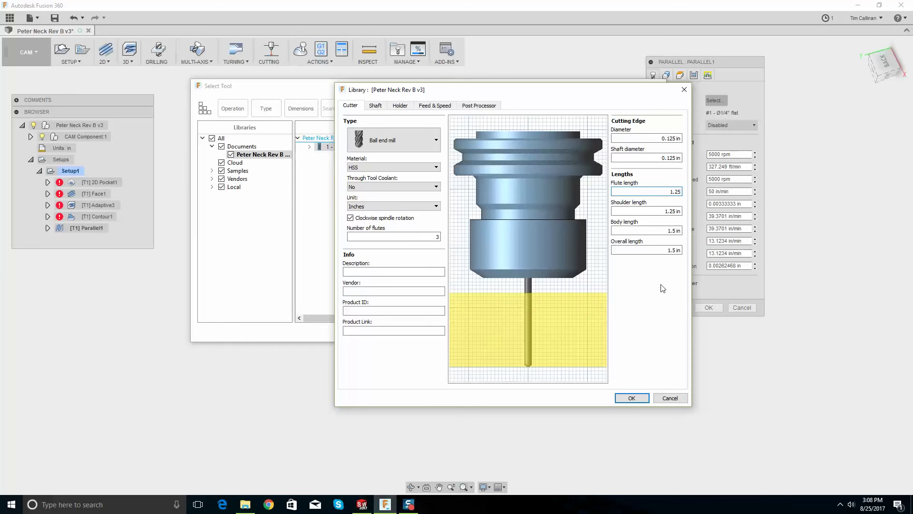
click(633, 399)
click(632, 399)
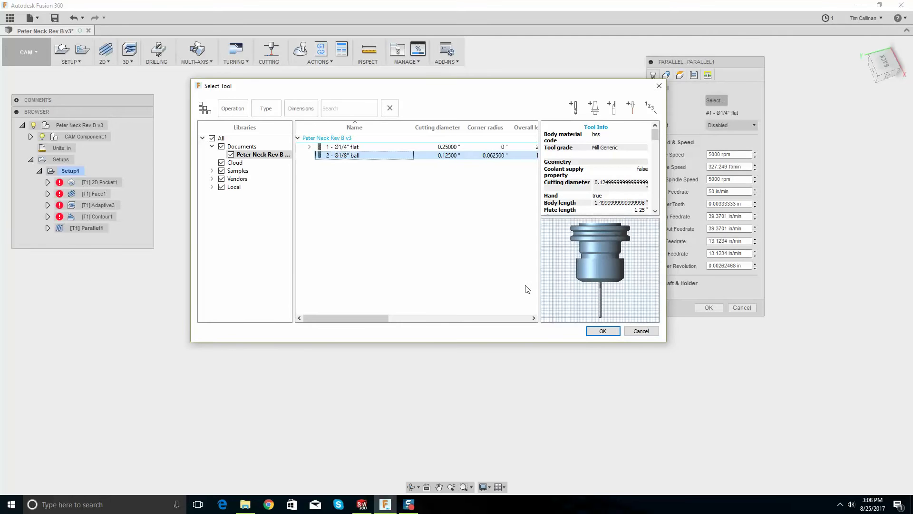
Assign the Ø1/8" ball tool to Parallel1, set a 60 in/min cutting feedrate, and pick the coolant
click(602, 331)
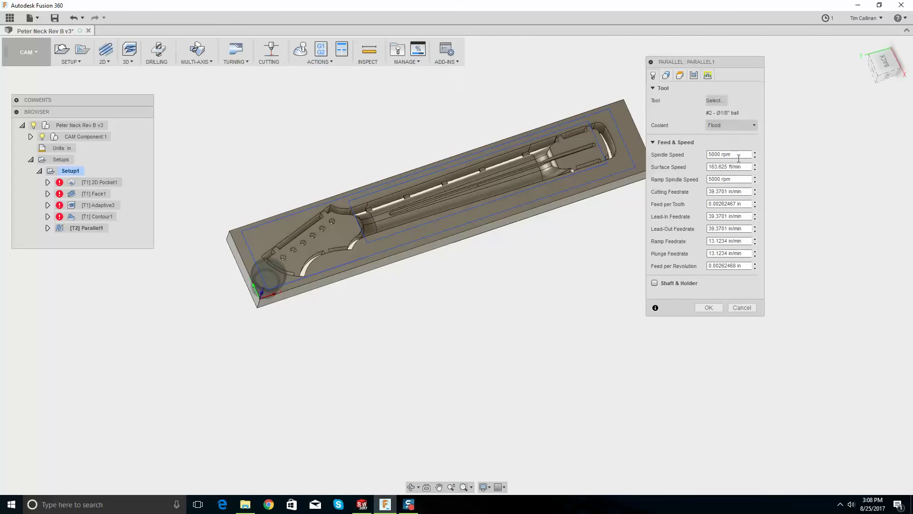
double_click(721, 192)
text(60)
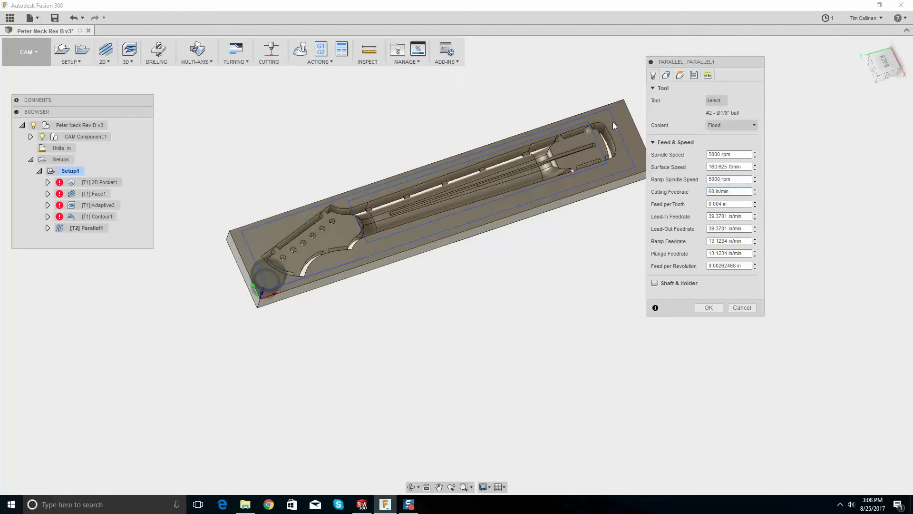
click(742, 125)
click(724, 137)
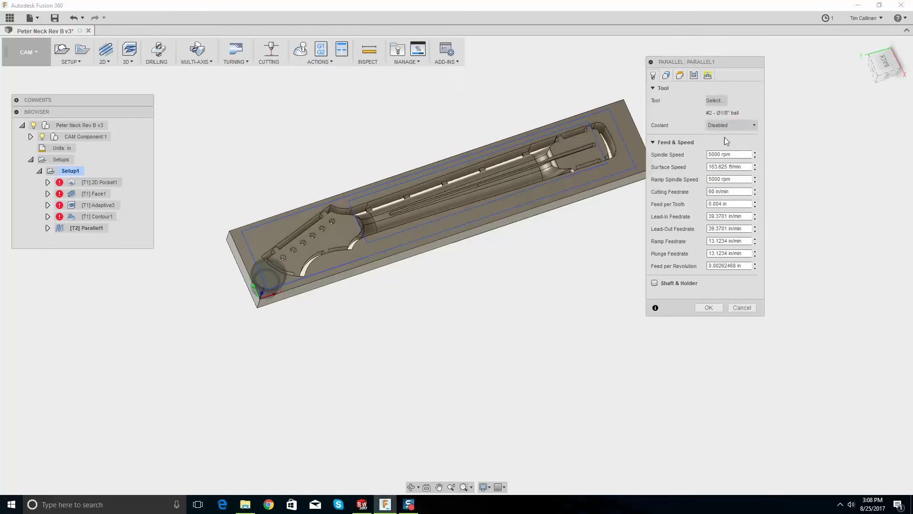
click(666, 76)
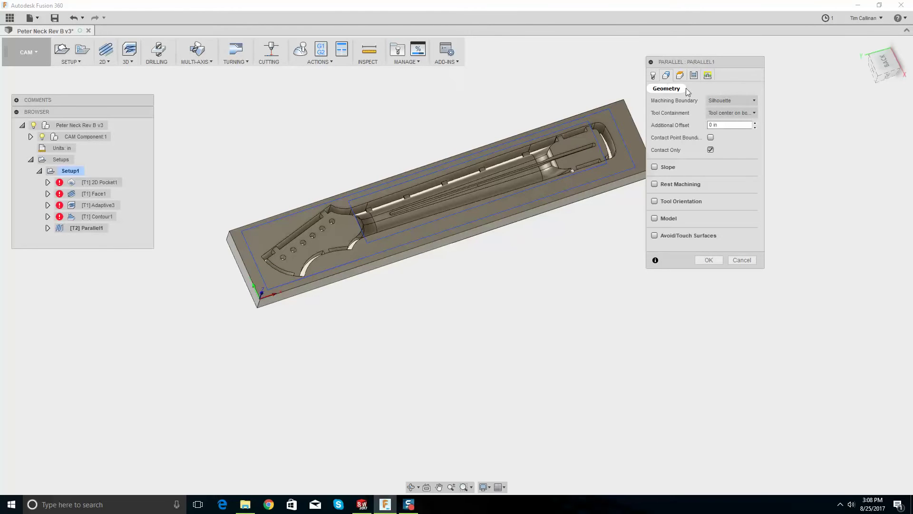
Limit Parallel1's machining boundary to the selected neck pocket chain and enable rest machining
click(731, 101)
click(720, 127)
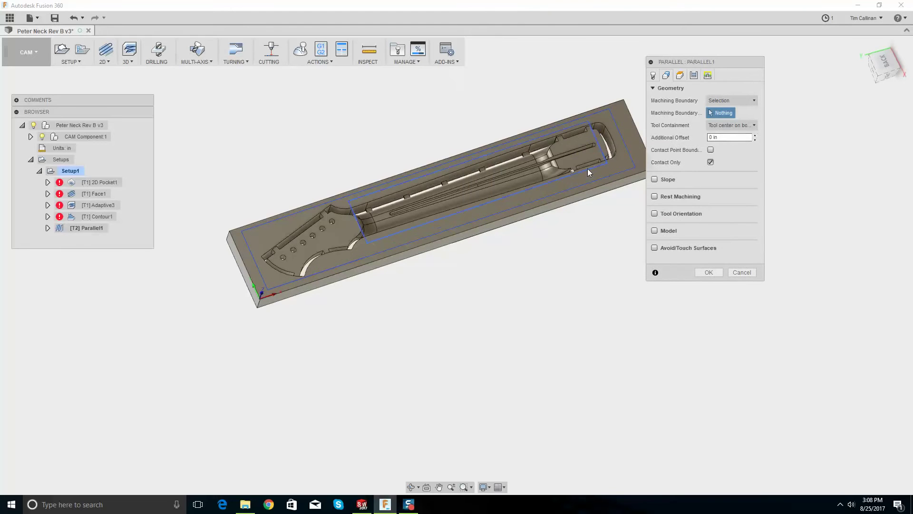
click(587, 168)
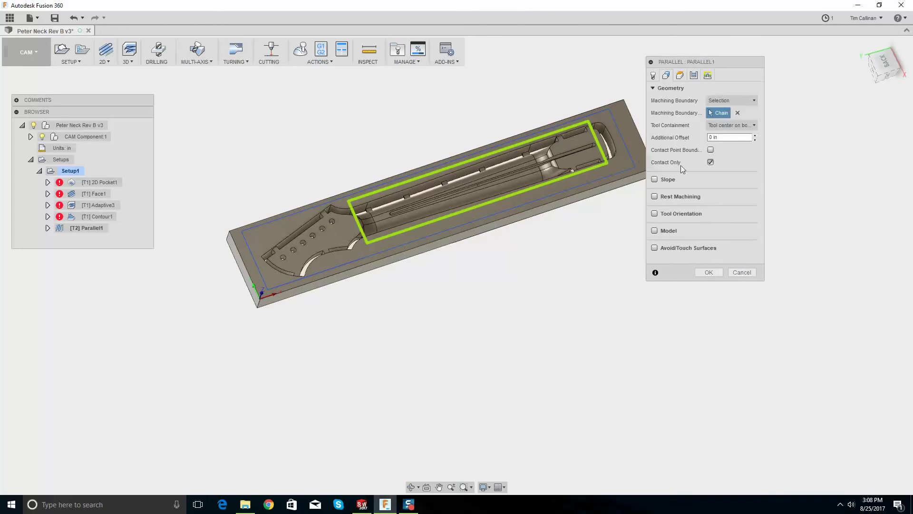
click(654, 197)
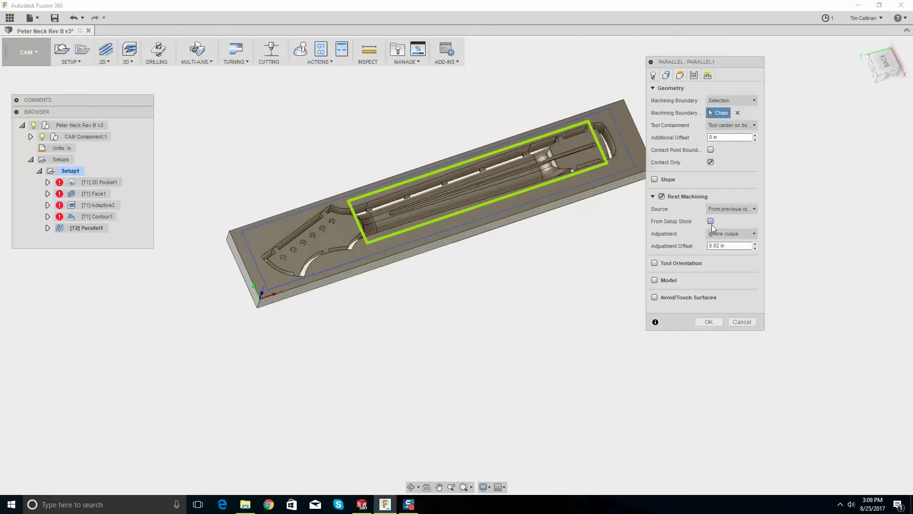
Review Parallel1's Heights and Passes settings (0.0625 in stepover), leaving stock to leave off, and accept
click(681, 77)
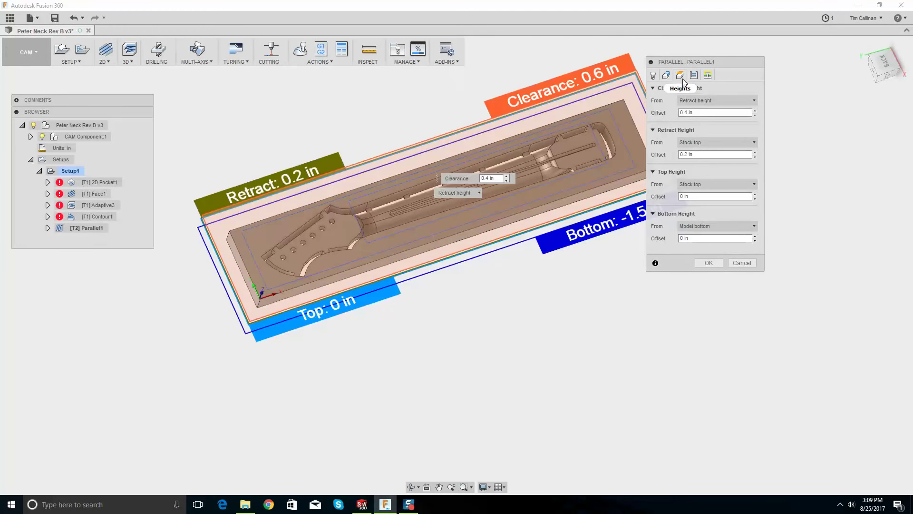
shift+middle_drag(475, 176, 518, 206)
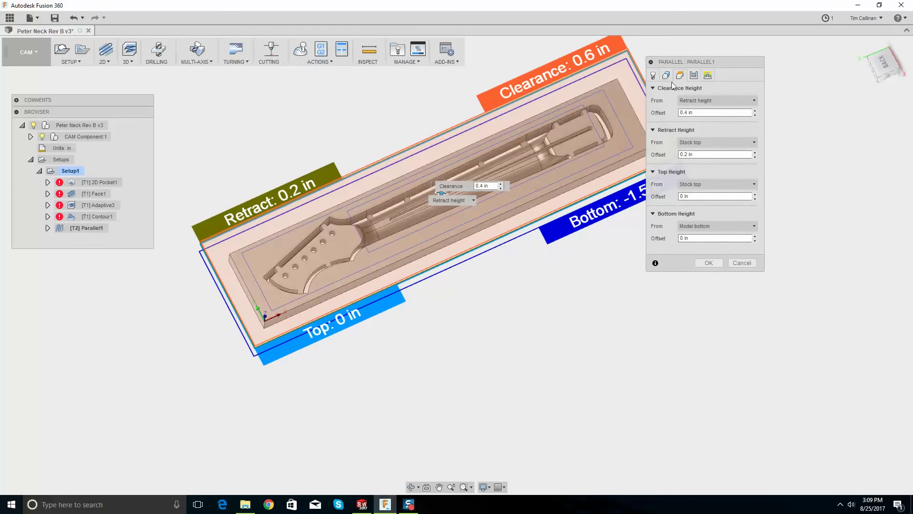
click(694, 76)
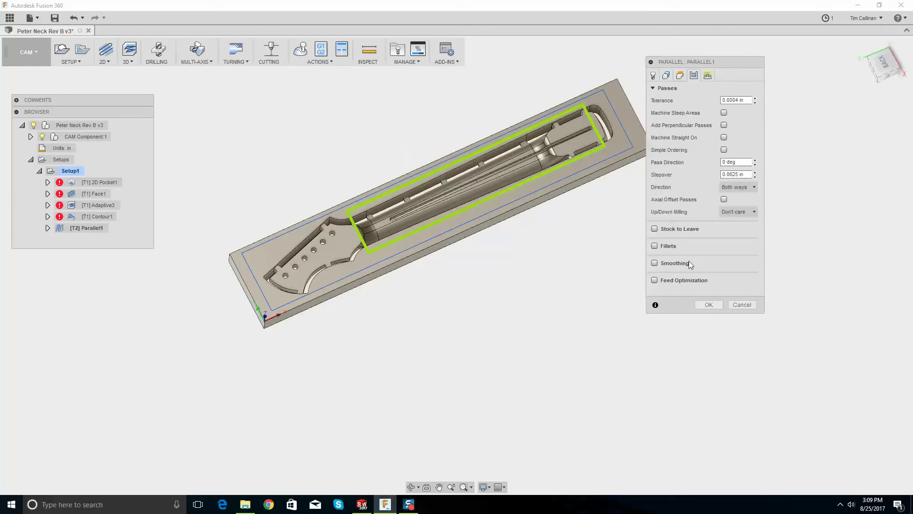
click(661, 229)
click(661, 230)
click(705, 305)
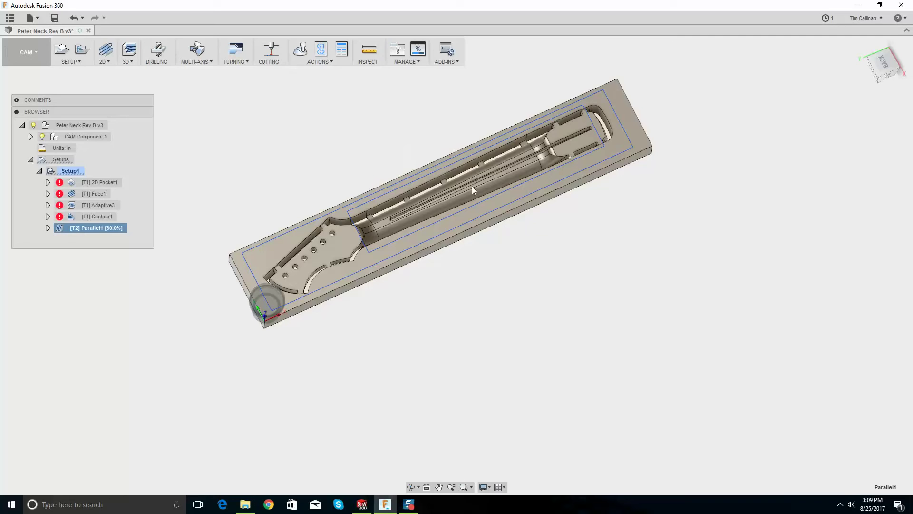
Zoom and tilt over Parallel1's parallel passes along the neck channel, then select 2D Pocket1
scroll(458, 170, up, 6)
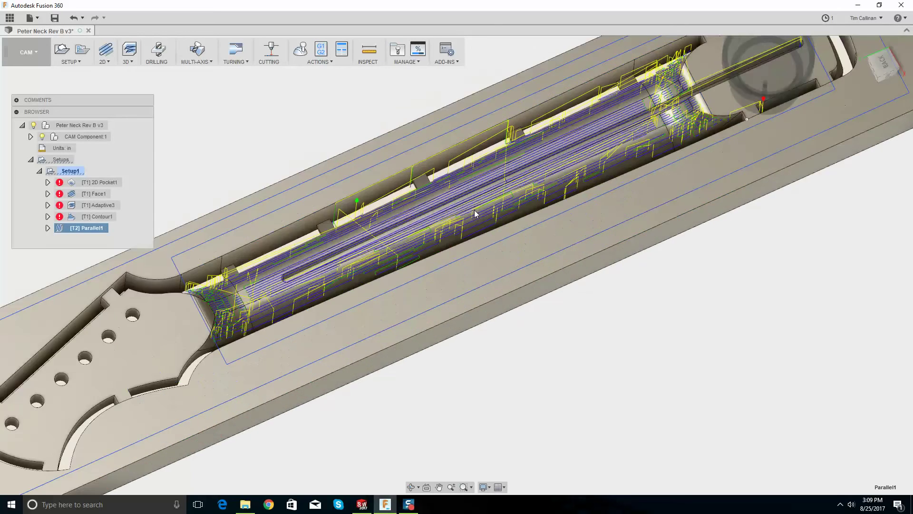
scroll(464, 188, down, 3)
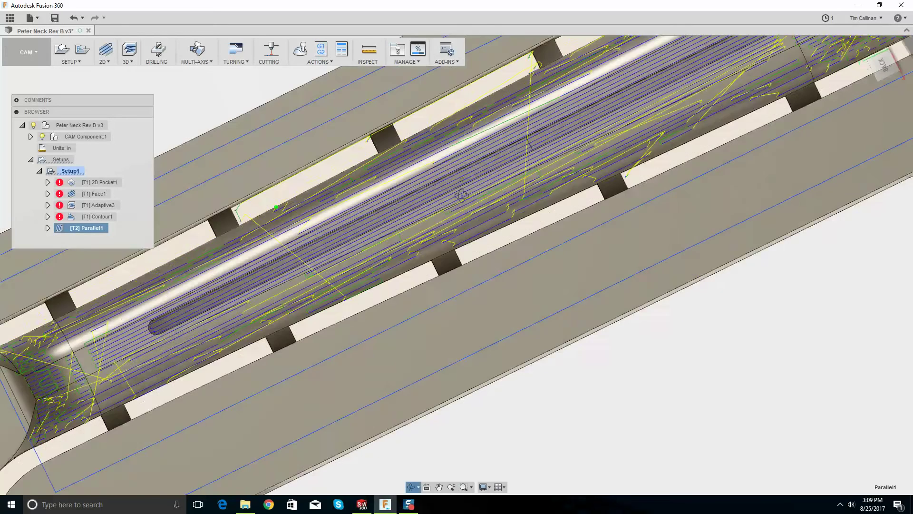
scroll(464, 195, down, 4)
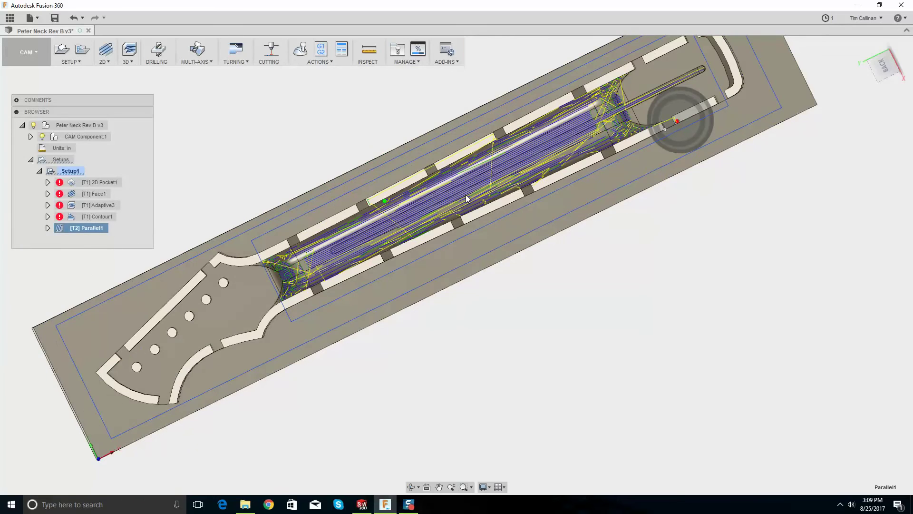
scroll(629, 115, up, 6)
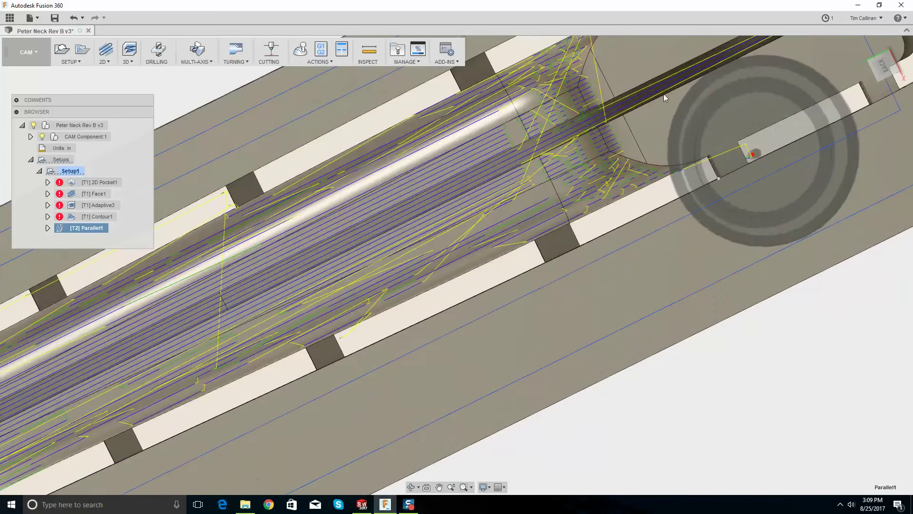
scroll(487, 179, down, 6)
shift+middle_drag(463, 200, 462, 164)
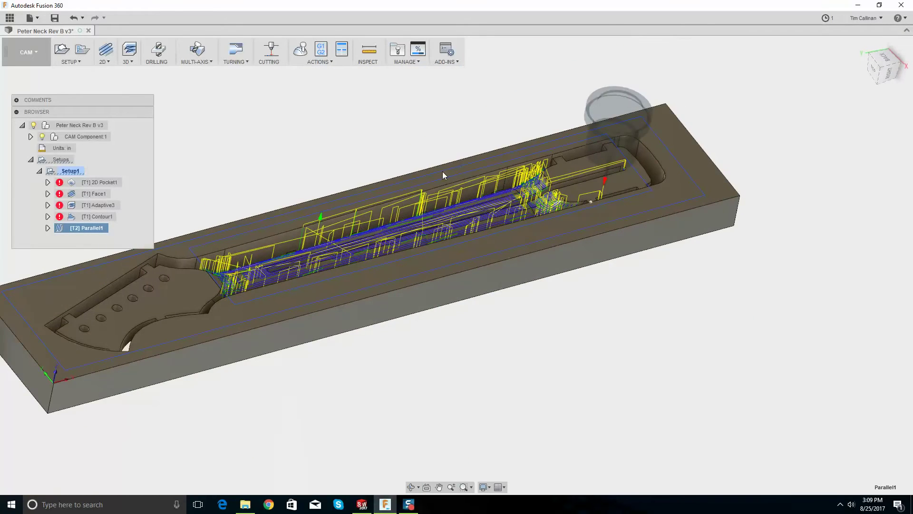
click(86, 182)
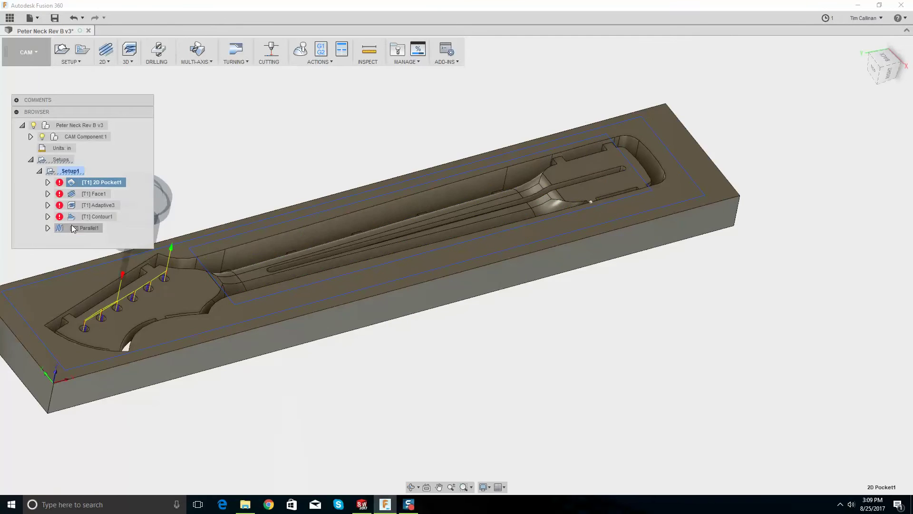
Regenerate toolpaths for all five selected operations, confirming regeneration of unchanged ones
shift+click(74, 228)
right_click(74, 229)
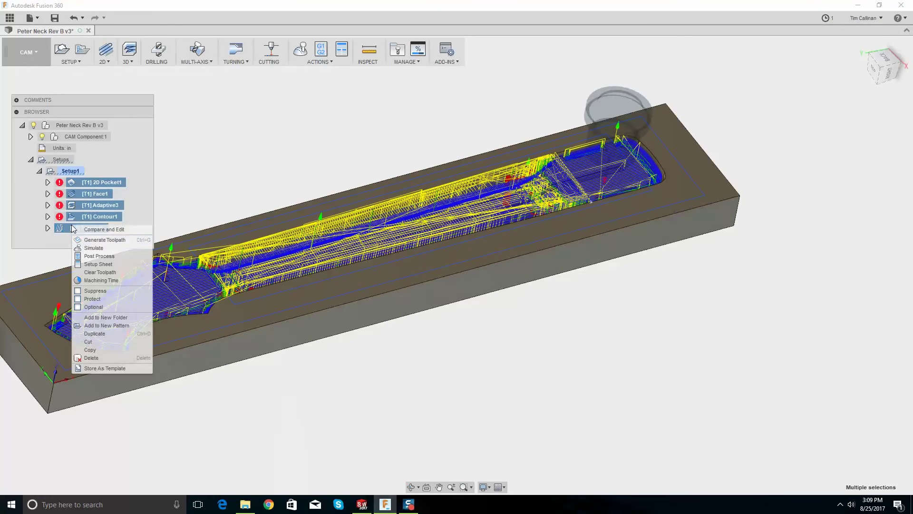
click(105, 241)
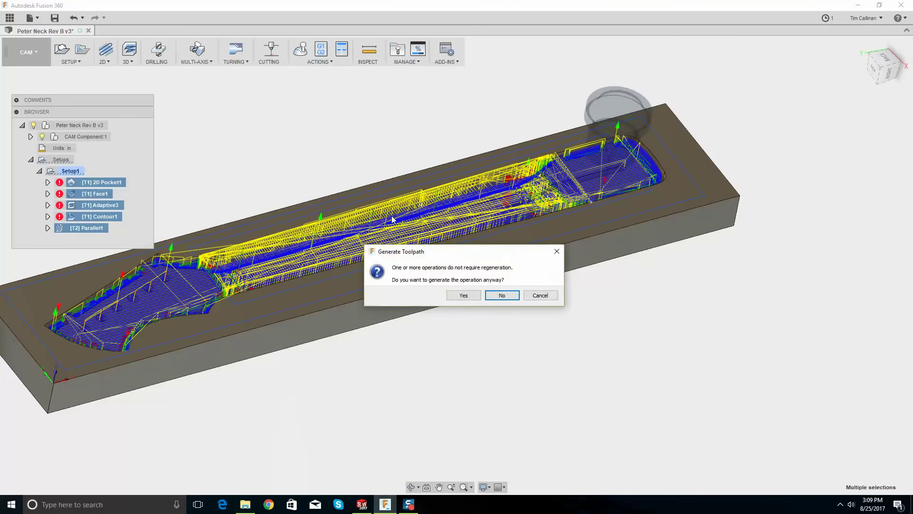
click(464, 296)
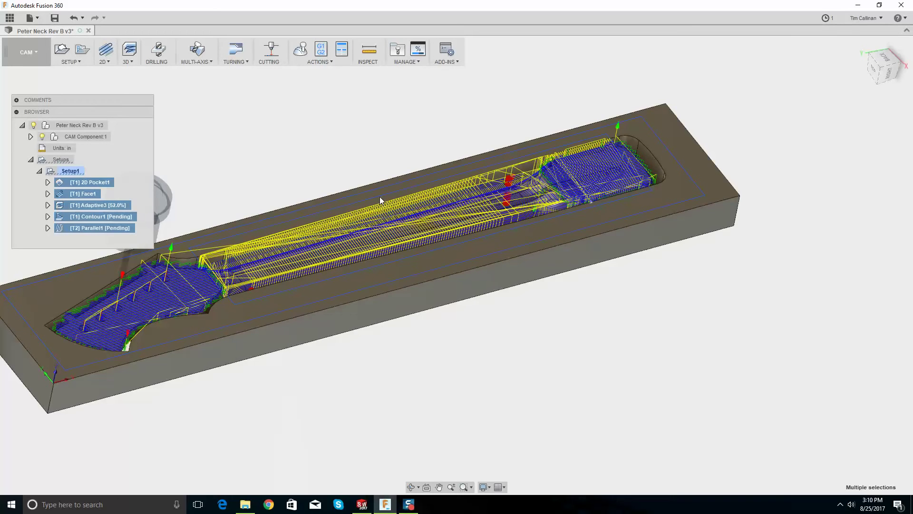
Watch the toolpaths finish generating, then hide the CAM Component stock and neck model
shift+middle_drag(363, 139, 319, 166)
scroll(361, 159, down, 3)
scroll(242, 151, up, 5)
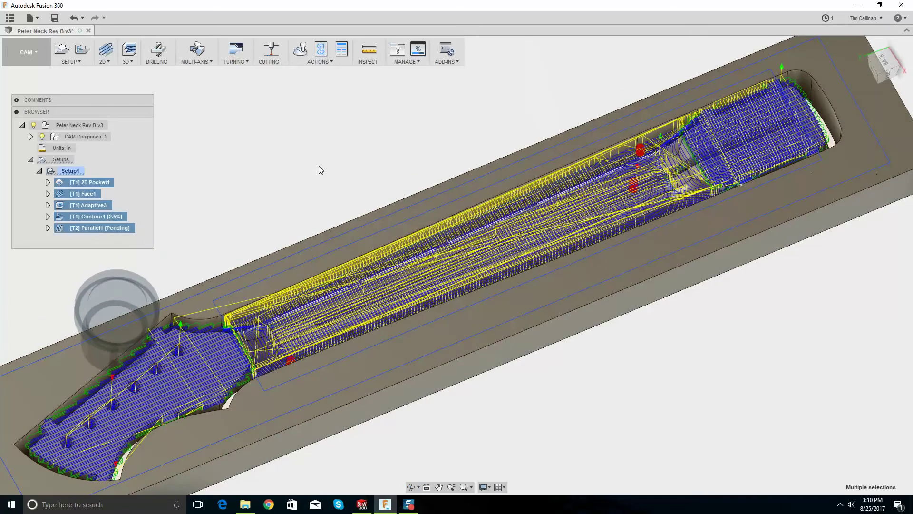
scroll(319, 166, down, 4)
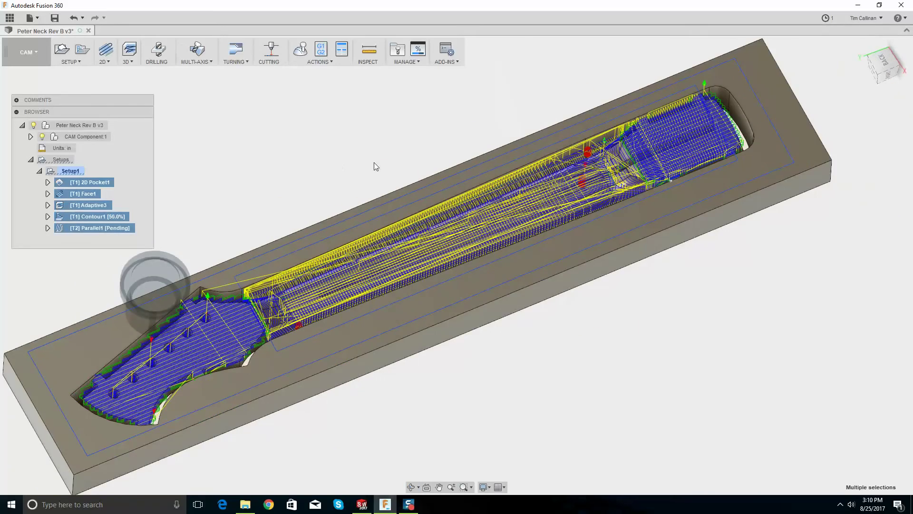
scroll(722, 111, up, 4)
scroll(723, 111, up, 3)
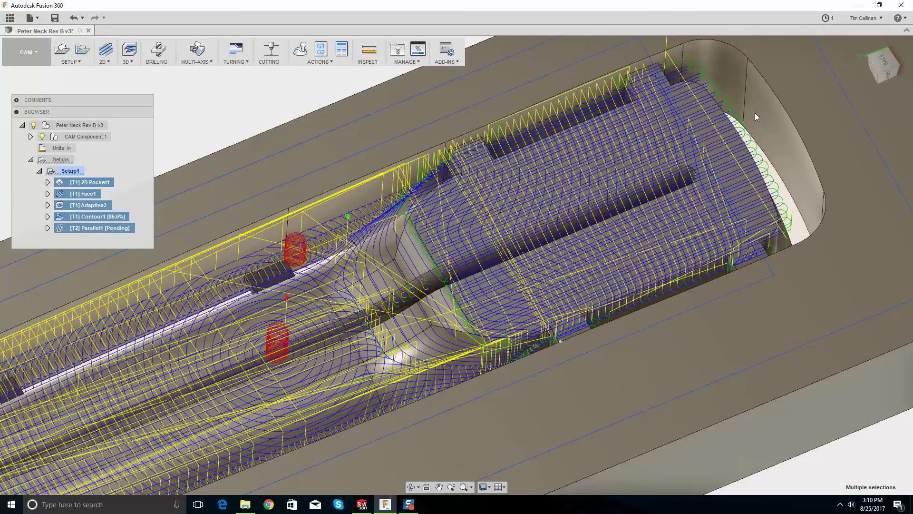
scroll(755, 113, down, 2)
shift+middle_drag(754, 113, 758, 131)
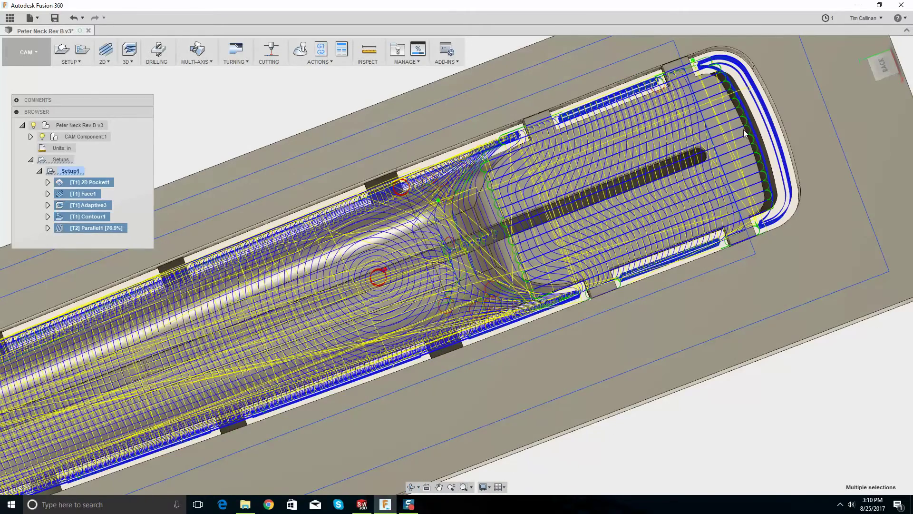
scroll(744, 130, down, 5)
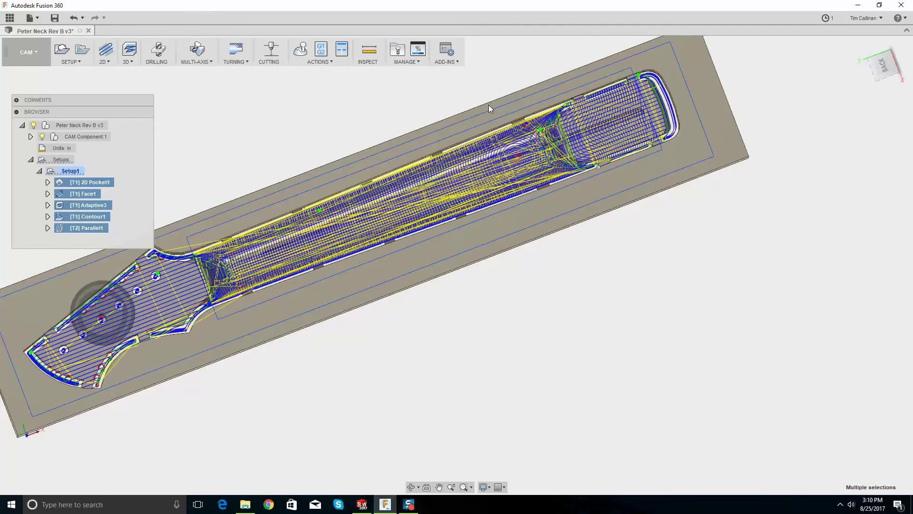
shift+middle_drag(334, 221, 338, 181)
scroll(301, 199, down, 2)
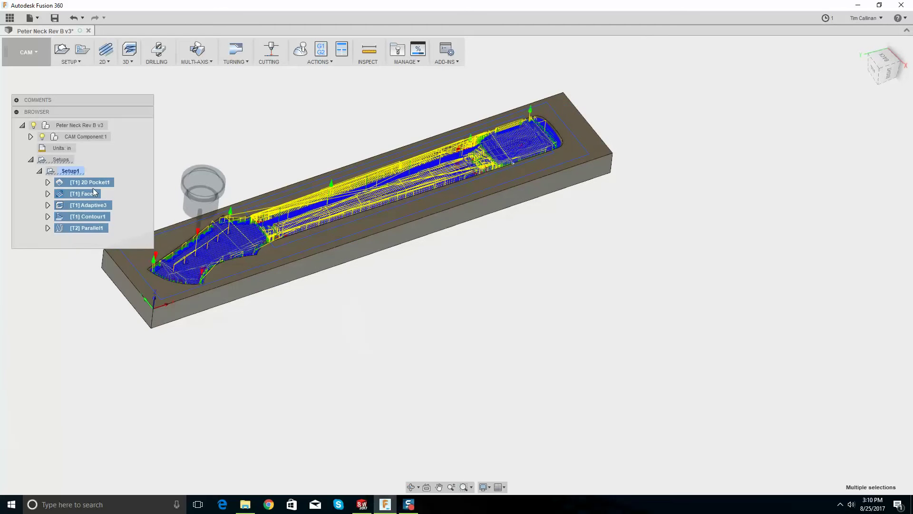
click(42, 136)
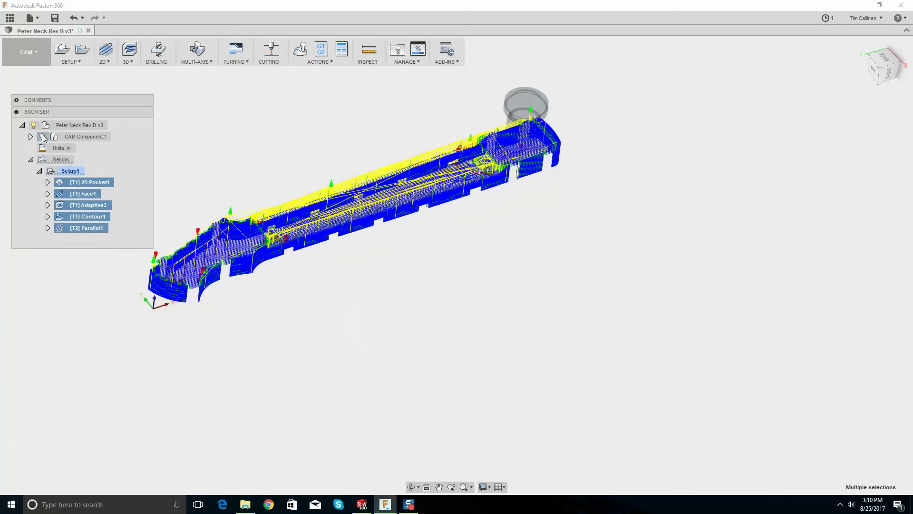
right_click(95, 233)
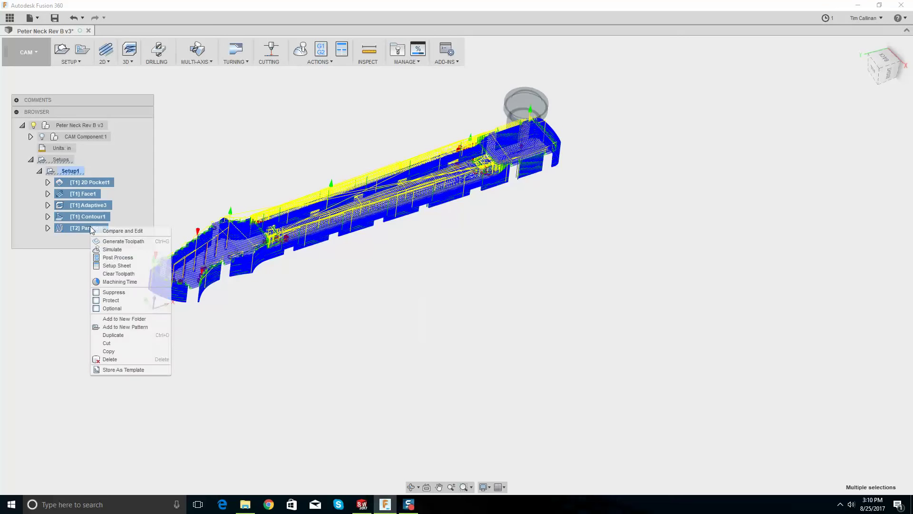
Simulate all operations and play the simulation at maximum speed from a near top-down view
click(119, 251)
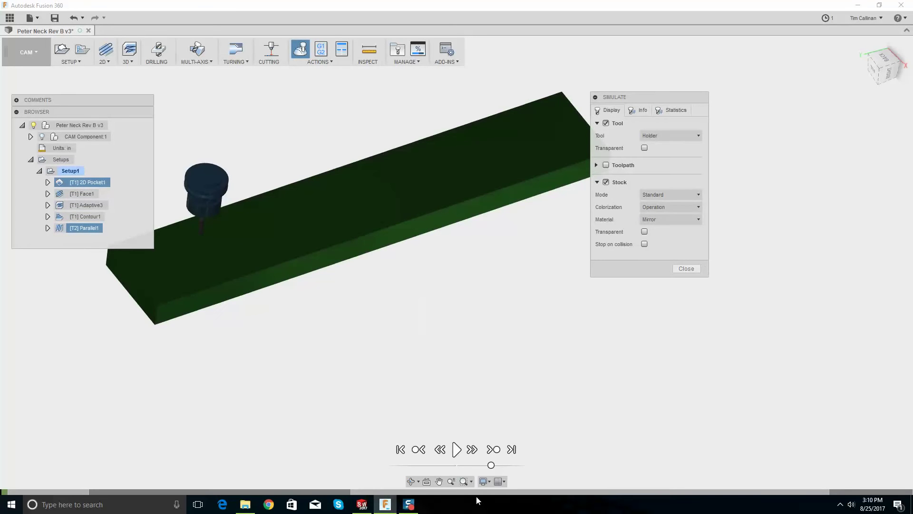
click(456, 450)
drag(491, 465, 527, 464)
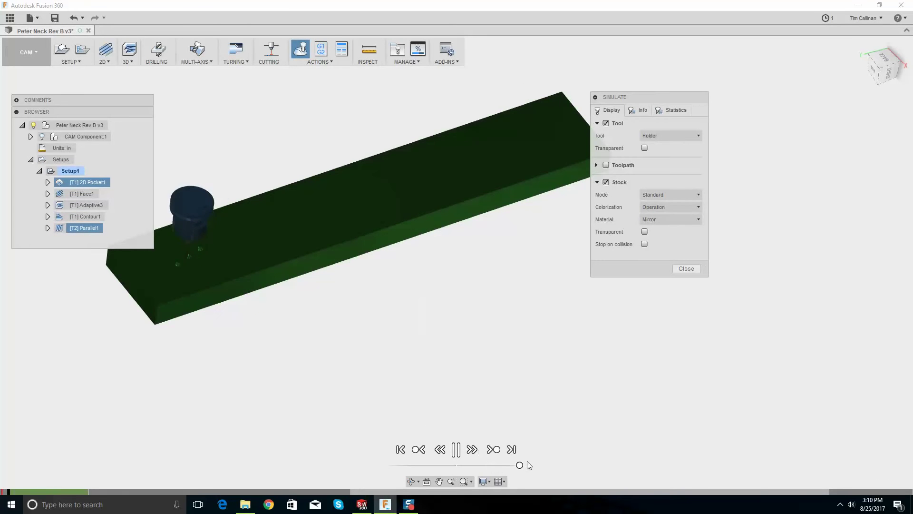
scroll(404, 230, down, 4)
scroll(352, 140, up, 2)
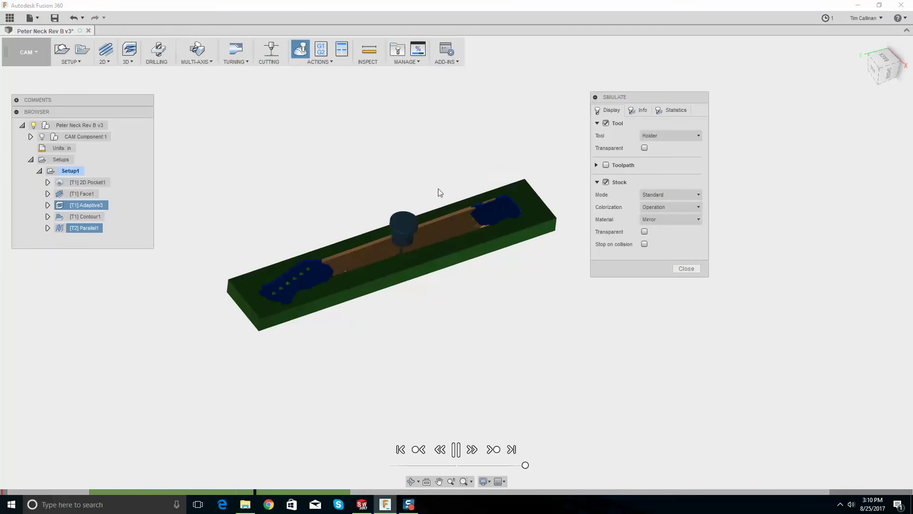
scroll(438, 189, up, 2)
shift+middle_drag(438, 188, 423, 221)
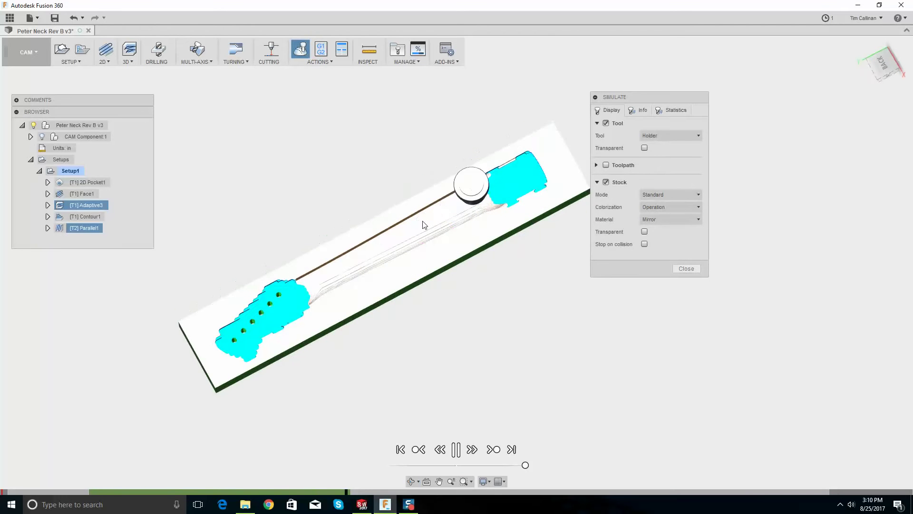
scroll(408, 254, up, 2)
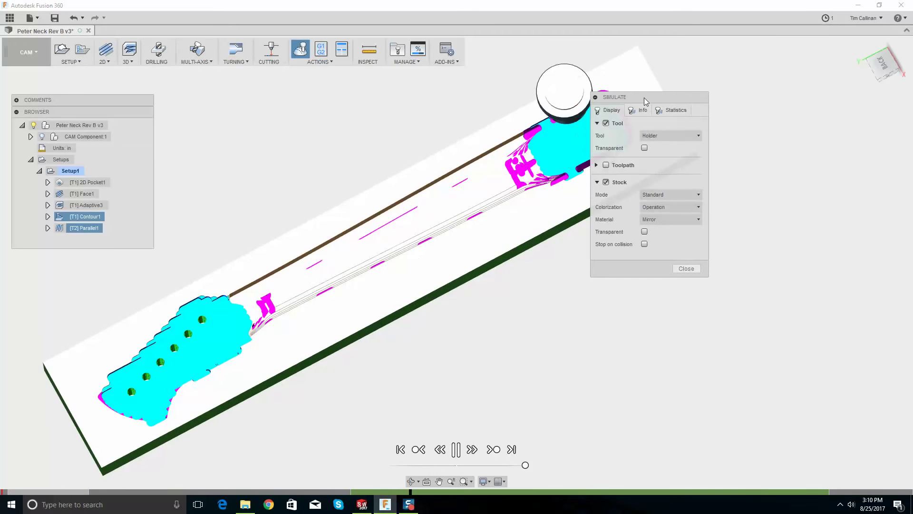
Move the Simulate panel aside and set the stock material to Ceramic, then Mirror
drag(644, 97, 826, 91)
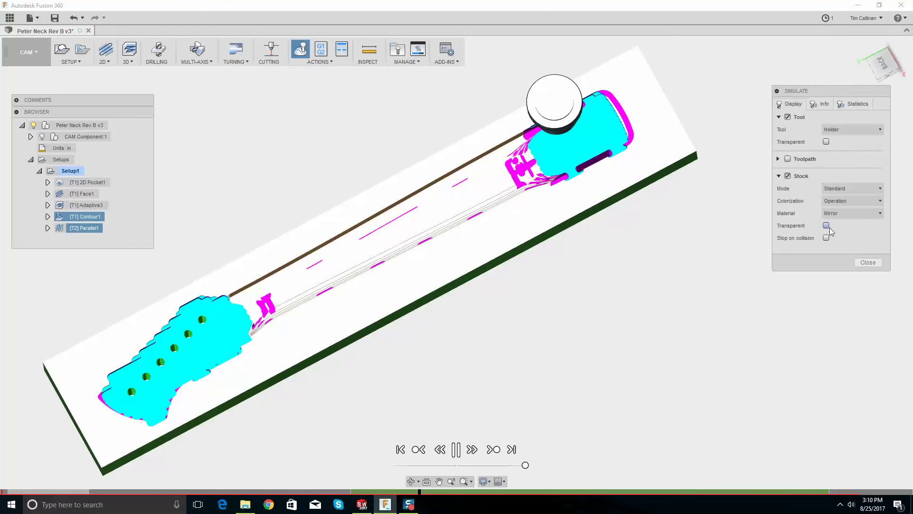
click(844, 216)
click(849, 223)
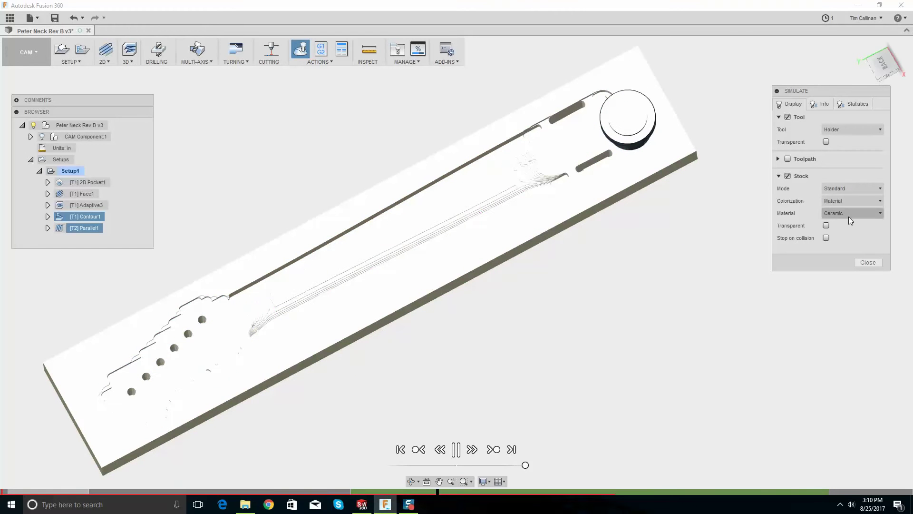
click(849, 215)
click(853, 243)
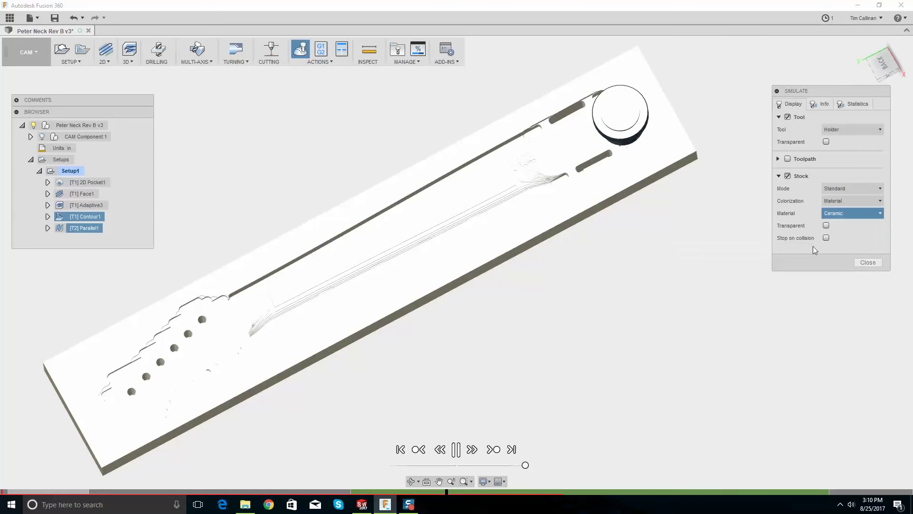
mouse_move(539, 181)
shift+middle_down()
mouse_move(540, 189)
mouse_move(538, 169)
shift+middle_up()
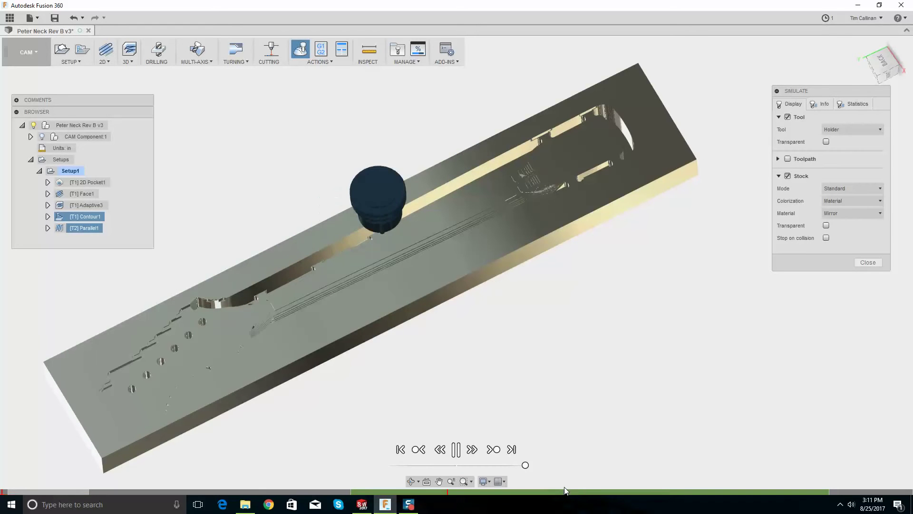
mouse_move(590, 492)
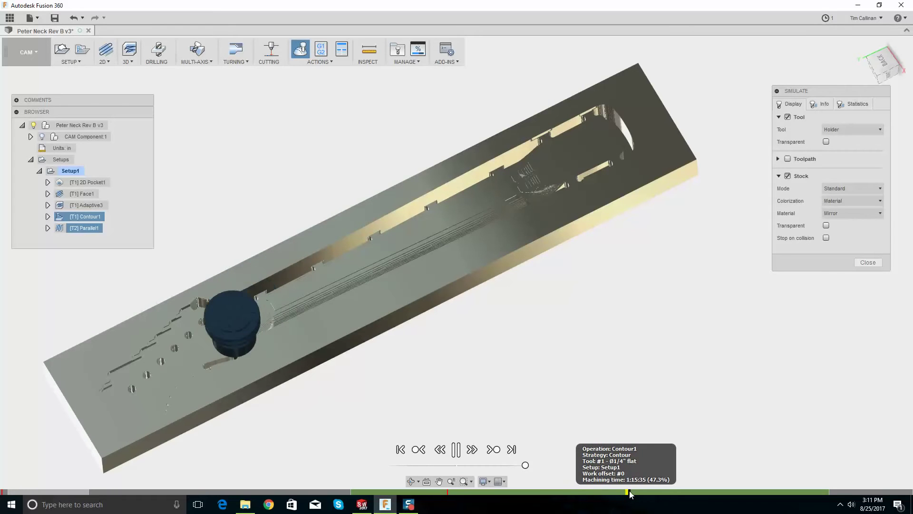
mouse_move(694, 489)
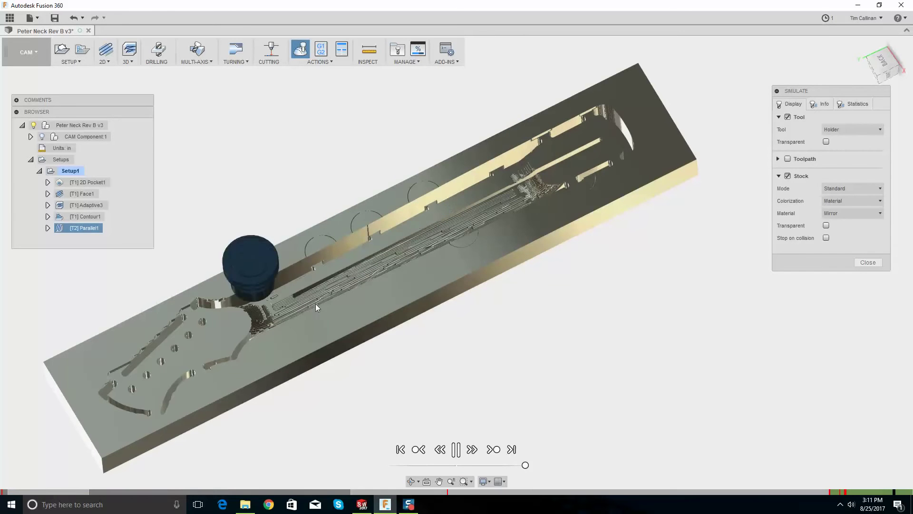
scroll(275, 310, up, 4)
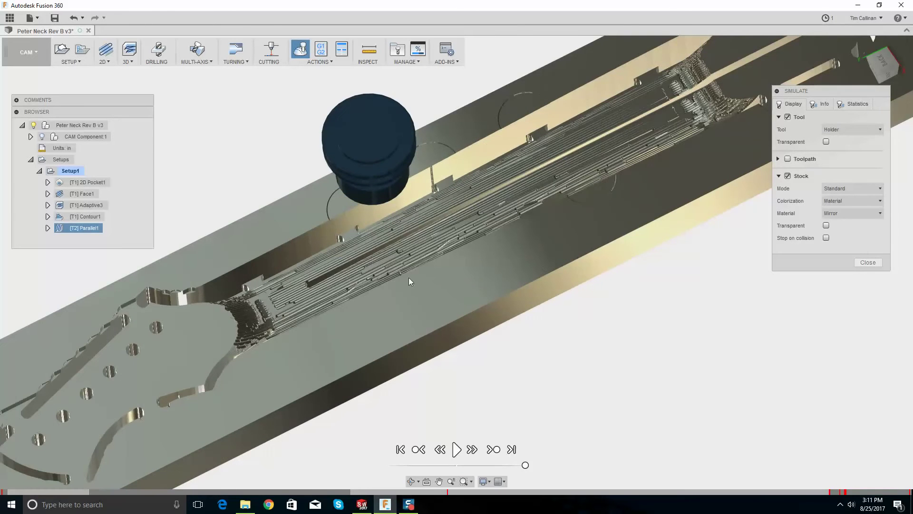
scroll(443, 247, up, 5)
scroll(484, 158, down, 6)
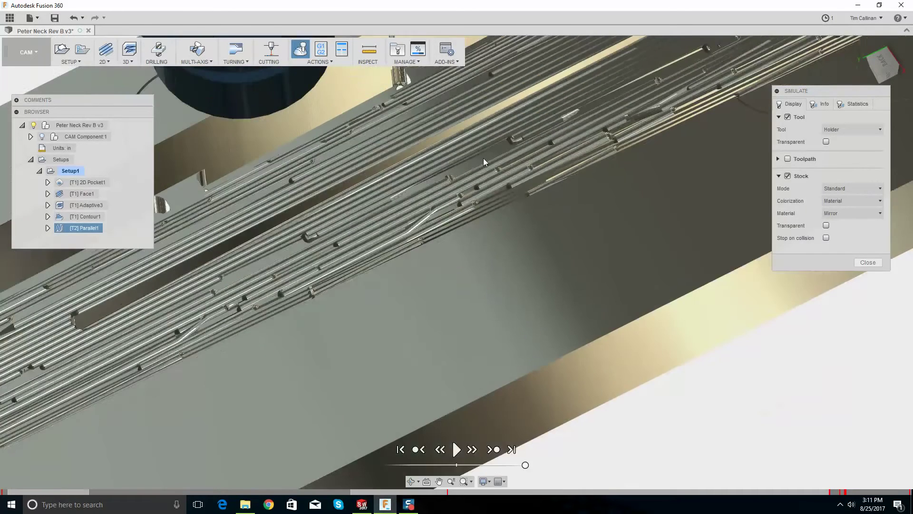
shift+middle_drag(459, 132, 491, 93)
scroll(554, 95, up, 5)
scroll(495, 125, down, 5)
scroll(492, 96, down, 5)
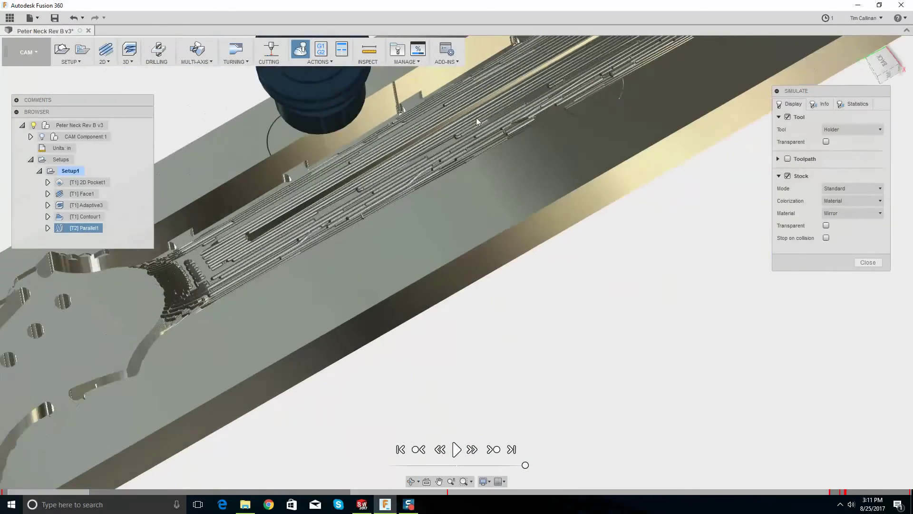
scroll(223, 264, up, 5)
scroll(224, 265, up, 2)
shift+middle_drag(223, 265, 273, 245)
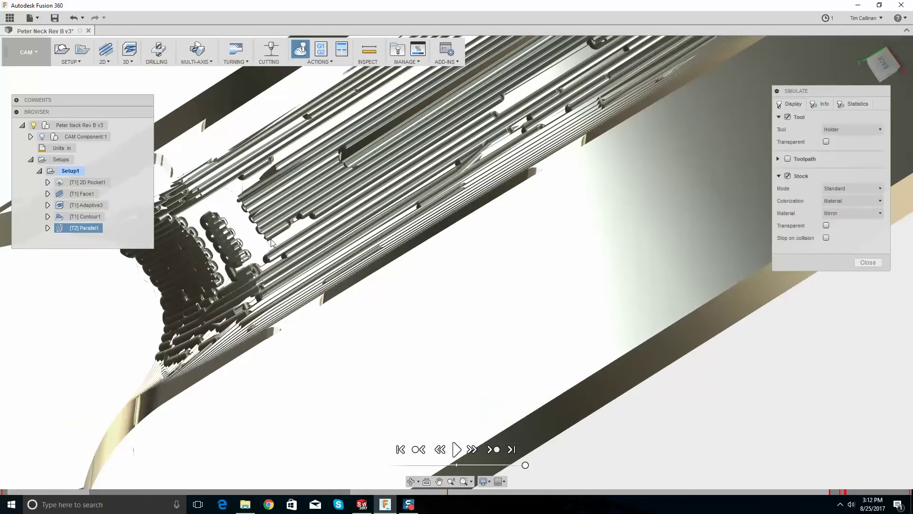
scroll(368, 199, down, 8)
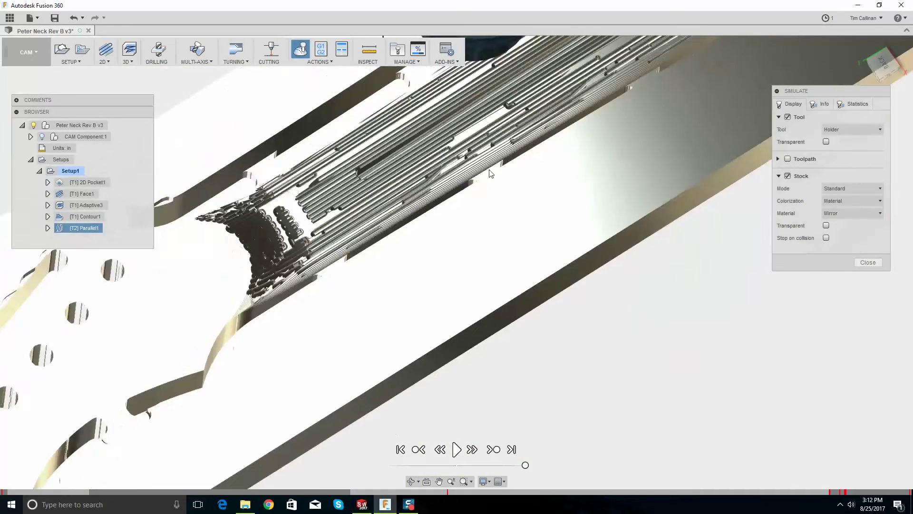
scroll(604, 55, up, 4)
scroll(564, 123, up, 5)
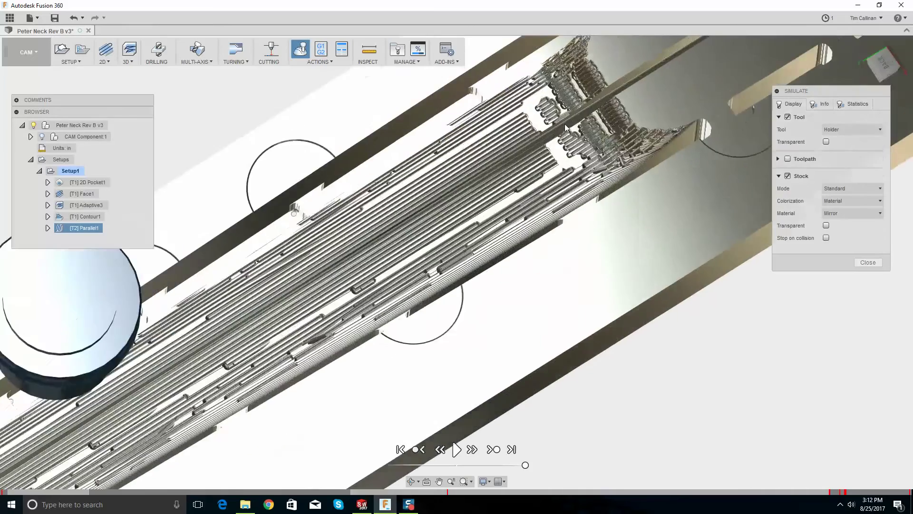
mouse_move(547, 126)
shift+middle_down()
mouse_move(546, 144)
mouse_move(538, 113)
mouse_move(542, 126)
shift+middle_up()
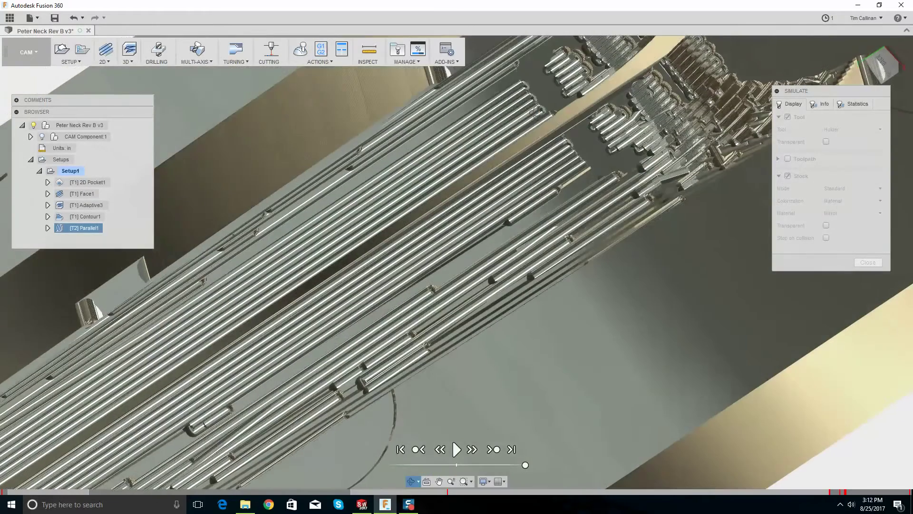
scroll(636, 150, down, 5)
scroll(636, 150, down, 1)
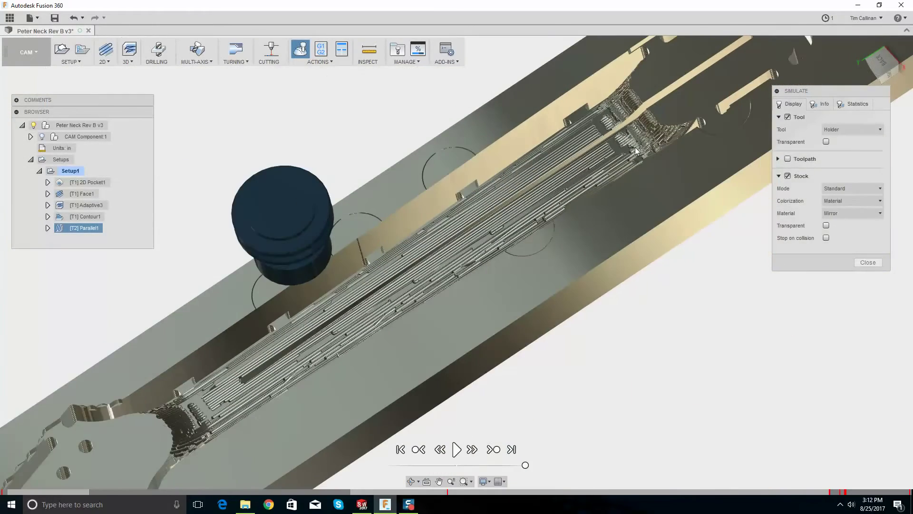
Exit the simulation and check total machining time for all operations: 2:05:30
right_click(81, 228)
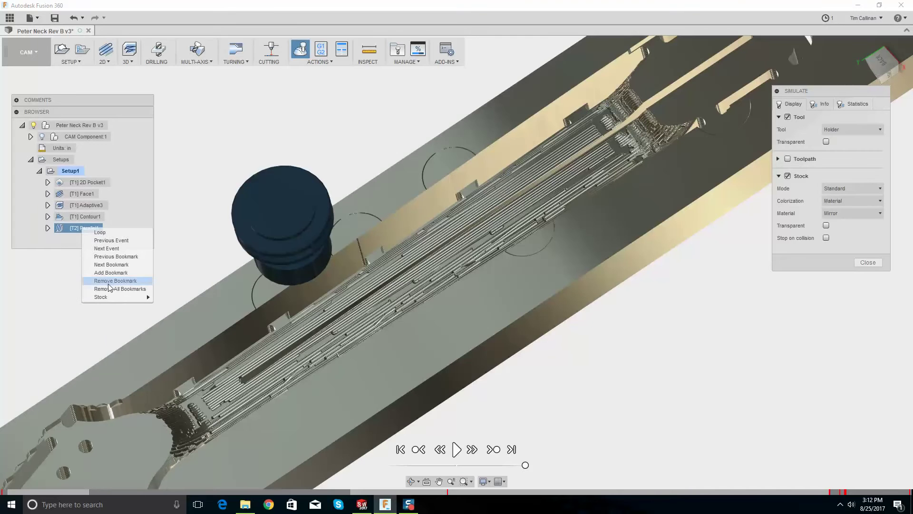
click(187, 195)
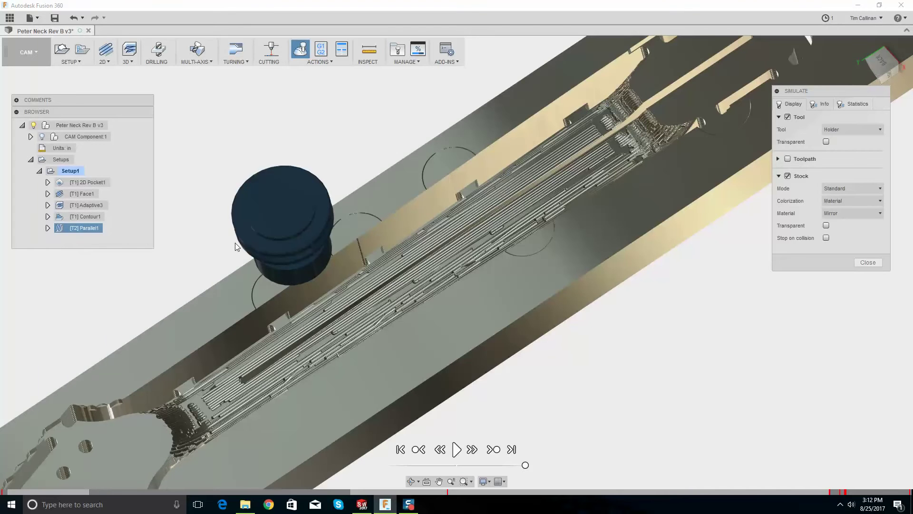
key(Escape)
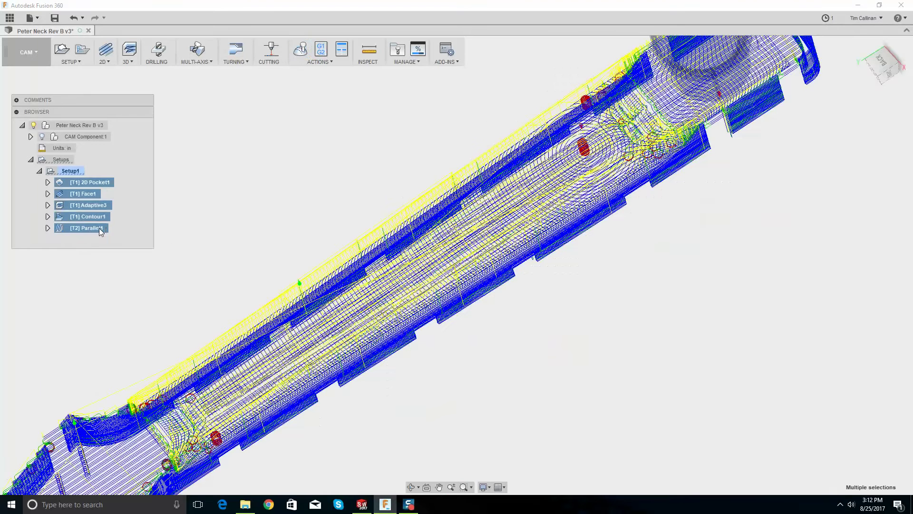
right_click(83, 226)
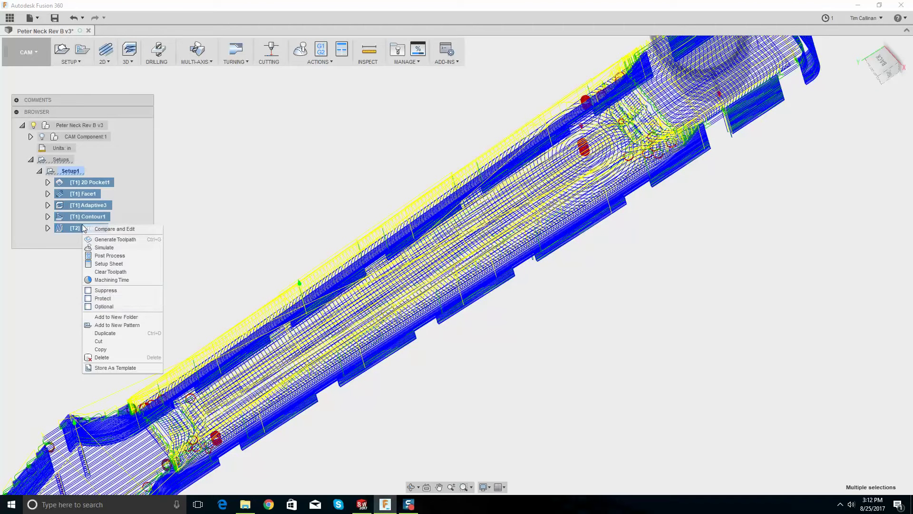
click(112, 280)
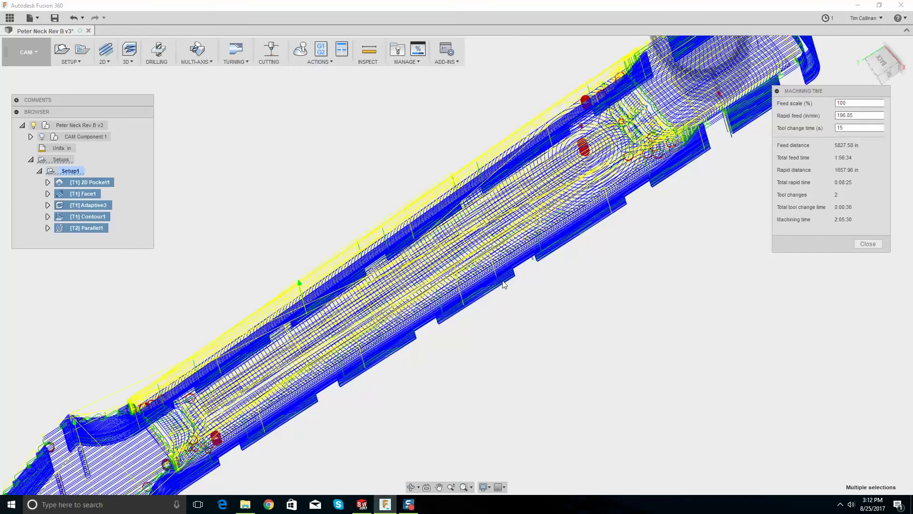
click(81, 227)
Check Parallel1's machining time alone (0:08:21), then select Parallel1 and bring up its options
right_click(81, 227)
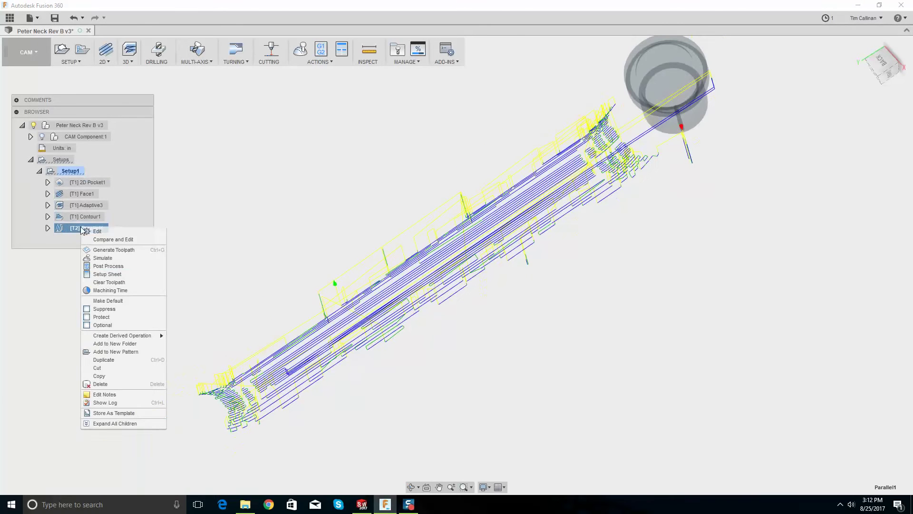
click(104, 290)
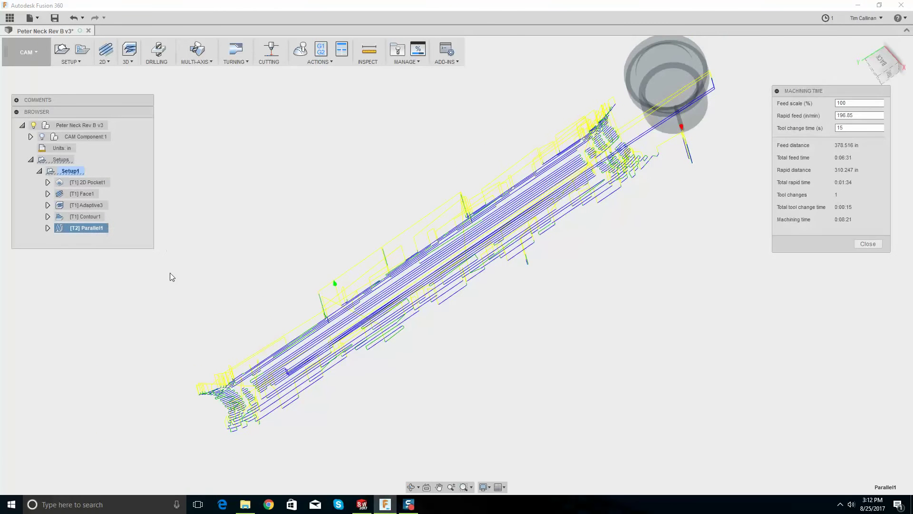
click(444, 227)
shift+middle_drag(552, 210, 463, 217)
click(81, 226)
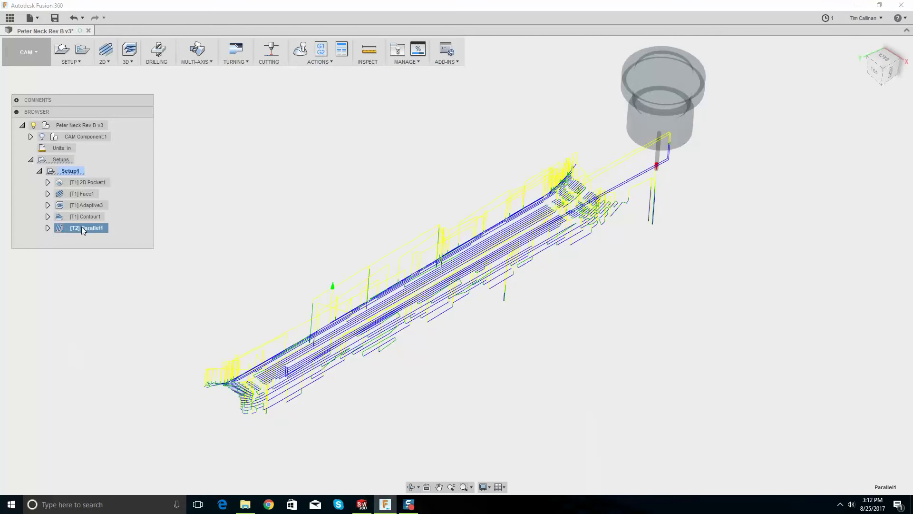
right_click(82, 226)
Cancel out of Parallel1's settings unchanged and open Adaptive3's settings for editing
click(112, 232)
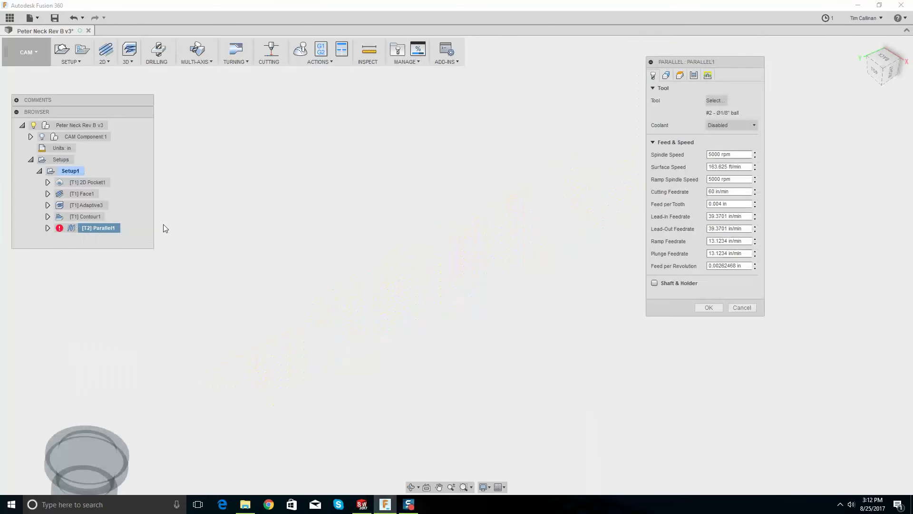
click(746, 308)
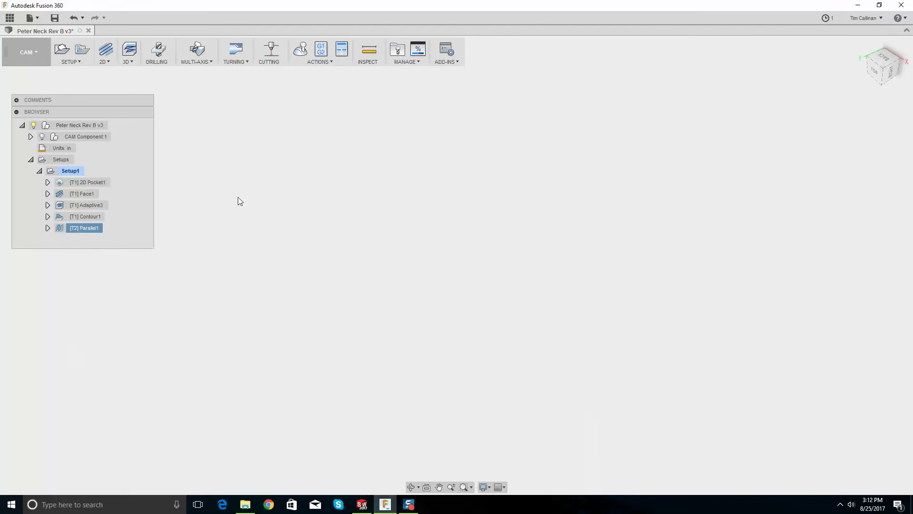
click(92, 205)
right_click(90, 205)
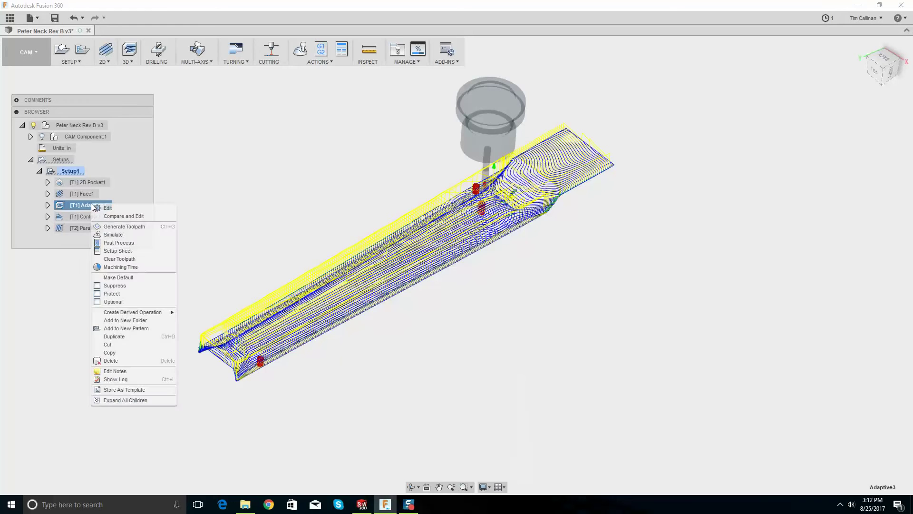
click(98, 208)
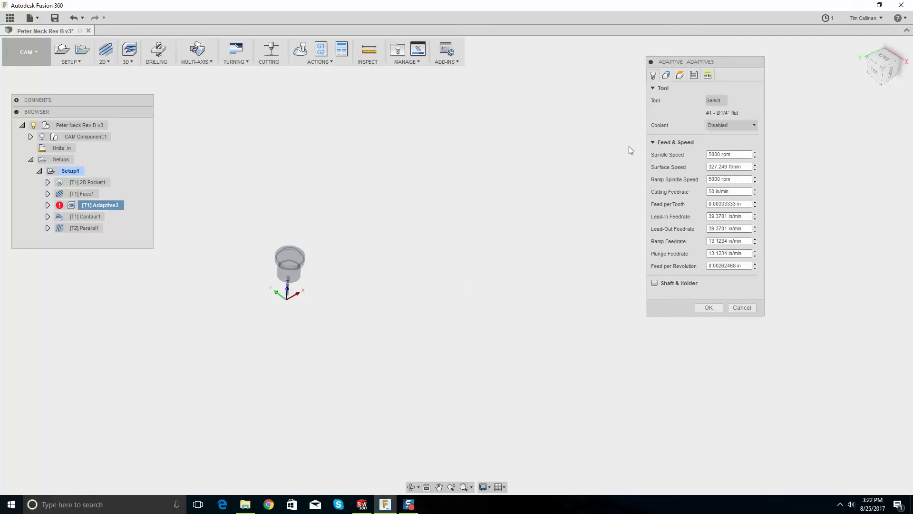
Review Adaptive3's Linking, Geometry and Passes tabs, toggling Smoothing on and back off, and confirm
click(708, 75)
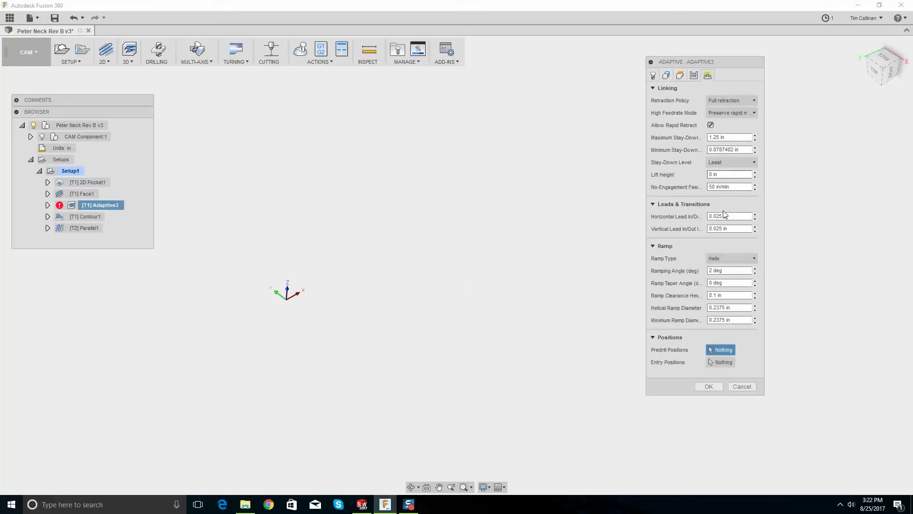
click(668, 76)
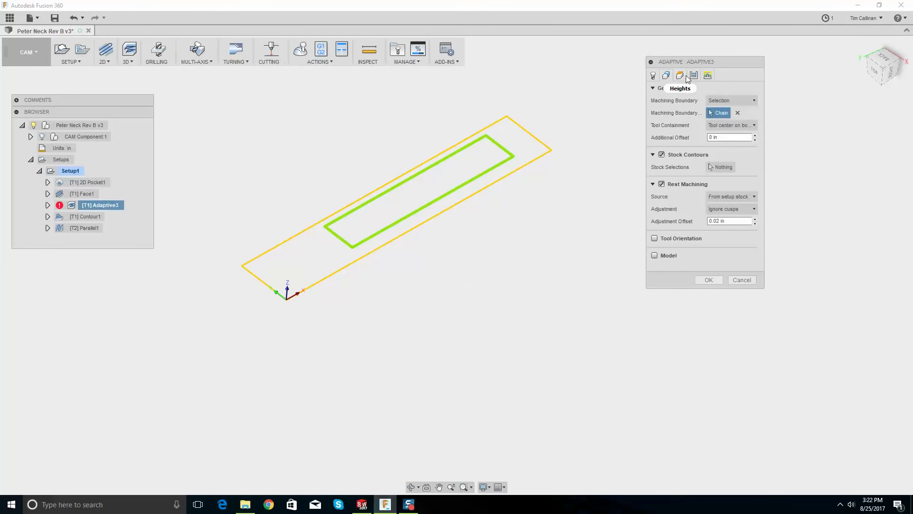
click(693, 76)
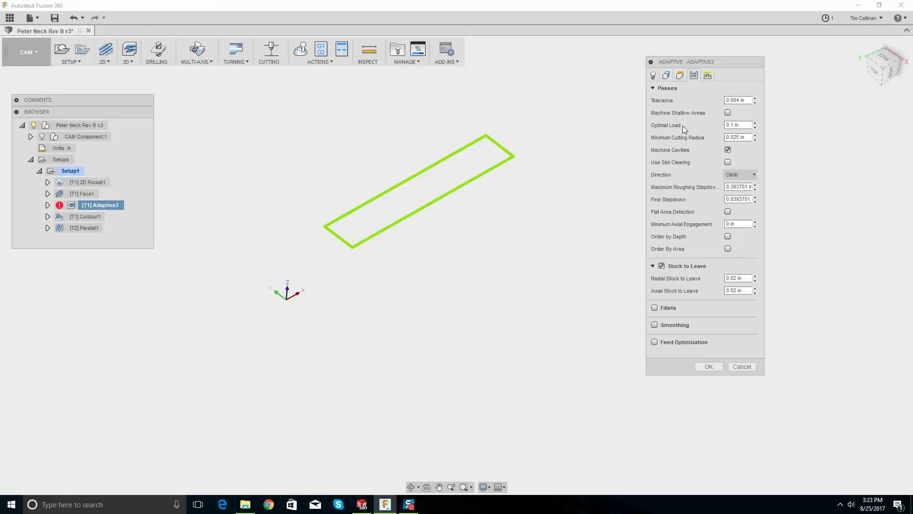
click(655, 325)
click(654, 325)
click(741, 367)
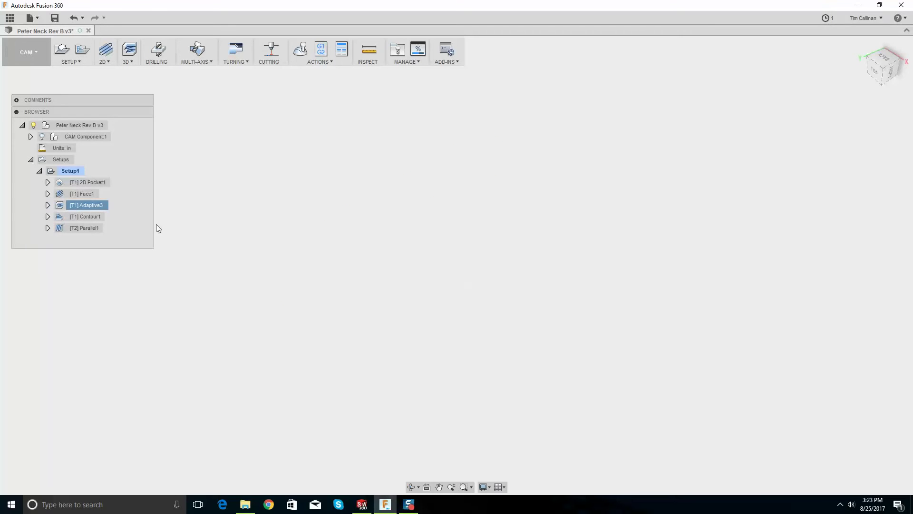
Change Parallel1's Passes stepover from 0.0625 in to 0.02 in and accept to regenerate
right_click(95, 229)
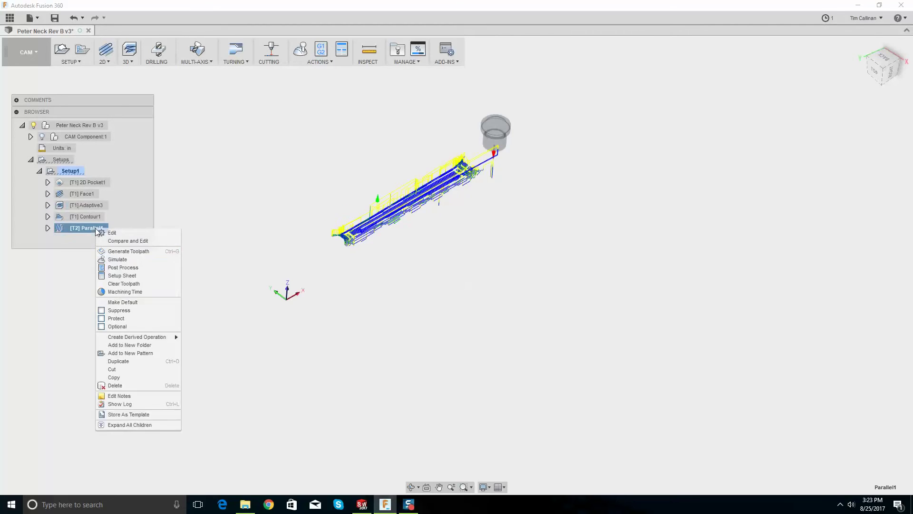
click(136, 233)
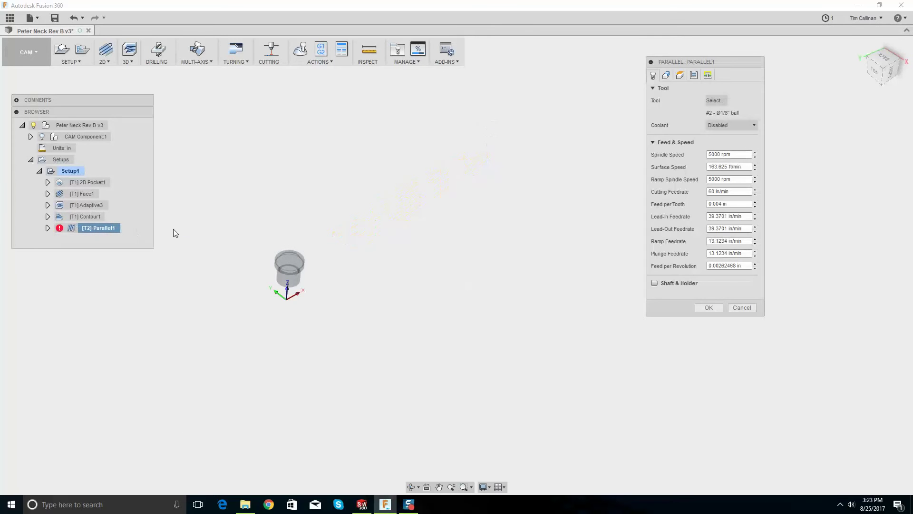
click(698, 77)
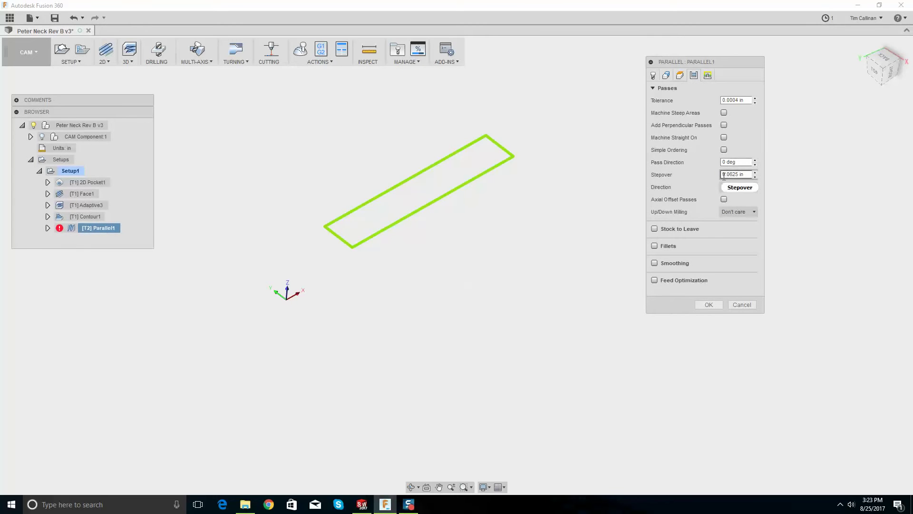
mouse_move(731, 173)
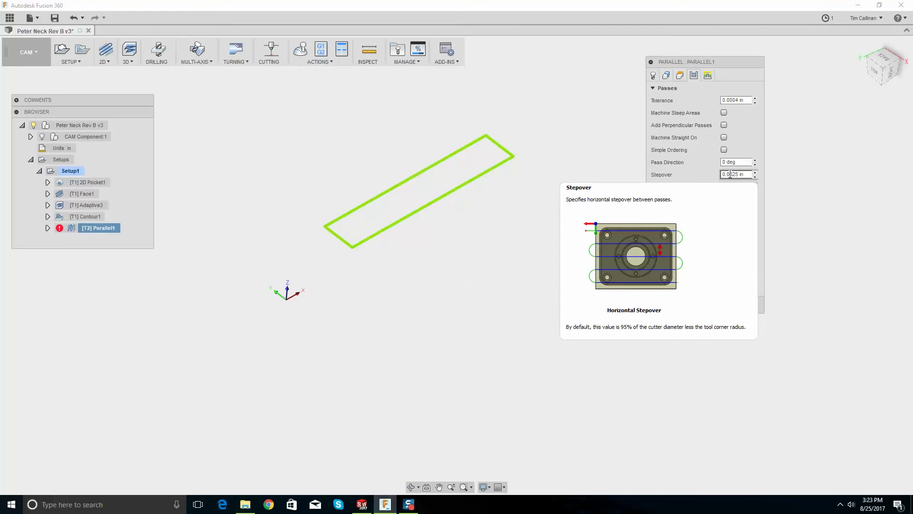
drag(730, 174, 755, 174)
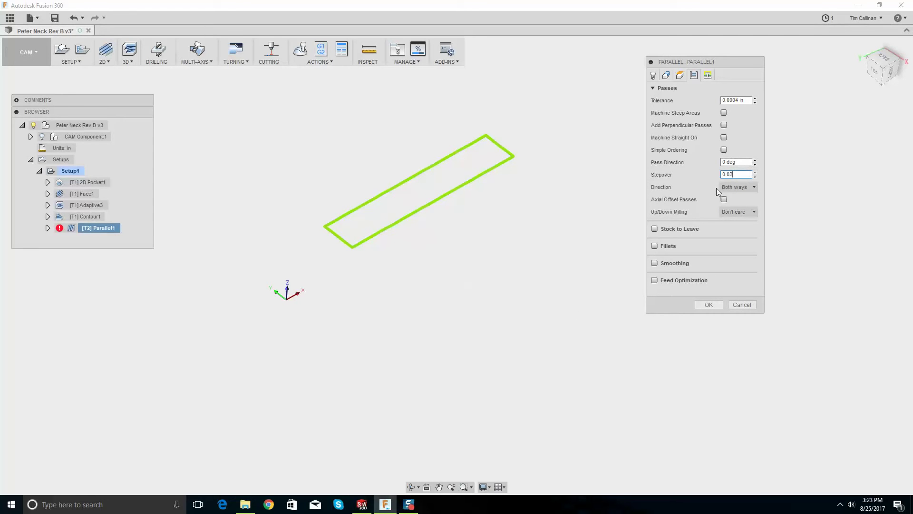
click(707, 305)
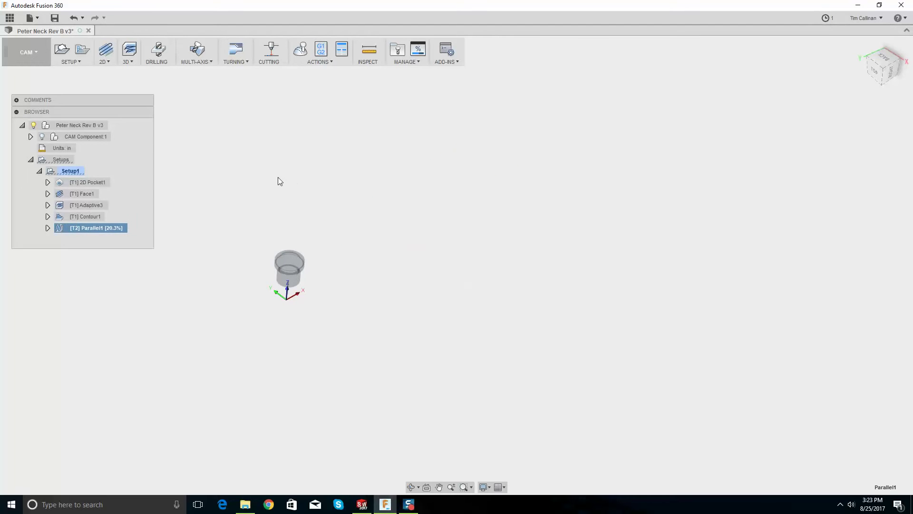
Show the CAM Component neck part and stock again and look down on the neck pocket
click(43, 136)
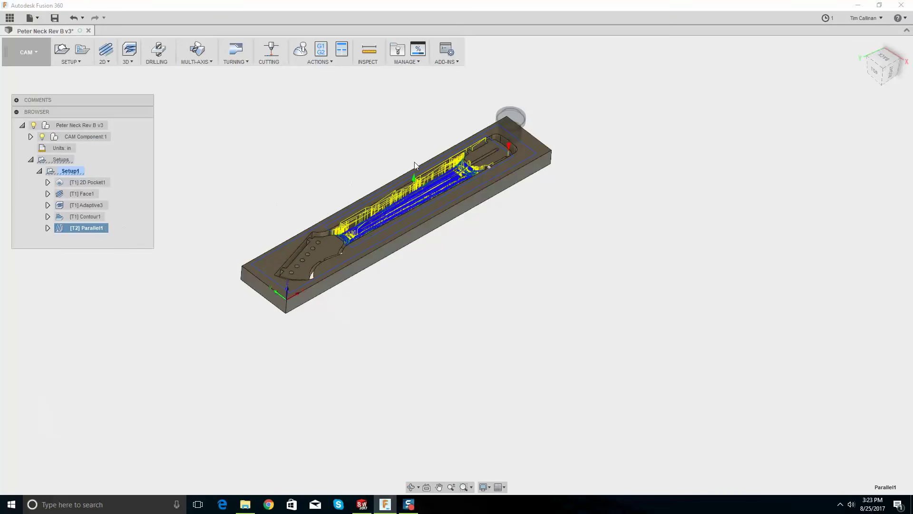
scroll(423, 200, up, 5)
shift+middle_drag(426, 206, 422, 234)
scroll(419, 228, down, 3)
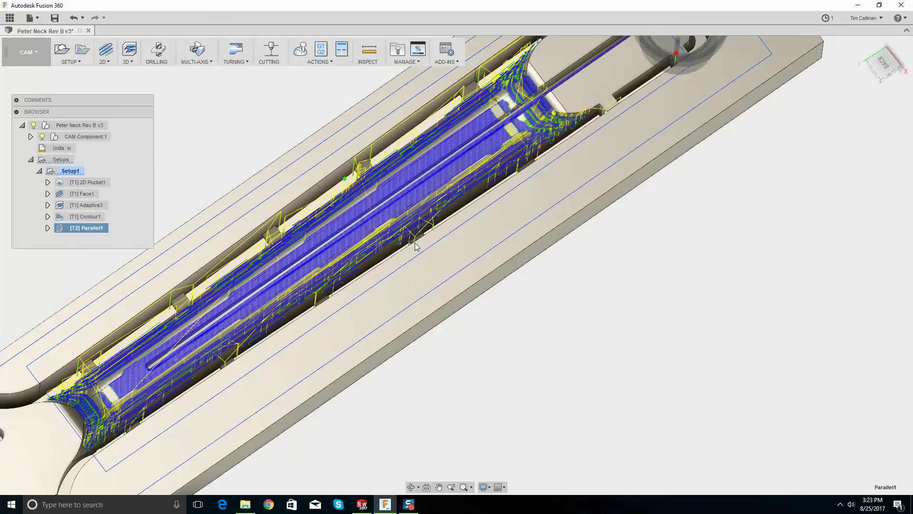
shift+middle_drag(292, 325, 293, 298)
scroll(318, 300, up, 4)
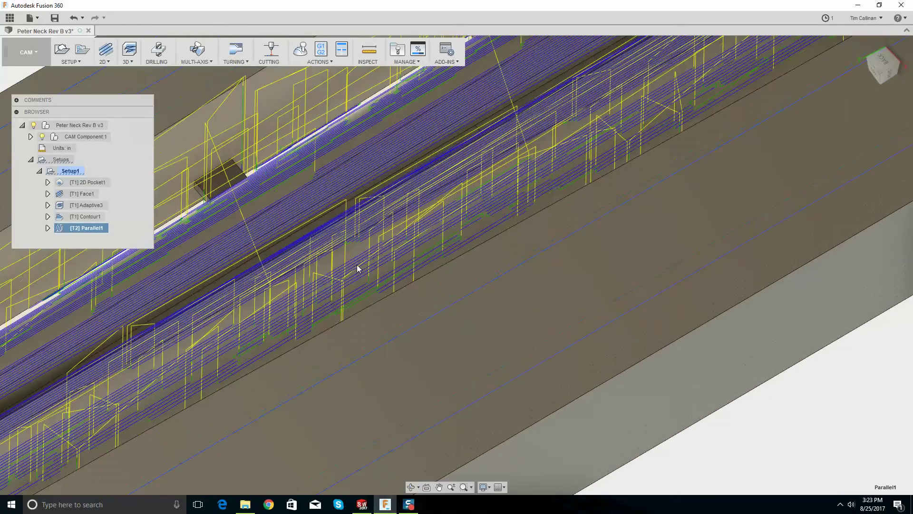
mouse_move(356, 281)
shift+middle_down()
mouse_move(362, 297)
mouse_move(381, 256)
mouse_move(356, 239)
shift+middle_up()
Orbit and zoom over the denser 0.02 in Parallel1 passes around the neck heel, then deselect
scroll(356, 240, down, 5)
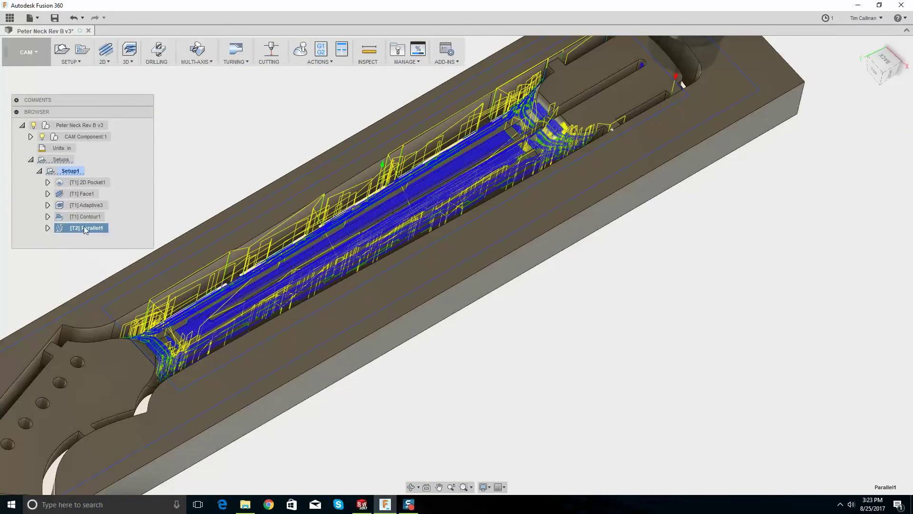
scroll(511, 152, up, 8)
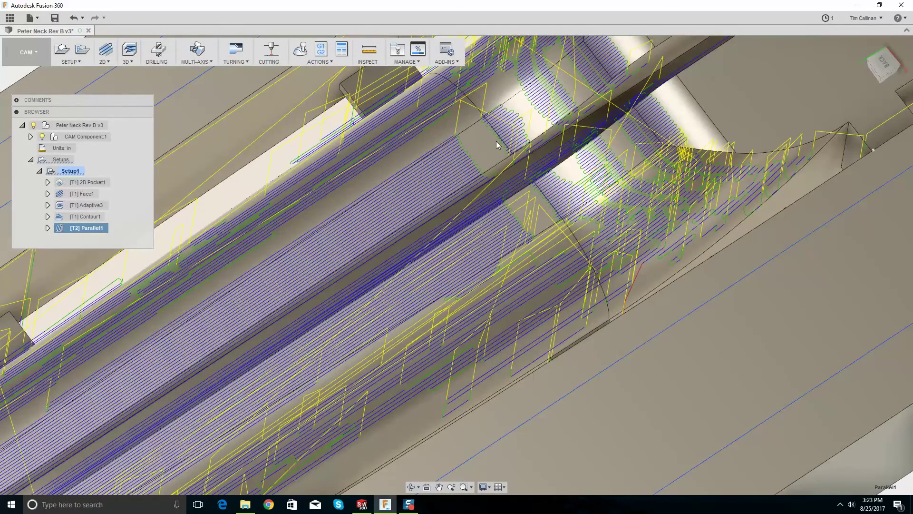
scroll(493, 144, down, 2)
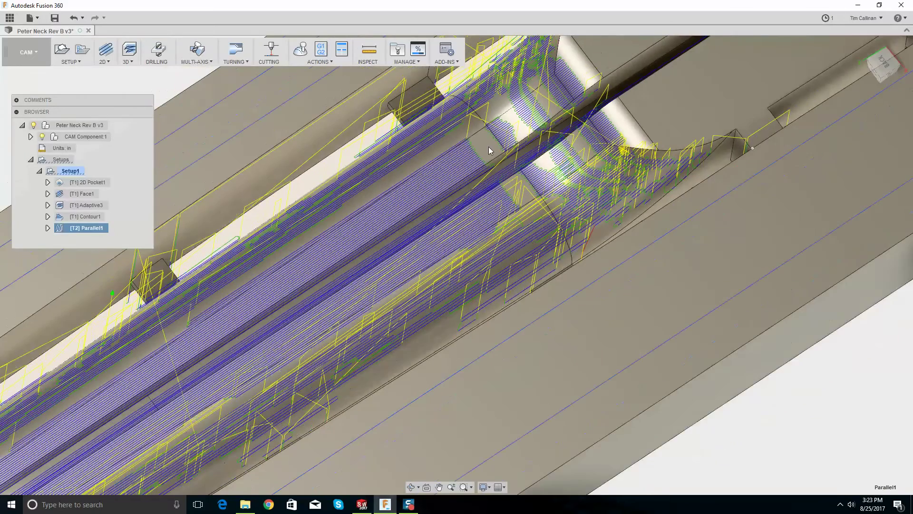
shift+middle_drag(386, 299, 372, 315)
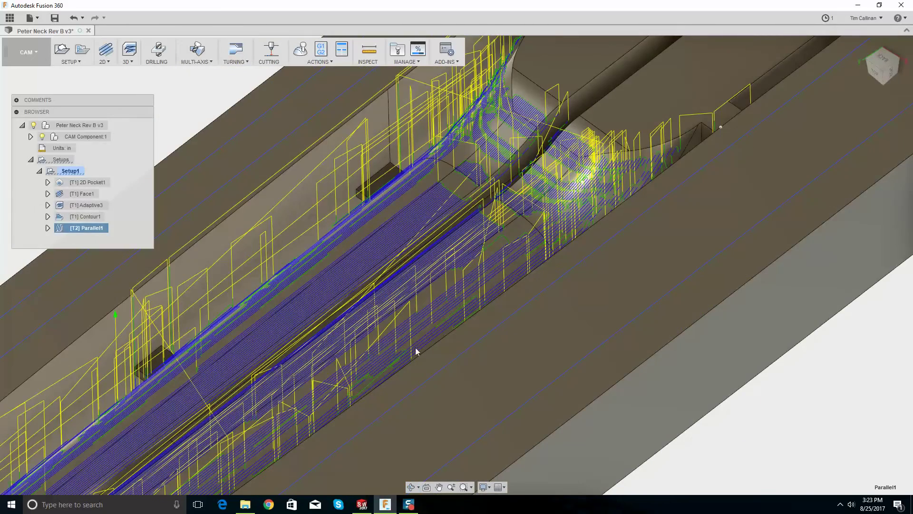
scroll(562, 227, down, 10)
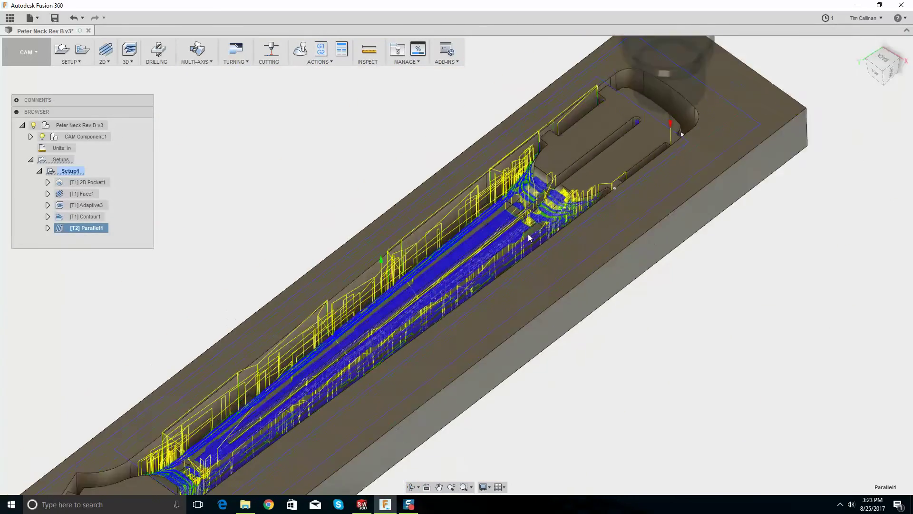
scroll(315, 402, up, 8)
scroll(315, 403, up, 2)
shift+drag(315, 403, 312, 398)
shift+middle_drag(312, 399, 324, 344)
scroll(426, 222, down, 5)
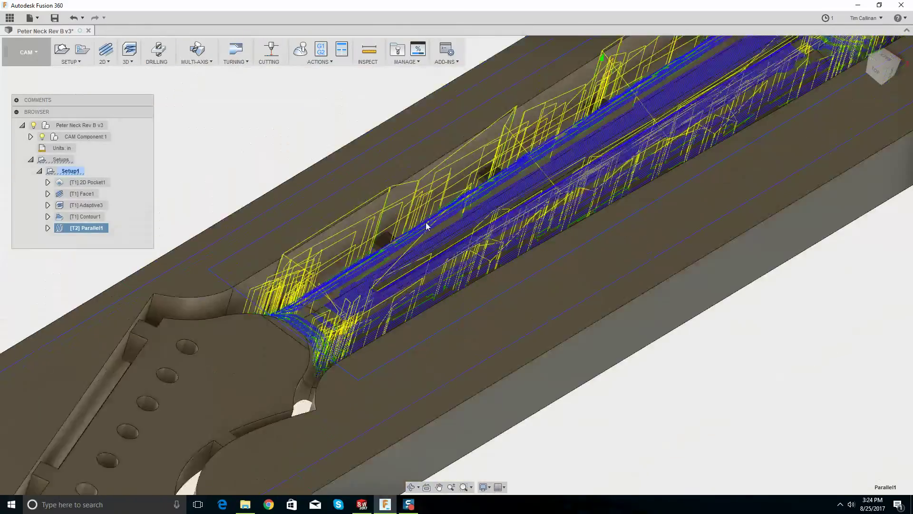
shift+middle_drag(429, 224, 413, 235)
scroll(414, 235, down, 5)
click(504, 122)
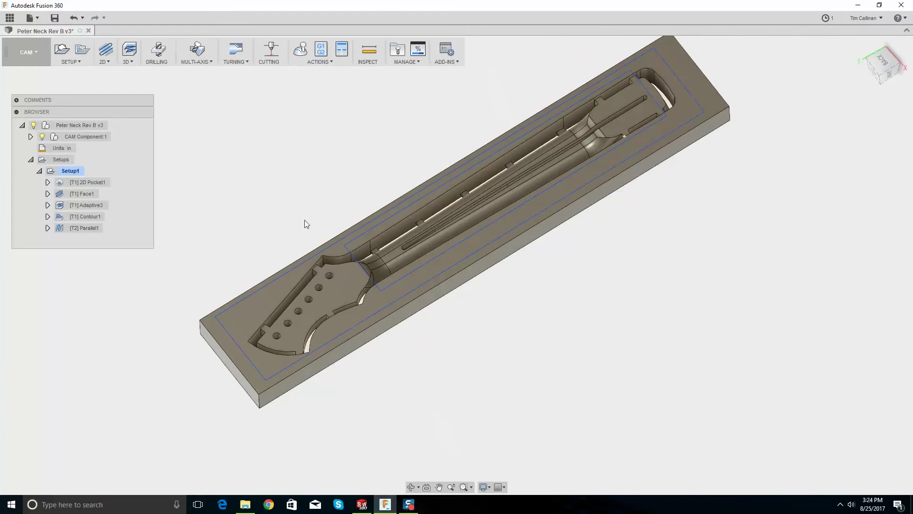
Select 2D Pocket1 through Parallel1, simulate them, and play at maximum speed
click(84, 184)
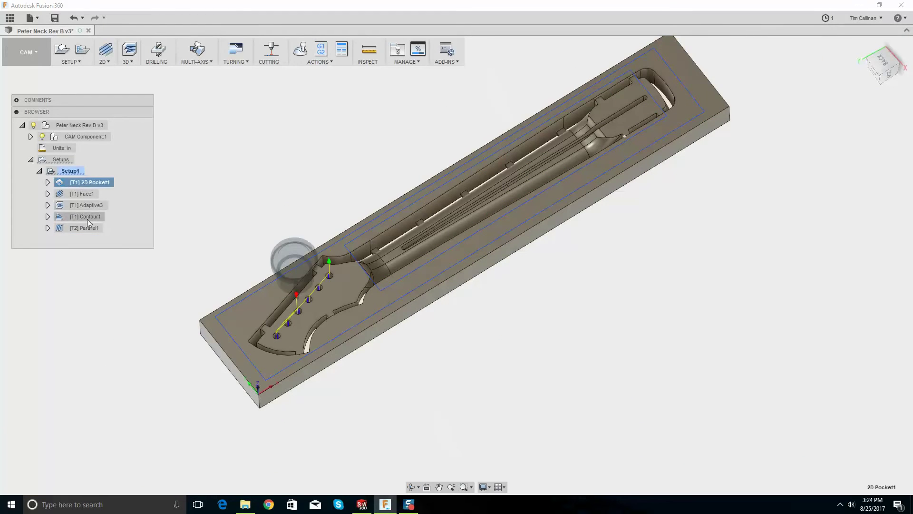
shift+click(81, 228)
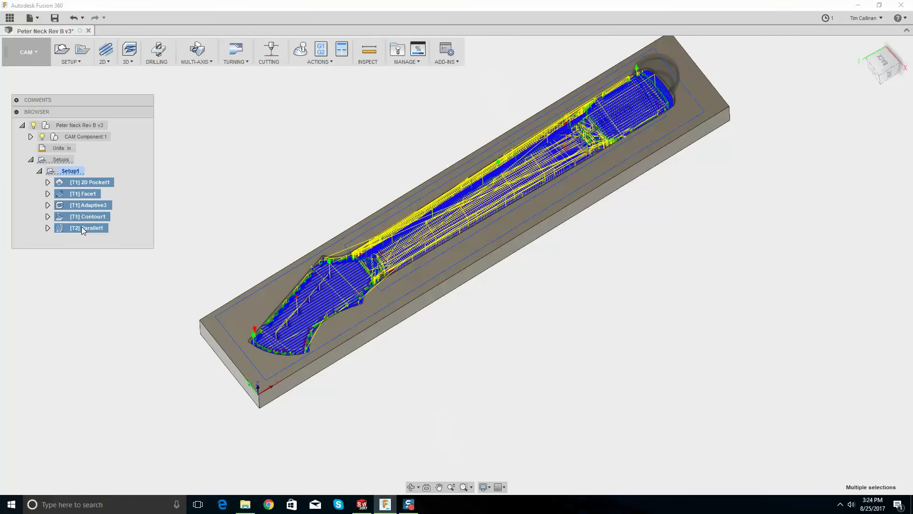
right_click(82, 227)
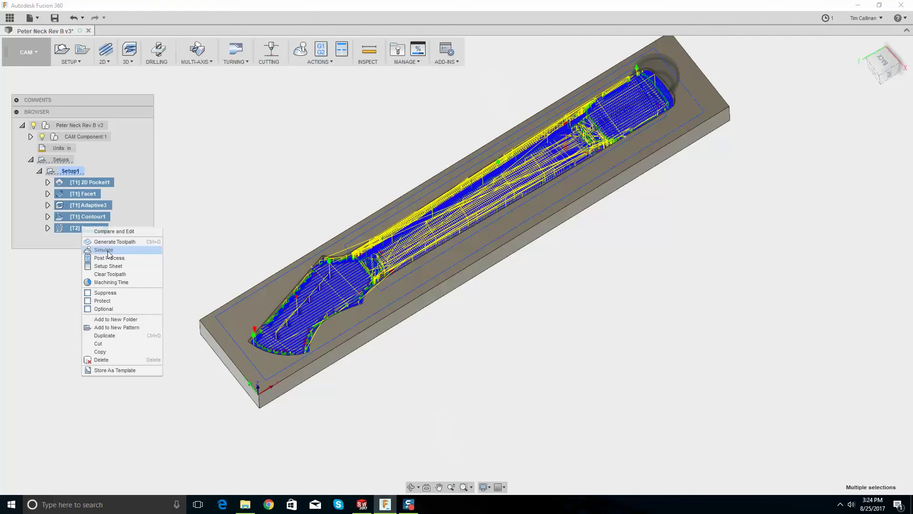
click(108, 251)
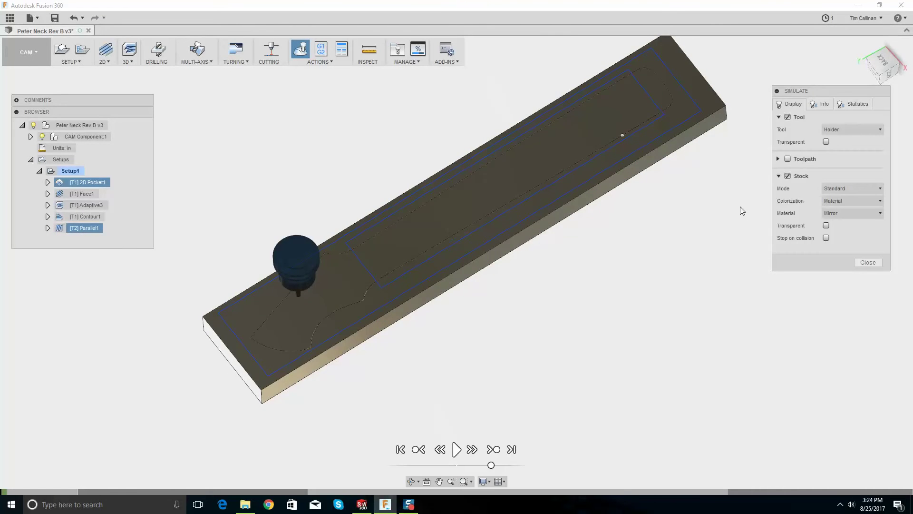
click(456, 449)
drag(491, 466, 525, 466)
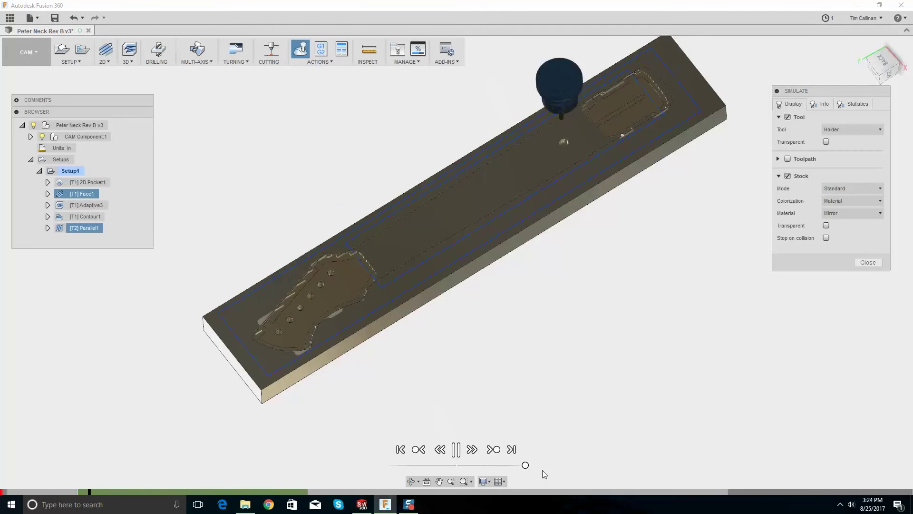
scroll(422, 170, up, 2)
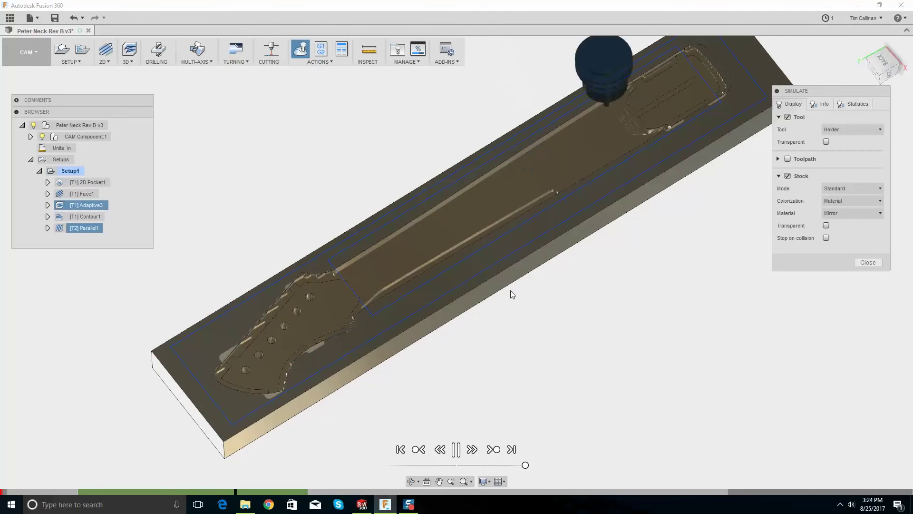
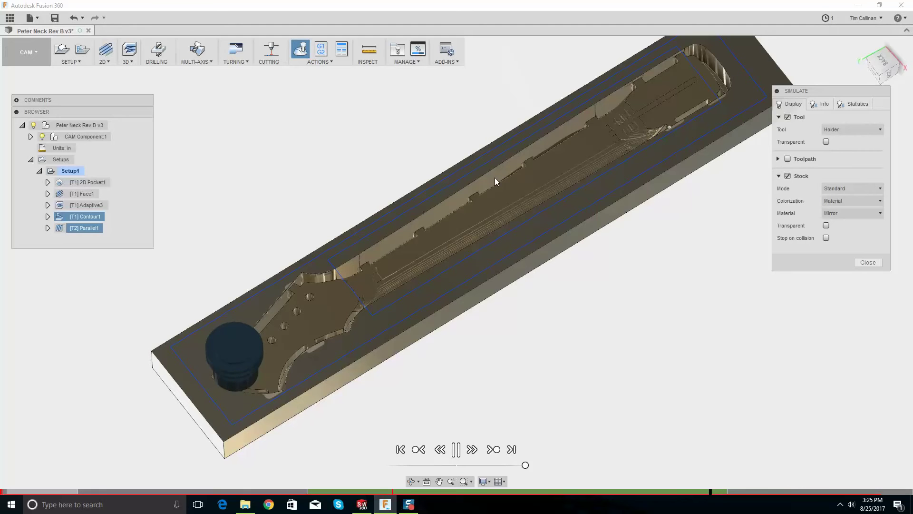
Jump the stock simulation to the Parallel1 finishing pass in the timeline
click(729, 491)
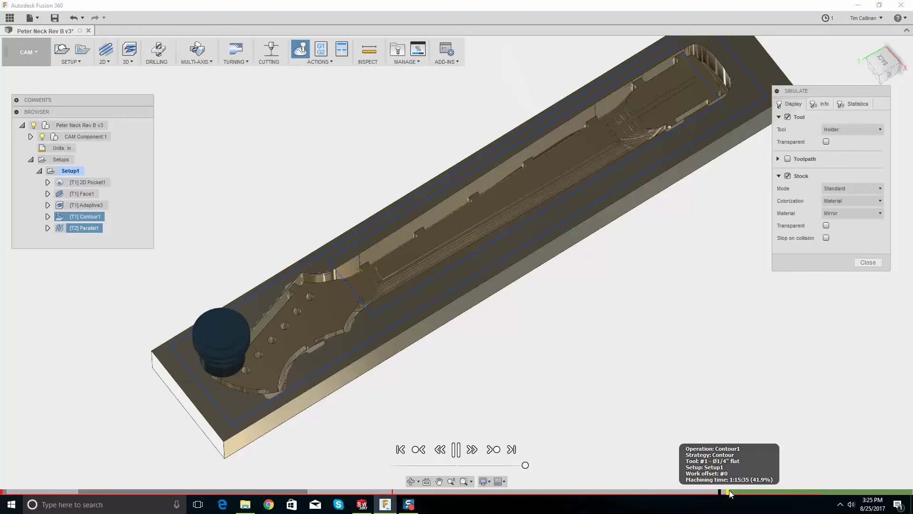
click(730, 492)
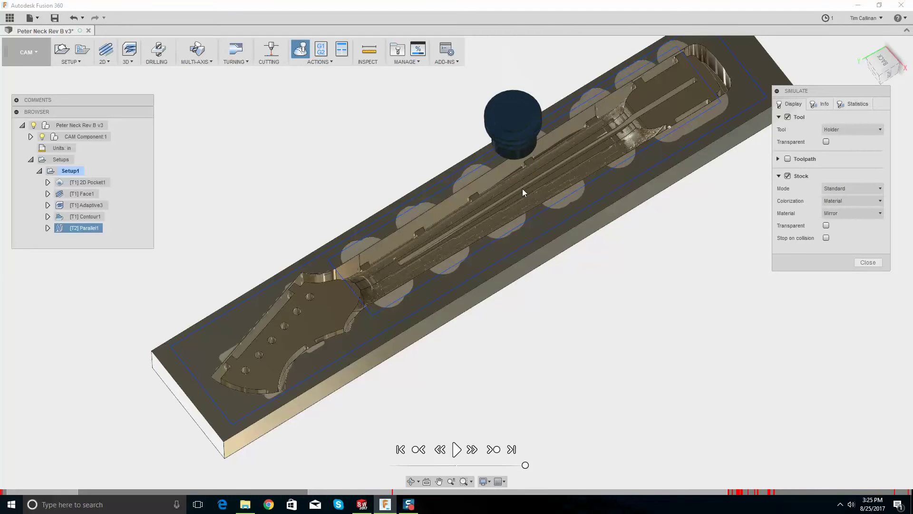
scroll(615, 134, up, 5)
Orbit and zoom around the machined neck and heel to inspect the simulated cuts
shift+middle_drag(616, 132, 468, 174)
scroll(665, 88, up, 6)
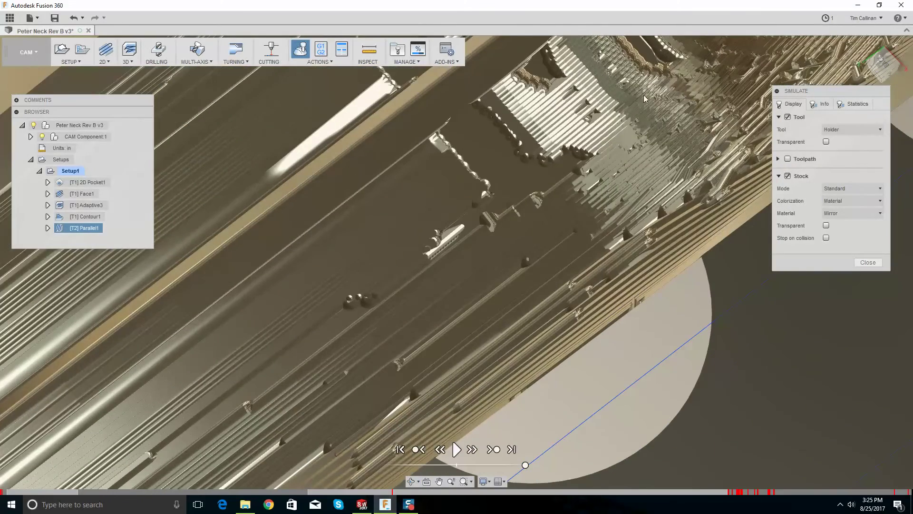
scroll(638, 145, down, 2)
mouse_move(574, 223)
shift+middle_down()
mouse_move(571, 247)
mouse_move(569, 209)
shift+middle_up()
scroll(515, 164, down, 5)
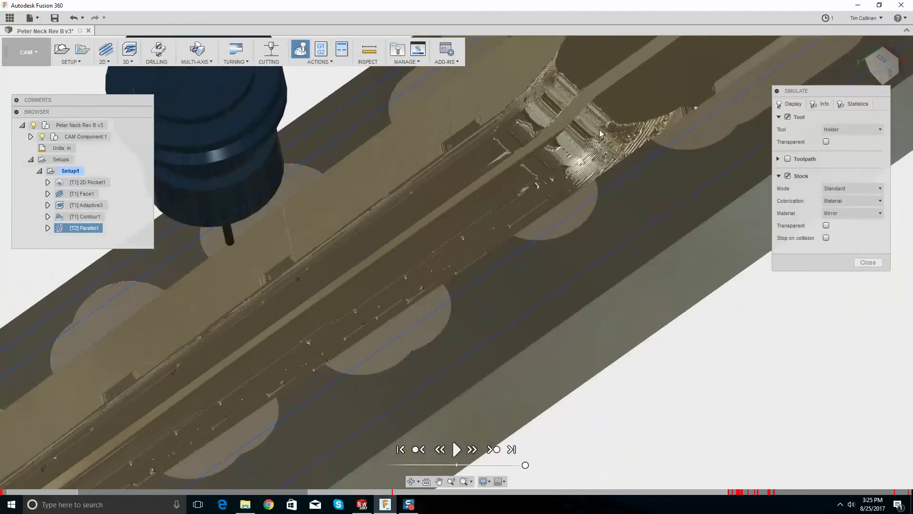
scroll(508, 167, up, 6)
shift+middle_drag(509, 167, 273, 263)
scroll(515, 158, down, 4)
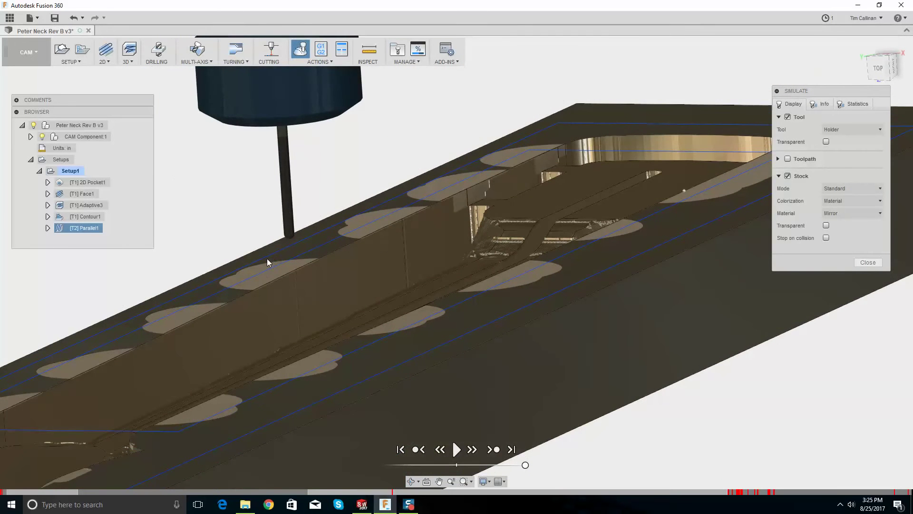
scroll(267, 252, down, 6)
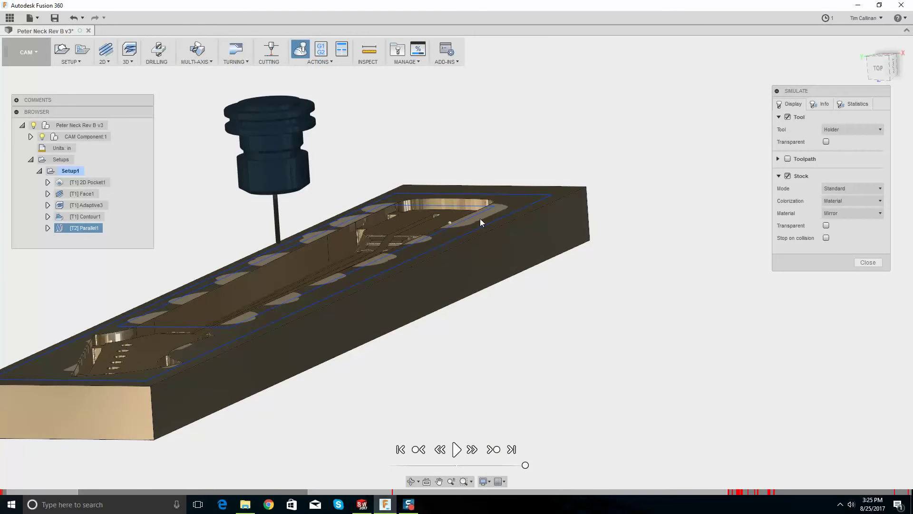
Close the stock simulation, deselect all operations and orbit toward a top view
click(871, 263)
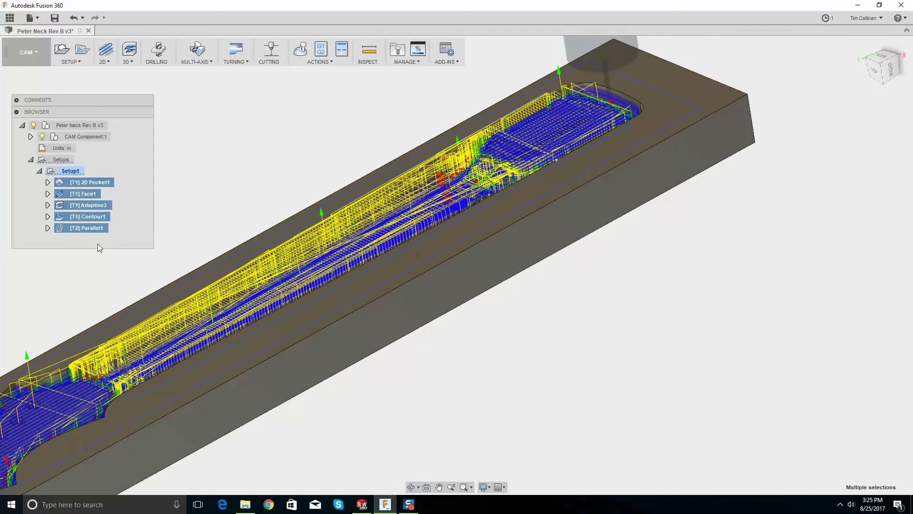
click(213, 213)
scroll(224, 214, down, 2)
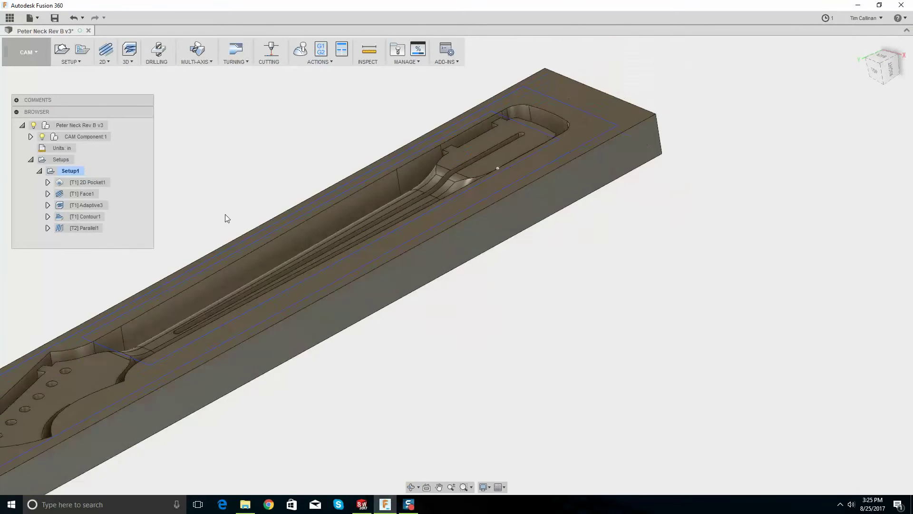
shift+middle_drag(224, 214, 209, 257)
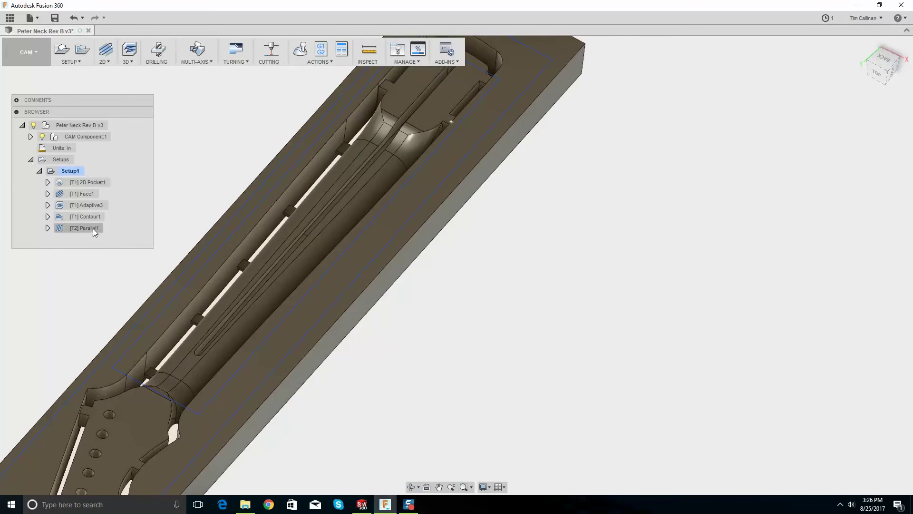
Select [T2] Parallel1 in the browser so its finishing toolpath shows on the stock
right_click(94, 229)
click(435, 191)
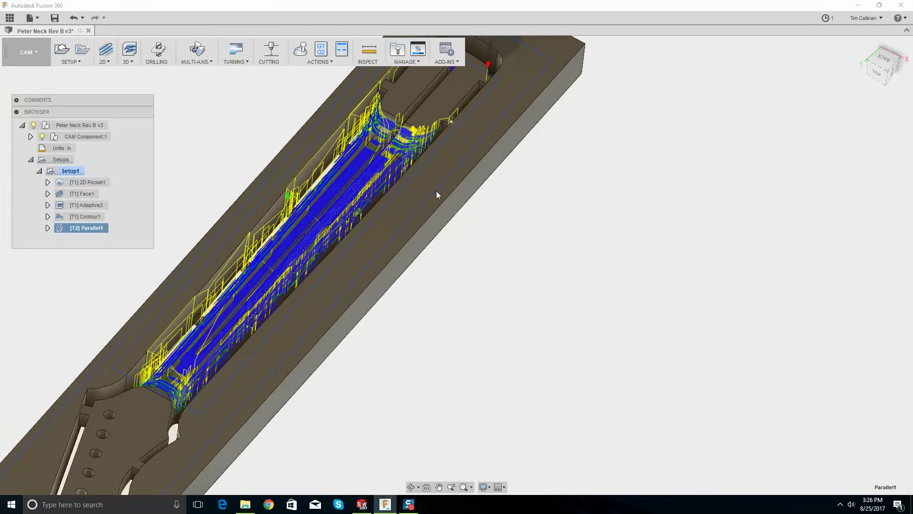
scroll(428, 184, down, 3)
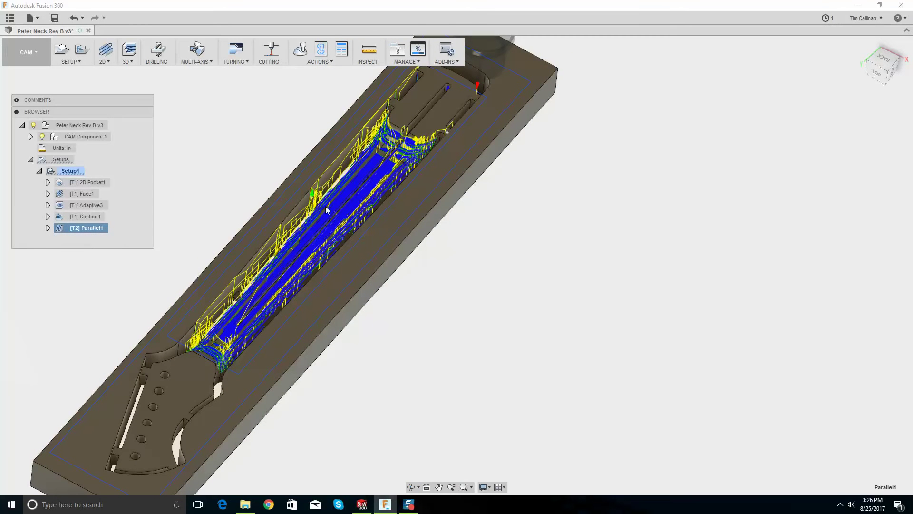
click(313, 193)
scroll(313, 193, down, 2)
click(72, 228)
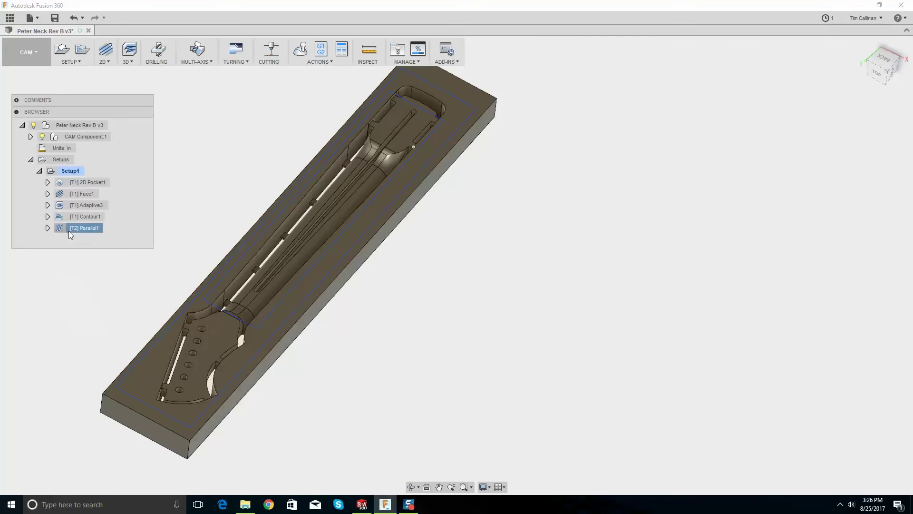
mouse_move(334, 285)
shift+middle_down()
mouse_move(307, 329)
mouse_move(321, 292)
shift+middle_up()
Inspect the Parallel1 toolpath near the headstock, then start a new 3D Adaptive Clearing operation
scroll(235, 323, up, 7)
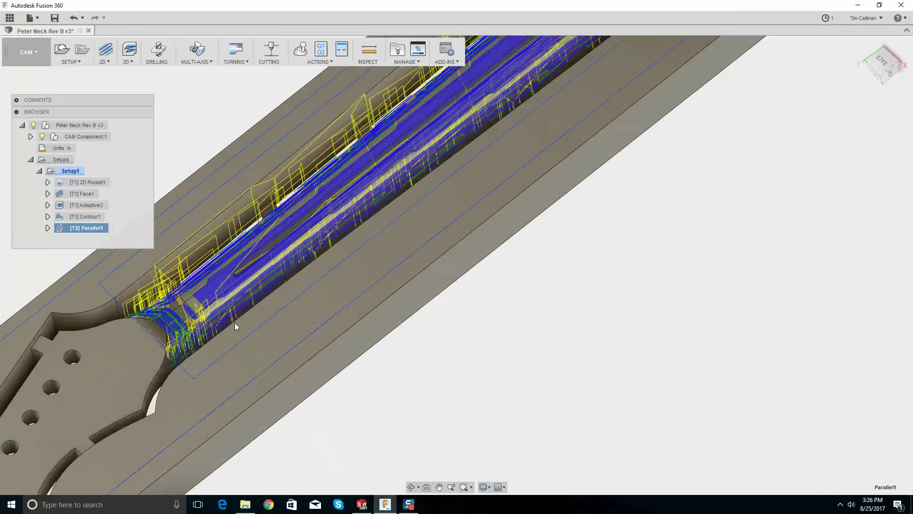
shift+middle_drag(219, 315, 236, 299)
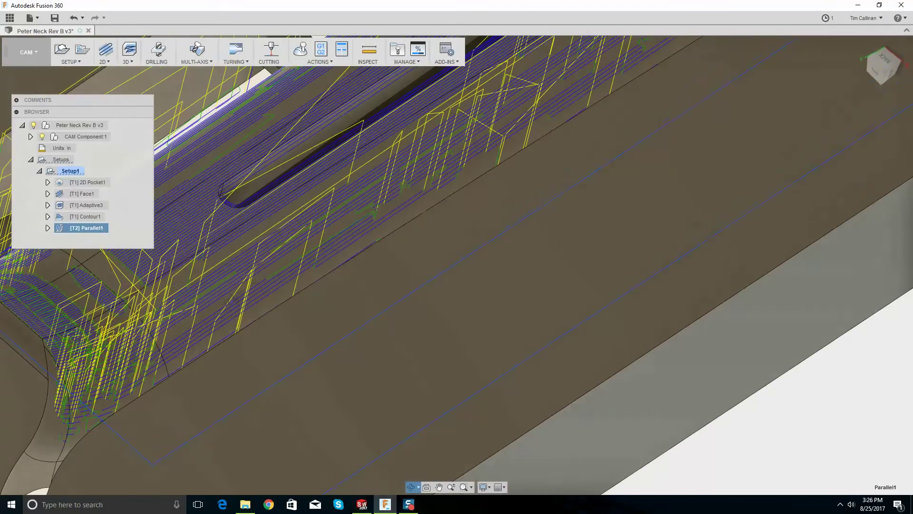
scroll(354, 187, down, 8)
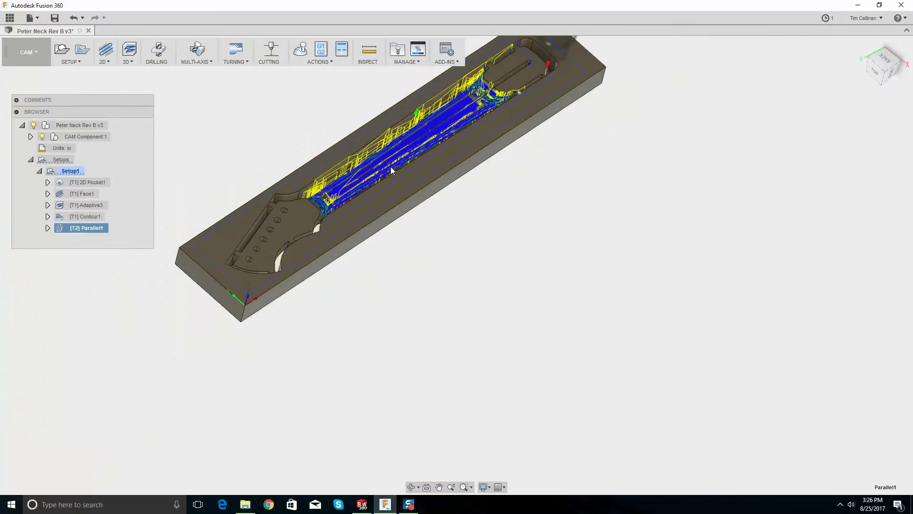
scroll(442, 107, up, 6)
scroll(441, 115, down, 5)
key(Escape)
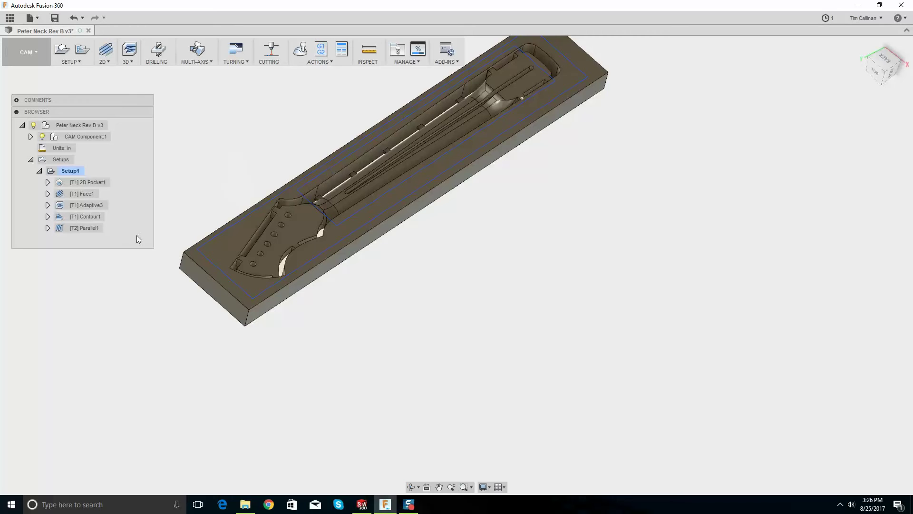
click(129, 49)
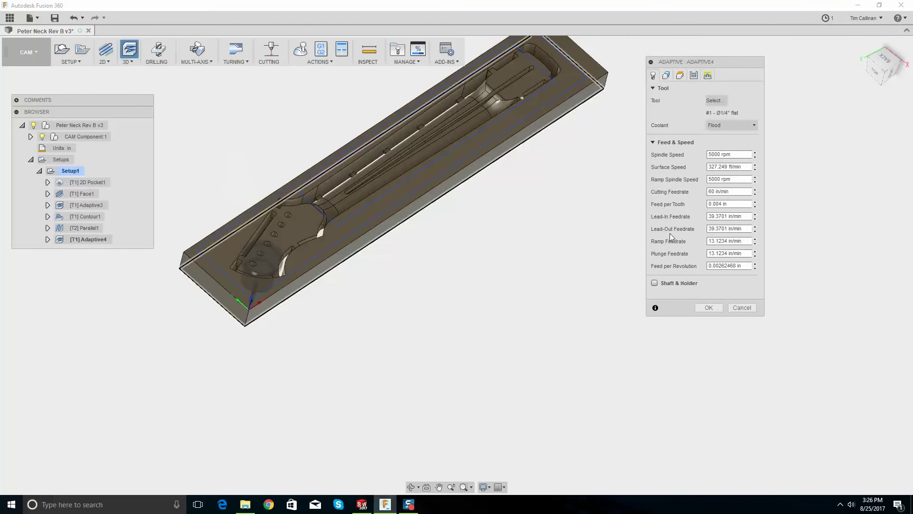
Cancel the Adaptive4 operation and browse the 3D strategy list without choosing one
click(741, 309)
click(128, 61)
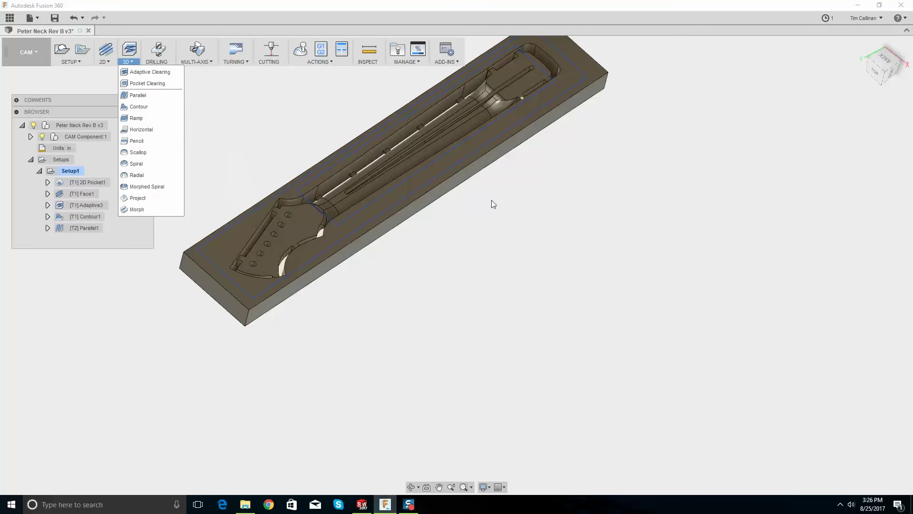
scroll(526, 89, up, 3)
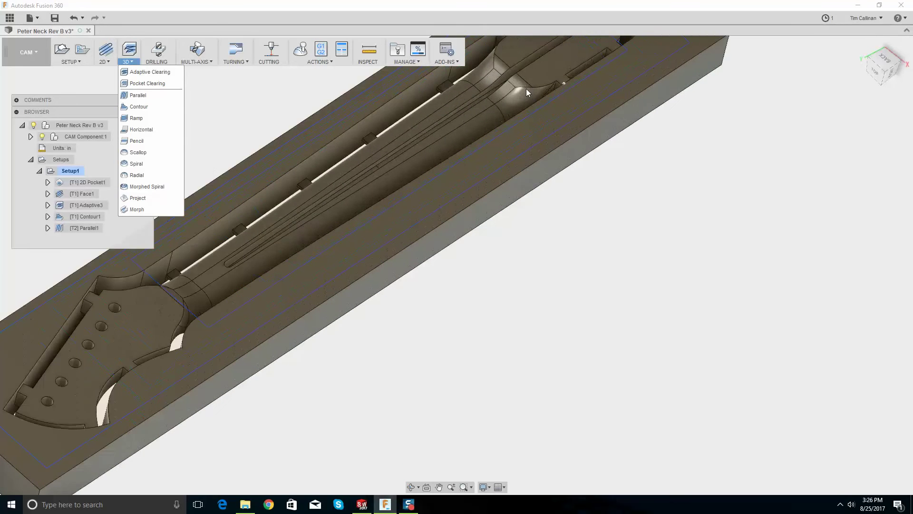
scroll(442, 119, down, 1)
click(551, 255)
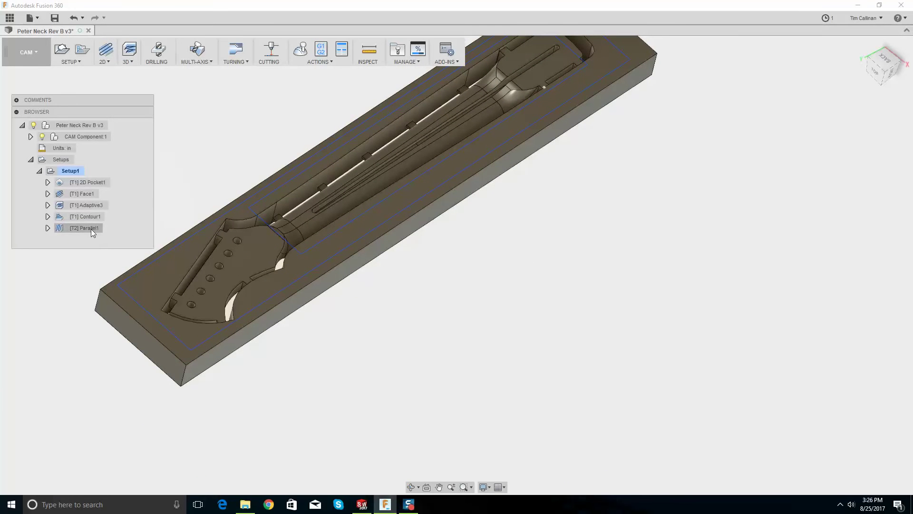
Suppress [T2] Parallel1 and confirm clearing its toolpath
right_click(92, 232)
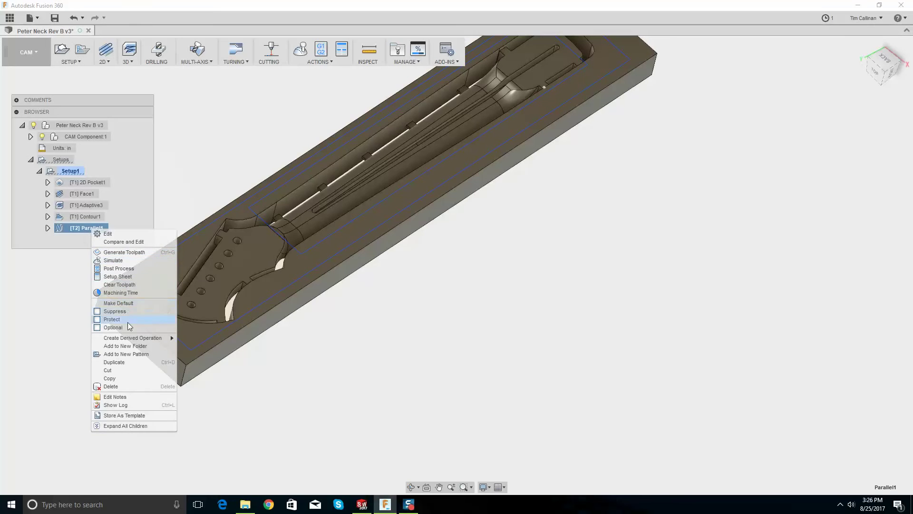
click(96, 312)
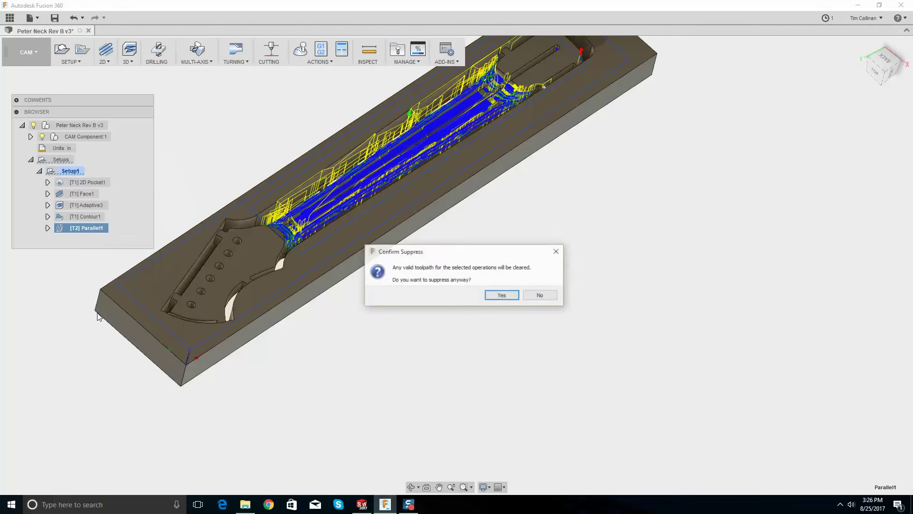
click(503, 296)
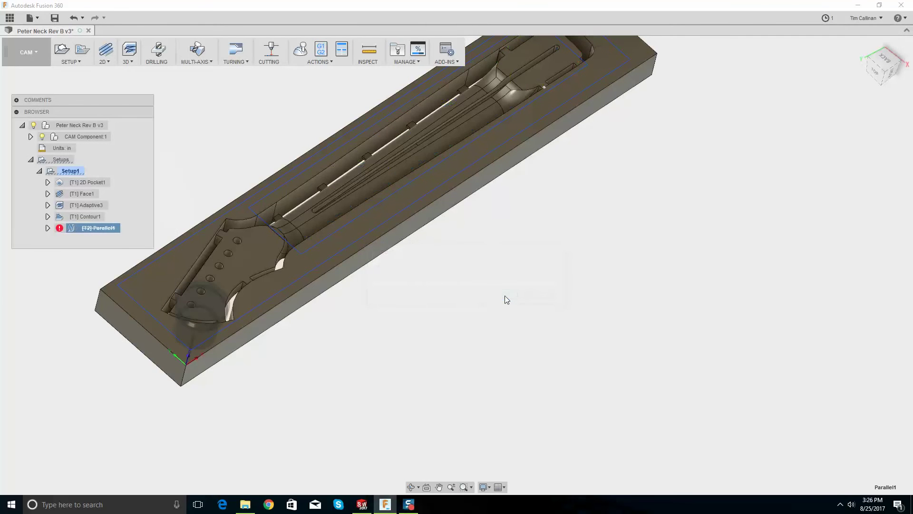
Create a 3D Contour operation using the Ø1/8" ball end mill
click(129, 64)
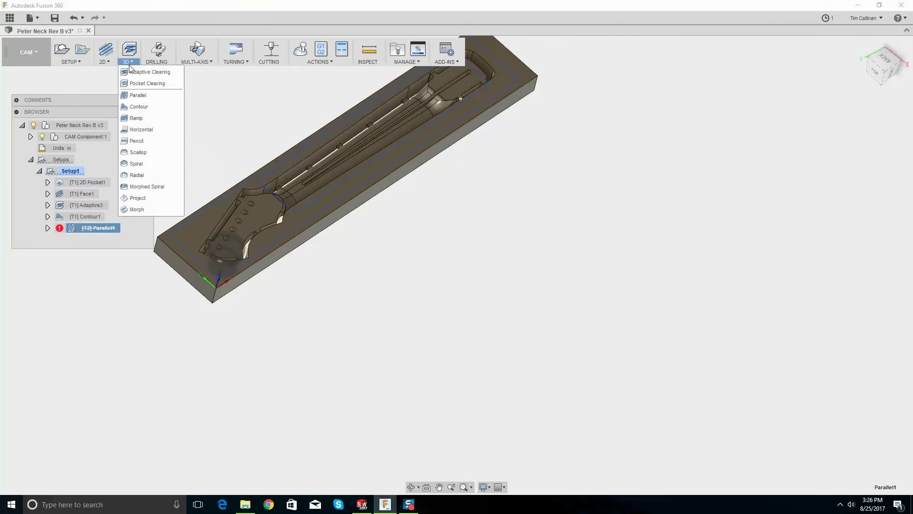
click(134, 107)
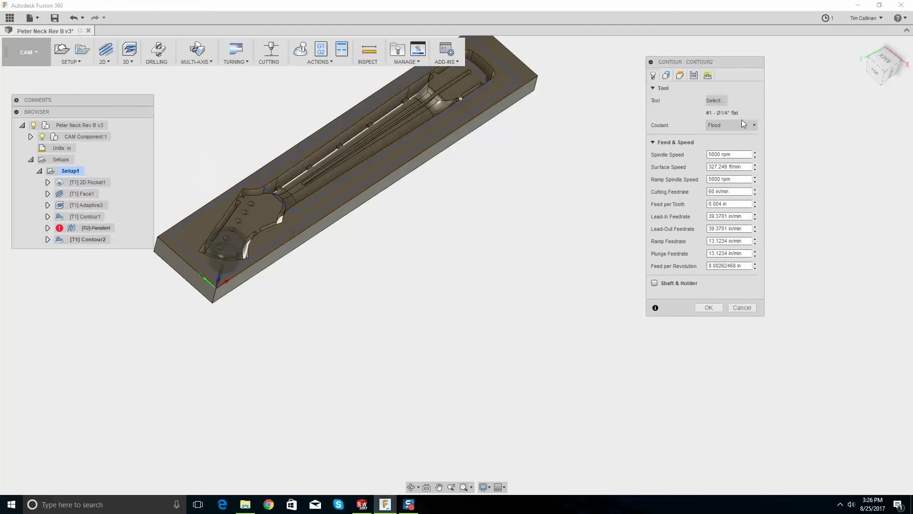
click(723, 99)
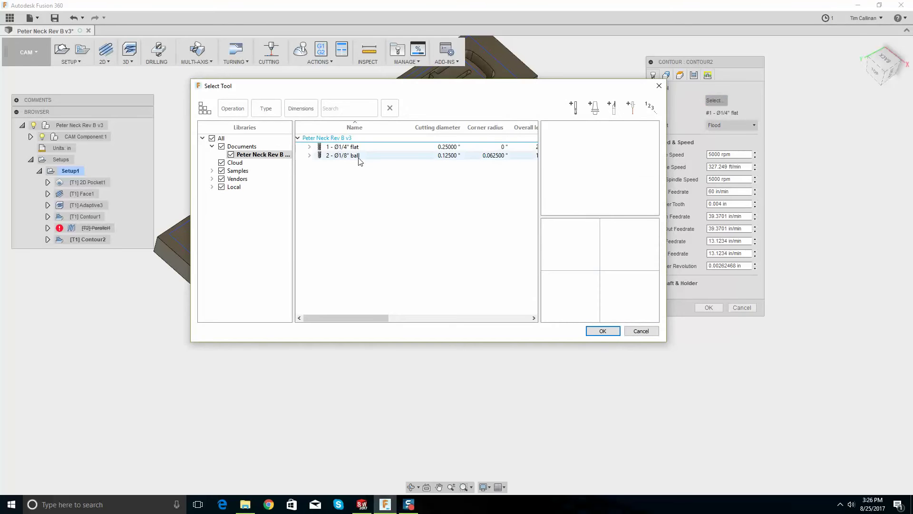
click(360, 156)
click(602, 331)
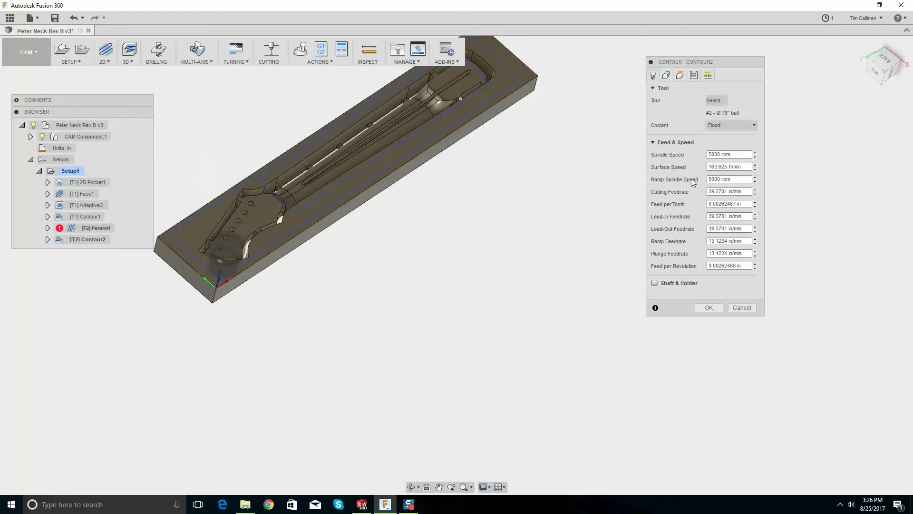
Set Contour2's cutting feedrate to 60 in/min and Coolant to Disabled
click(728, 191)
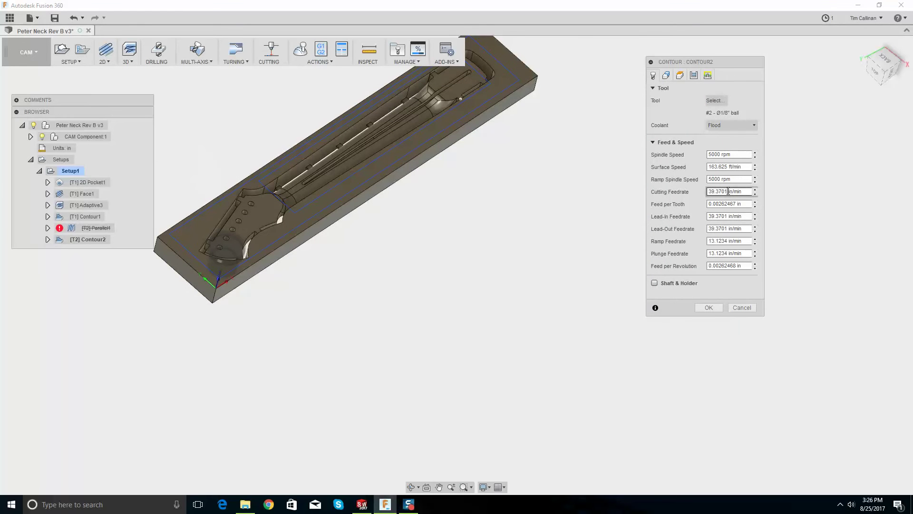
double_click(728, 191)
text(60)
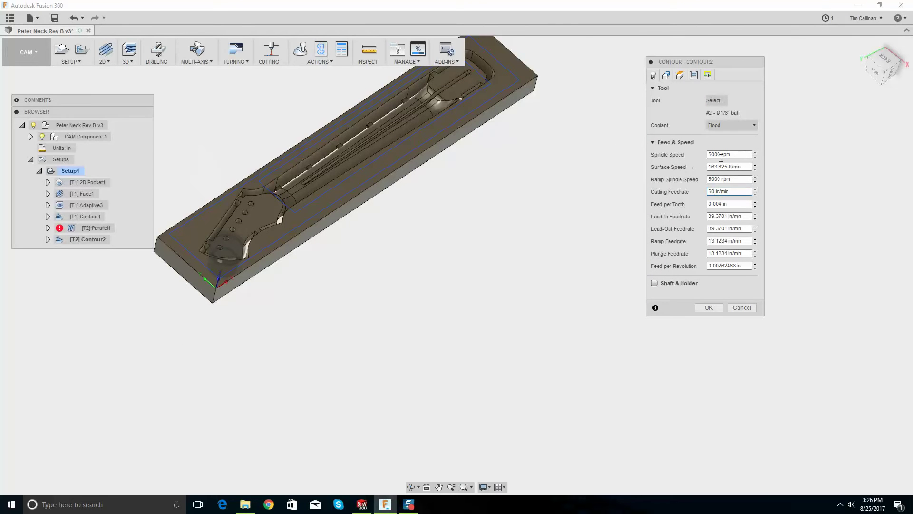
click(738, 125)
click(719, 133)
click(667, 76)
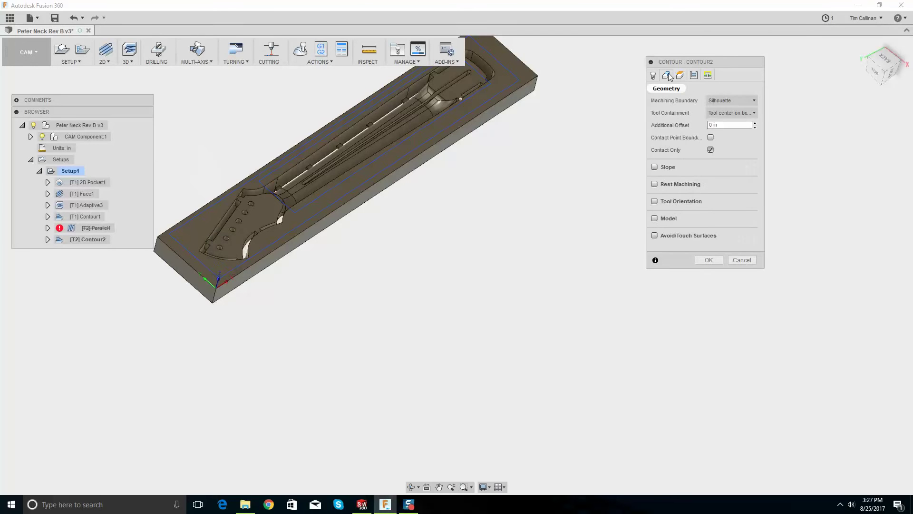
Limit Contour2's machining boundary to the neck pocket's edge chain and enable Rest Machining
click(723, 100)
click(728, 134)
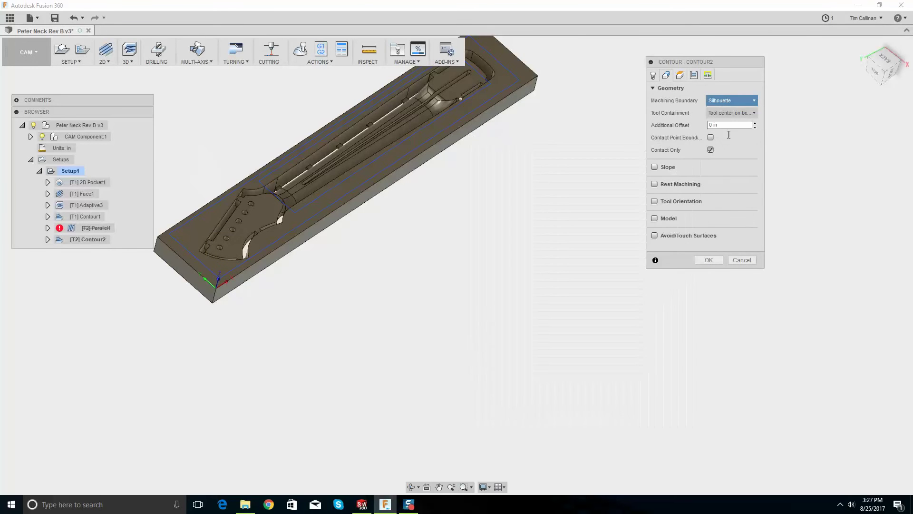
shift+middle_drag(462, 109, 455, 137)
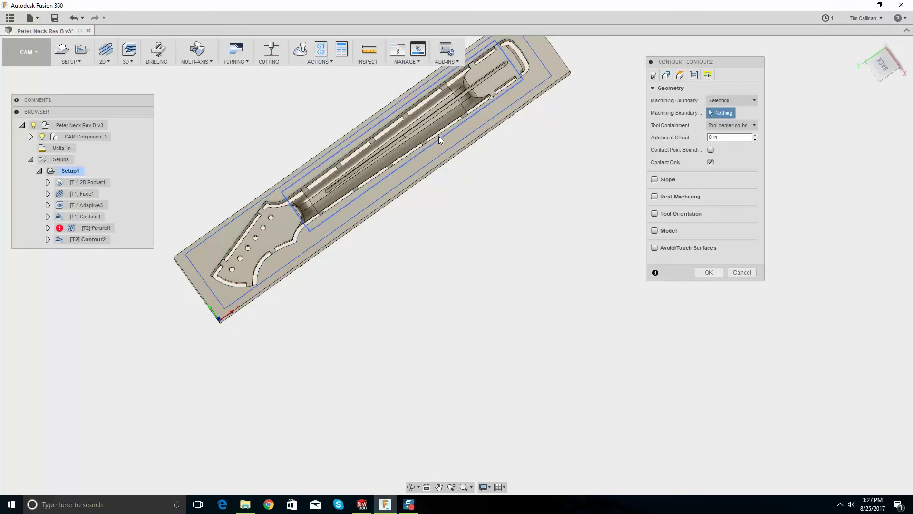
click(438, 141)
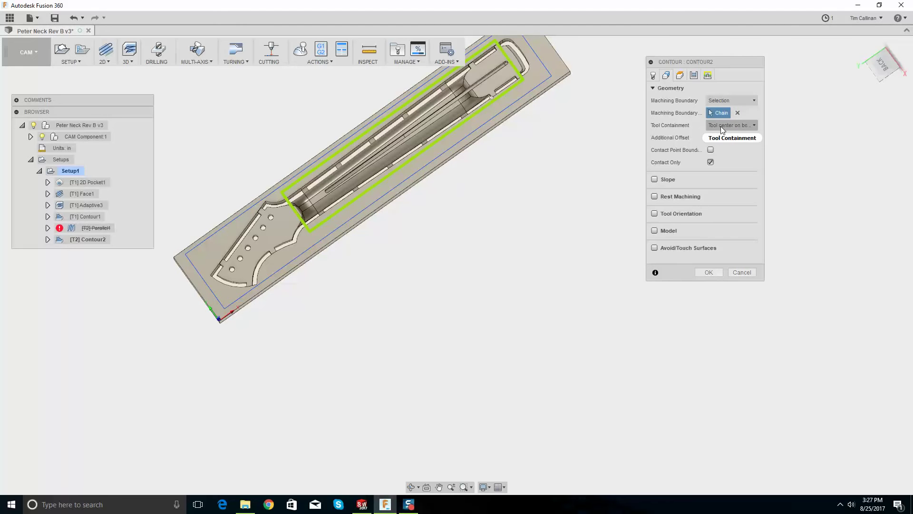
click(654, 196)
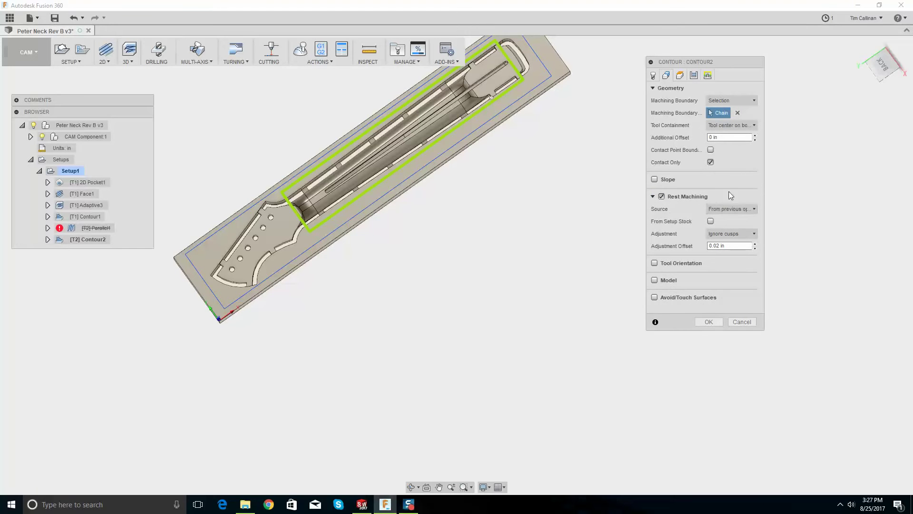
Review Heights, Passes and Linking, keep stock to leave and smoothing off, and generate Contour2
click(683, 77)
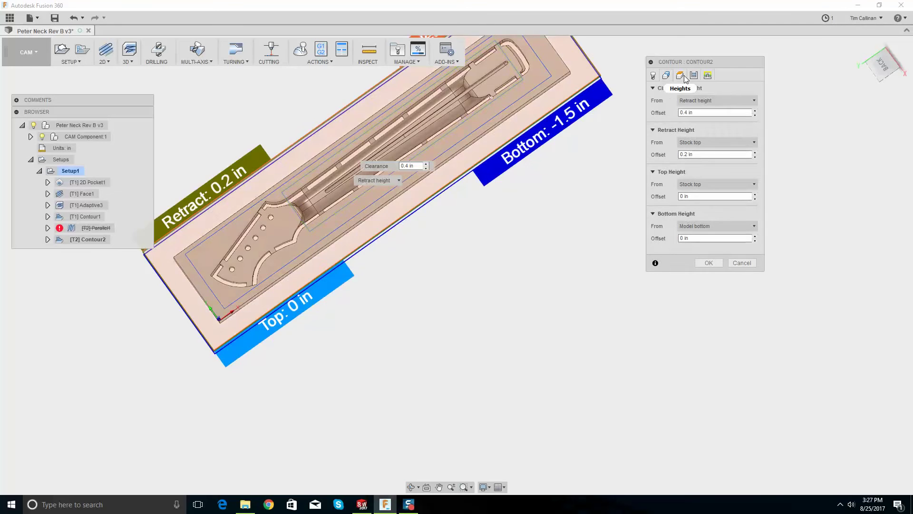
click(696, 76)
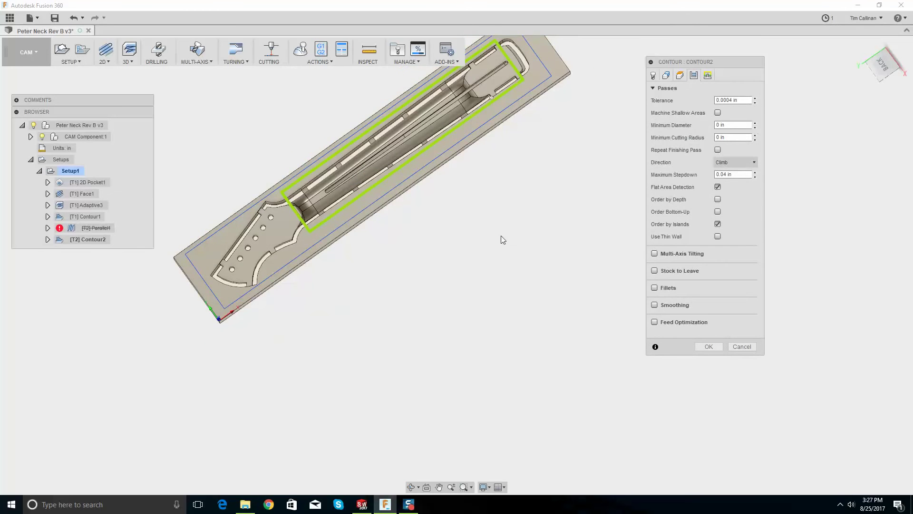
shift+middle_drag(501, 236, 491, 194)
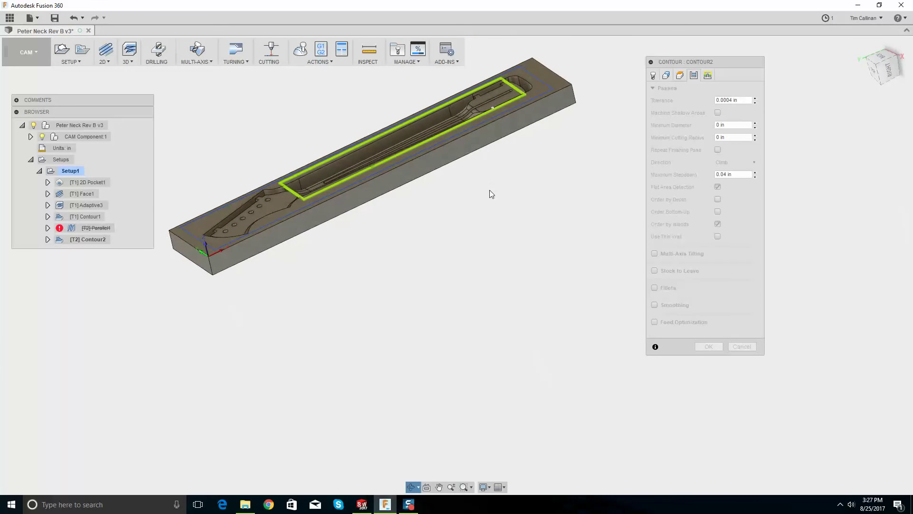
click(708, 75)
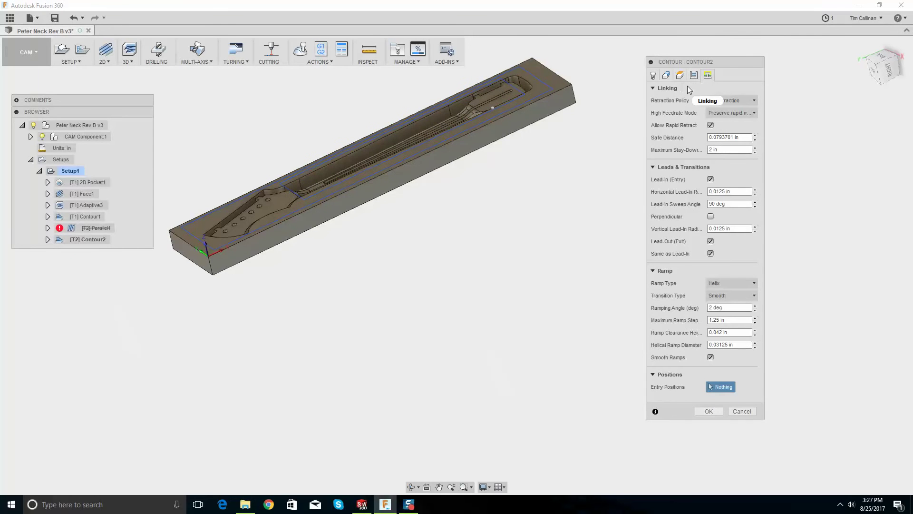
click(693, 75)
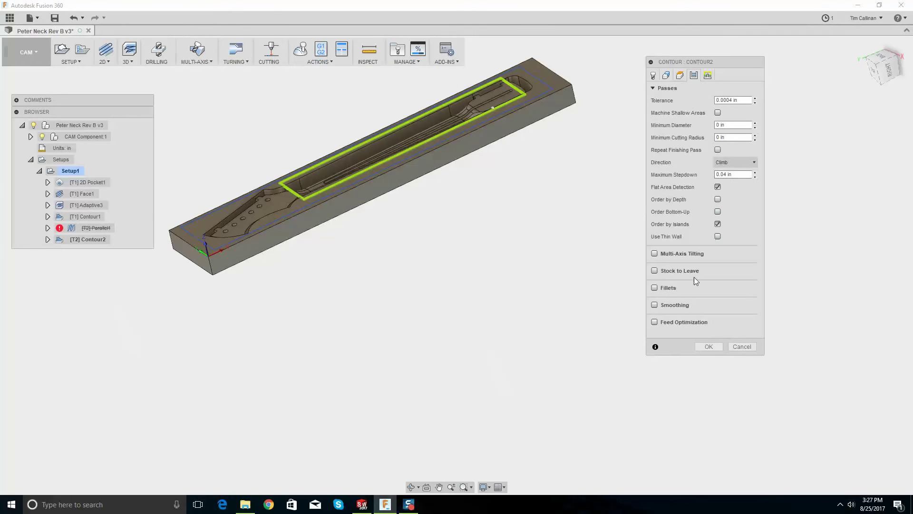
click(657, 271)
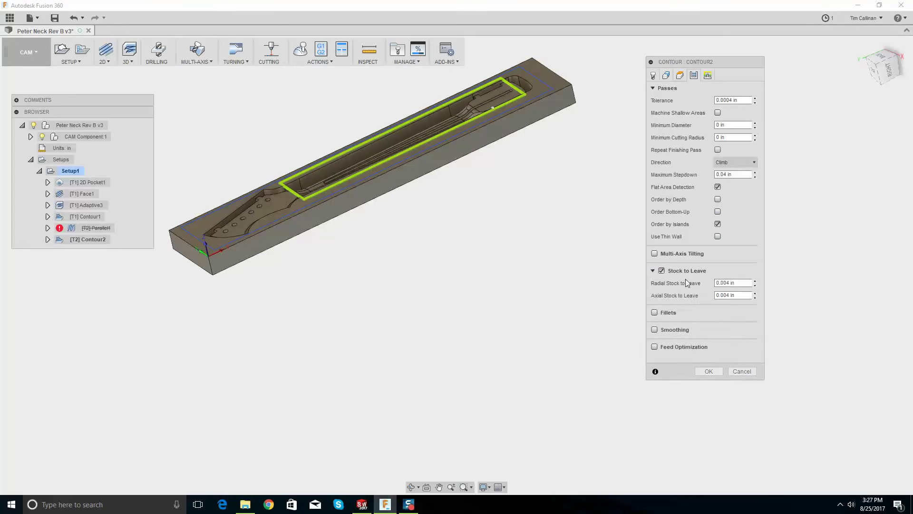
click(662, 271)
click(655, 304)
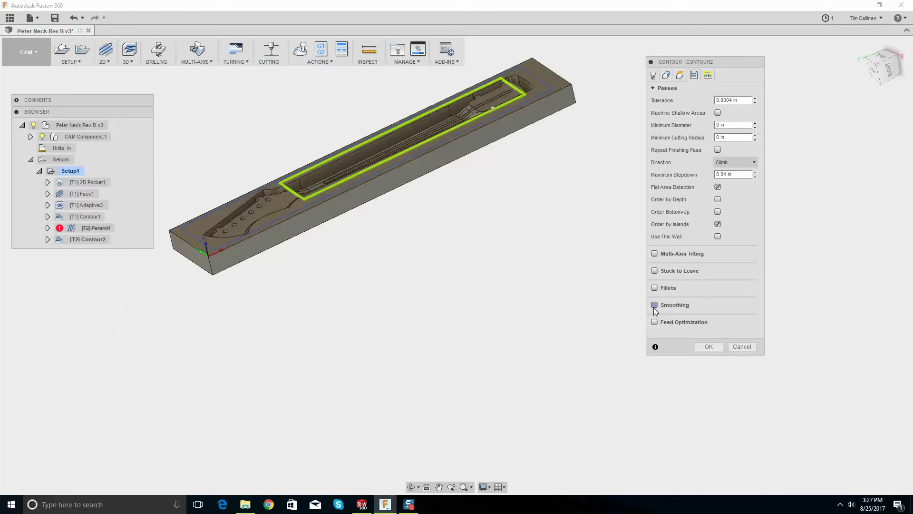
click(663, 305)
click(709, 347)
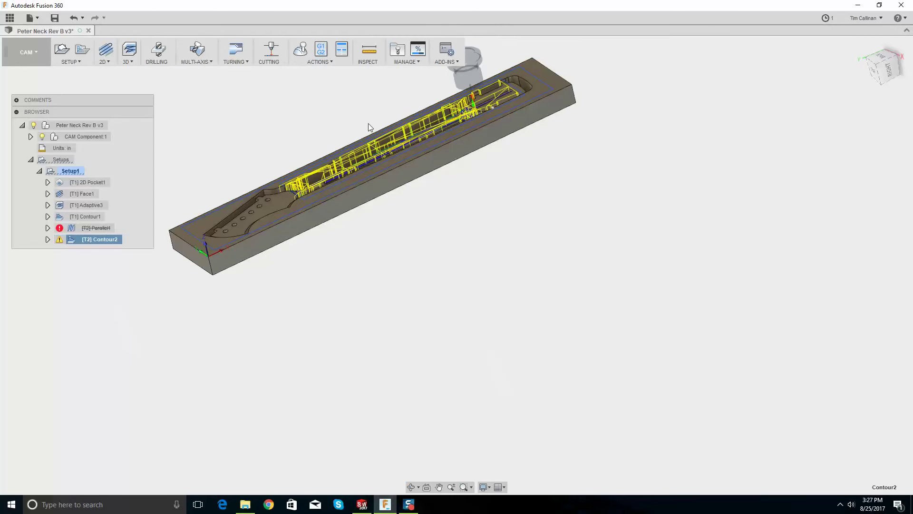
scroll(369, 128, up, 2)
shift+middle_drag(363, 121, 379, 147)
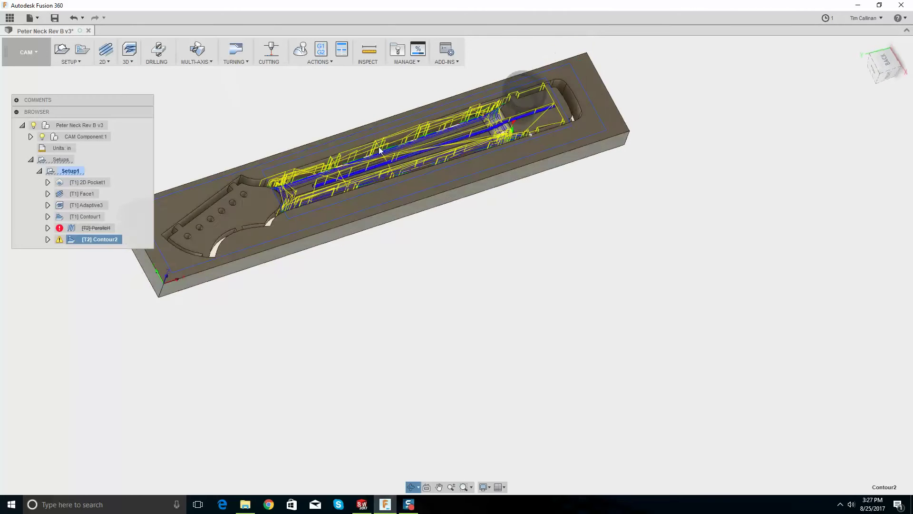
scroll(331, 185, up, 4)
scroll(331, 188, up, 1)
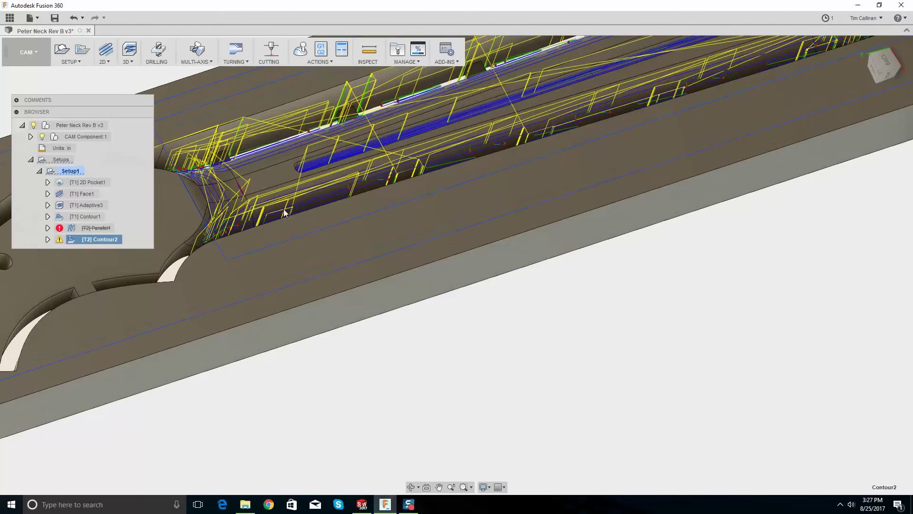
click(59, 240)
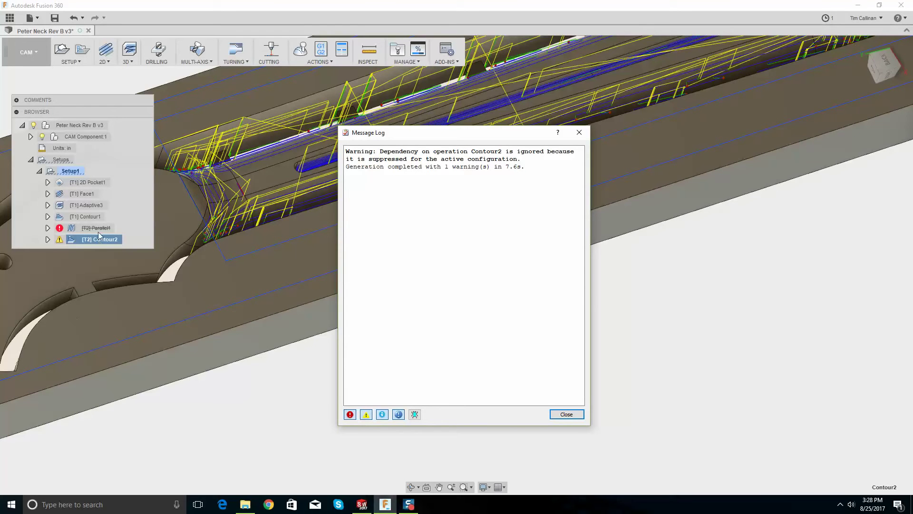
click(567, 414)
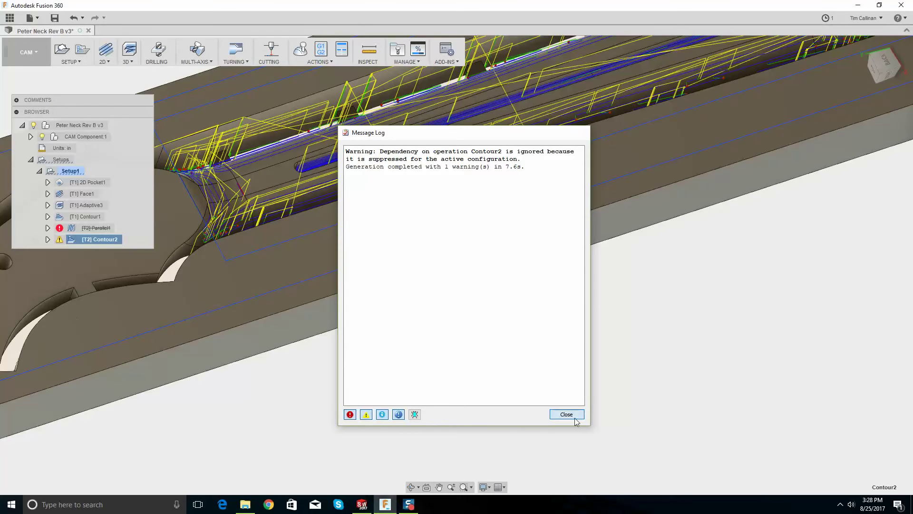
Move [T2] Parallel1 below Contour2, regenerate Contour2's toolpath, and view it from above
drag(81, 227, 77, 244)
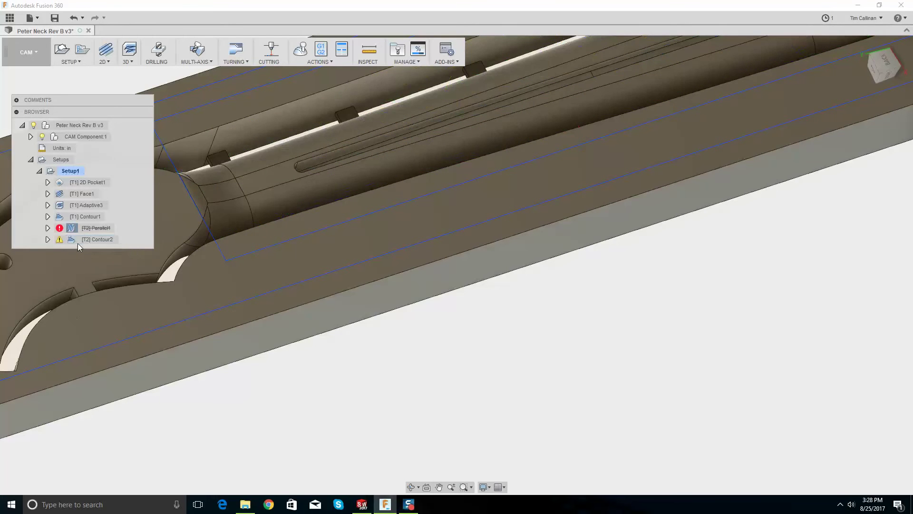
scroll(489, 262, down, 4)
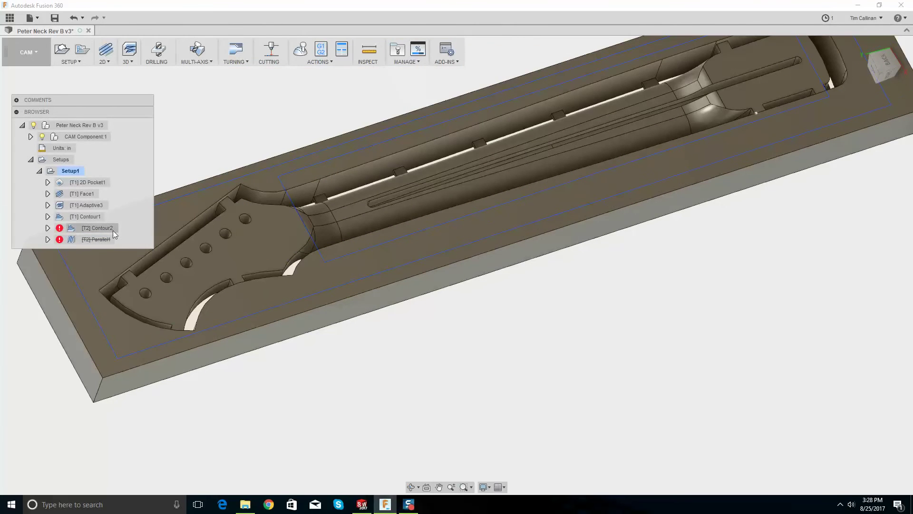
right_click(103, 229)
click(133, 251)
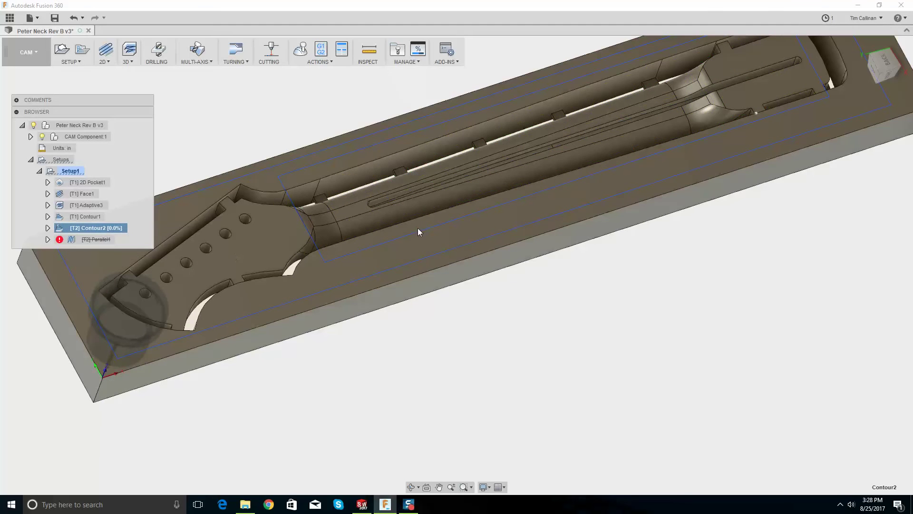
scroll(430, 205, down, 4)
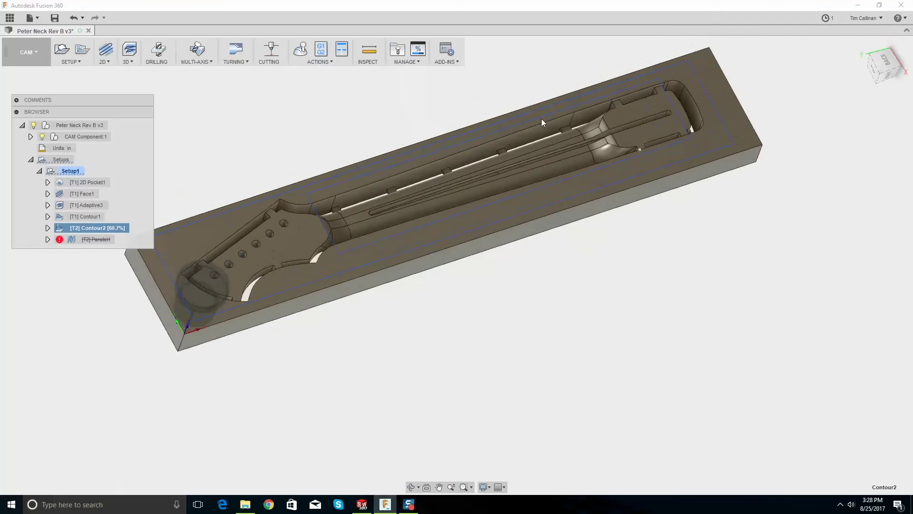
scroll(543, 119, up, 3)
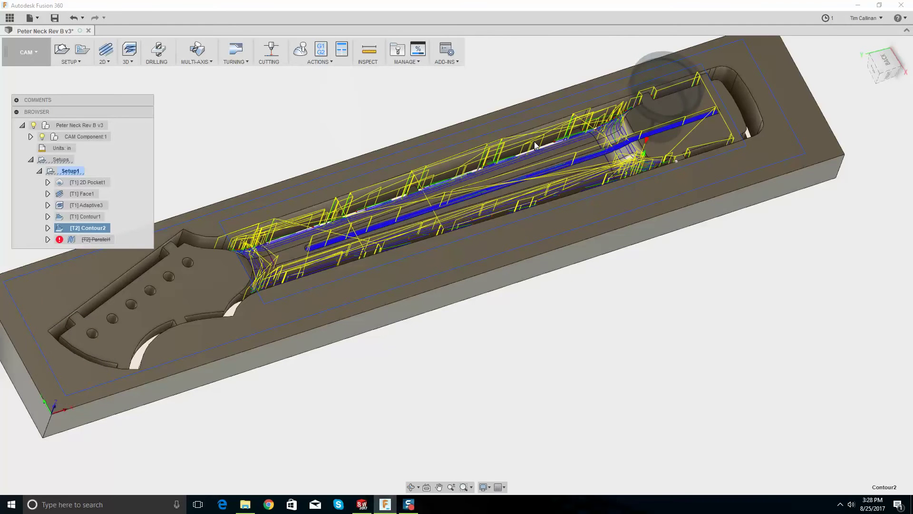
shift+middle_drag(507, 126, 501, 152)
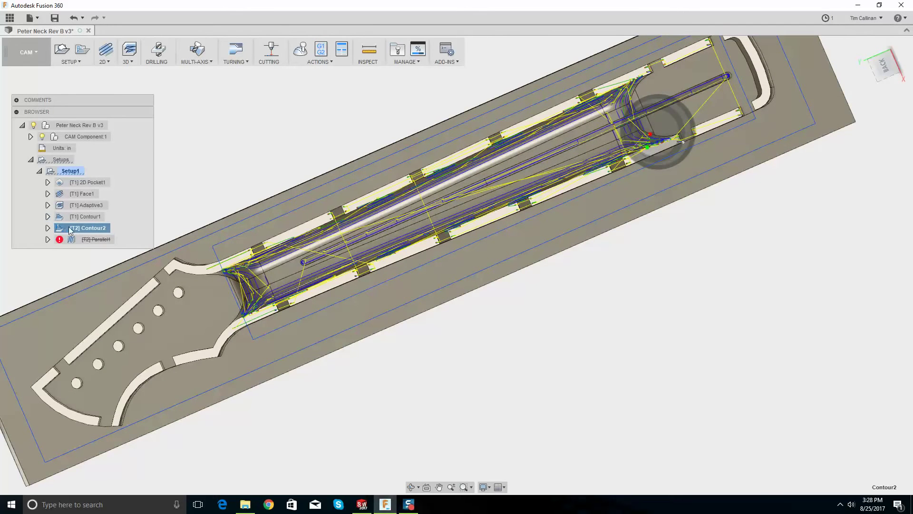
Review Contour2's Passes, Heights and Geometry settings and close without changes
right_click(90, 227)
click(115, 235)
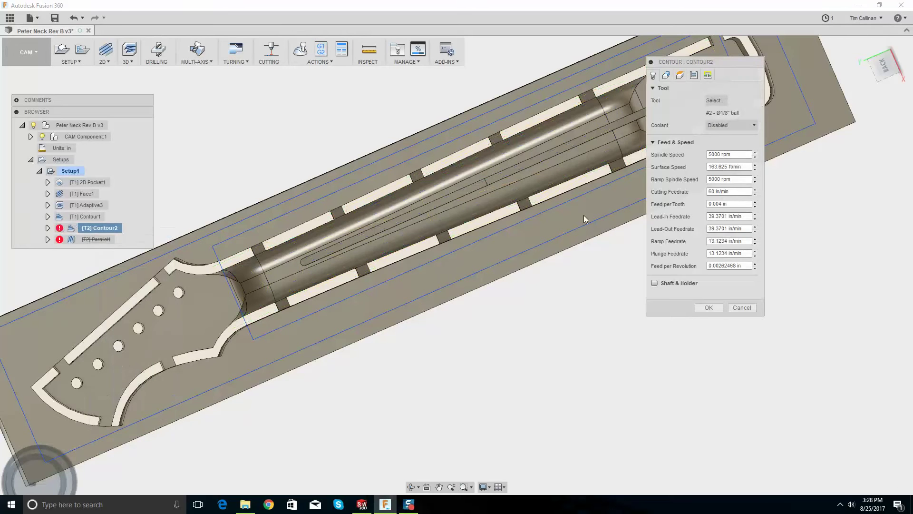
click(693, 75)
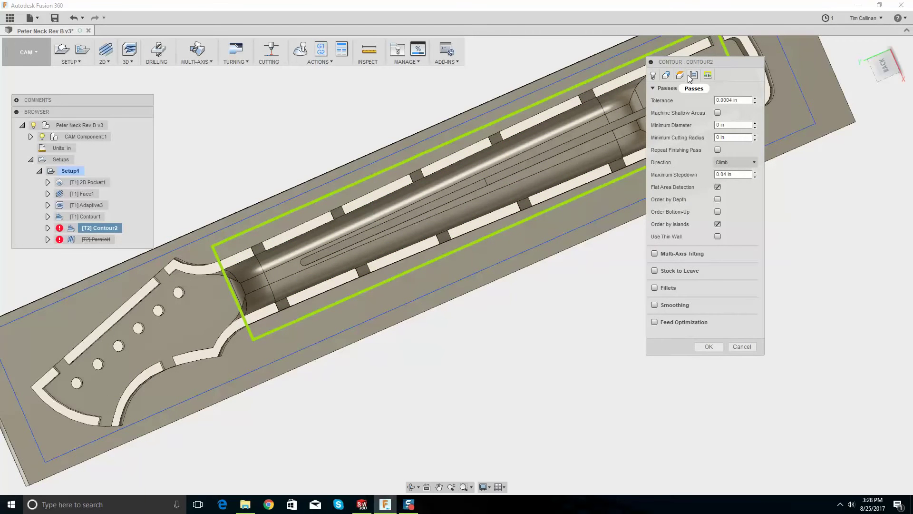
click(679, 75)
click(666, 76)
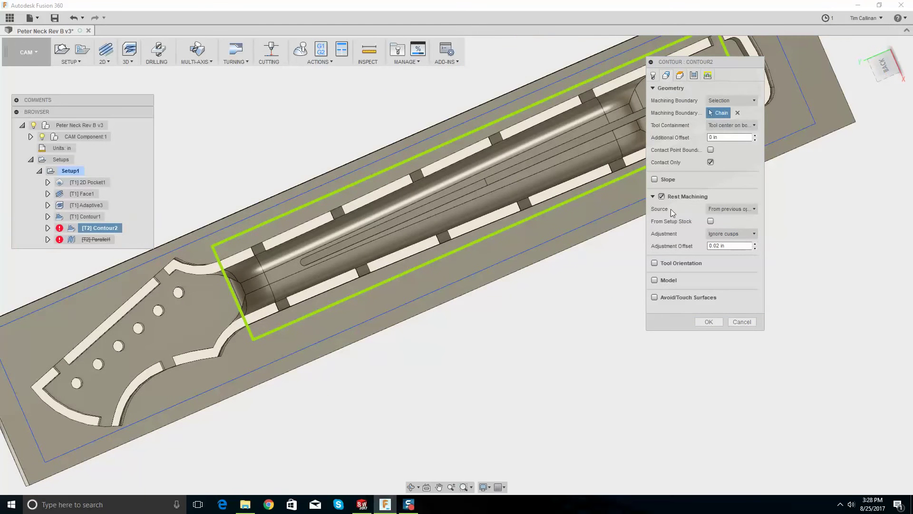
click(734, 320)
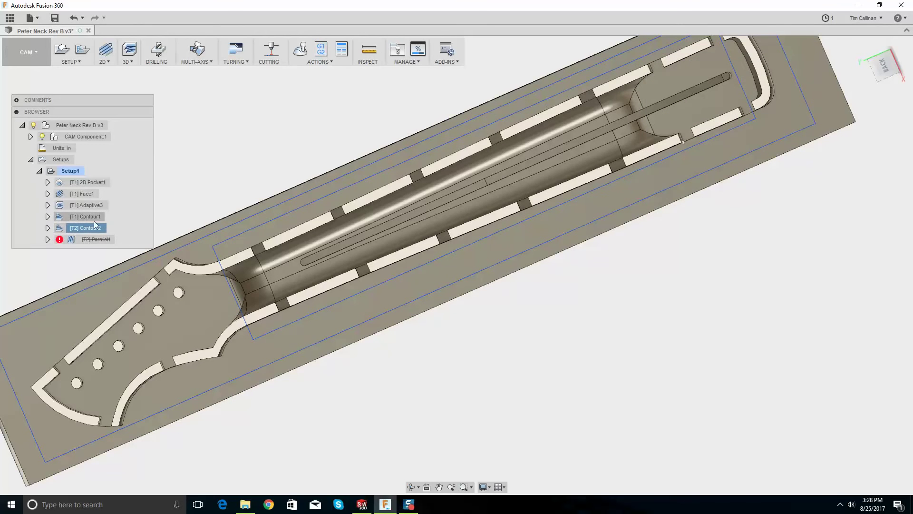
Select [T2] Contour2 and zoom and orbit along the neck to inspect its passes
shift+middle_drag(326, 240, 324, 222)
click(117, 232)
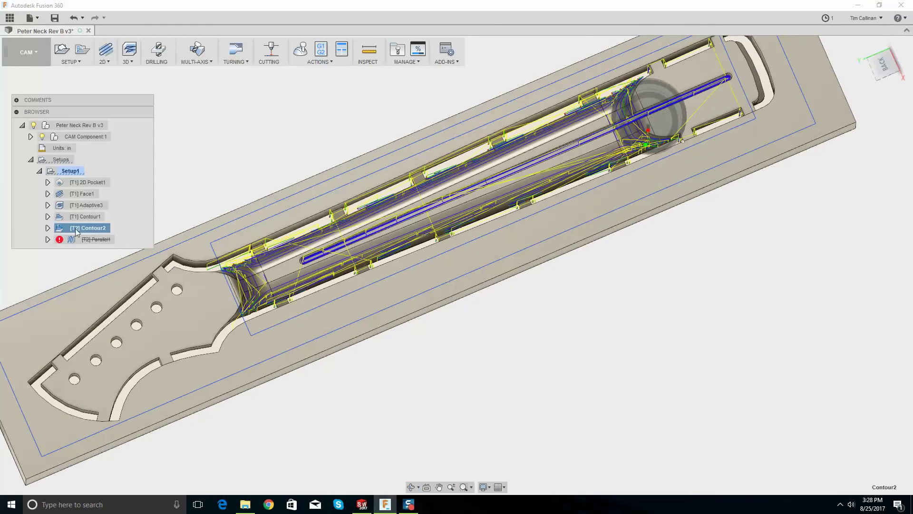
scroll(574, 187, up, 5)
scroll(574, 188, up, 2)
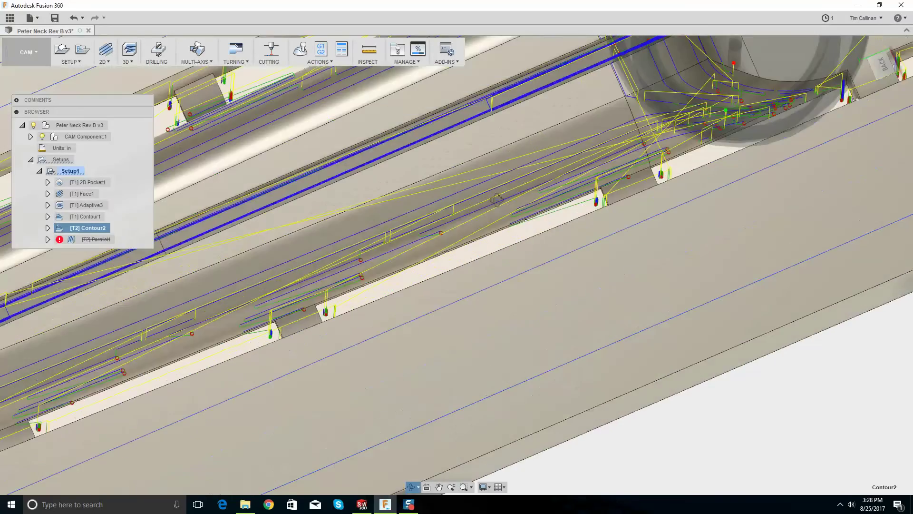
shift+middle_drag(574, 188, 507, 186)
right_click(107, 231)
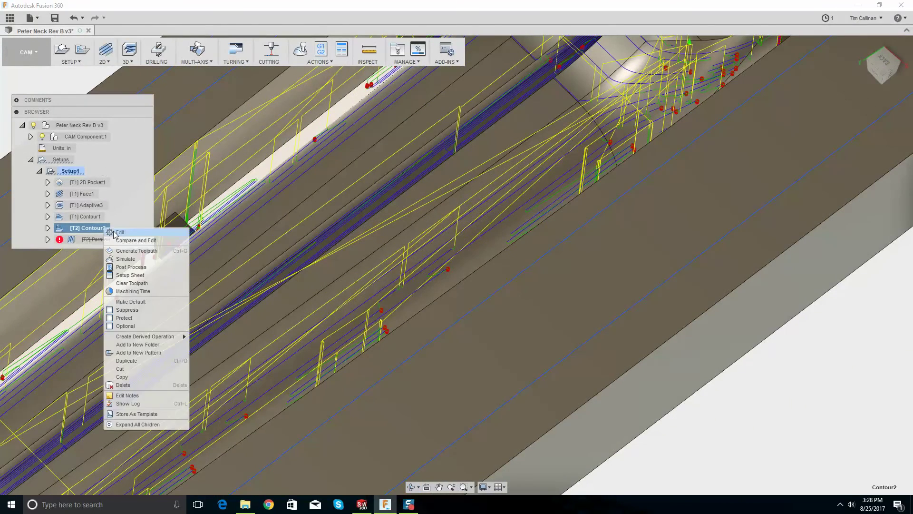
click(119, 232)
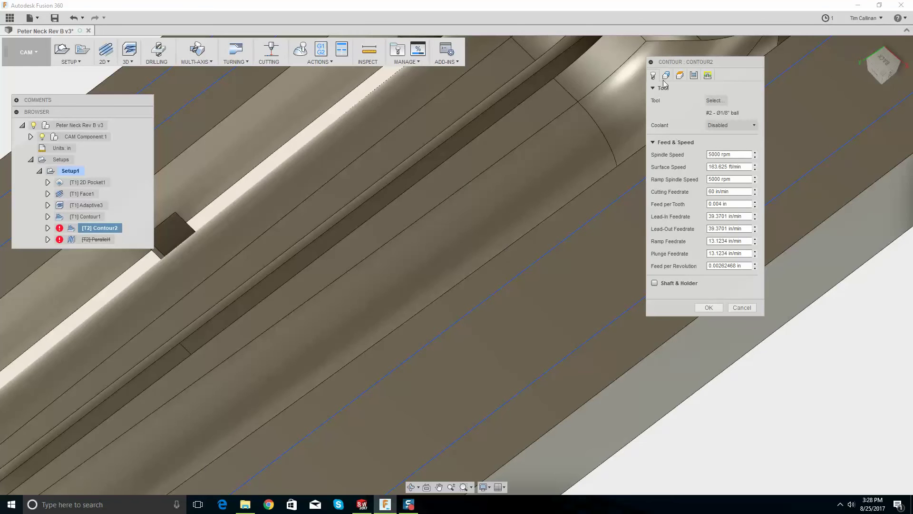
click(693, 75)
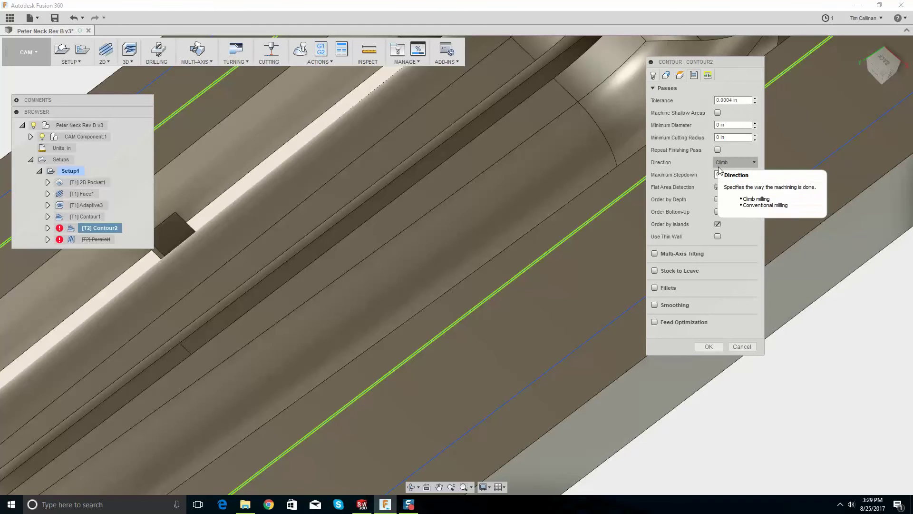
click(708, 76)
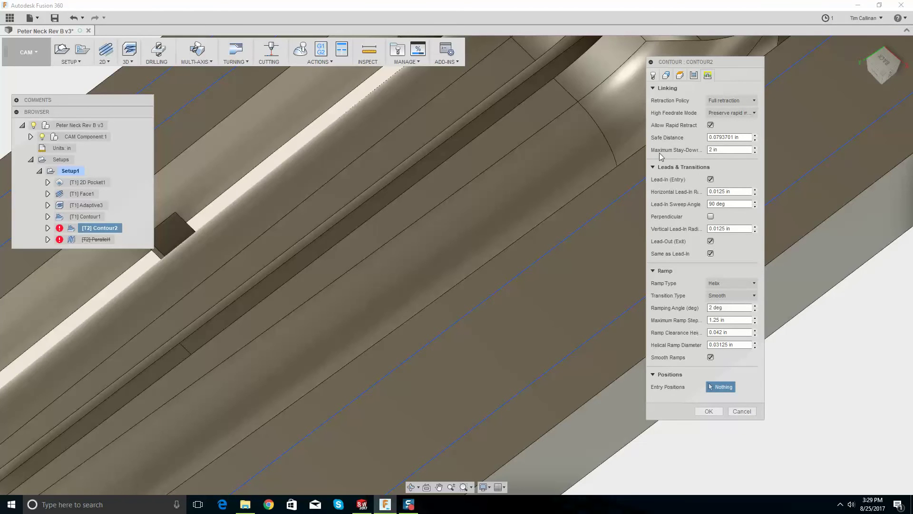
click(694, 75)
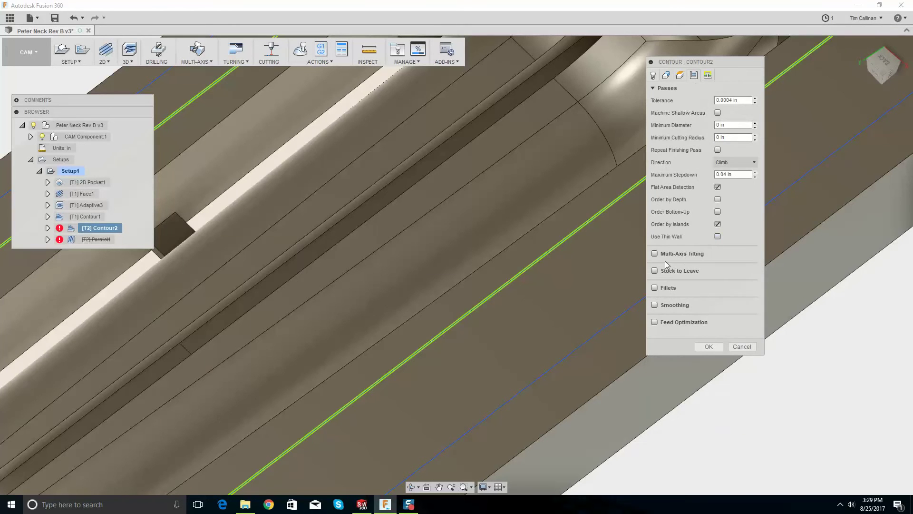
click(659, 305)
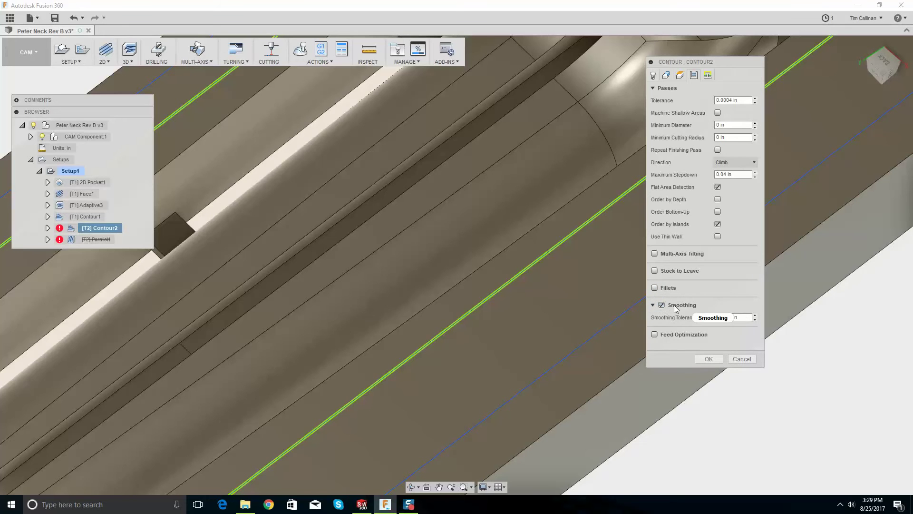
mouse_move(675, 304)
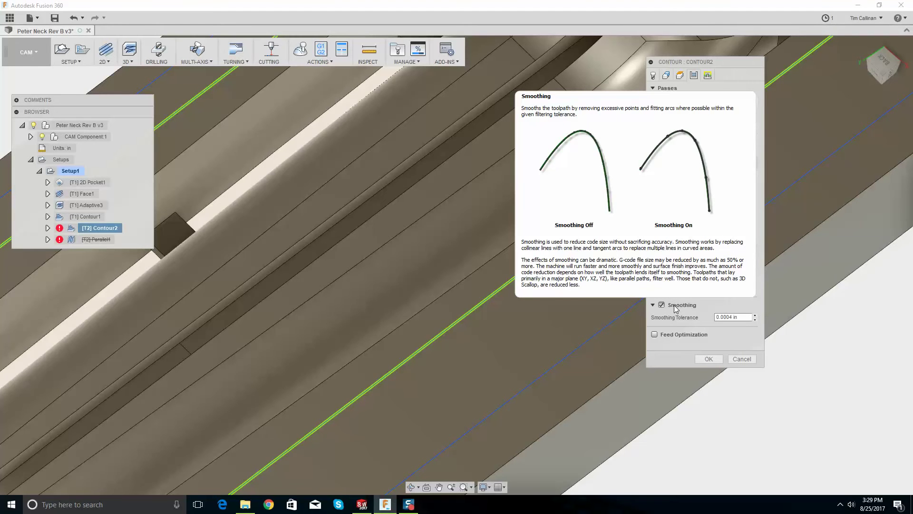
click(661, 305)
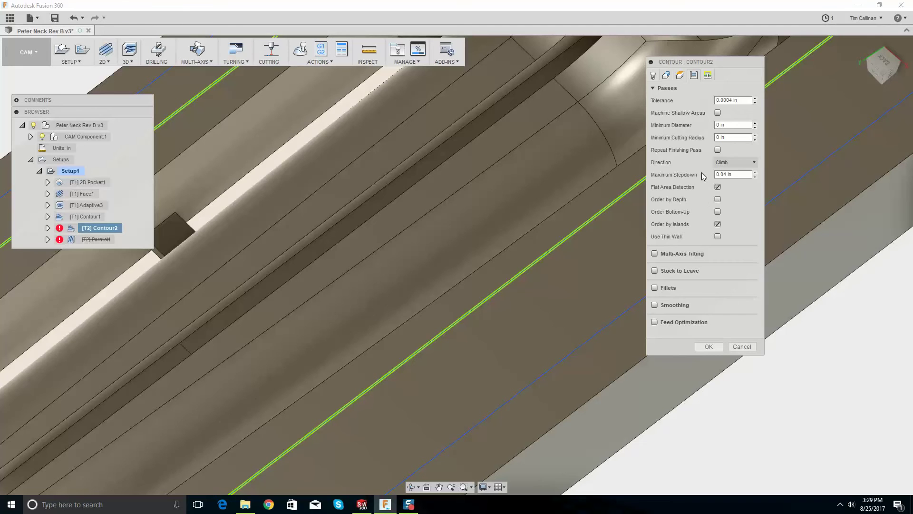
click(721, 162)
click(722, 163)
click(717, 149)
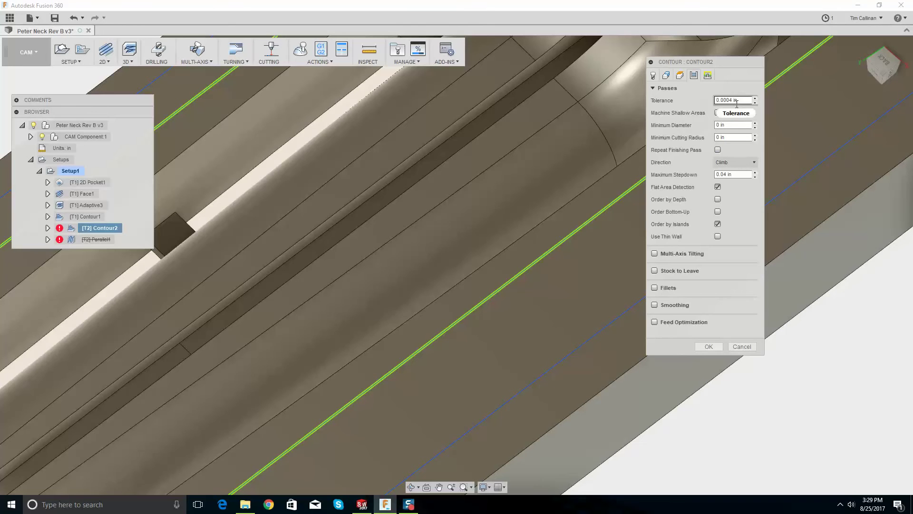
click(707, 76)
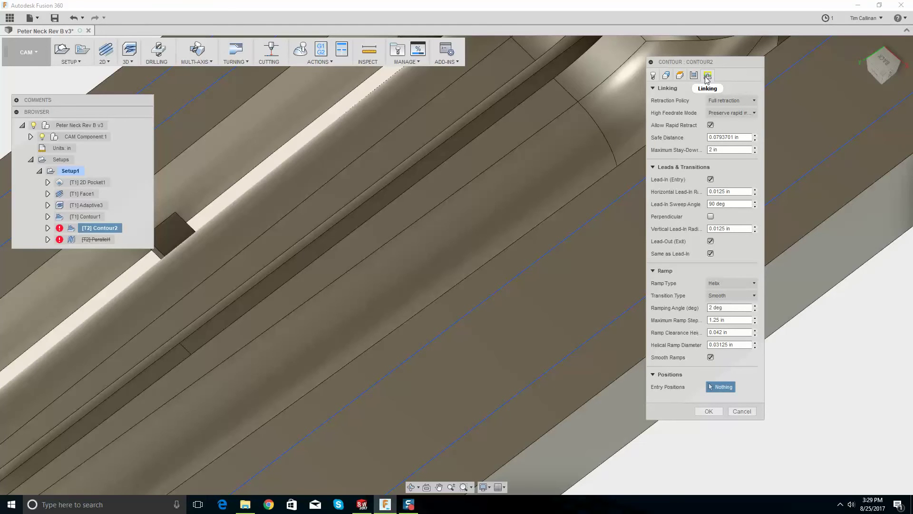
click(751, 412)
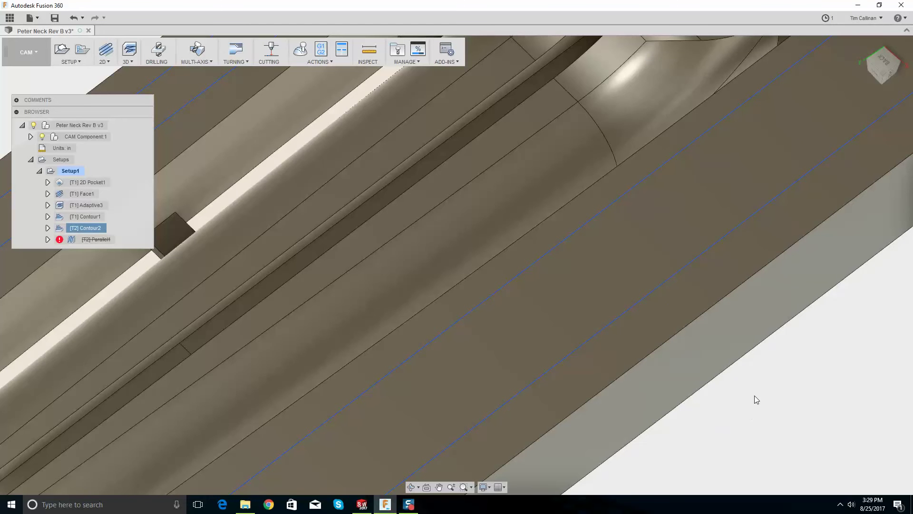
right_click(95, 233)
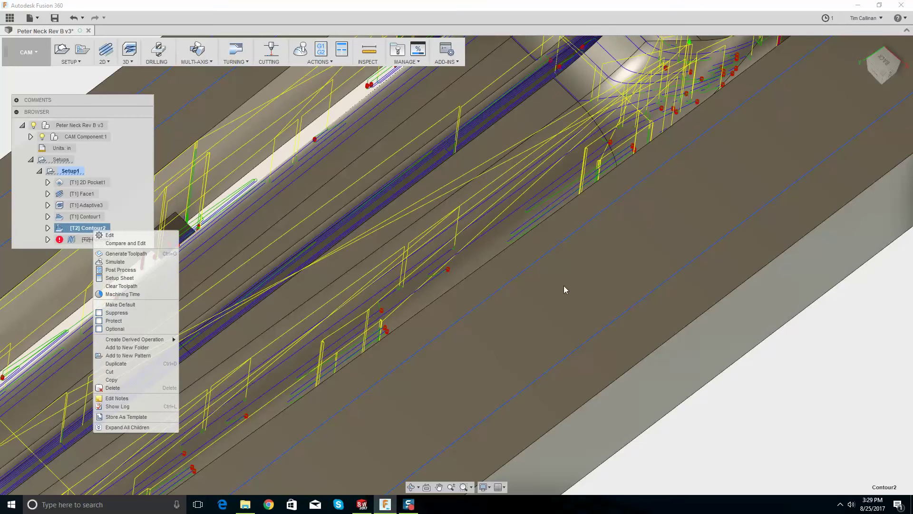
Delete [T2] Contour2 from Setup1 and bring up the 3D toolpath strategies list
scroll(521, 212, down, 3)
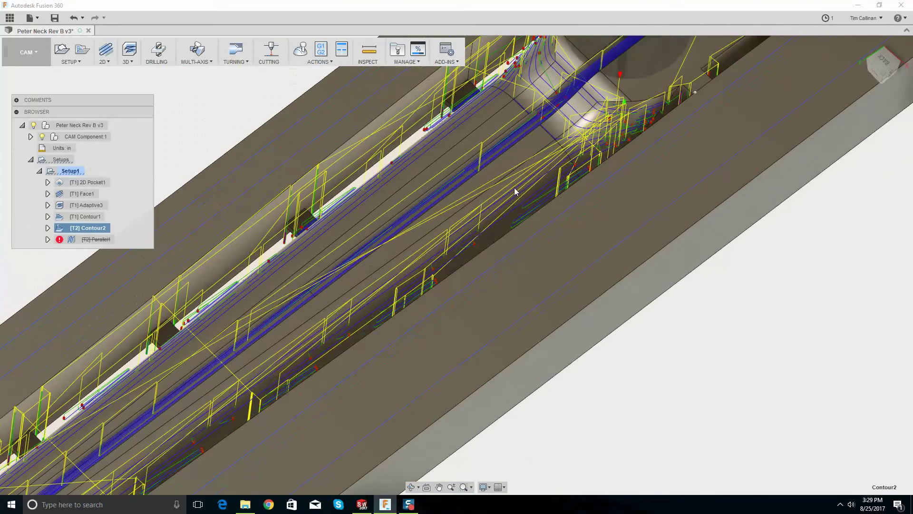
right_click(88, 231)
click(107, 385)
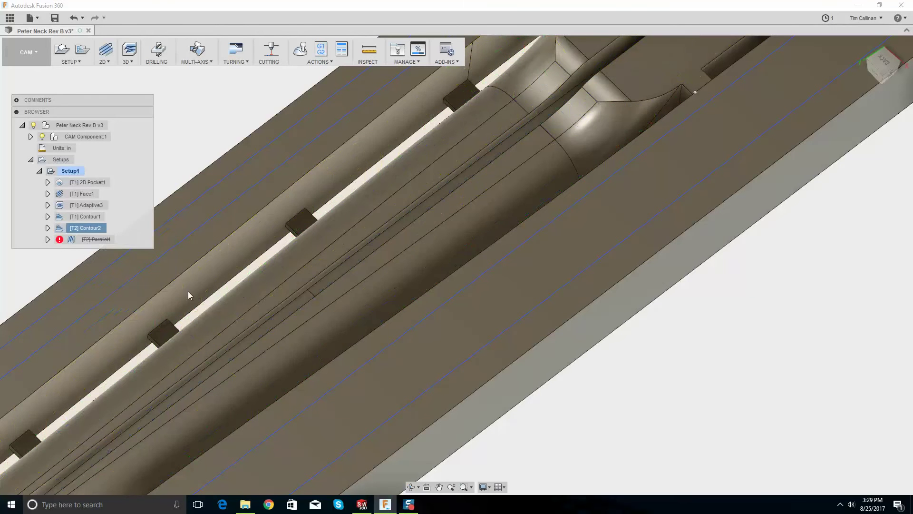
click(131, 61)
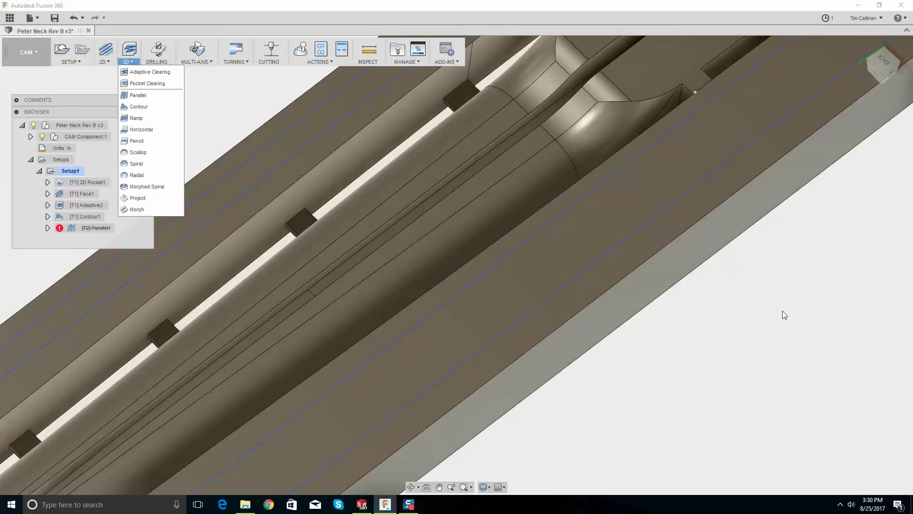
Unsuppress [T2] Parallel1 and check that it is active again
right_click(103, 227)
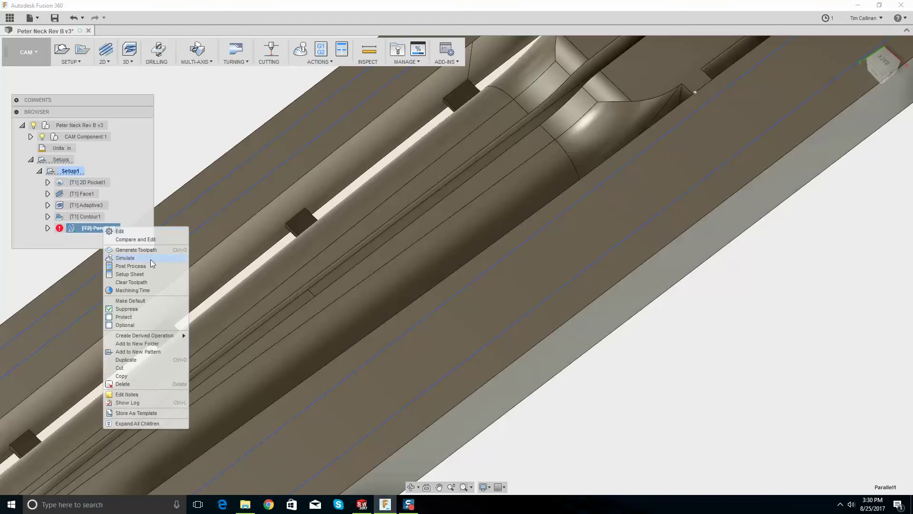
click(108, 309)
right_click(90, 229)
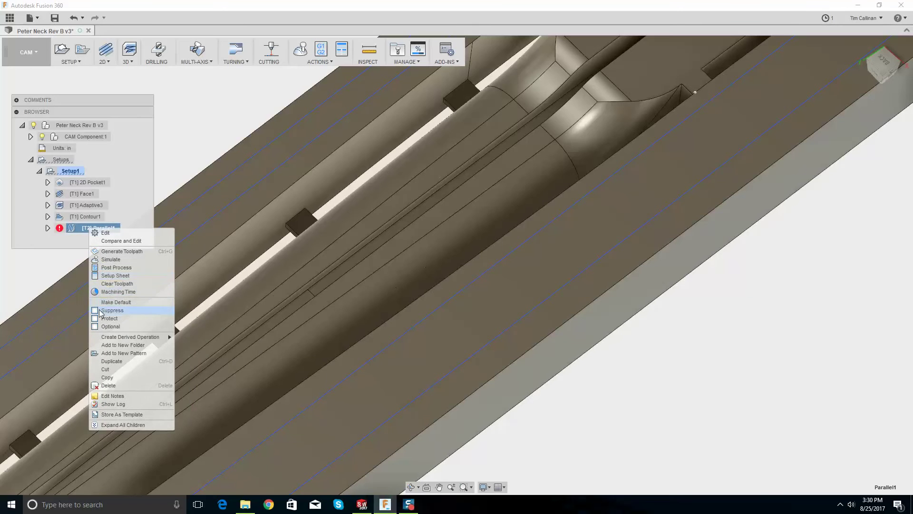
click(165, 207)
scroll(165, 206, down, 1)
Generate the Parallel1 finishing toolpath across the neck
right_click(76, 225)
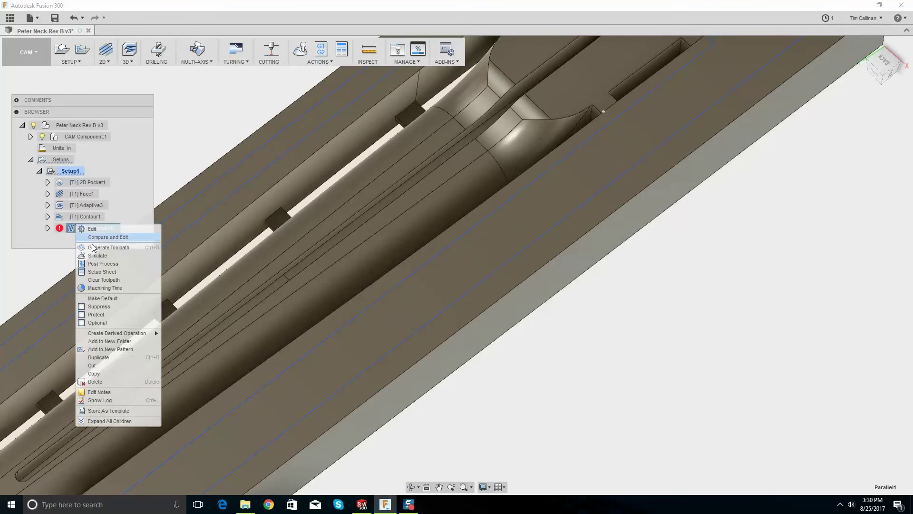
click(104, 248)
scroll(396, 229, down, 5)
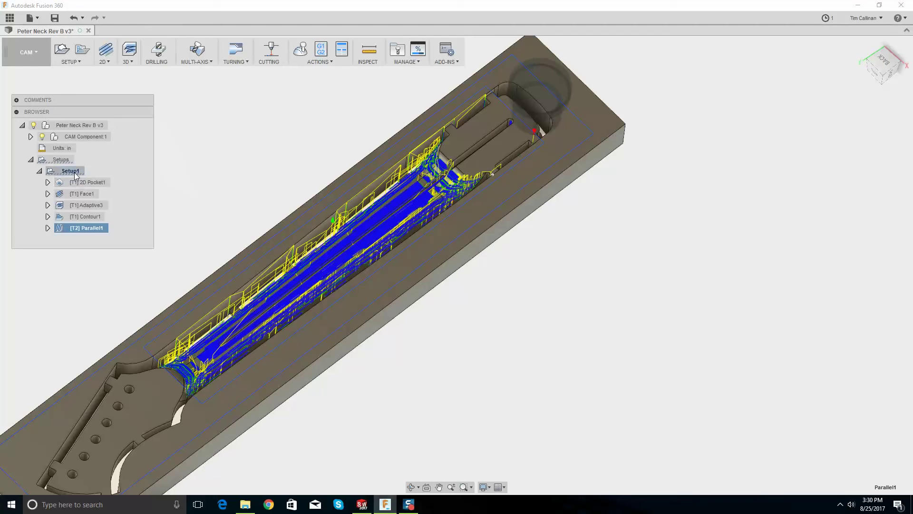
scroll(547, 249, down, 2)
Hide the toolpath display, select Setup1, and fit the whole stock in view
click(535, 297)
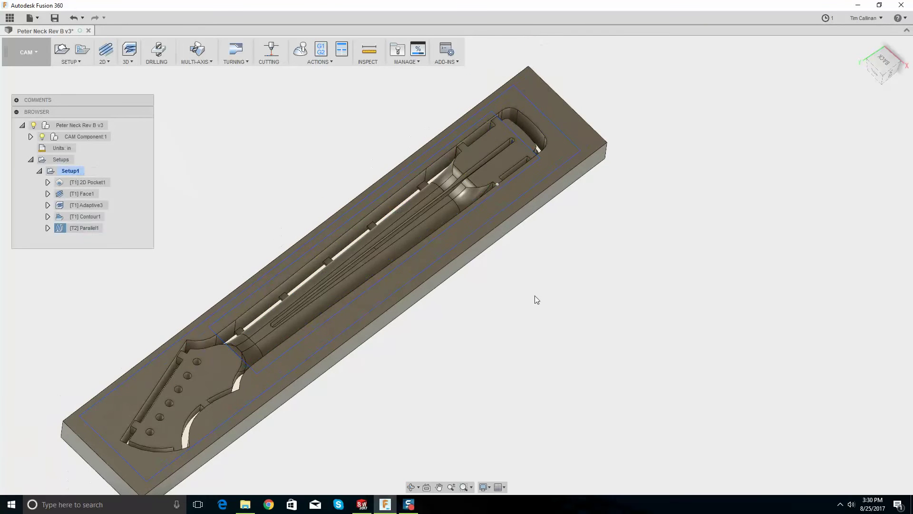
click(59, 172)
scroll(329, 179, down, 1)
shift+middle_drag(328, 179, 364, 238)
middle_click(364, 238)
middle_click(364, 238)
scroll(364, 238, down, 3)
scroll(552, 161, up, 1)
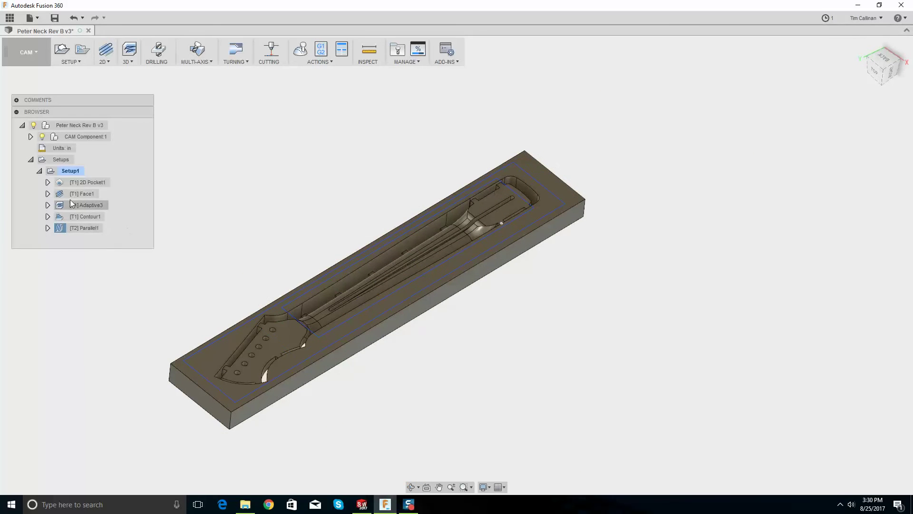
Start a new setup (Setup2) and orbit the stock to view its opposite face
right_click(57, 159)
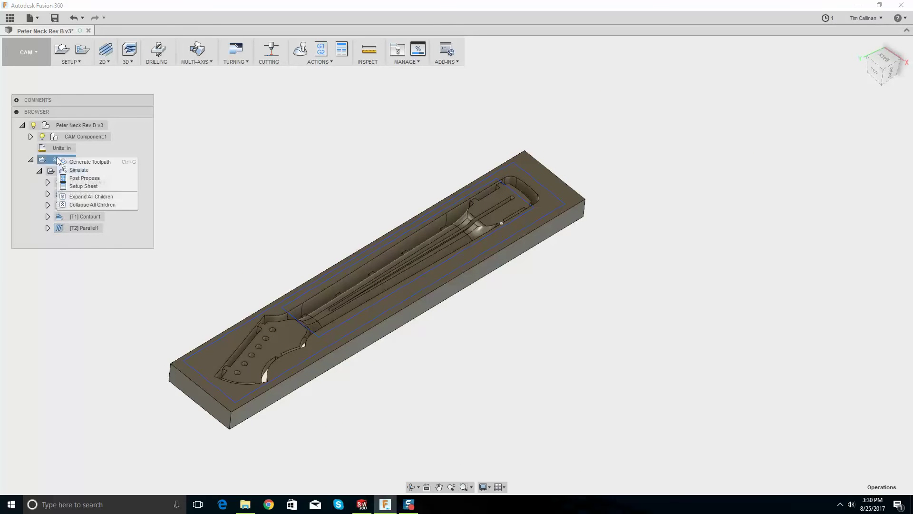
click(61, 67)
click(64, 62)
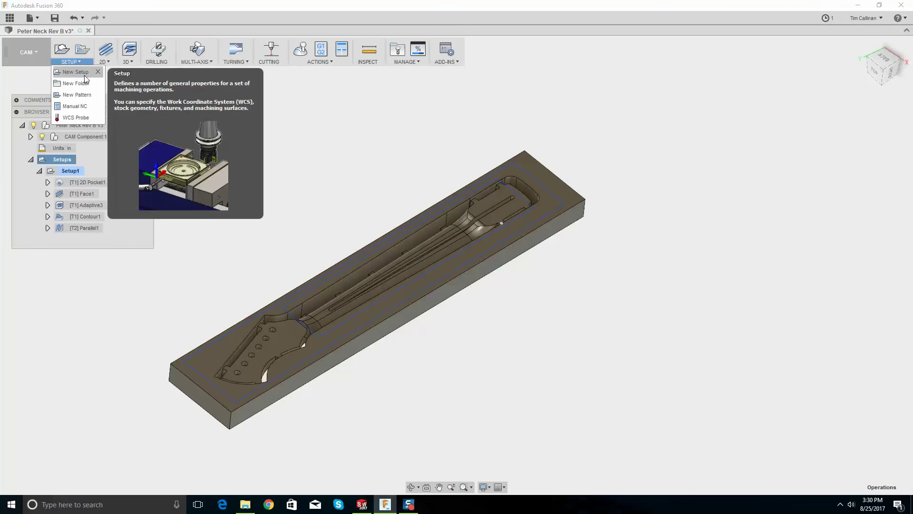
click(85, 76)
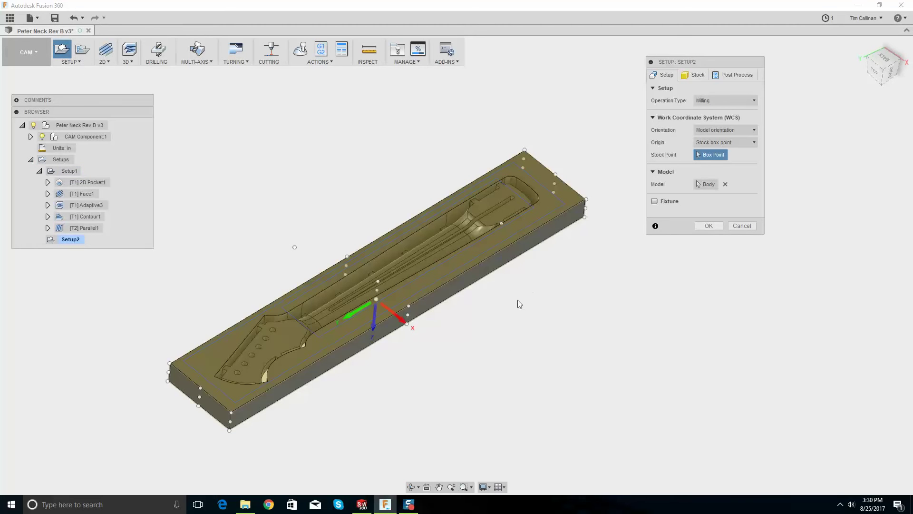
shift+middle_drag(493, 336, 493, 336)
drag(488, 319, 495, 178)
key(Escape)
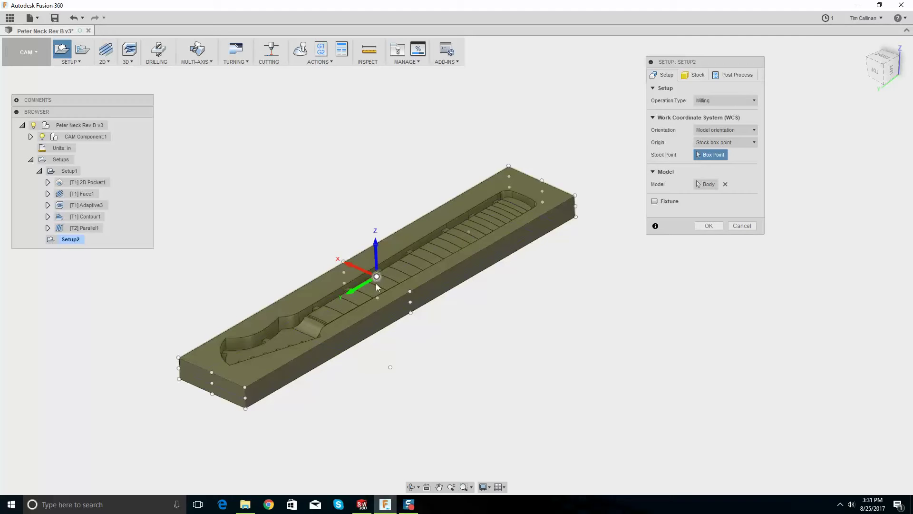
Orient Setup2's WCS by X and Y axes, X along the block's long edge, Y flipped
click(245, 387)
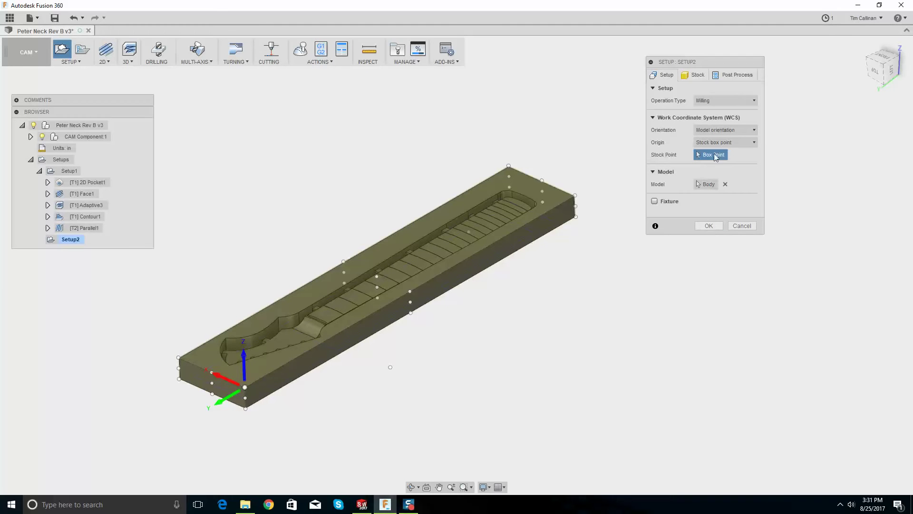
click(724, 130)
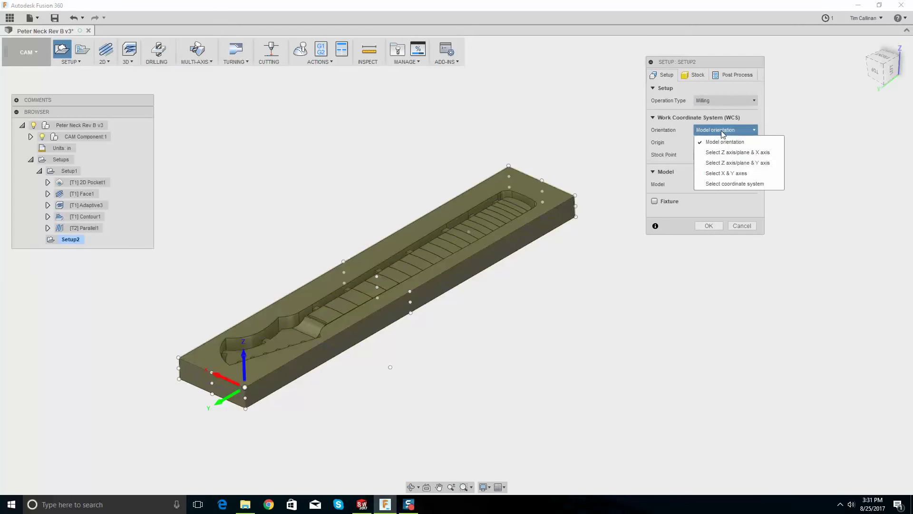
click(729, 174)
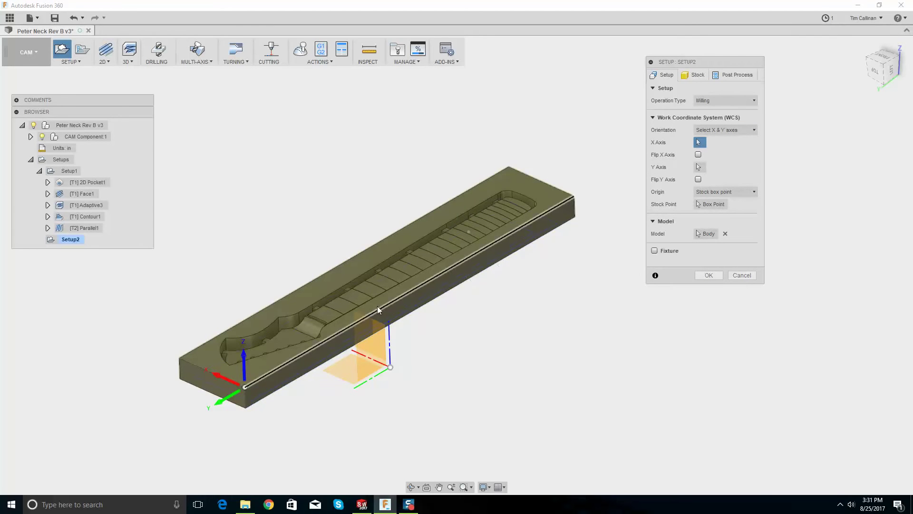
click(394, 305)
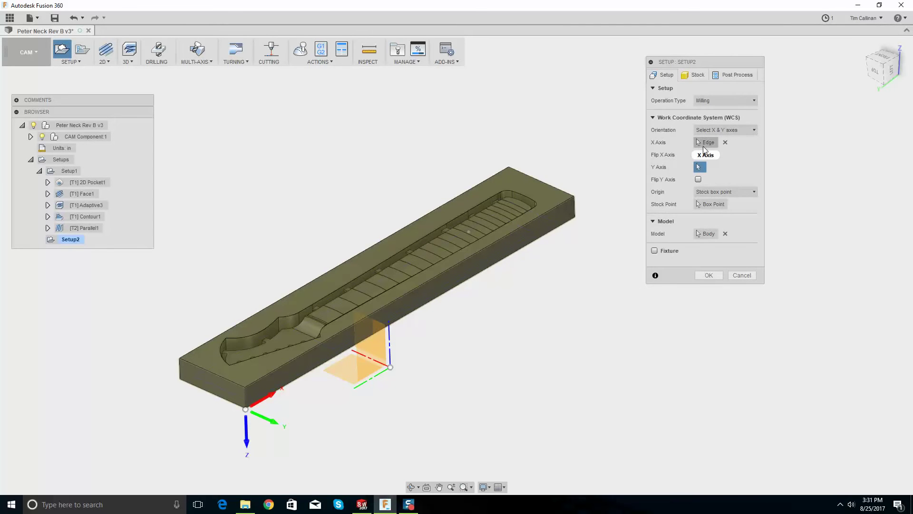
click(698, 180)
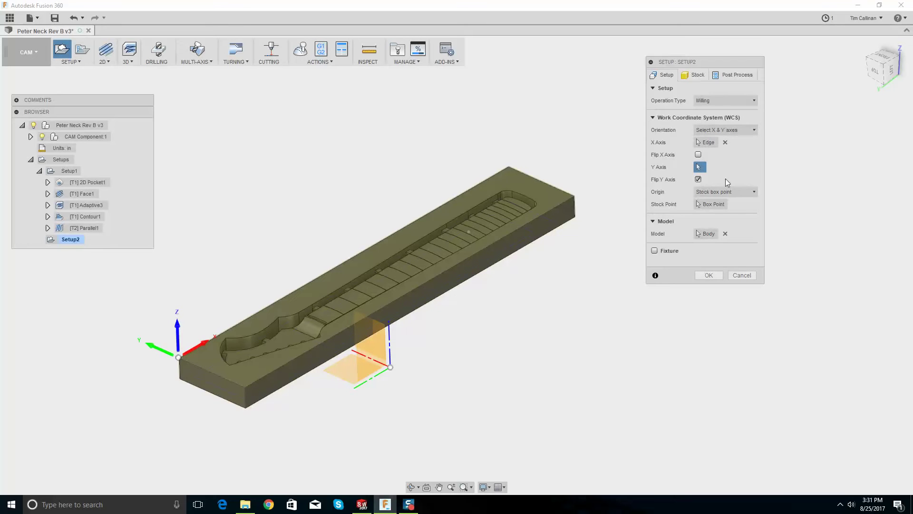
Set the WCS origin to the block's front-left bottom corner point and confirm Setup2
click(715, 195)
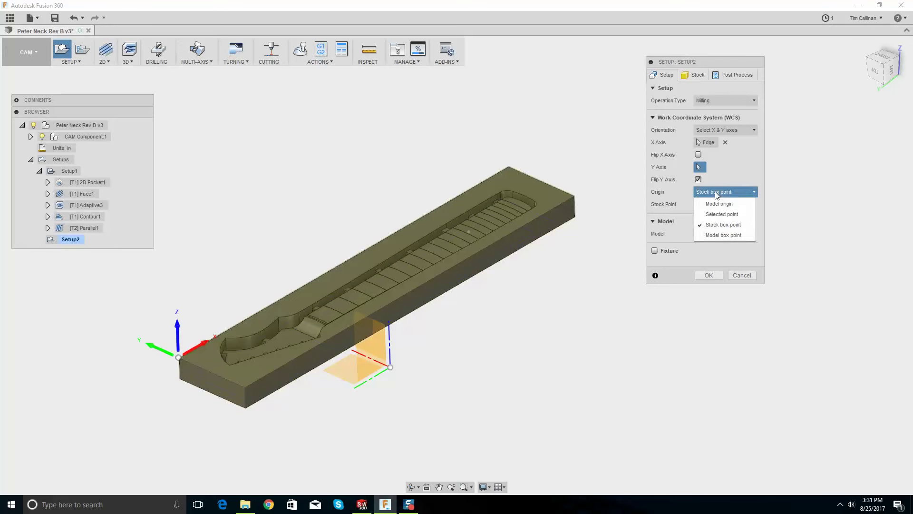
click(716, 214)
click(246, 387)
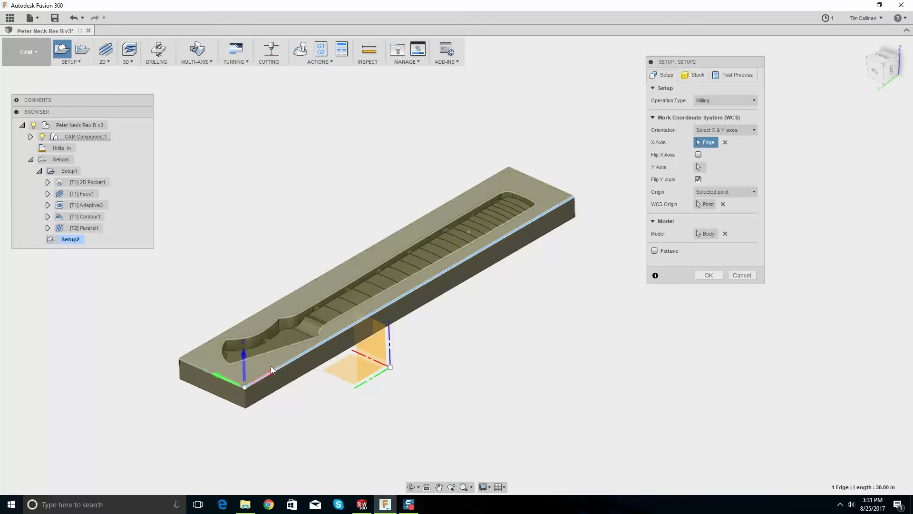
click(708, 275)
shift+middle_drag(447, 223, 397, 235)
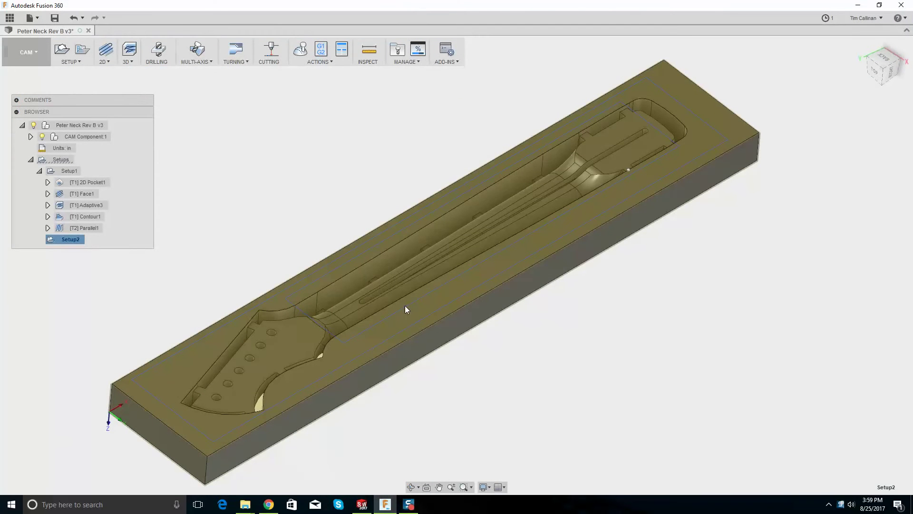
click(307, 157)
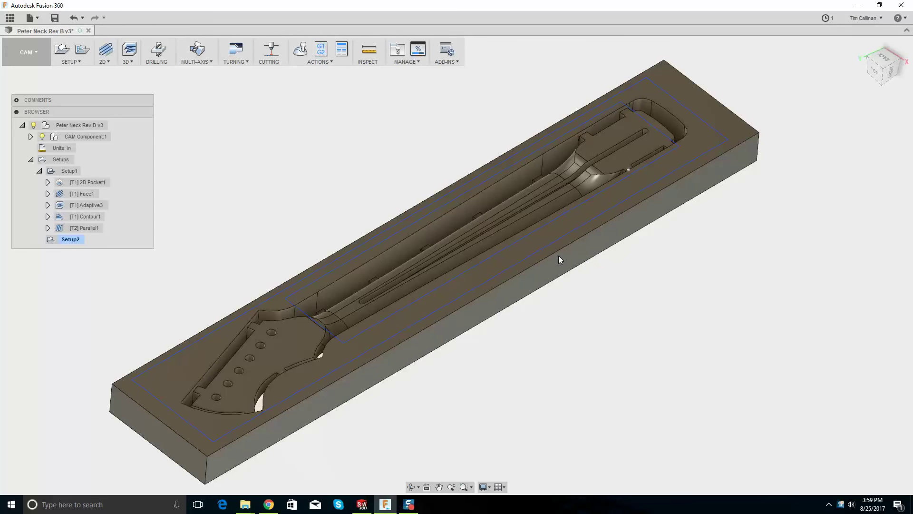
mouse_move(584, 271)
shift+middle_down()
mouse_move(585, 250)
mouse_move(589, 267)
shift+middle_up()
scroll(419, 220, down, 2)
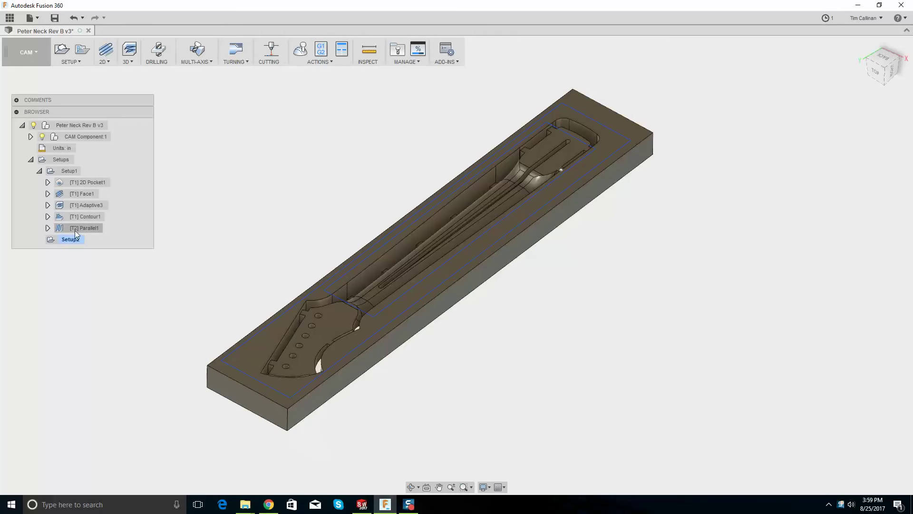
mouse_move(617, 224)
shift+middle_down()
mouse_move(629, 230)
mouse_move(634, 220)
mouse_move(633, 231)
shift+middle_up()
shift+middle_drag(454, 233, 485, 120)
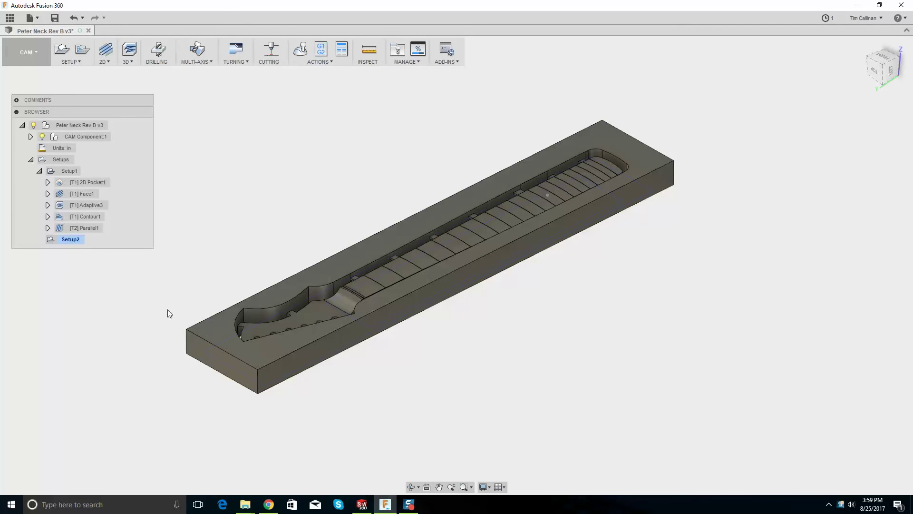
shift+middle_drag(387, 200, 472, 190)
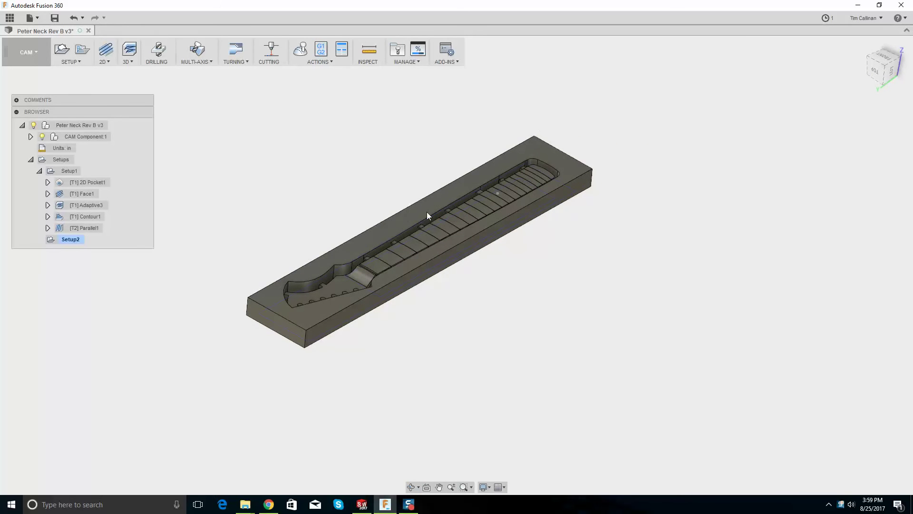
scroll(427, 212, up, 5)
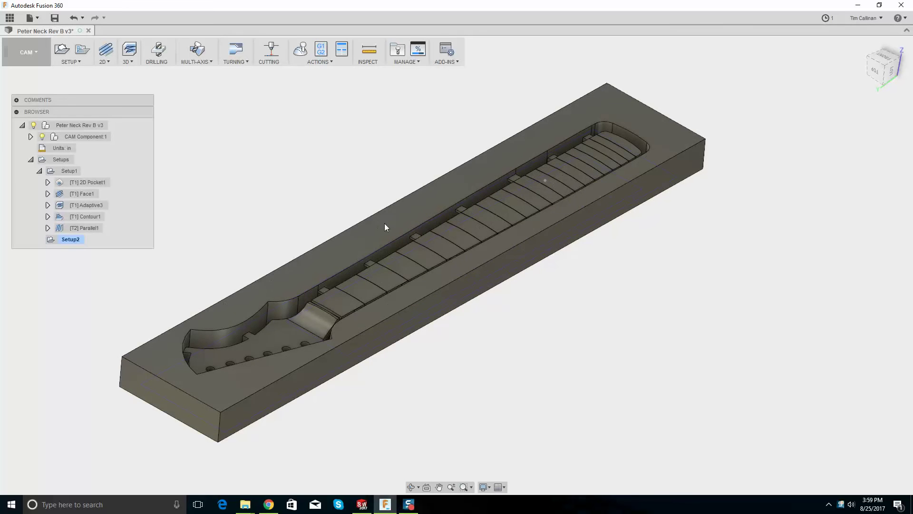
mouse_move(362, 250)
shift+middle_down()
mouse_move(365, 226)
mouse_move(365, 249)
shift+middle_up()
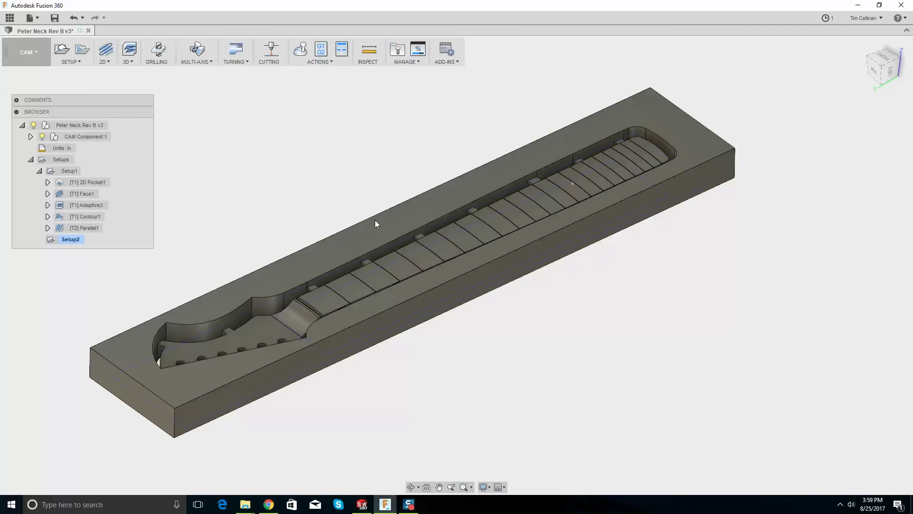
click(58, 238)
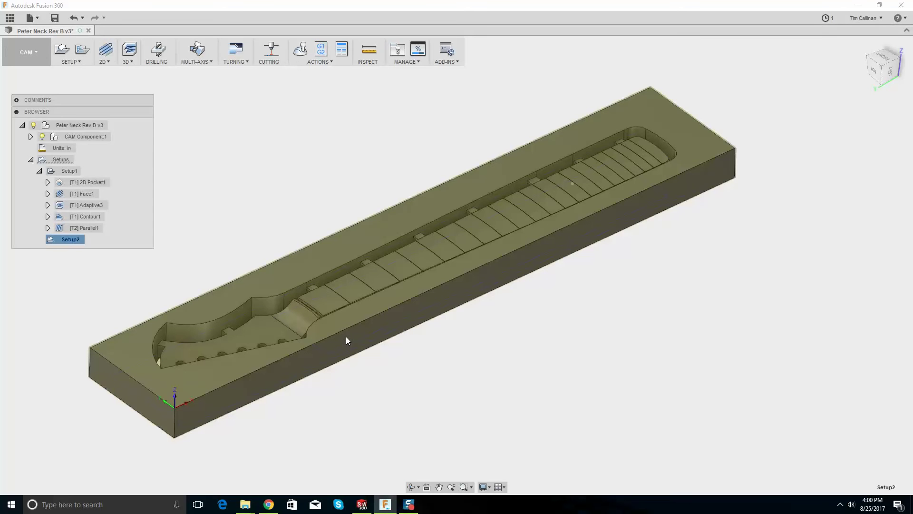
click(325, 181)
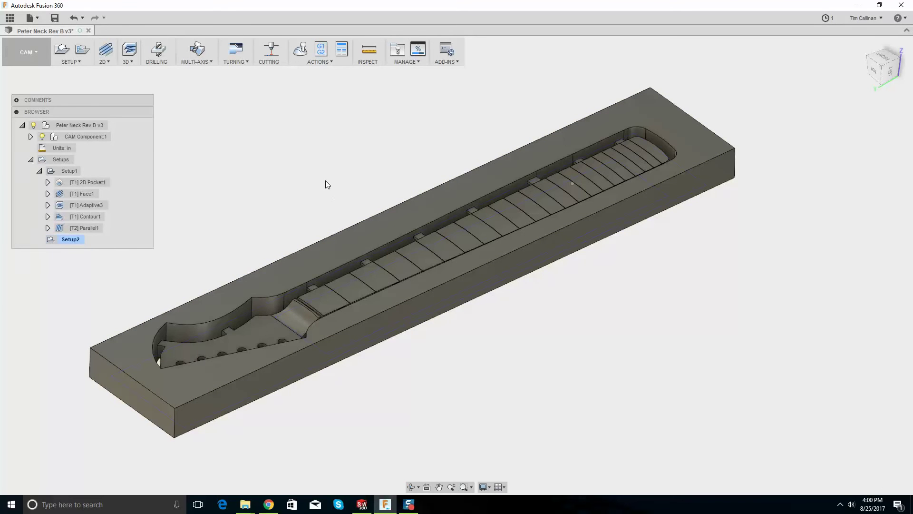
mouse_move(363, 212)
shift+middle_down()
mouse_move(359, 249)
mouse_move(357, 228)
mouse_move(370, 209)
shift+middle_up()
scroll(628, 168, up, 5)
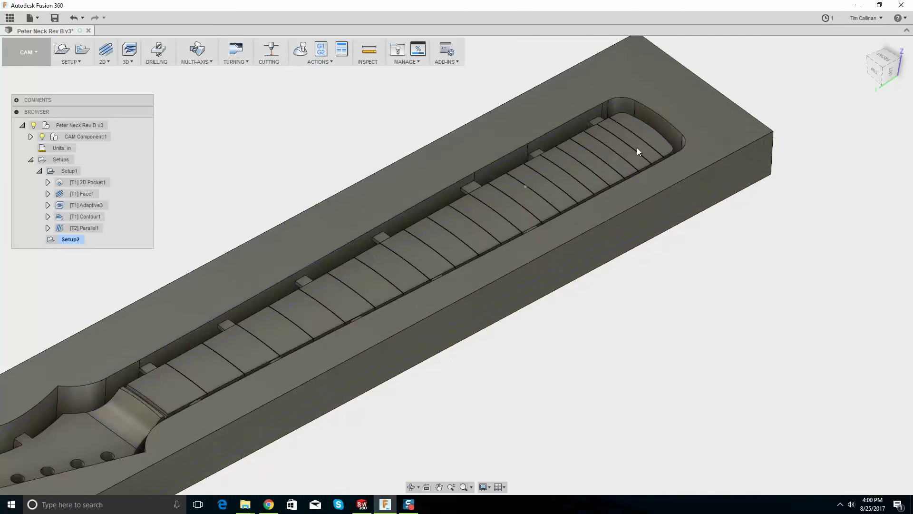
scroll(524, 188, down, 5)
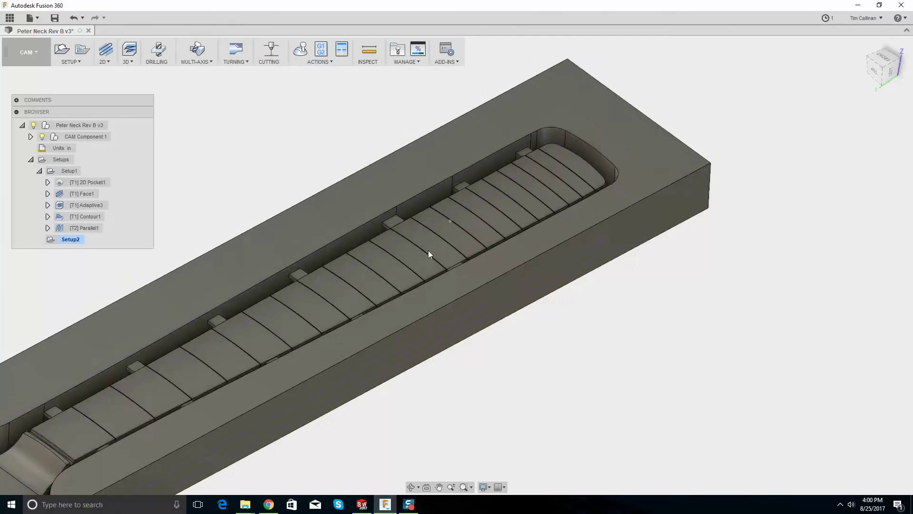
scroll(153, 400, up, 10)
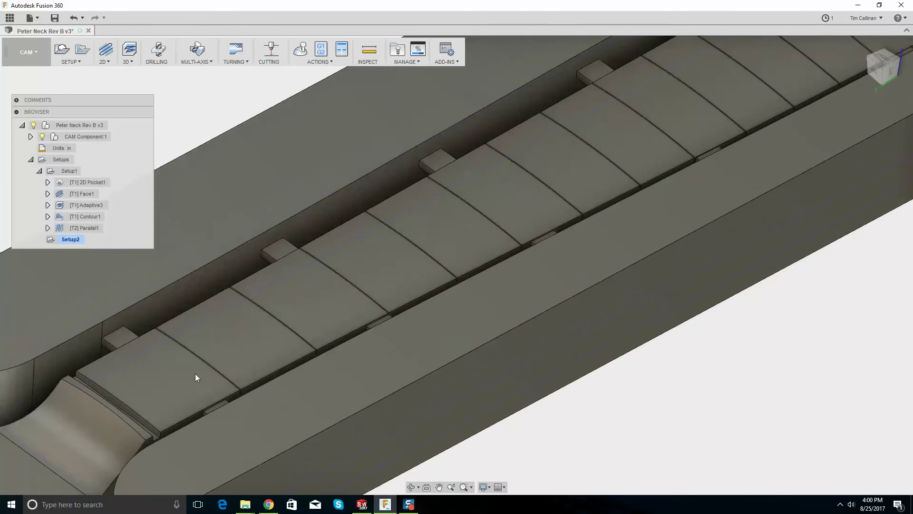
scroll(230, 359, down, 6)
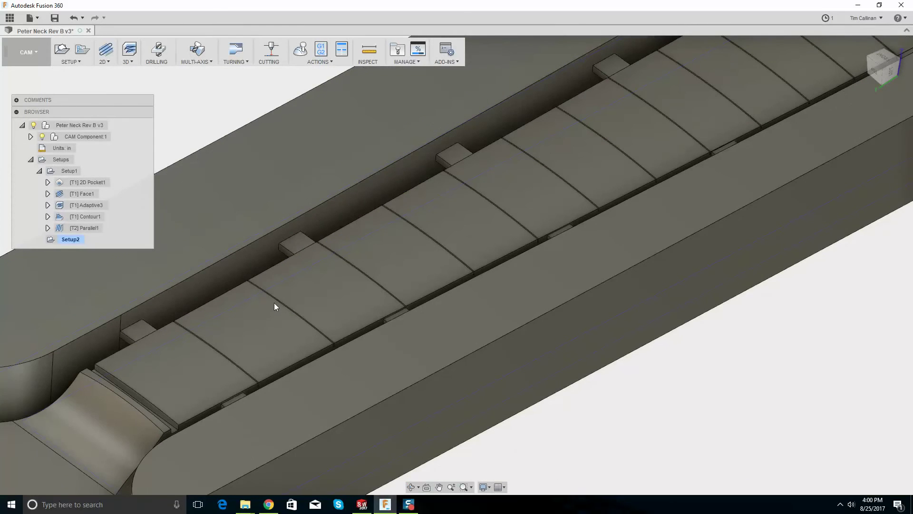
scroll(275, 301, down, 3)
scroll(276, 302, down, 4)
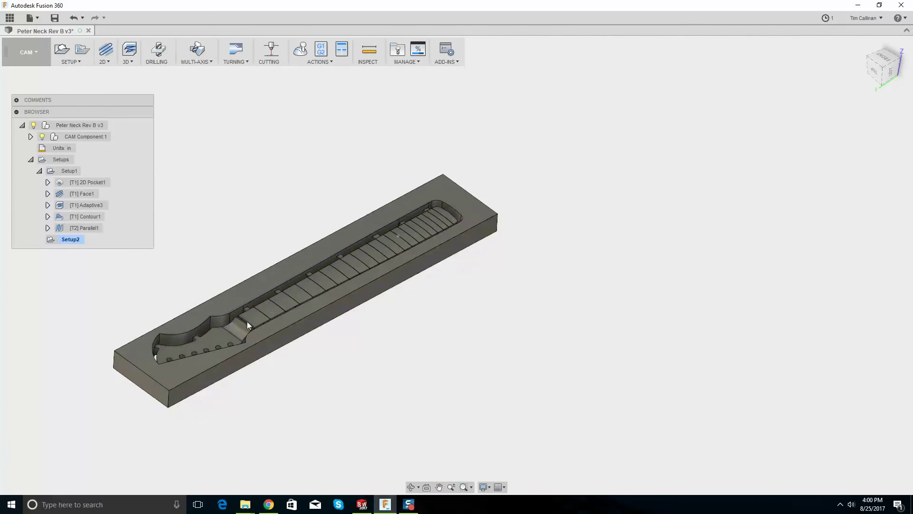
scroll(209, 343, up, 3)
shift+middle_drag(205, 326, 195, 339)
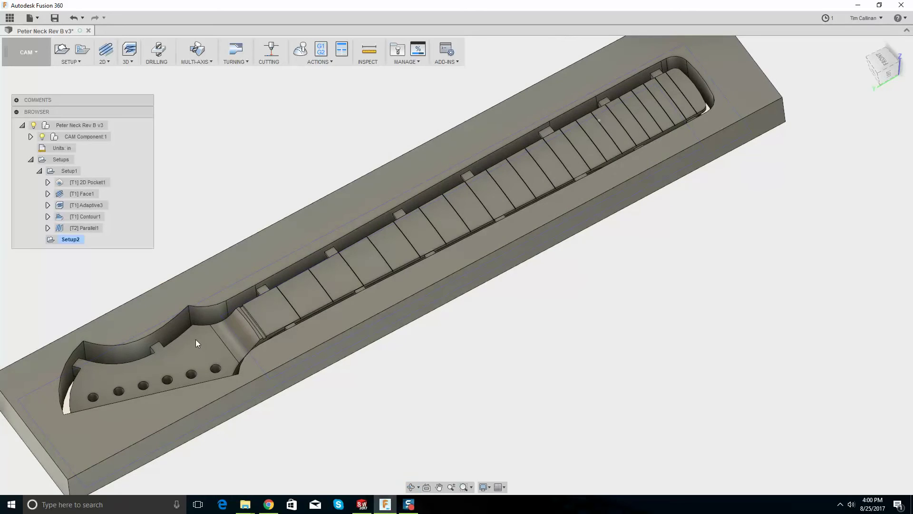
mouse_move(174, 310)
shift+middle_down()
mouse_move(187, 326)
mouse_move(181, 314)
shift+middle_up()
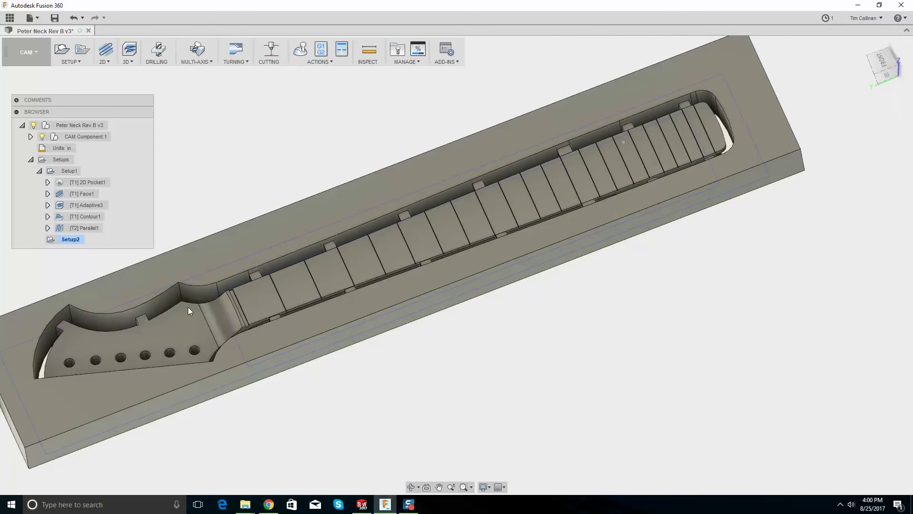
shift+middle_drag(189, 301, 207, 273)
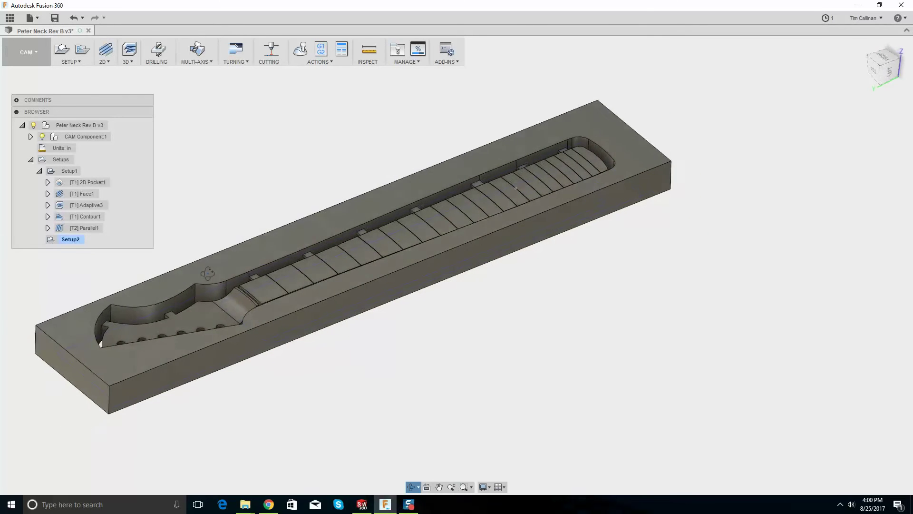
Add an Adaptive Clearing operation to Setup2 using tool 1 - Ø1/4" flat end mill
right_click(79, 238)
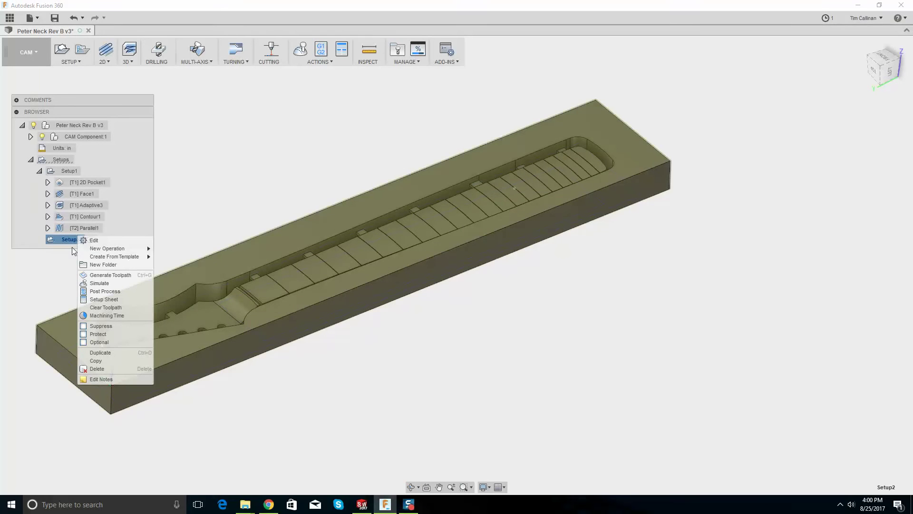
mouse_move(123, 248)
mouse_move(184, 264)
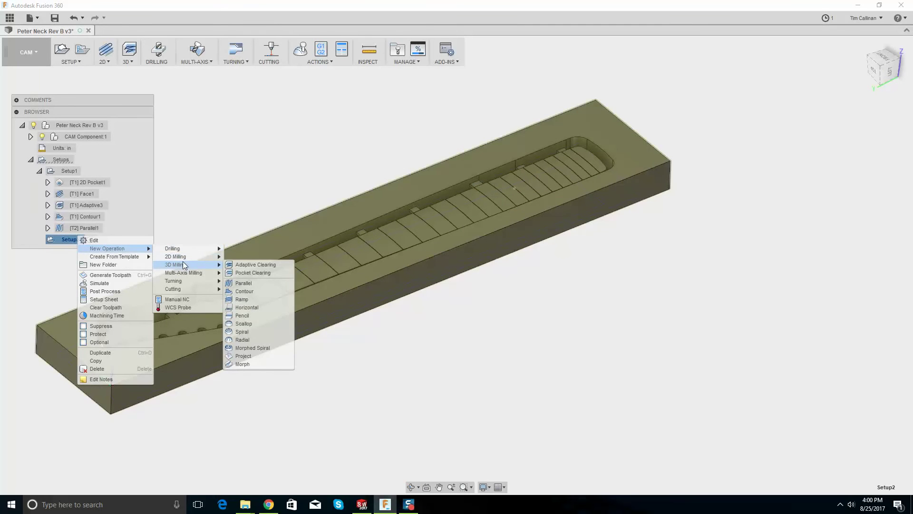
click(263, 264)
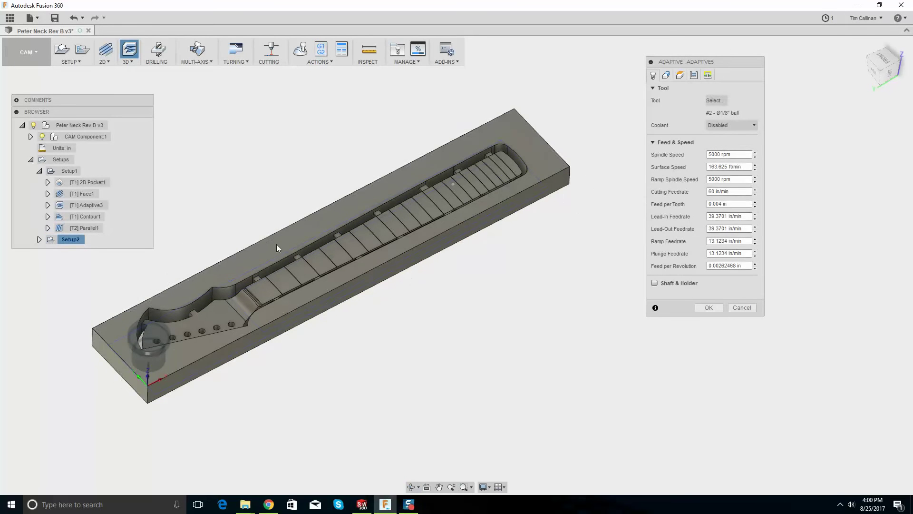
click(715, 102)
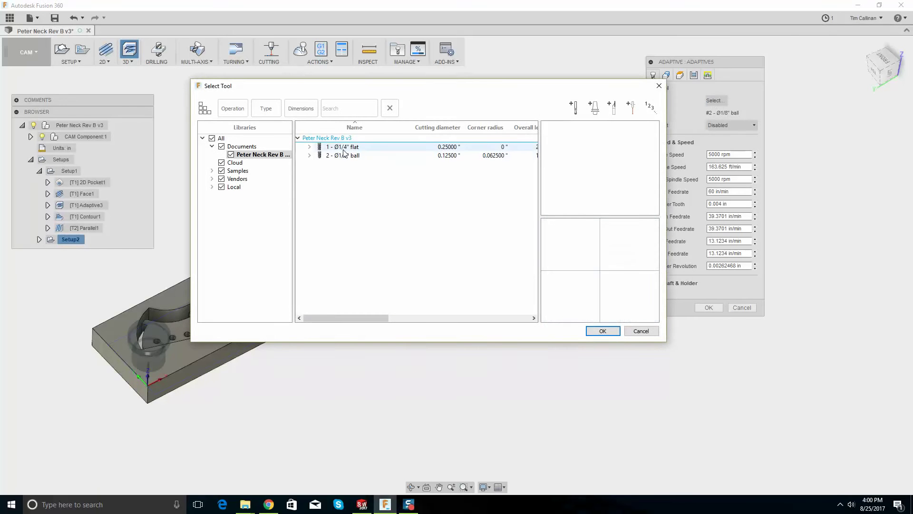
click(343, 147)
click(603, 330)
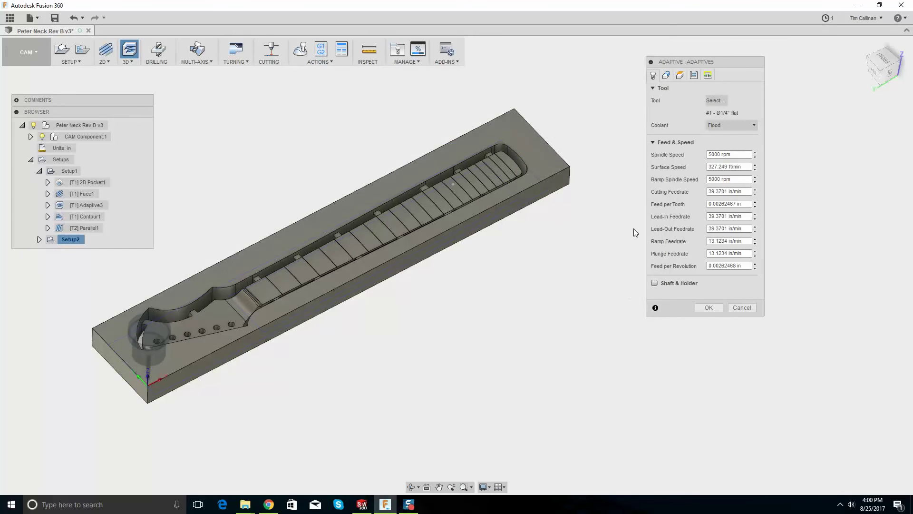
click(666, 74)
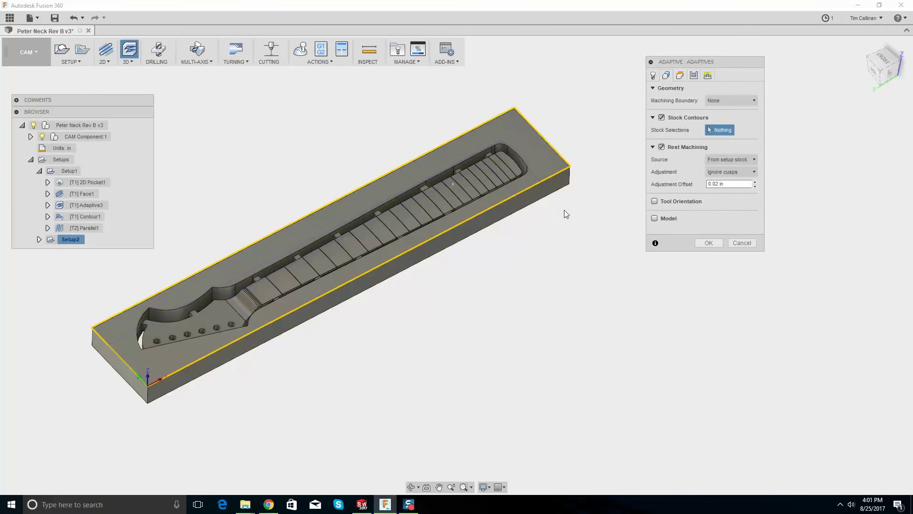
Set the Bottom Height to come from a selection and pick the headstock face
click(679, 75)
mouse_move(331, 244)
shift+middle_down()
mouse_move(320, 220)
mouse_move(329, 246)
shift+middle_up()
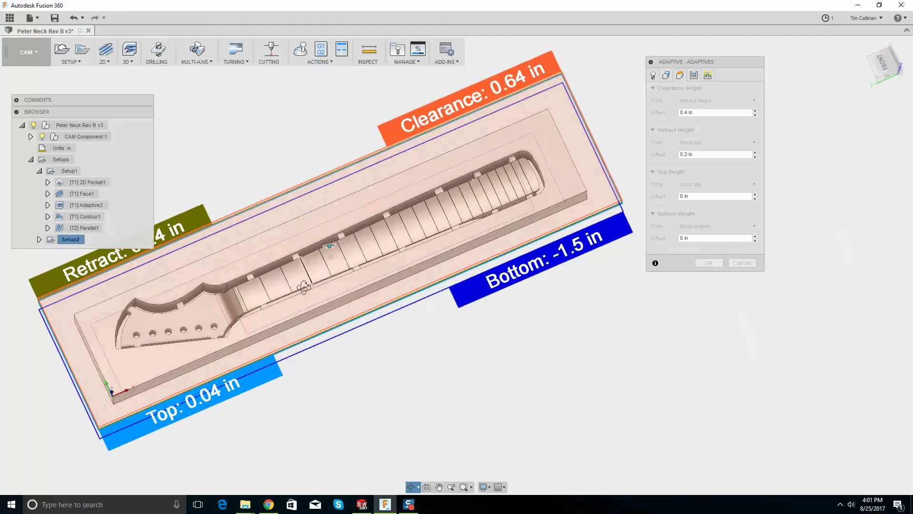
scroll(201, 328, up, 6)
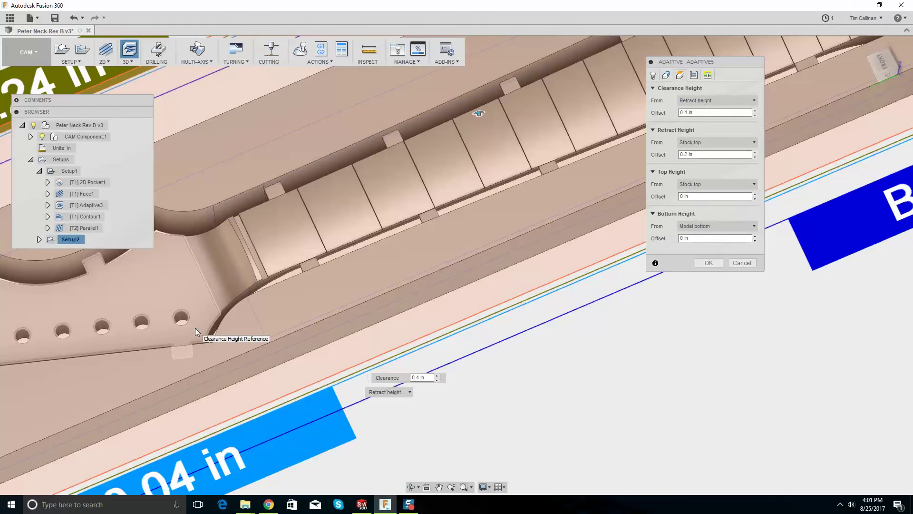
scroll(195, 327, down, 3)
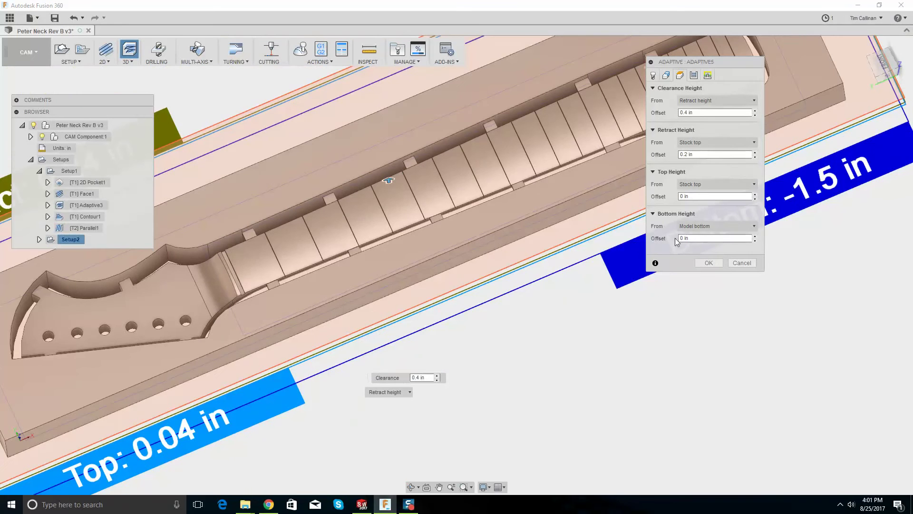
click(708, 229)
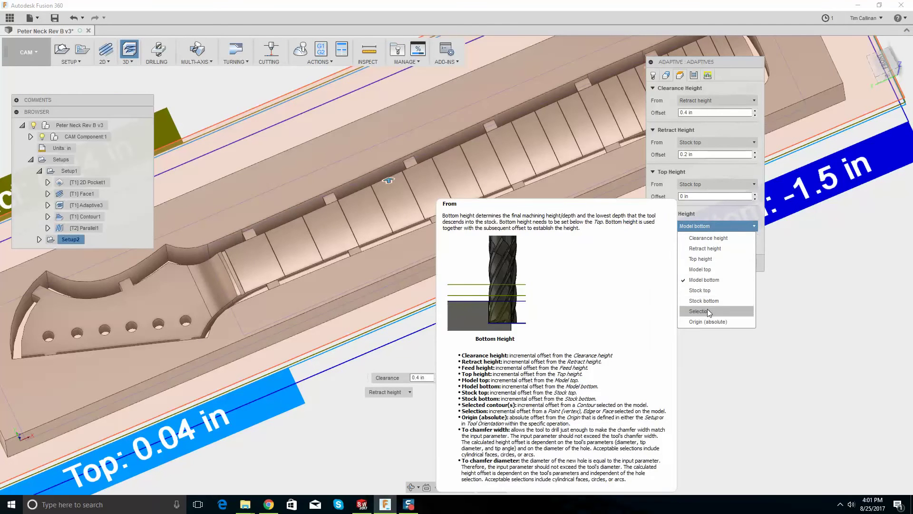
click(707, 310)
click(155, 299)
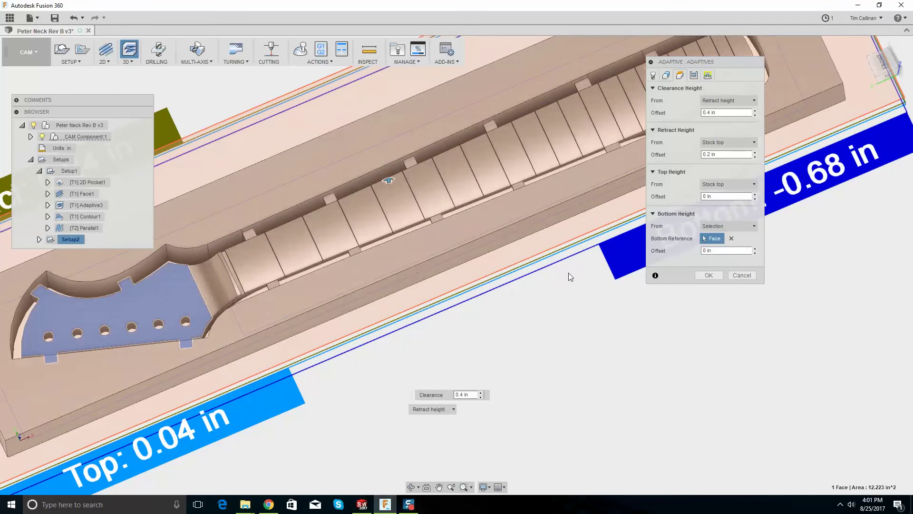
Set the Machining Boundary to Selection and chain the stock outline edge
click(694, 76)
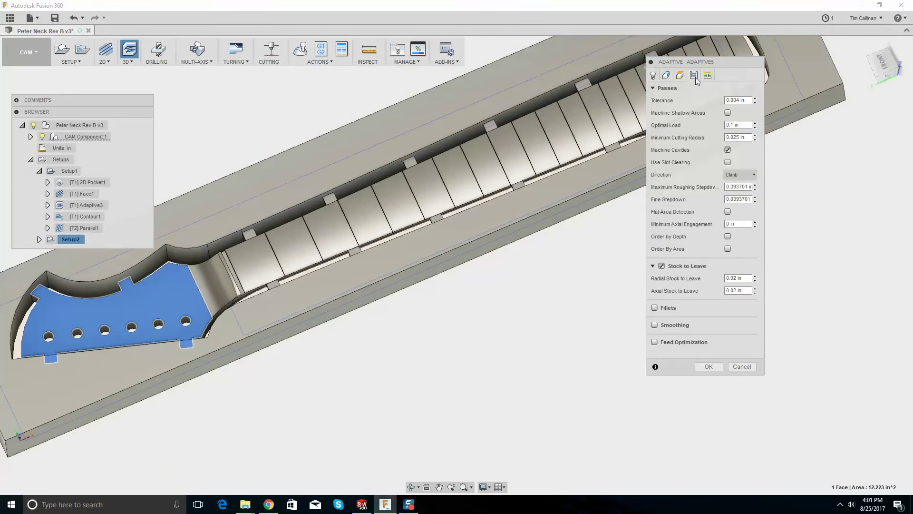
scroll(432, 177, down, 2)
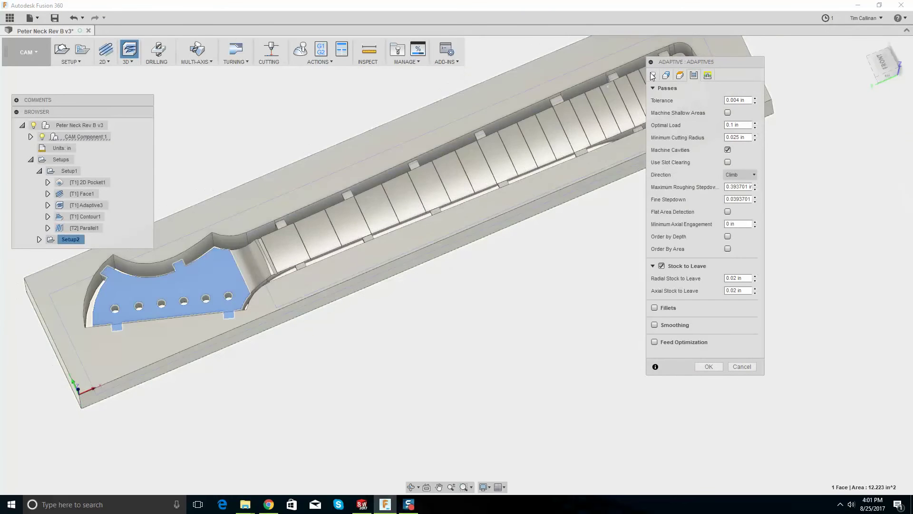
click(667, 76)
click(733, 101)
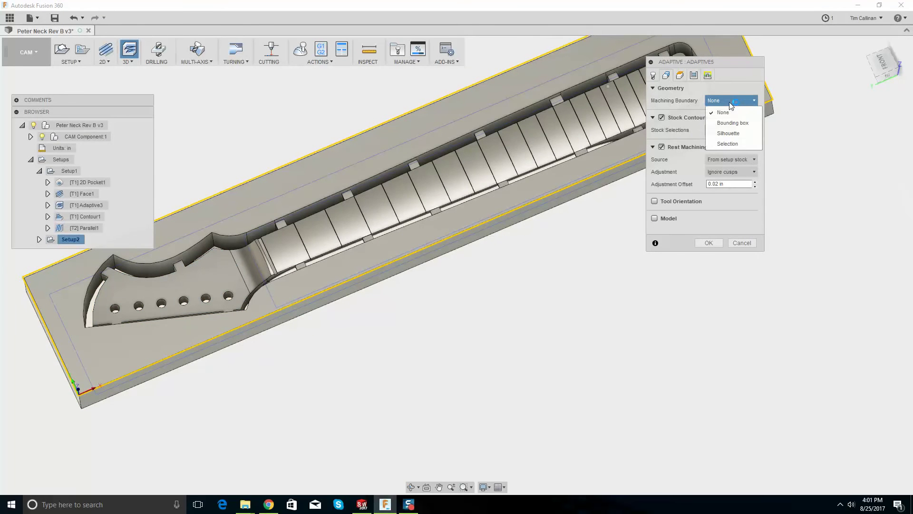
click(738, 144)
click(415, 140)
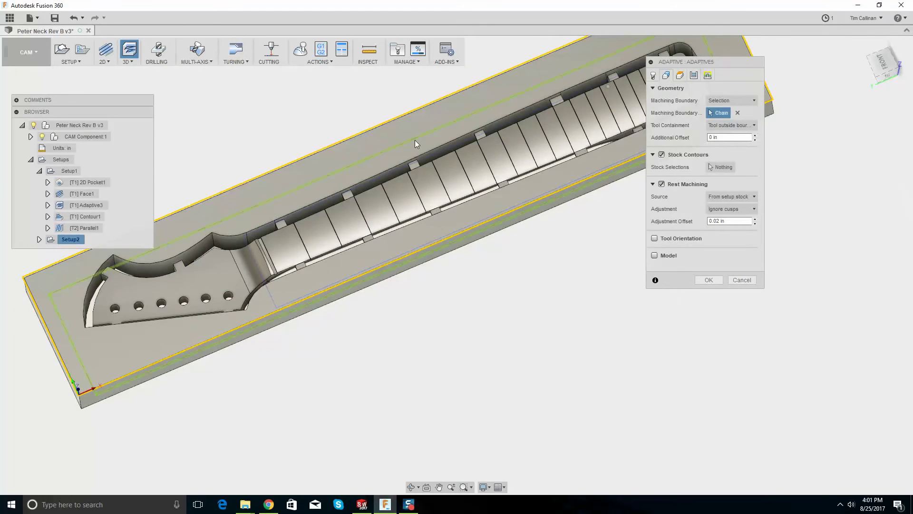
scroll(415, 139, down, 1)
shift+middle_drag(415, 140, 414, 116)
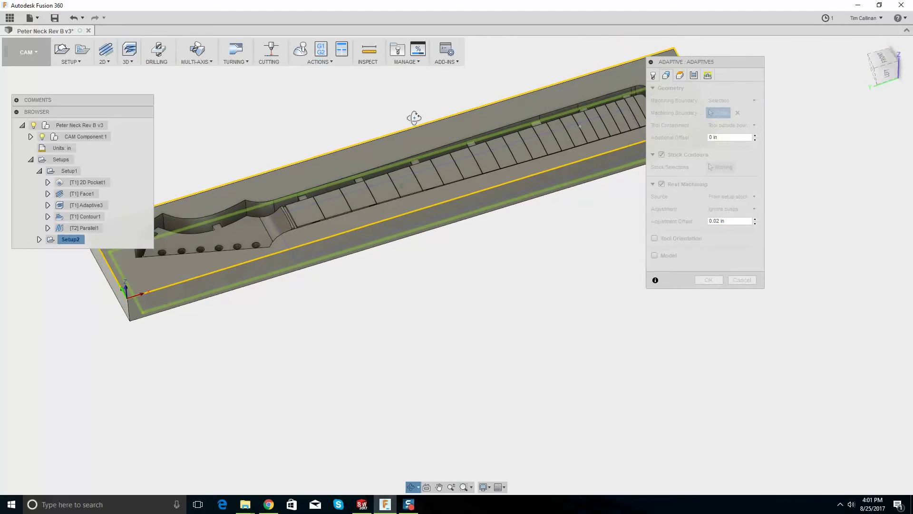
click(681, 76)
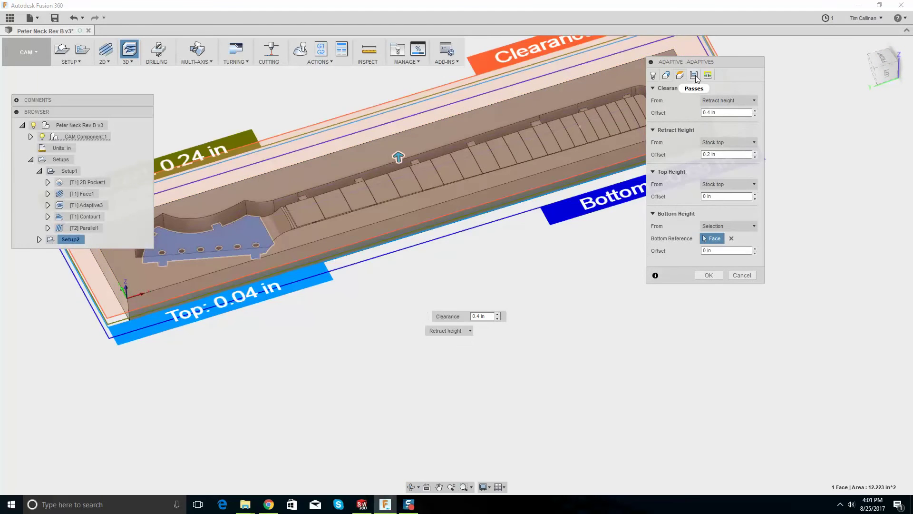
click(694, 75)
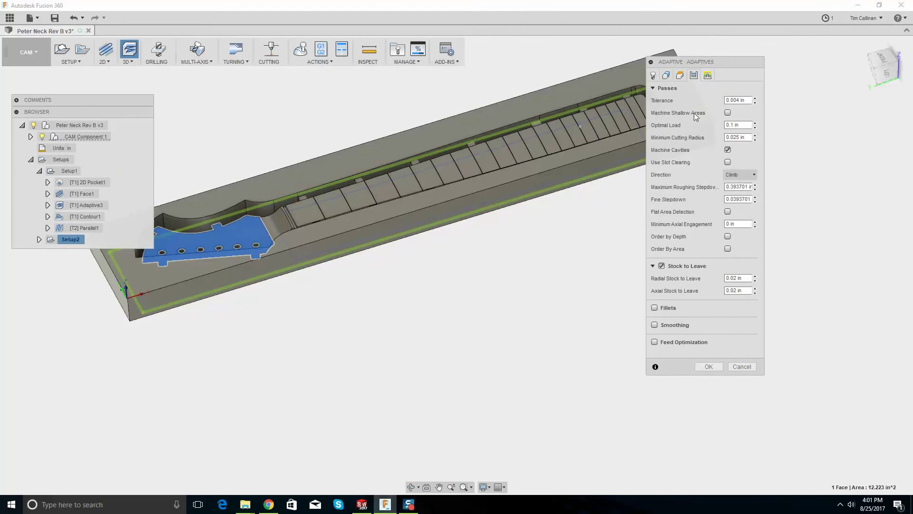
Create Adaptive5 and orbit and zoom to examine its clearing passes in the neck pocket
click(708, 366)
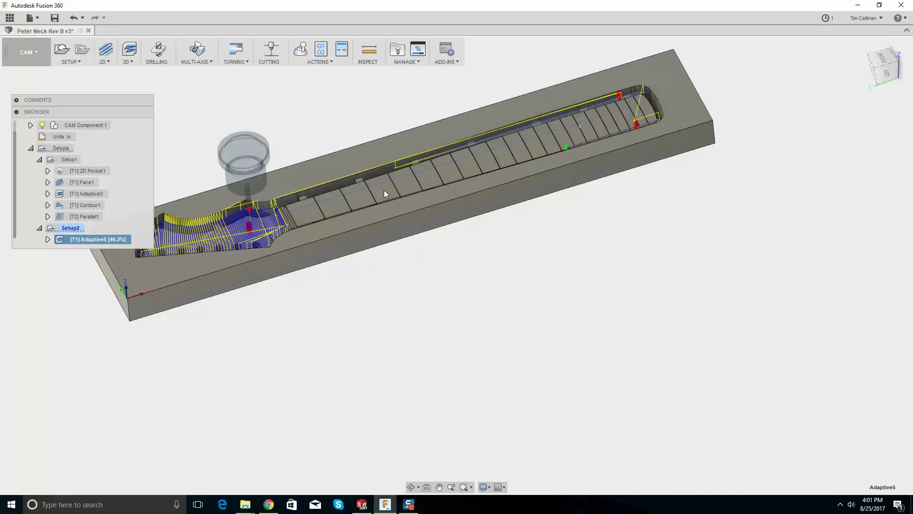
scroll(384, 190, down, 3)
shift+middle_drag(384, 189, 373, 242)
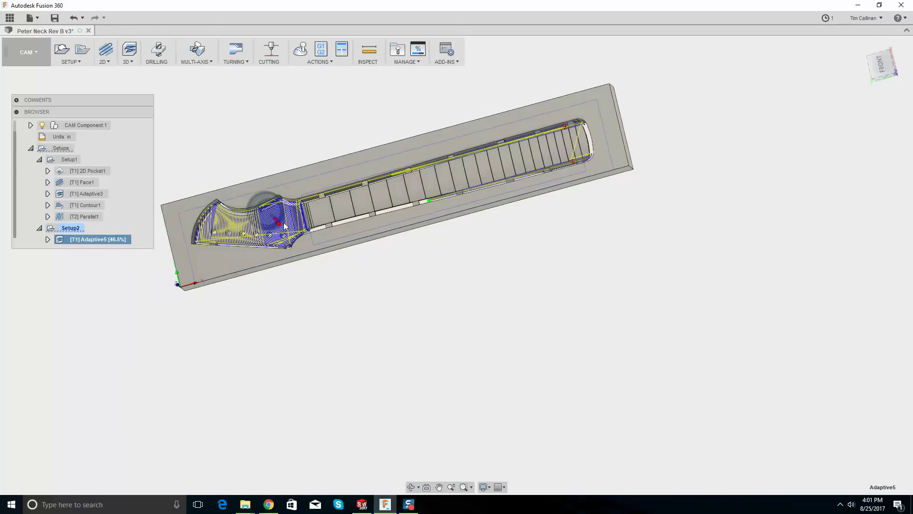
scroll(227, 217, up, 3)
shift+middle_drag(227, 217, 236, 177)
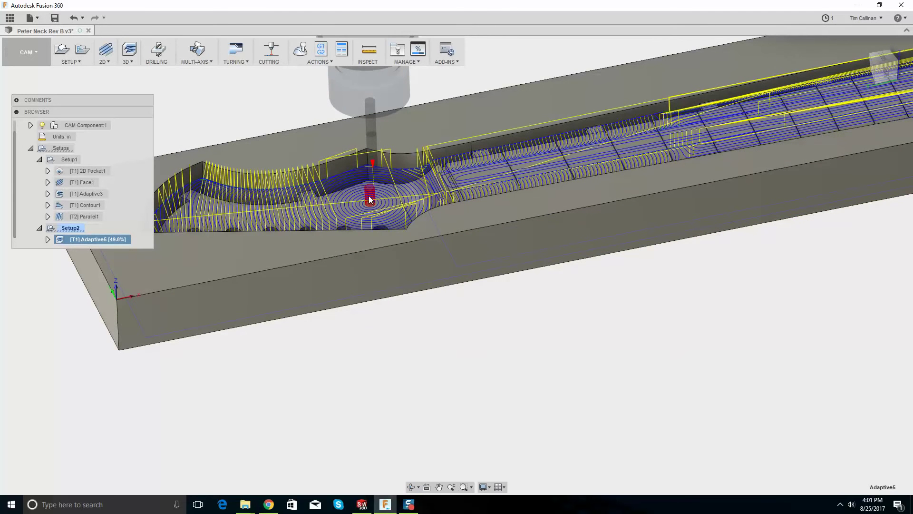
scroll(275, 195, down, 4)
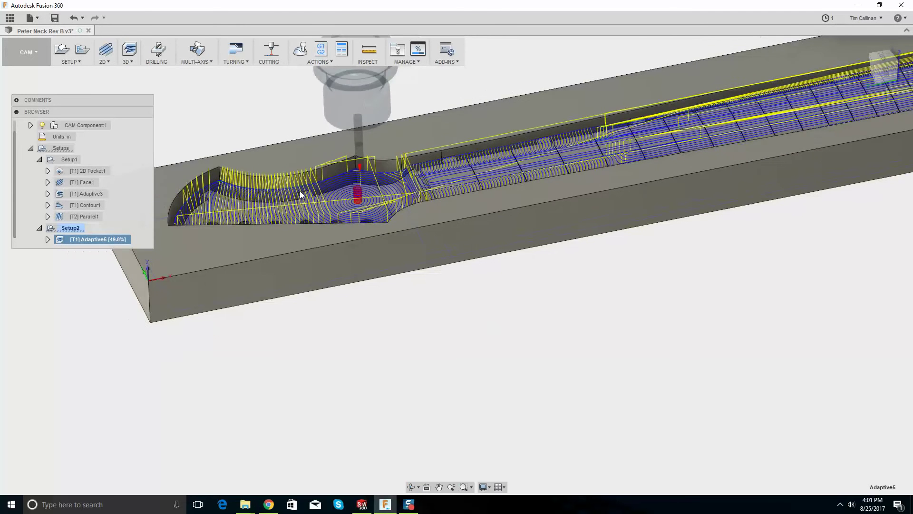
scroll(376, 153, down, 2)
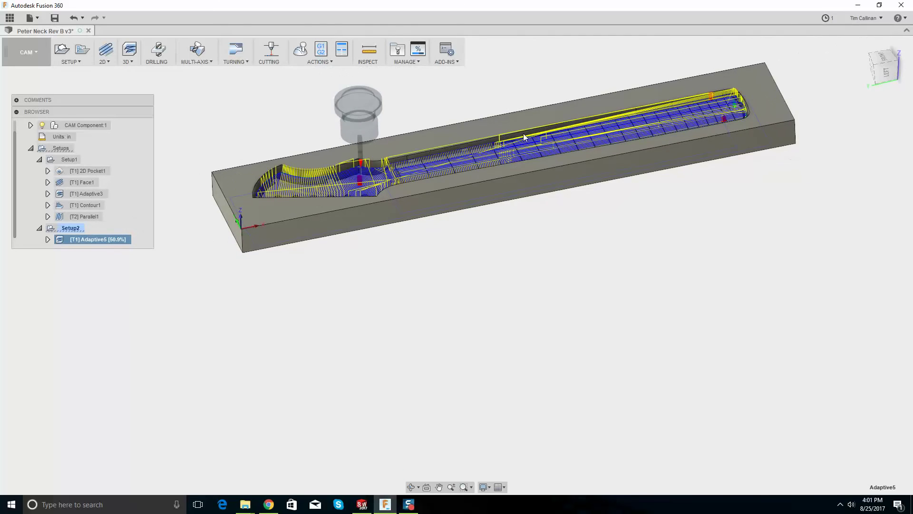
scroll(351, 170, up, 6)
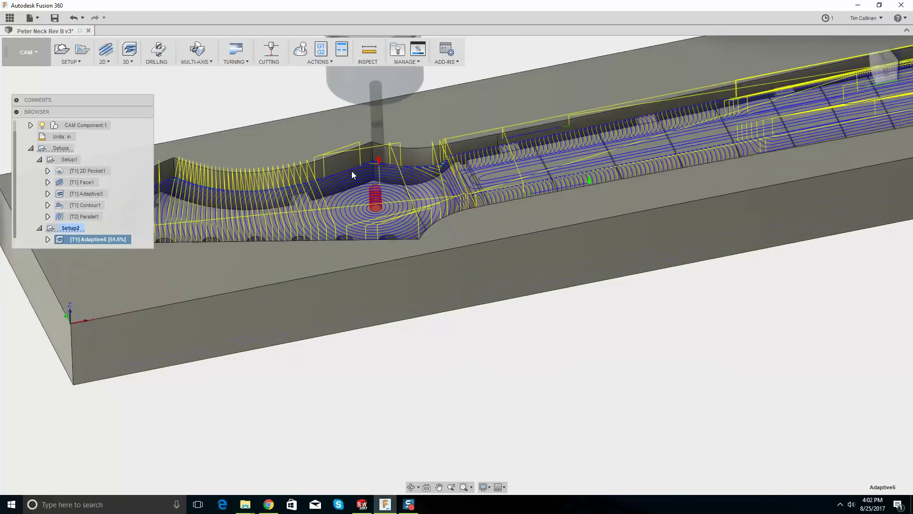
scroll(367, 194, down, 2)
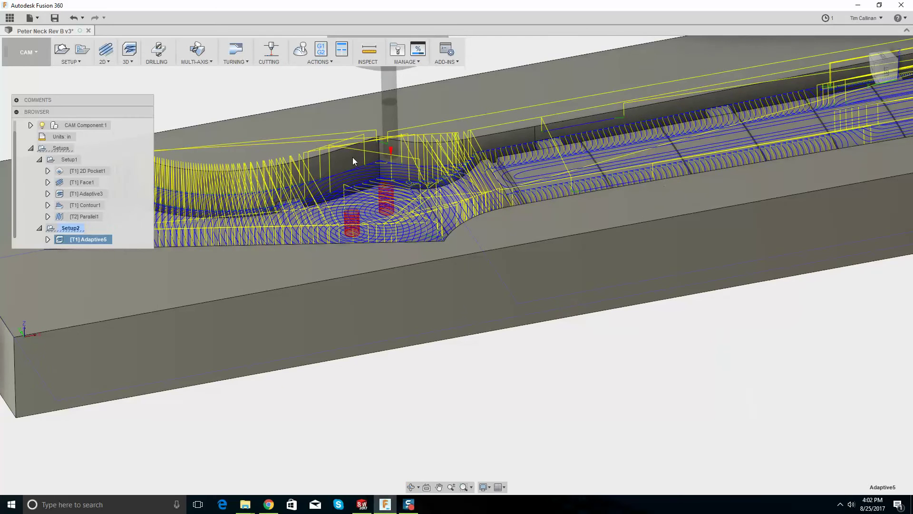
scroll(353, 156, down, 1)
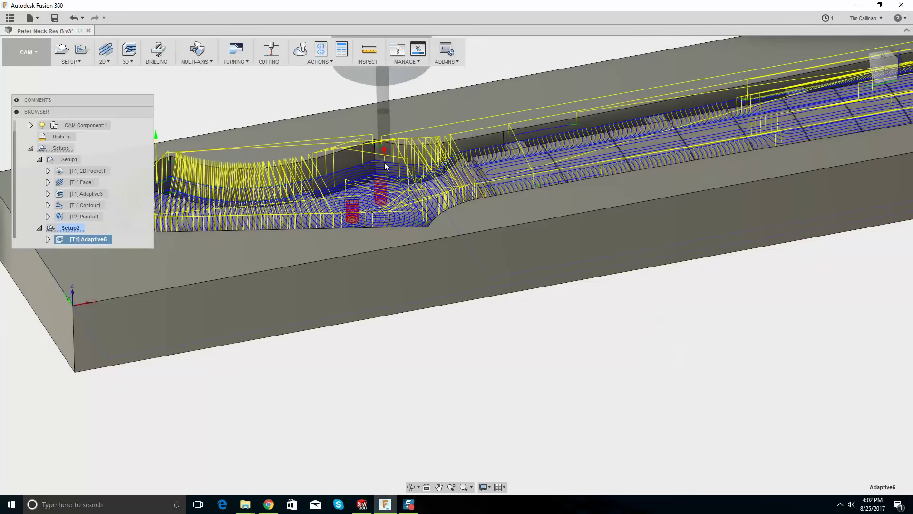
scroll(493, 170, down, 4)
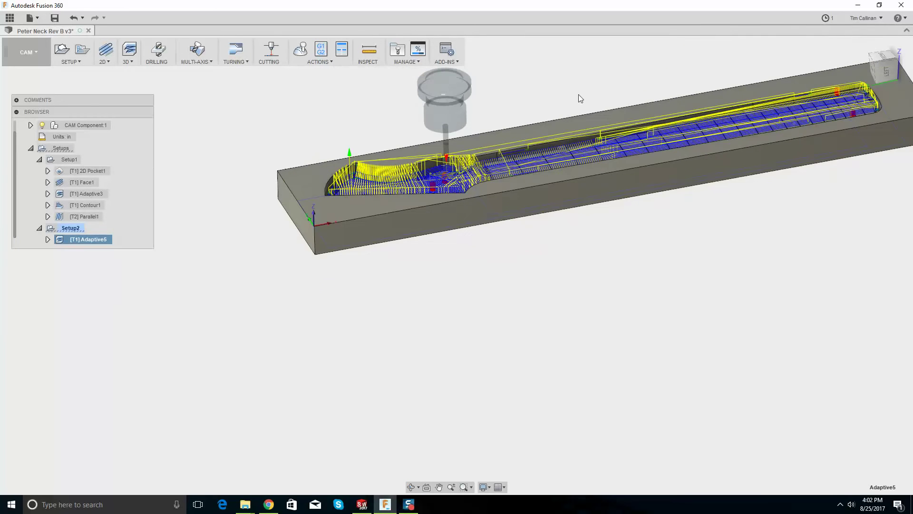
scroll(603, 80, up, 1)
scroll(603, 81, up, 2)
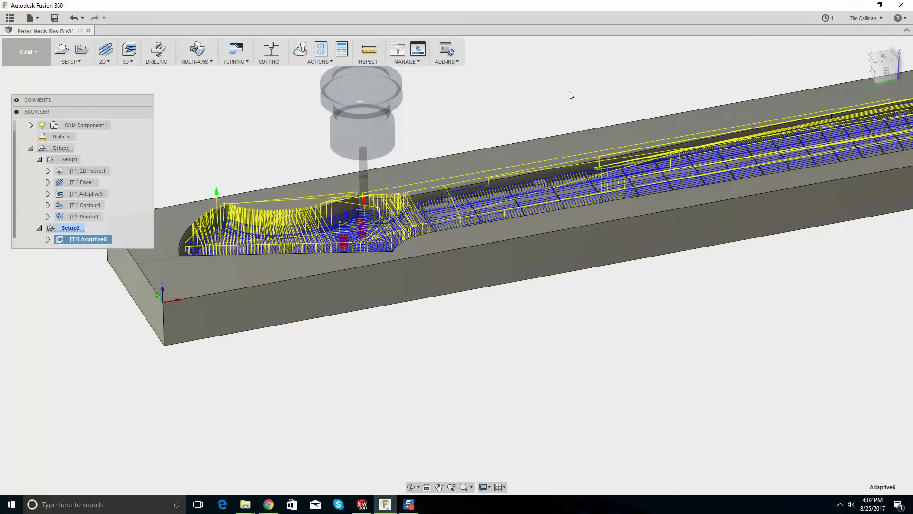
Edit Adaptive5 to use a 0.125 in maximum roughing stepdown and regenerate it
right_click(78, 241)
click(103, 248)
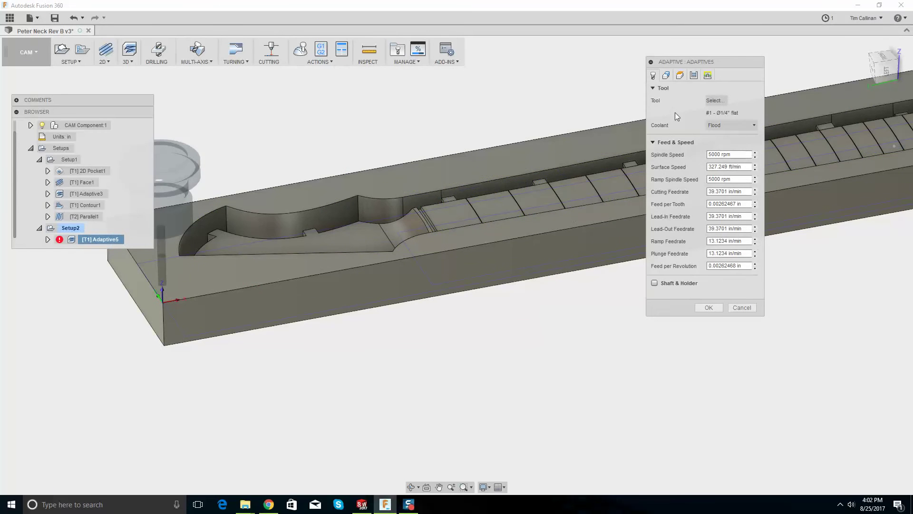
click(694, 76)
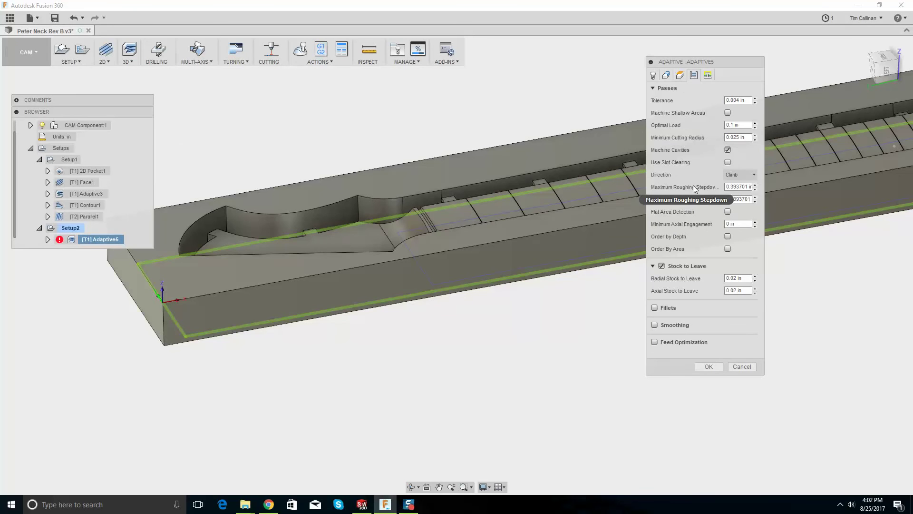
click(728, 187)
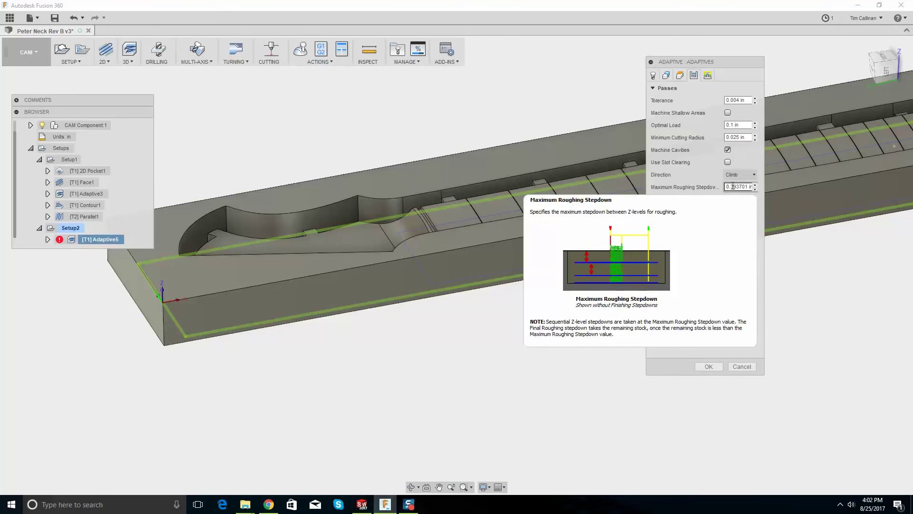
drag(731, 187, 761, 186)
text(.)
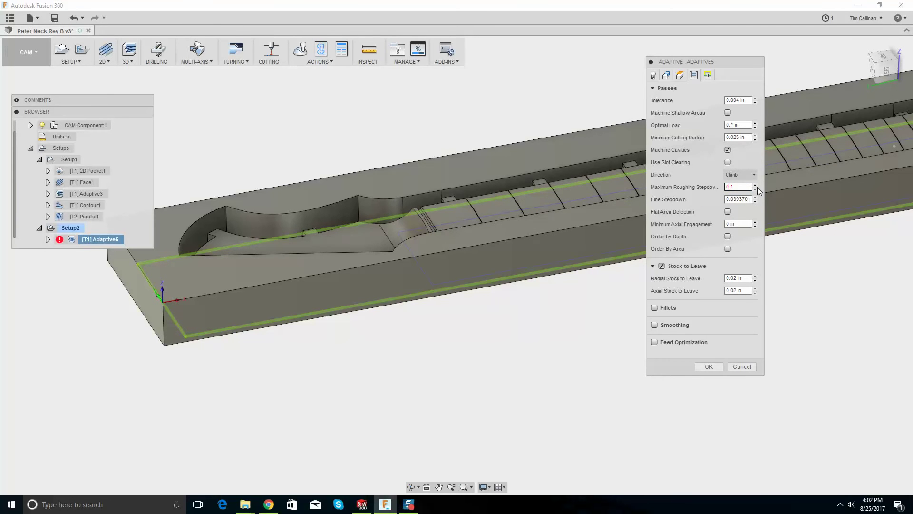
text(12)
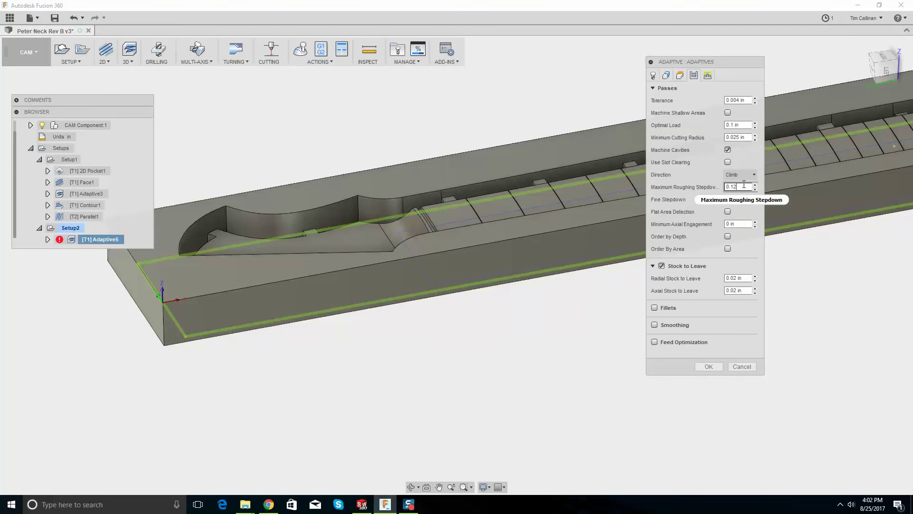
text(5)
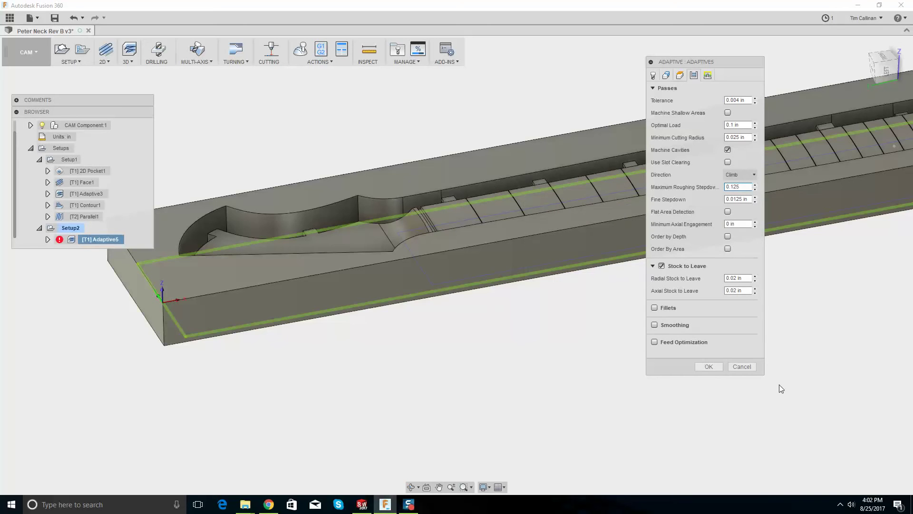
click(709, 366)
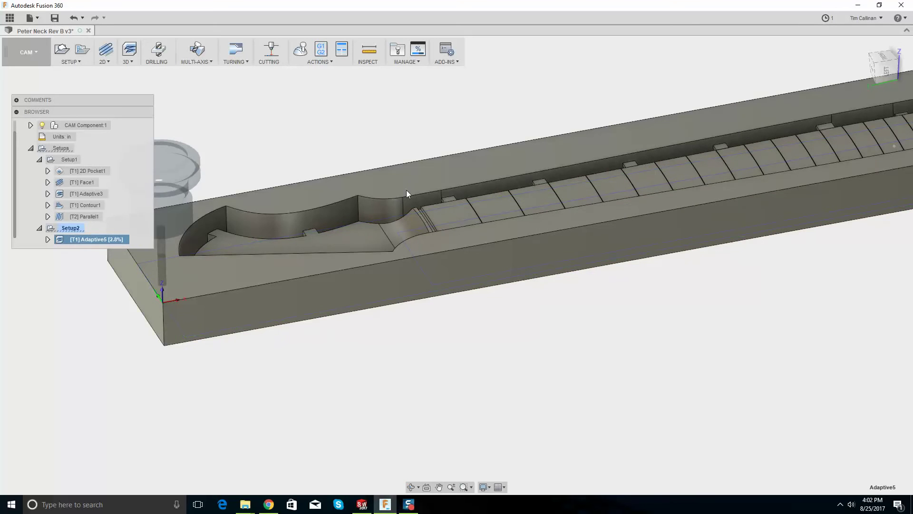
Inspect the regenerated 0.125 in stepdown toolpath from above, below and low side angles
scroll(411, 178, down, 3)
scroll(466, 140, up, 2)
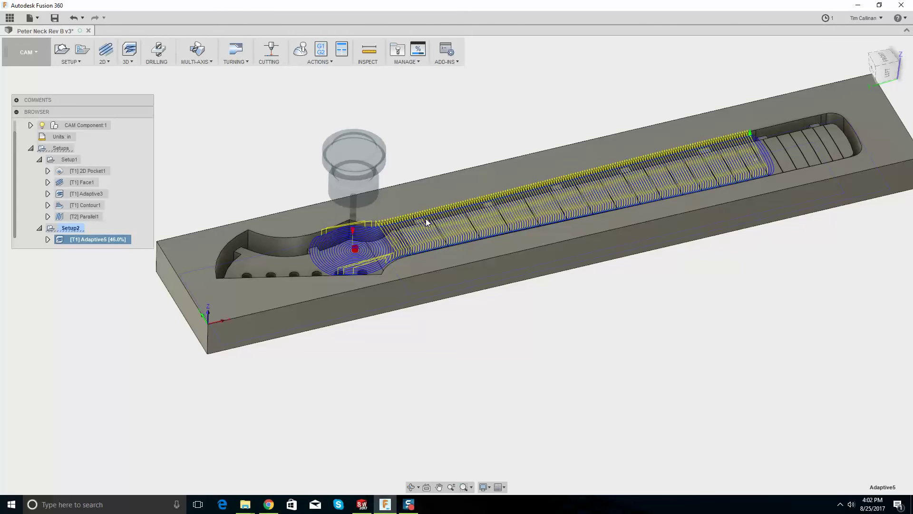
scroll(362, 249, up, 6)
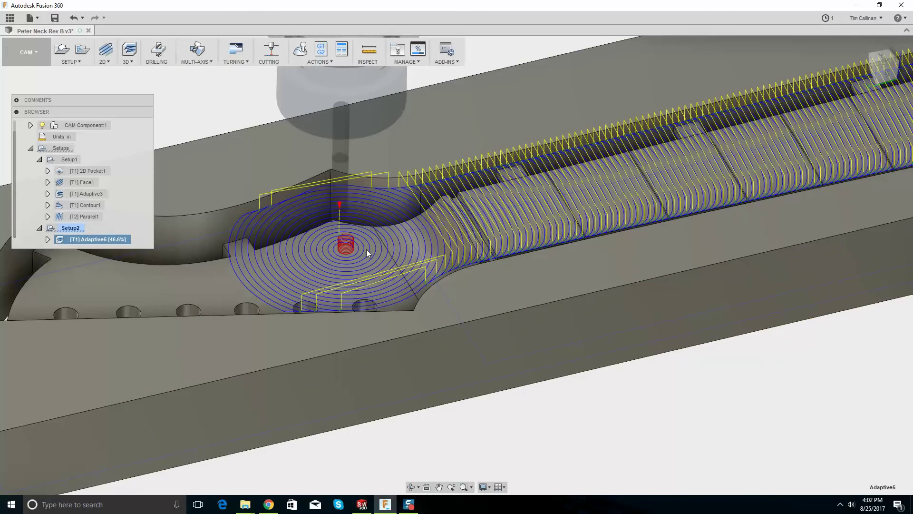
scroll(364, 221, down, 8)
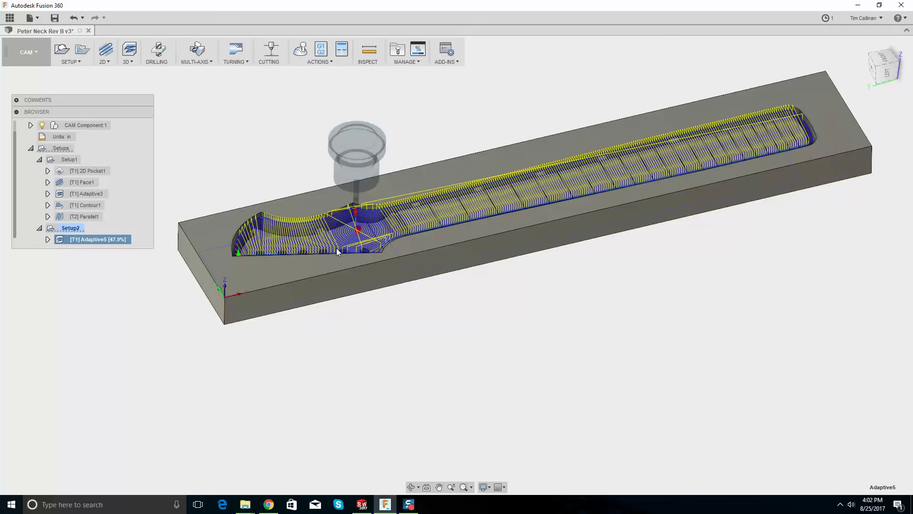
scroll(344, 243, up, 4)
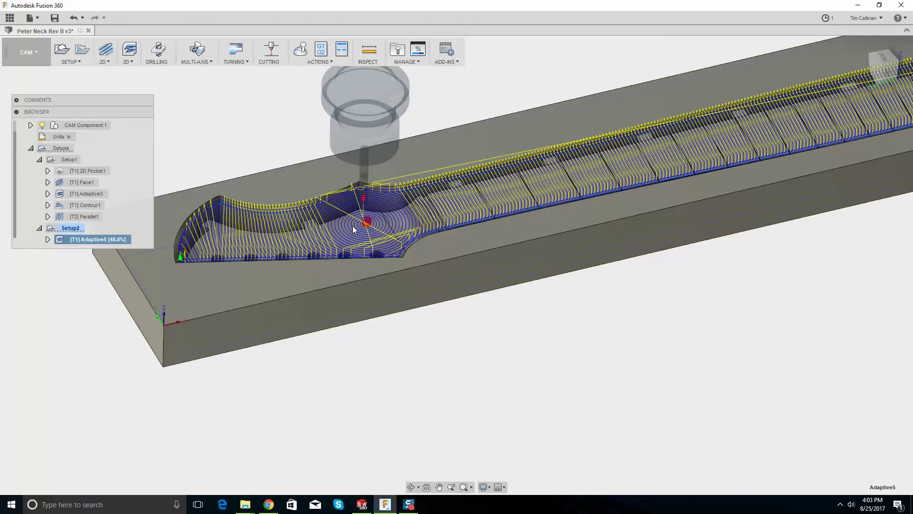
scroll(350, 192, down, 2)
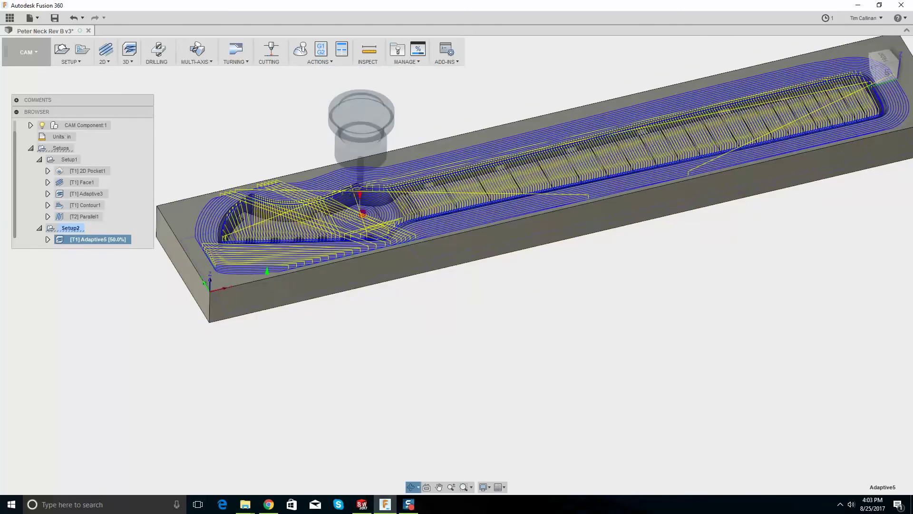
mouse_move(351, 192)
shift+middle_down()
mouse_move(353, 256)
mouse_move(353, 176)
shift+middle_up()
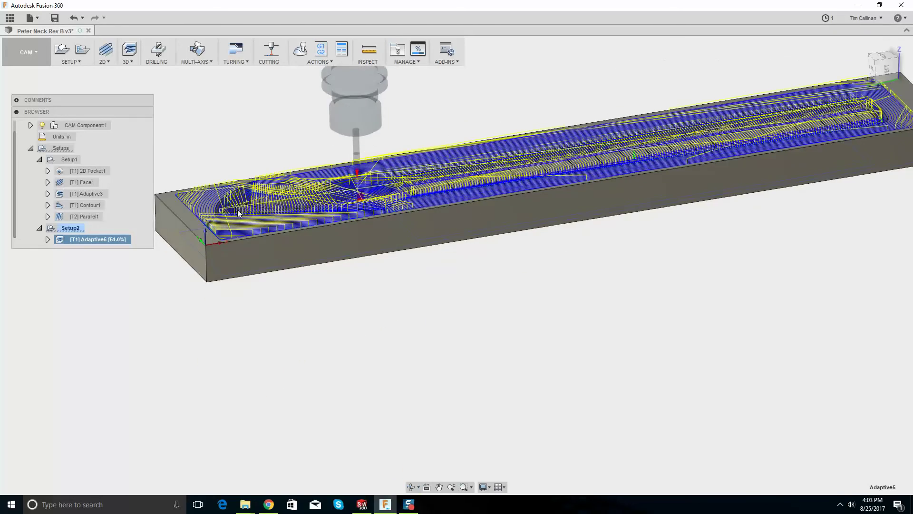
scroll(316, 224, up, 8)
shift+middle_drag(316, 225, 334, 234)
scroll(424, 186, down, 6)
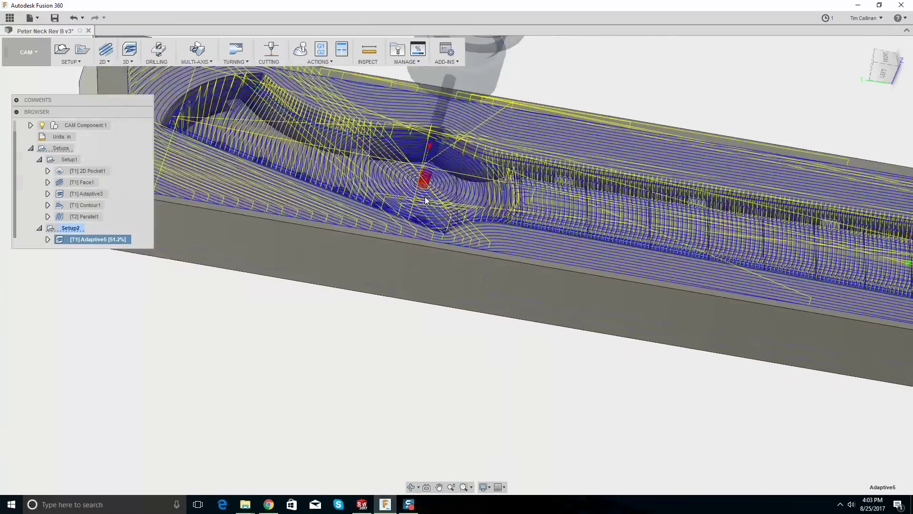
shift+middle_drag(418, 184, 411, 214)
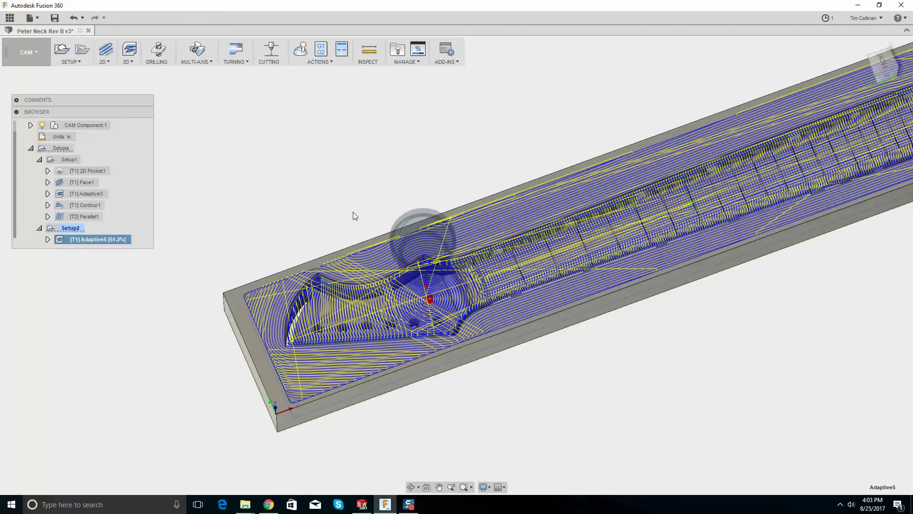
scroll(353, 212, down, 4)
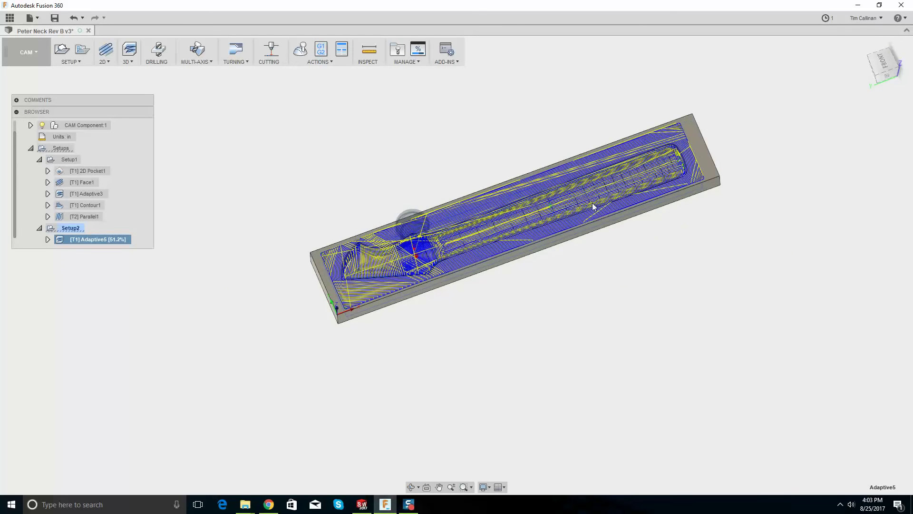
scroll(431, 245, up, 3)
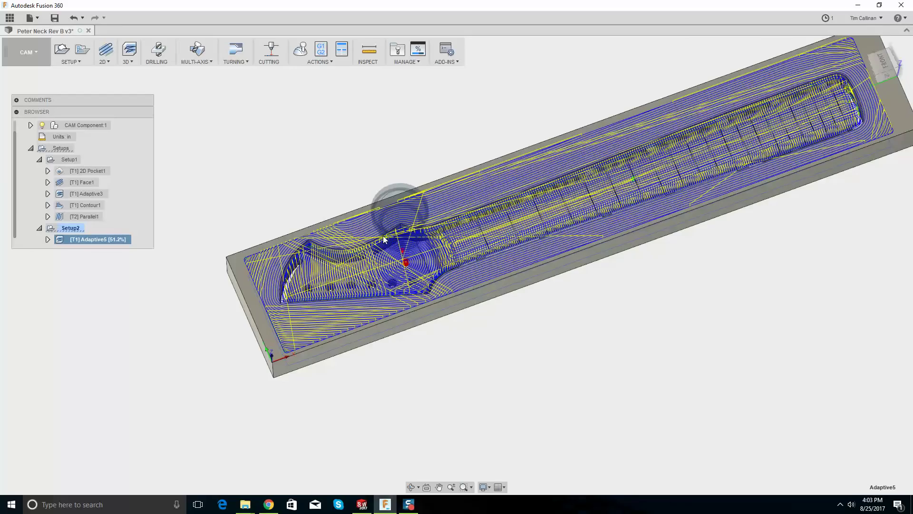
scroll(386, 241, up, 6)
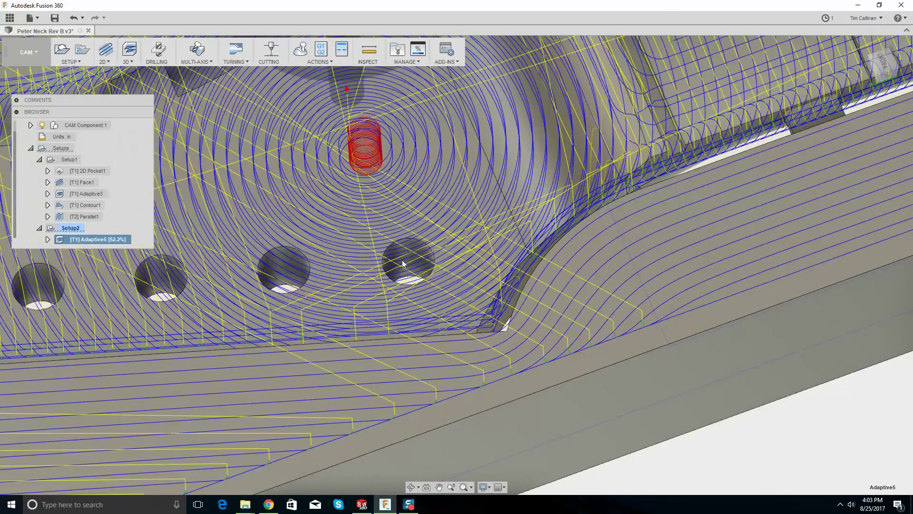
shift+middle_drag(403, 263, 395, 222)
scroll(407, 233, down, 5)
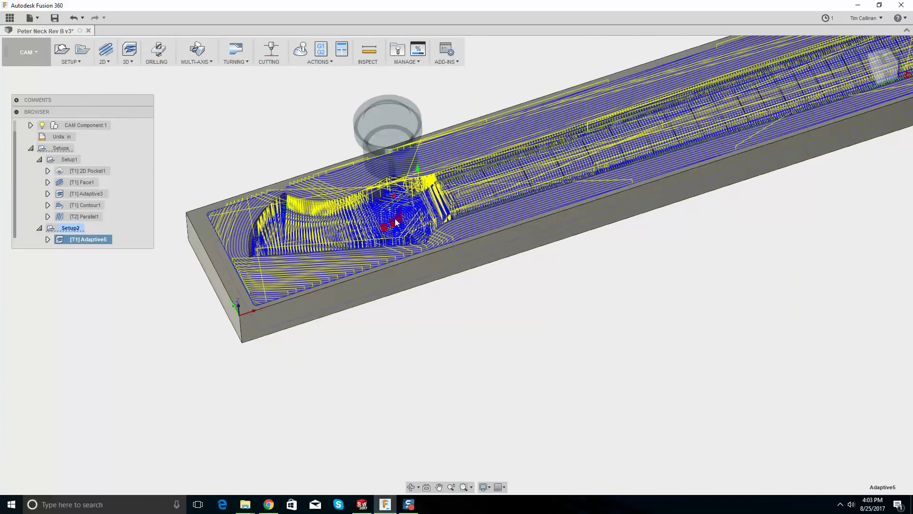
scroll(395, 218, down, 2)
double_click(99, 237)
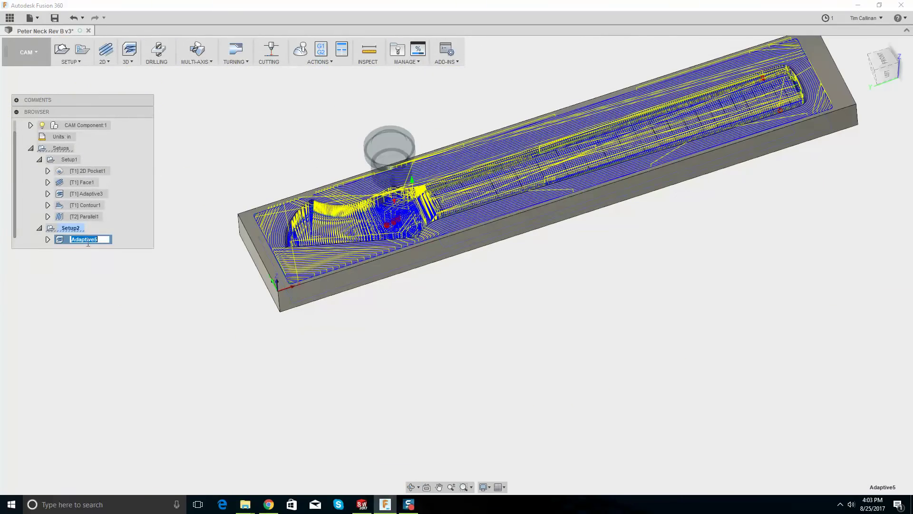
click(57, 238)
Hide the CAM Component:1 neck model and simulate Adaptive5 on the stock at maximum speed
right_click(70, 238)
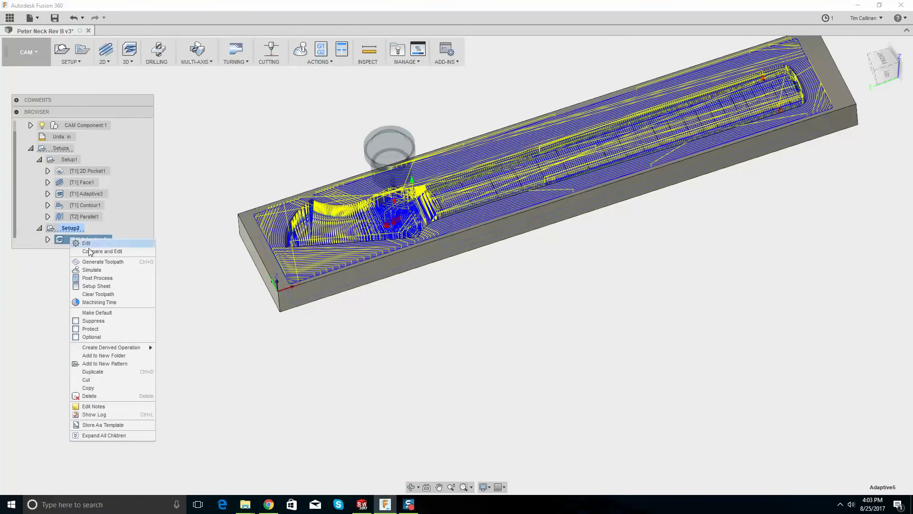
click(43, 126)
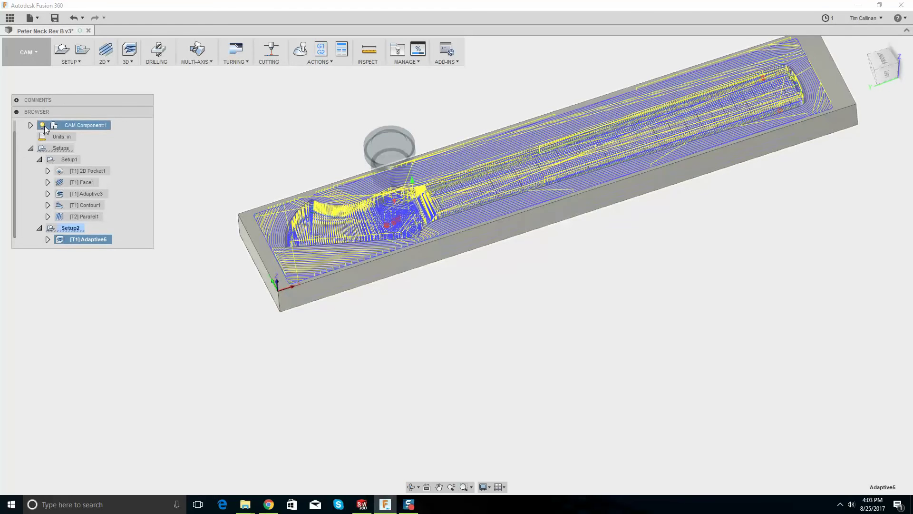
click(43, 126)
right_click(79, 241)
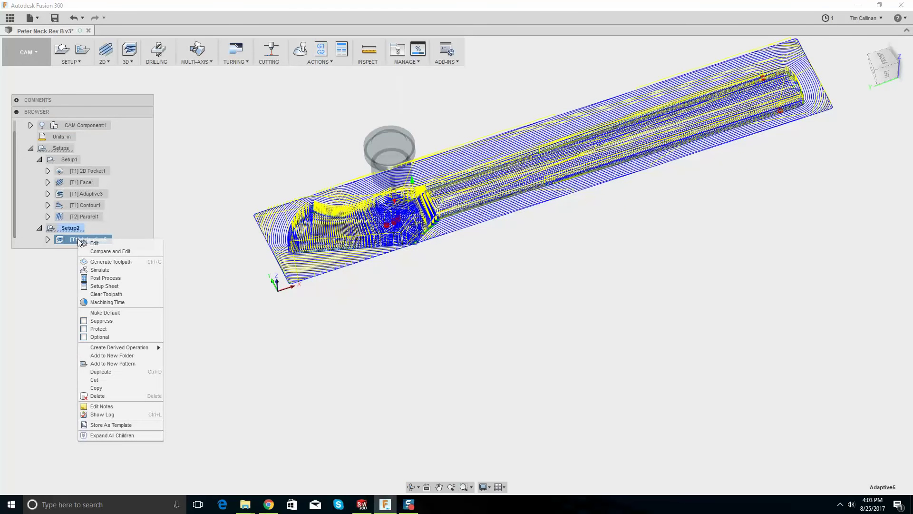
click(109, 269)
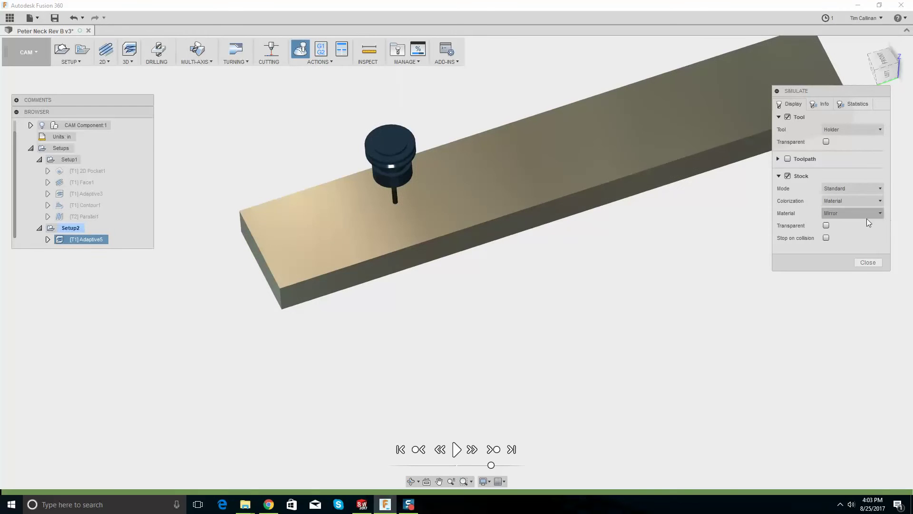
click(456, 449)
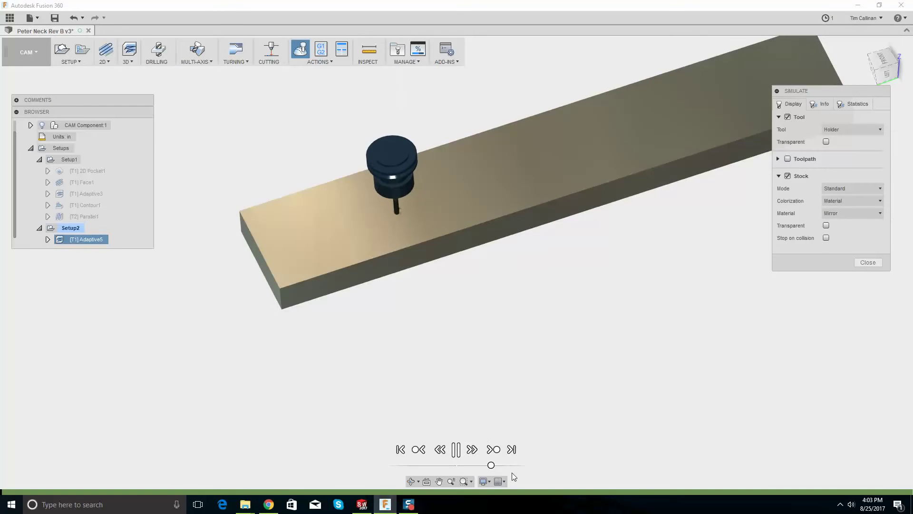
drag(491, 466, 525, 465)
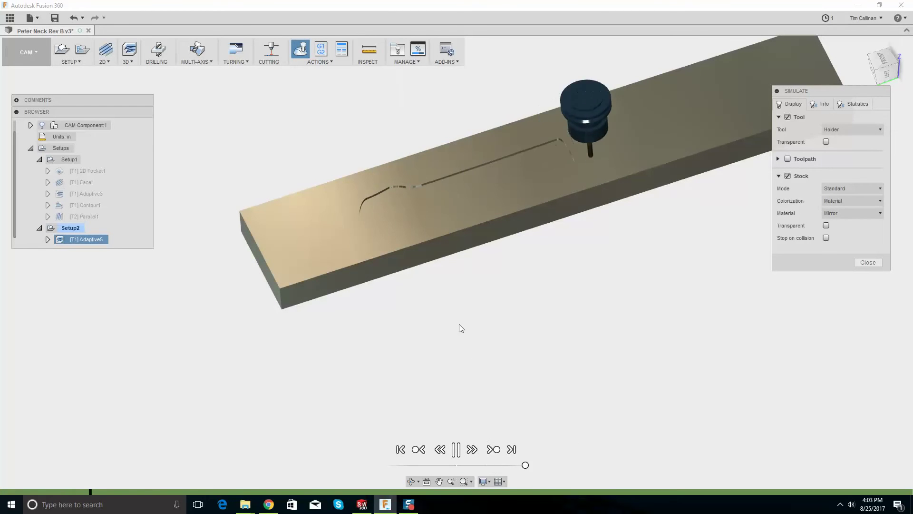
scroll(514, 263, down, 3)
scroll(578, 156, up, 2)
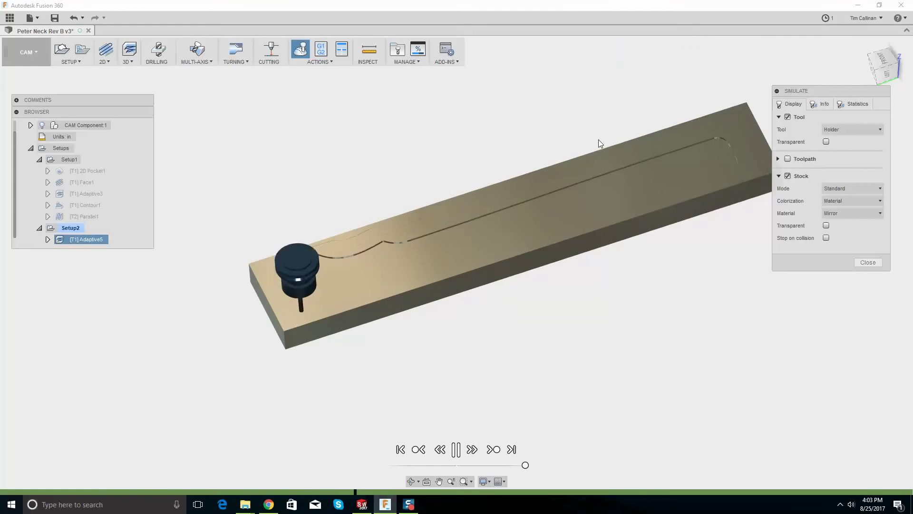
scroll(291, 262, up, 2)
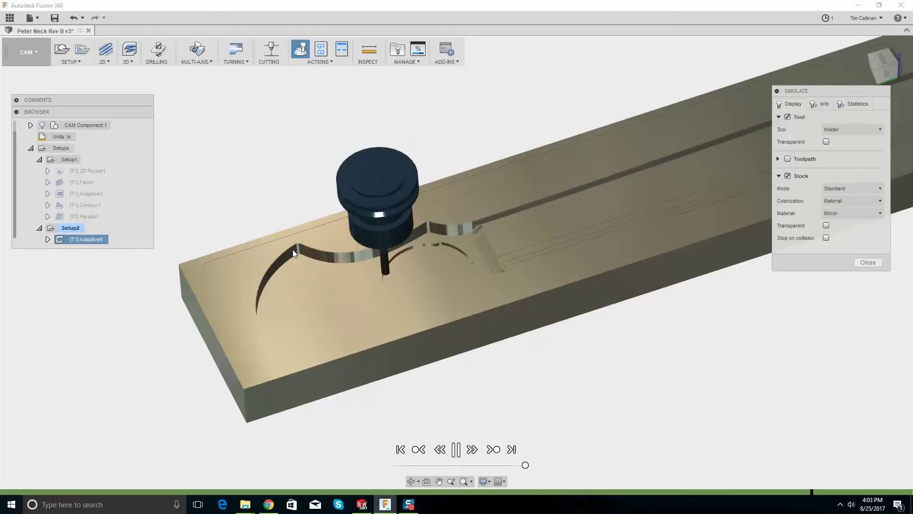
Pause the simulation and orbit to inspect the cut stock down to a top view
key(space)
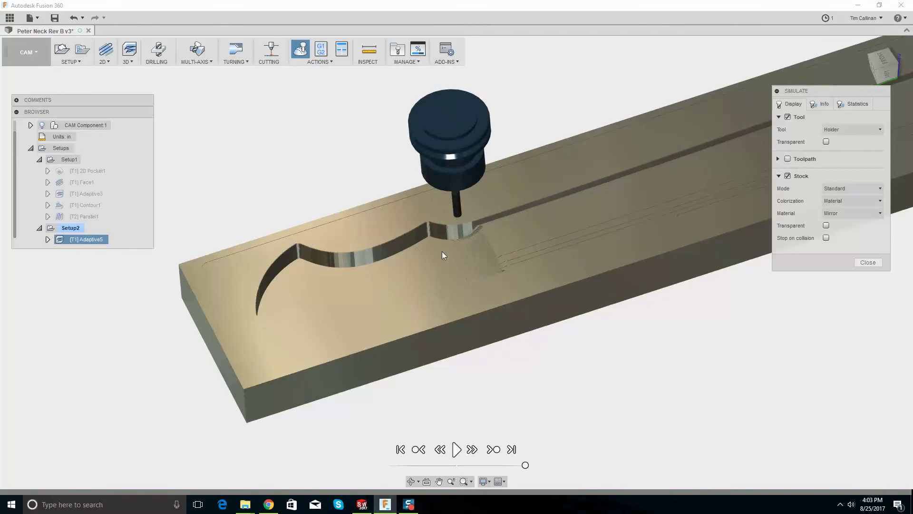
scroll(500, 248, down, 4)
scroll(523, 248, up, 6)
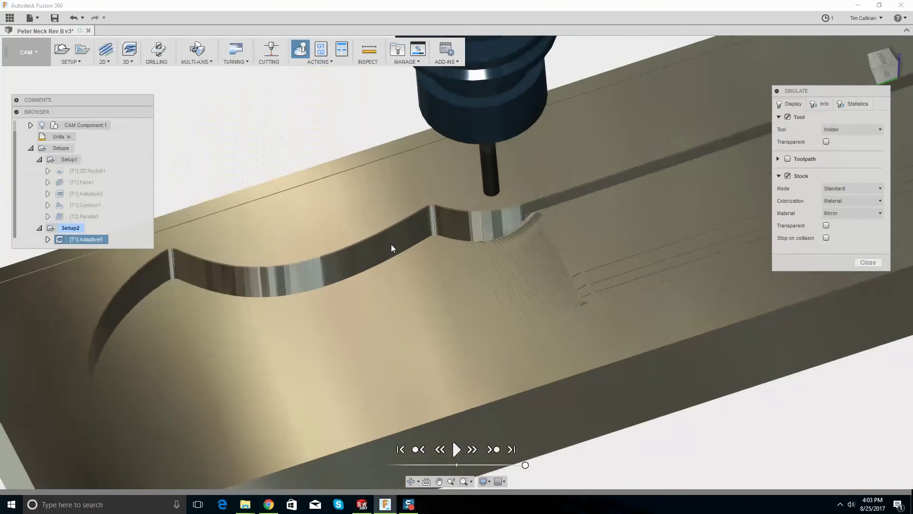
scroll(390, 244, down, 2)
shift+middle_drag(211, 267, 198, 250)
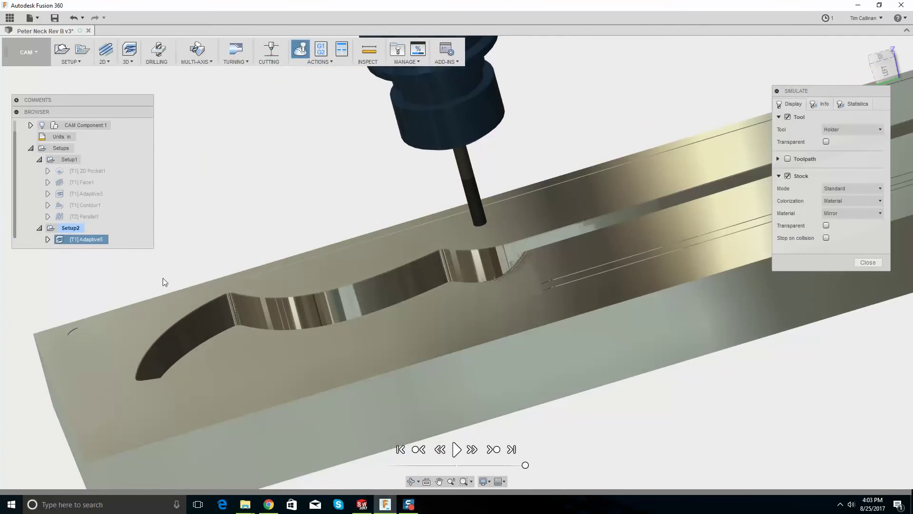
shift+middle_drag(194, 287, 258, 282)
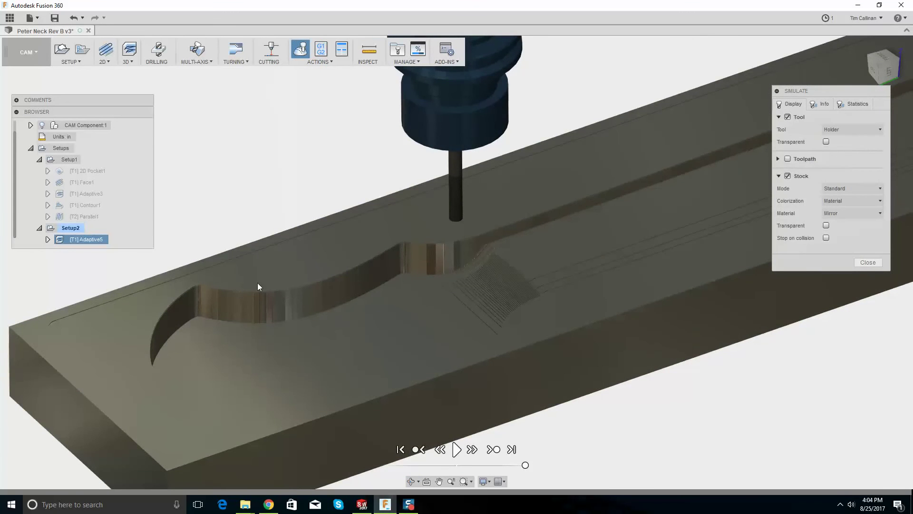
shift+middle_drag(374, 321, 199, 299)
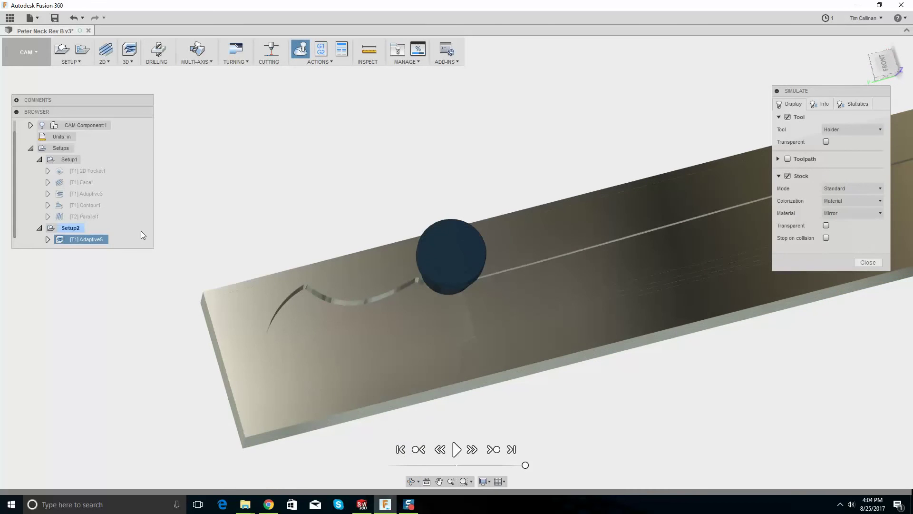
Close the simulation and show the CAM Component:1 neck model again
click(864, 261)
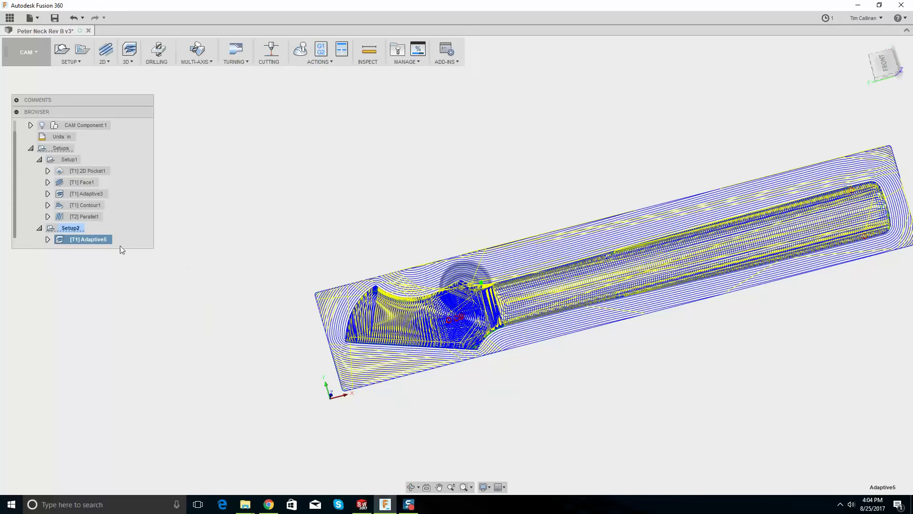
click(189, 232)
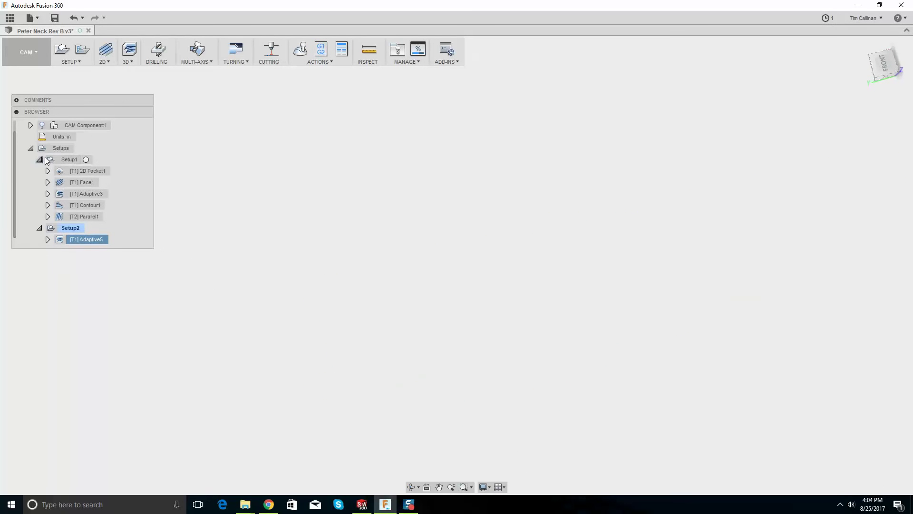
click(43, 125)
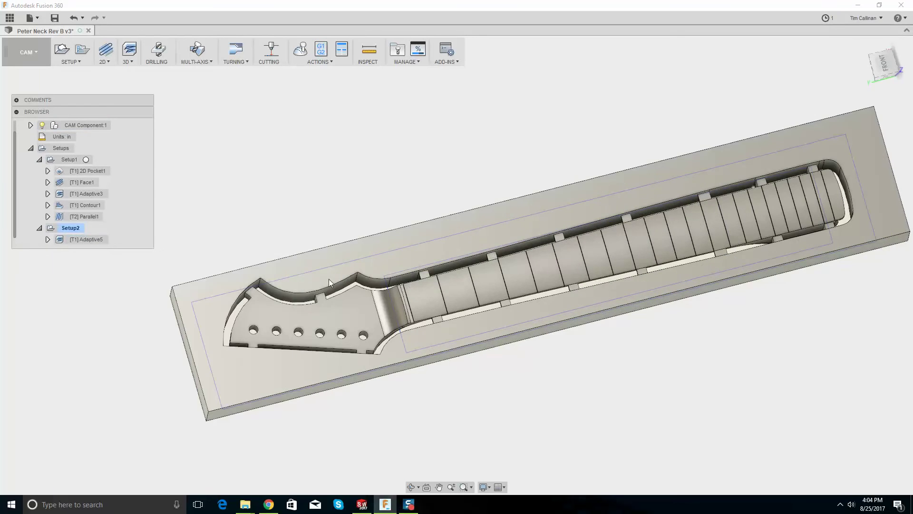
shift+middle_drag(339, 270, 328, 224)
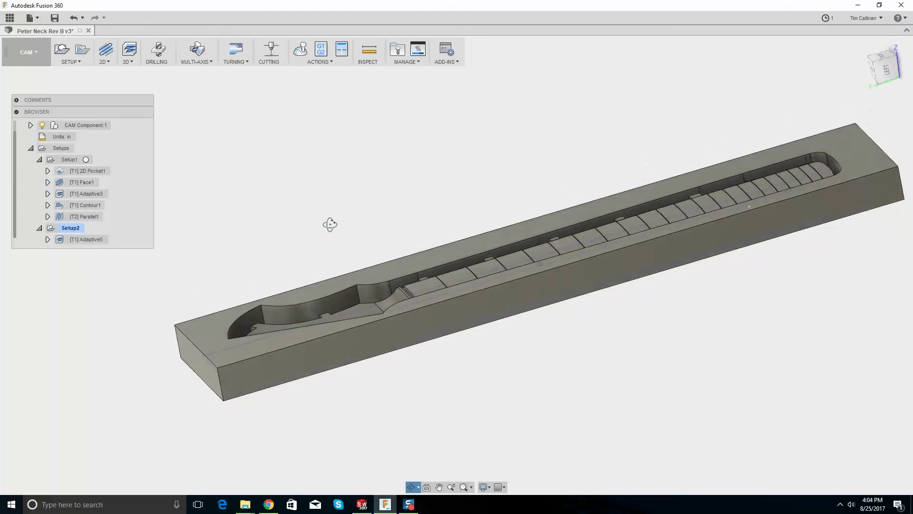
Reopen Adaptive5's settings for editing
click(80, 239)
right_click(80, 243)
click(95, 252)
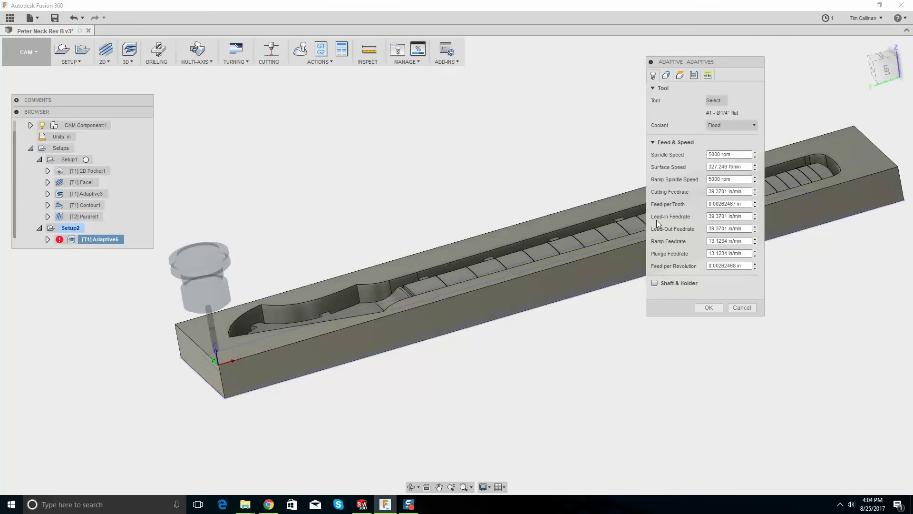
Set Adaptive5's Top Height to measure from Model top
click(680, 75)
shift+middle_drag(579, 223, 420, 178)
scroll(170, 244, up, 5)
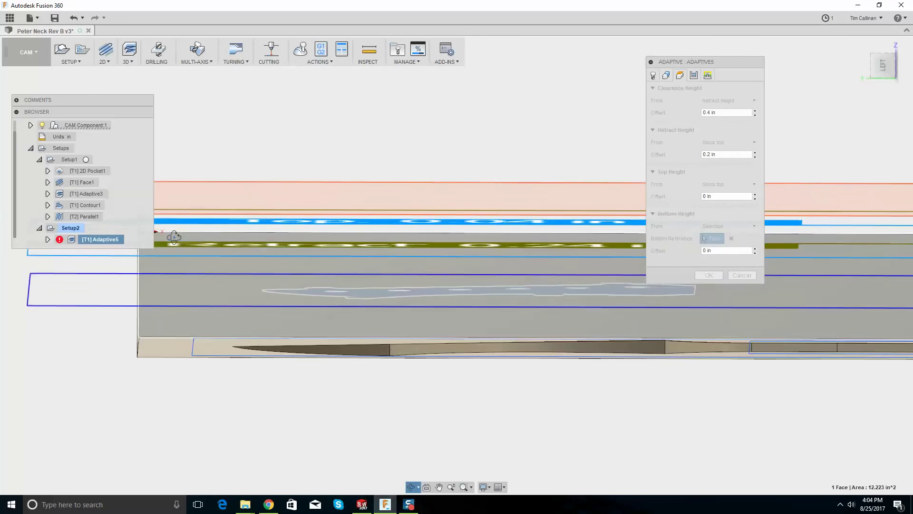
shift+middle_drag(609, 212, 610, 217)
shift+middle_drag(185, 254, 180, 245)
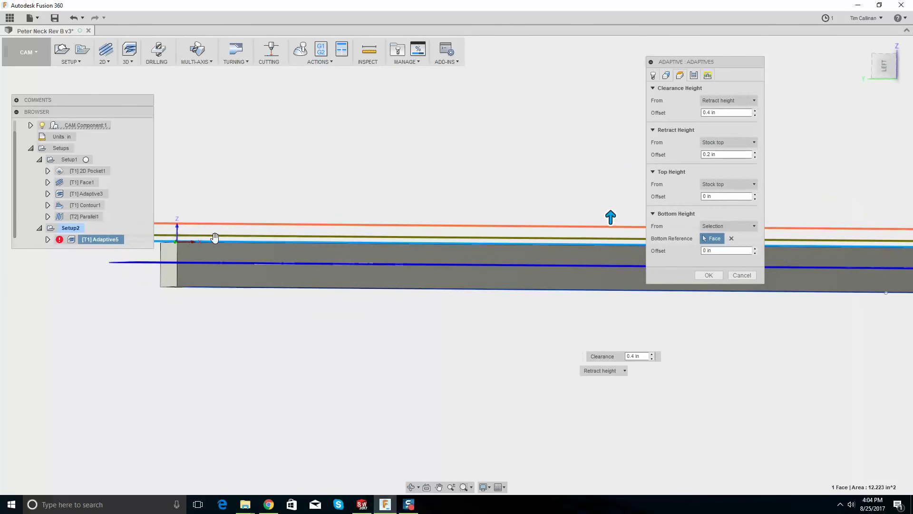
scroll(179, 247, up, 5)
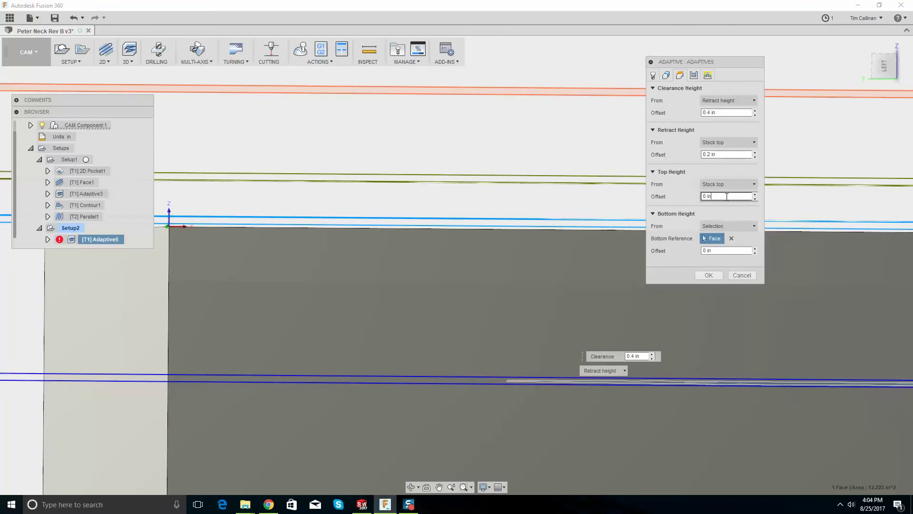
scroll(554, 189, down, 5)
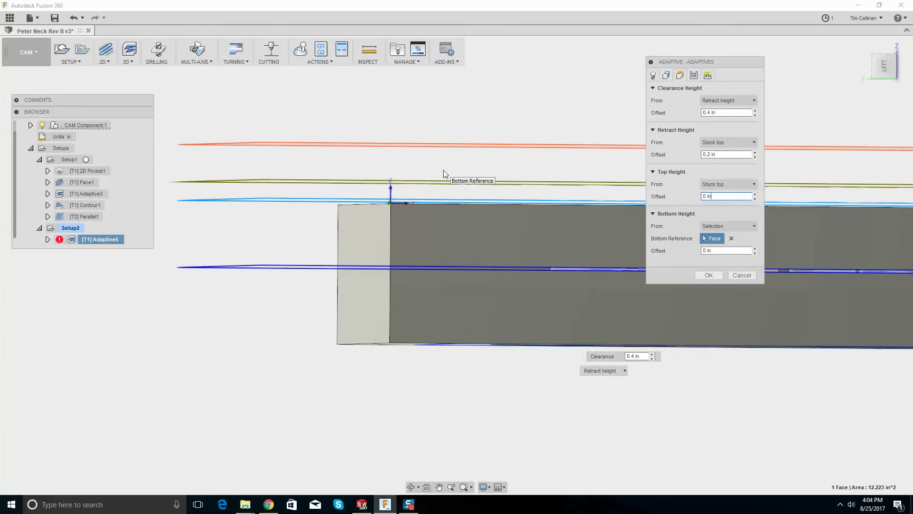
shift+middle_drag(443, 170, 434, 222)
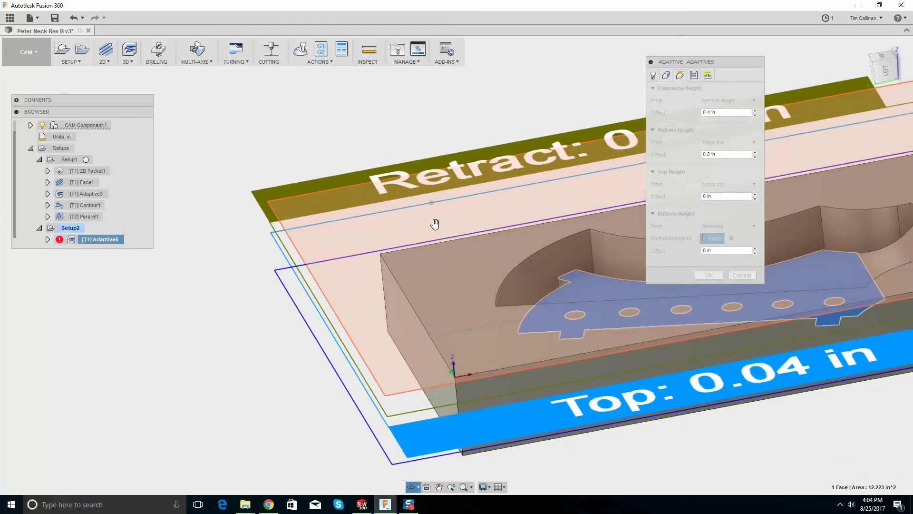
scroll(448, 214, down, 5)
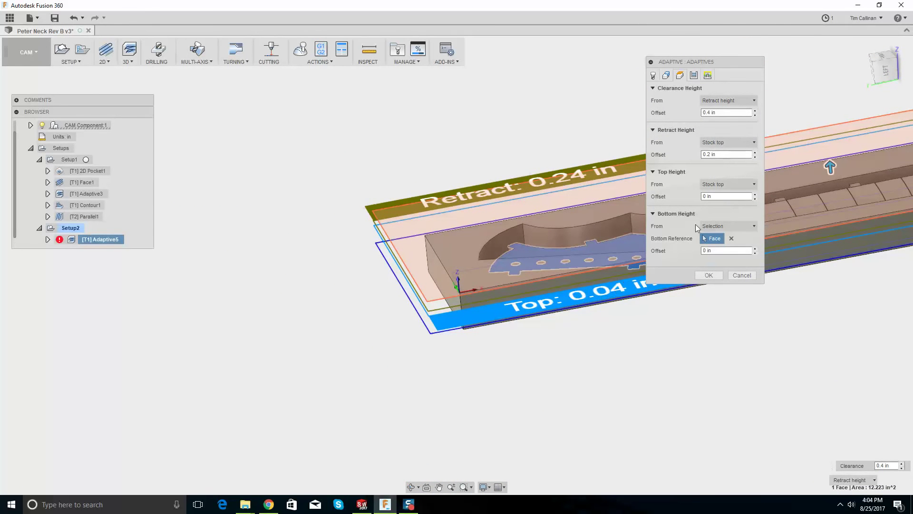
scroll(577, 283, down, 5)
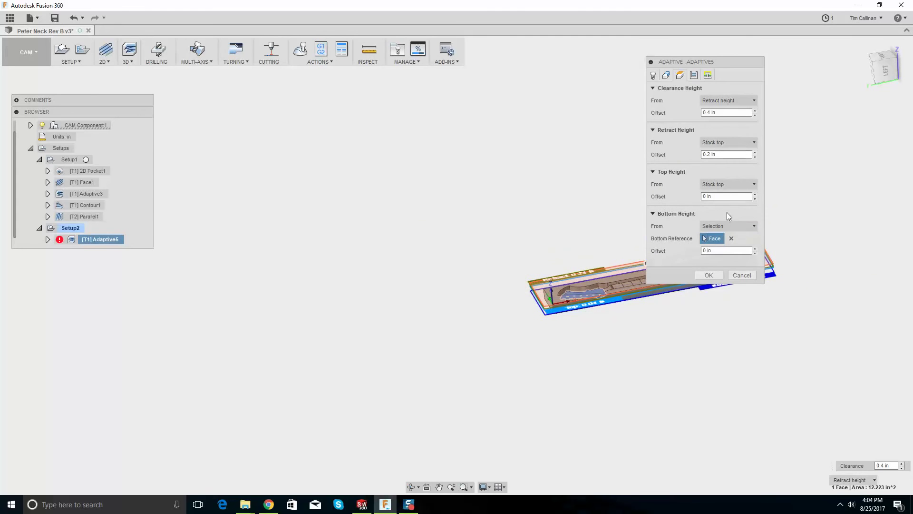
click(745, 185)
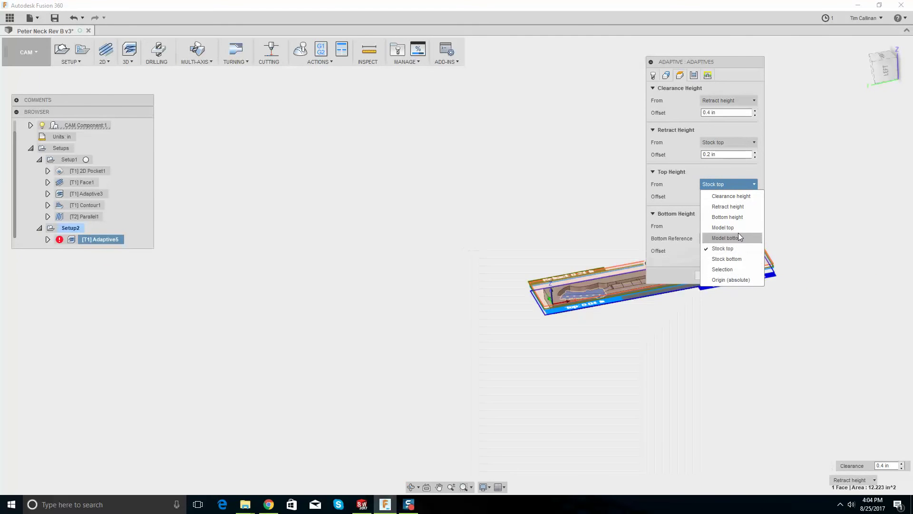
click(732, 227)
Review the Passes settings and confirm to regenerate the roughing toolpath
scroll(638, 295, up, 3)
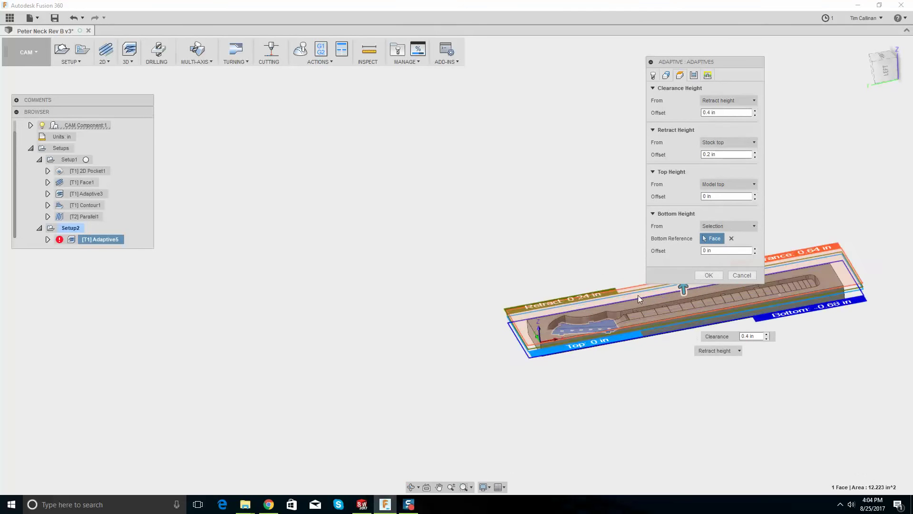
scroll(638, 295, up, 3)
scroll(618, 291, down, 4)
scroll(620, 295, up, 5)
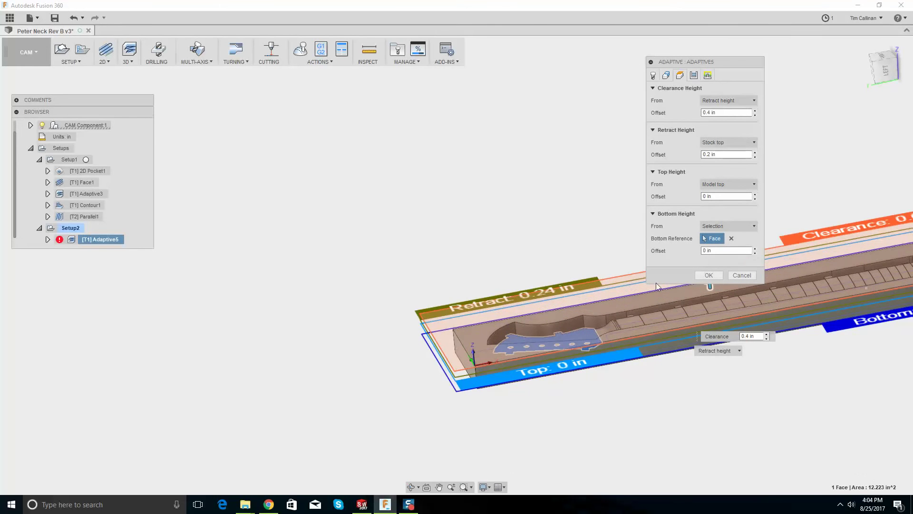
click(694, 76)
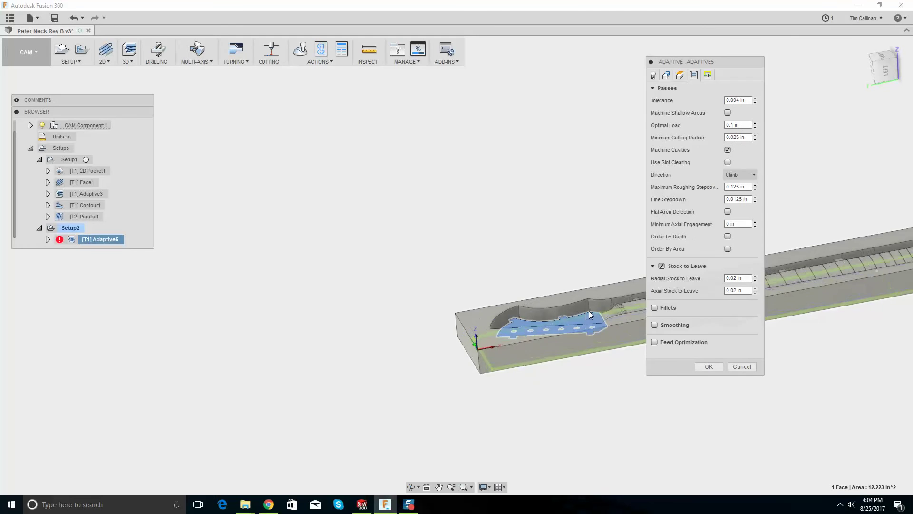
scroll(589, 310, up, 3)
shift+middle_drag(588, 310, 564, 289)
scroll(569, 275, down, 5)
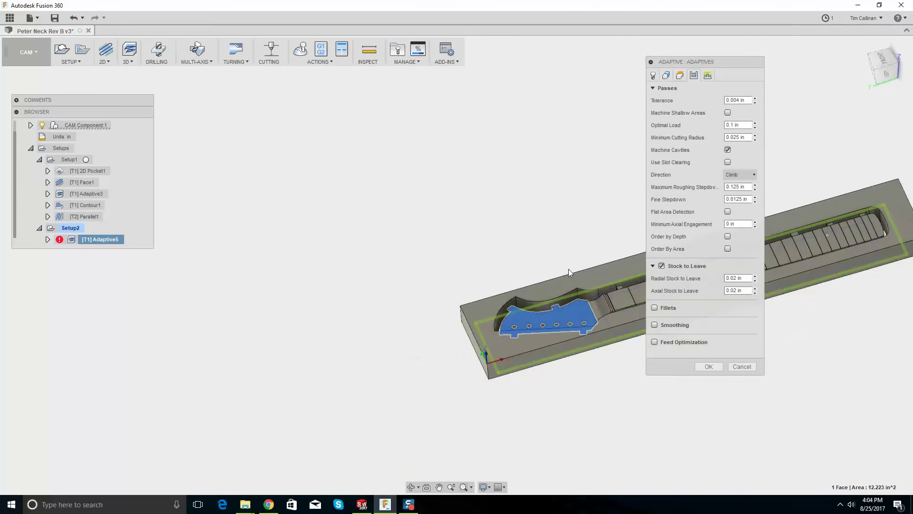
scroll(613, 261, up, 4)
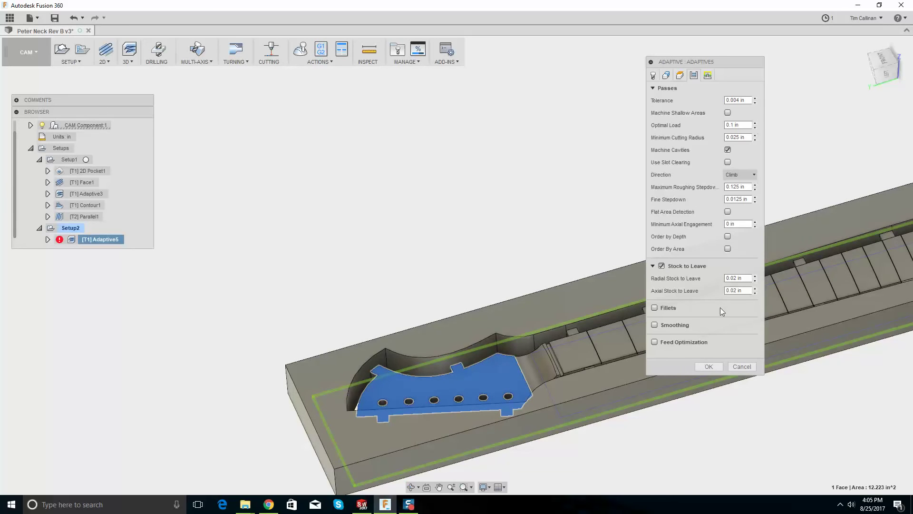
click(708, 366)
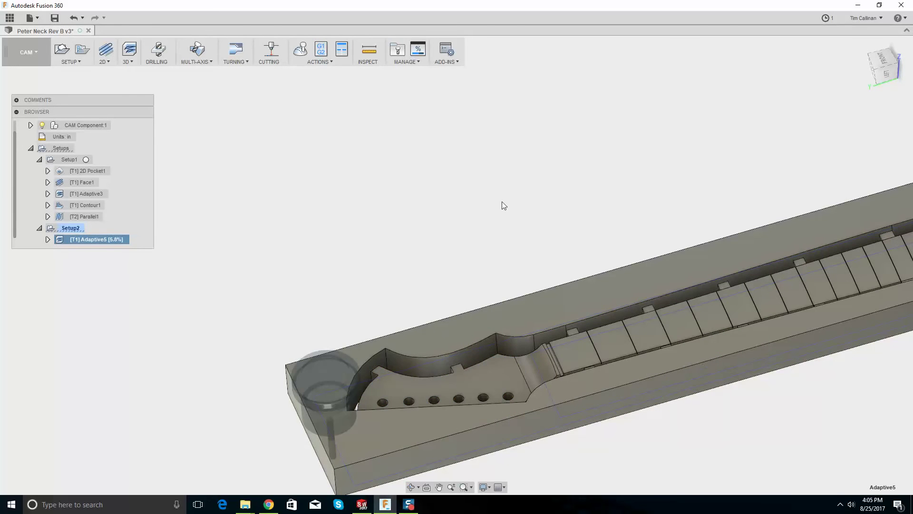
Orbit and zoom around the neck stock while Adaptive5 generates to 100%
scroll(472, 192, down, 2)
scroll(586, 191, down, 2)
scroll(694, 182, up, 2)
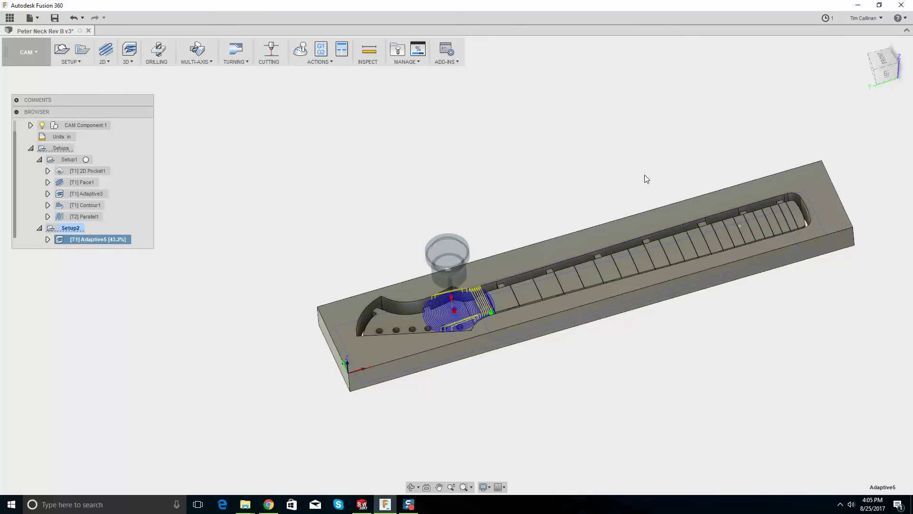
scroll(518, 270, up, 5)
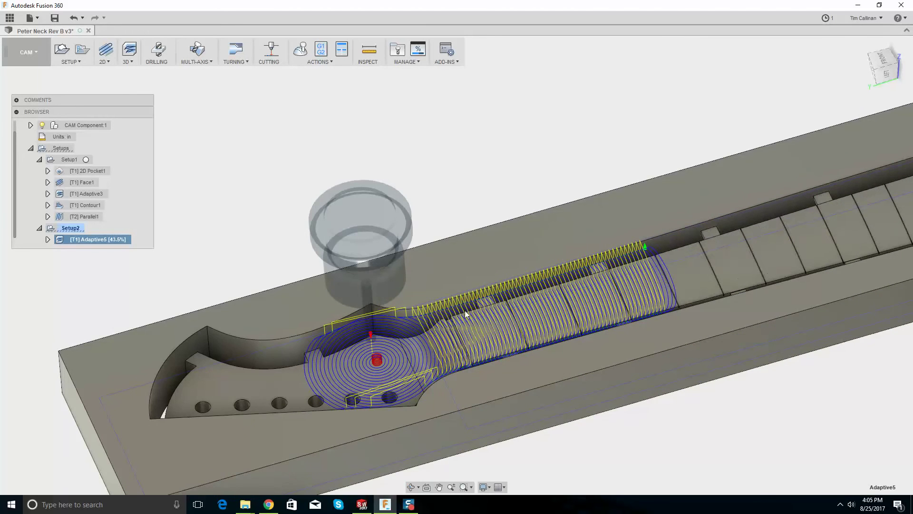
scroll(398, 322, down, 3)
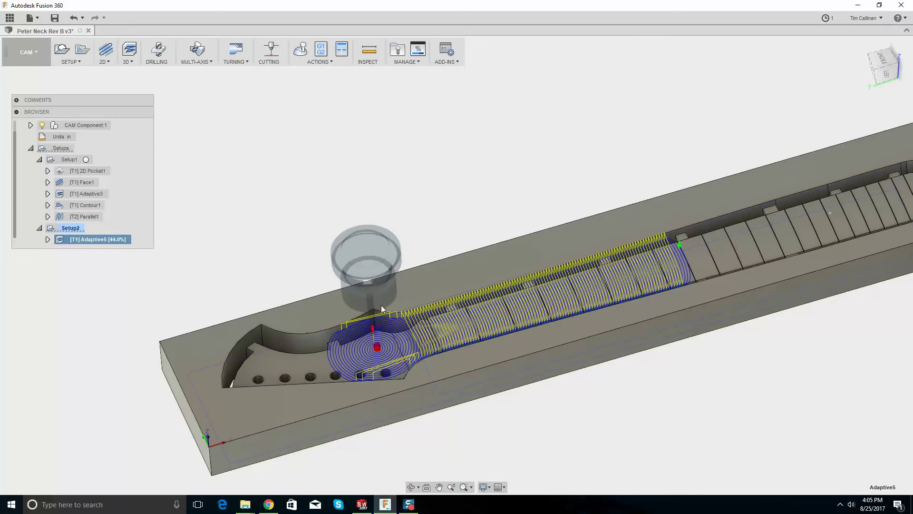
scroll(493, 292, down, 2)
mouse_move(477, 294)
shift+middle_down()
mouse_move(485, 343)
mouse_move(485, 295)
shift+middle_up()
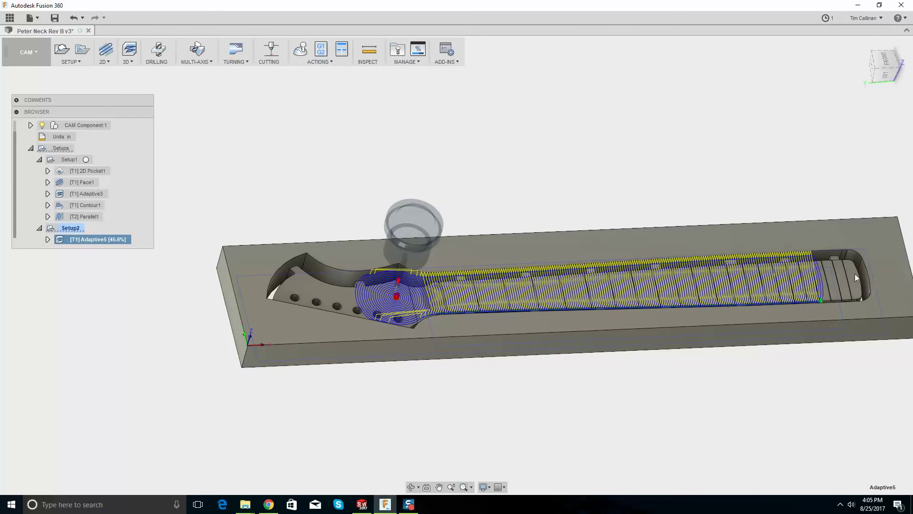
shift+middle_drag(372, 271, 326, 313)
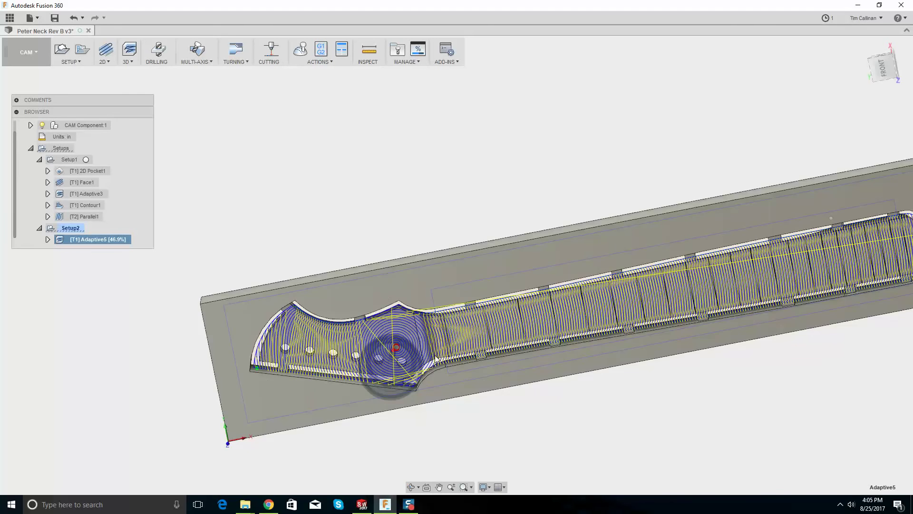
shift+middle_drag(324, 402, 333, 390)
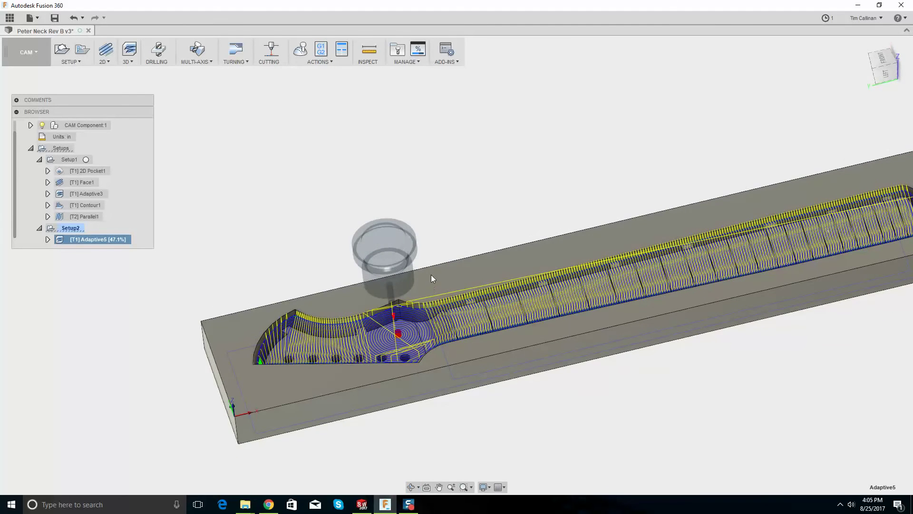
shift+middle_drag(431, 274, 384, 315)
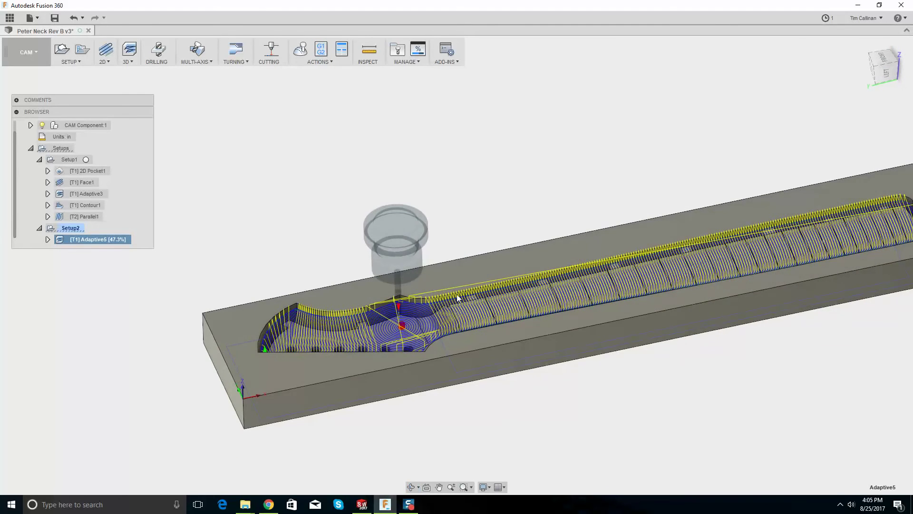
scroll(456, 294, up, 3)
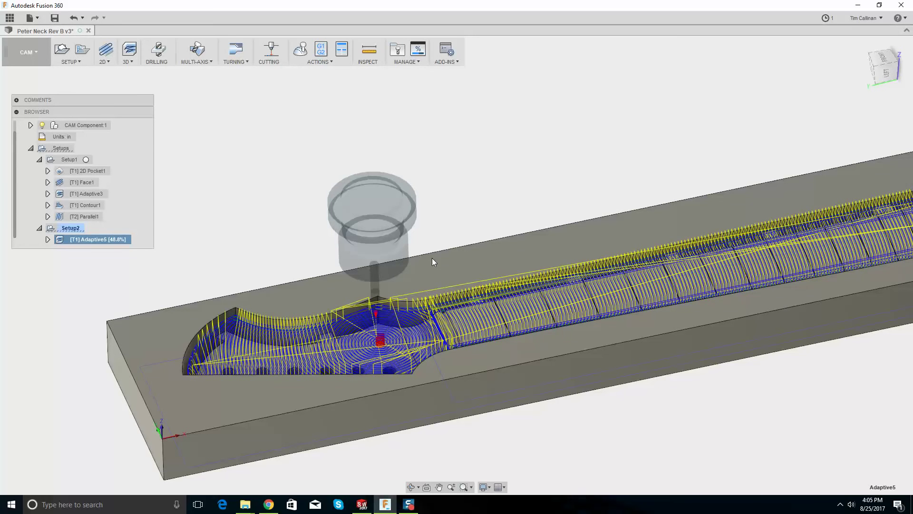
scroll(432, 258, down, 8)
scroll(612, 186, up, 2)
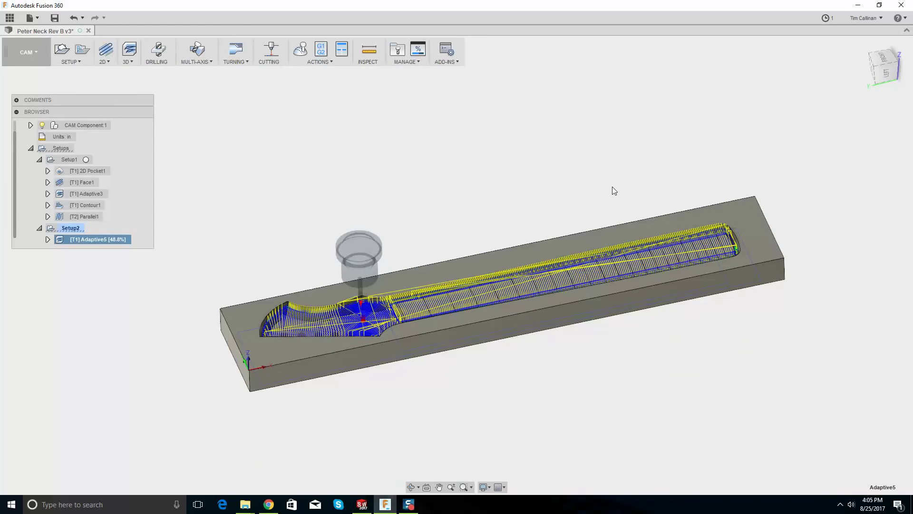
mouse_move(527, 259)
shift+middle_down()
mouse_move(543, 245)
mouse_move(523, 264)
shift+middle_up()
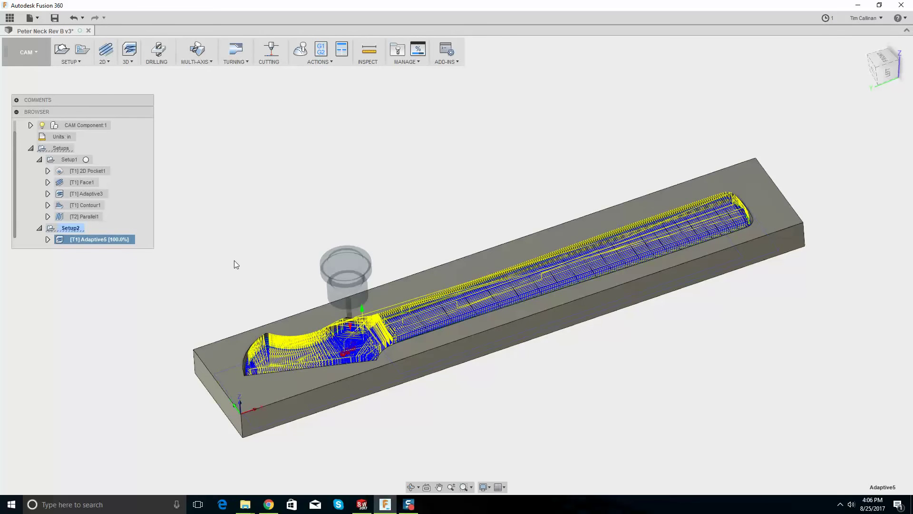
Check Adaptive5's estimated machining time and inspect the headstock toolpath from above
right_click(98, 242)
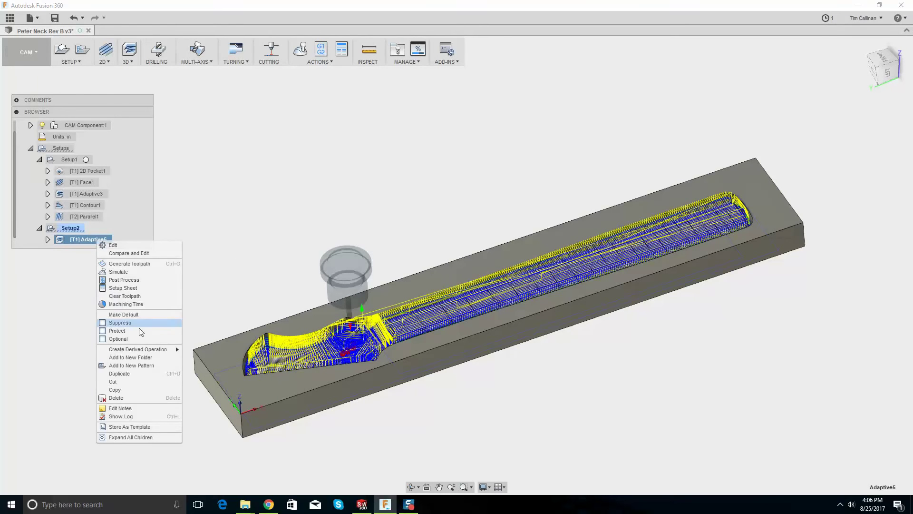
click(125, 304)
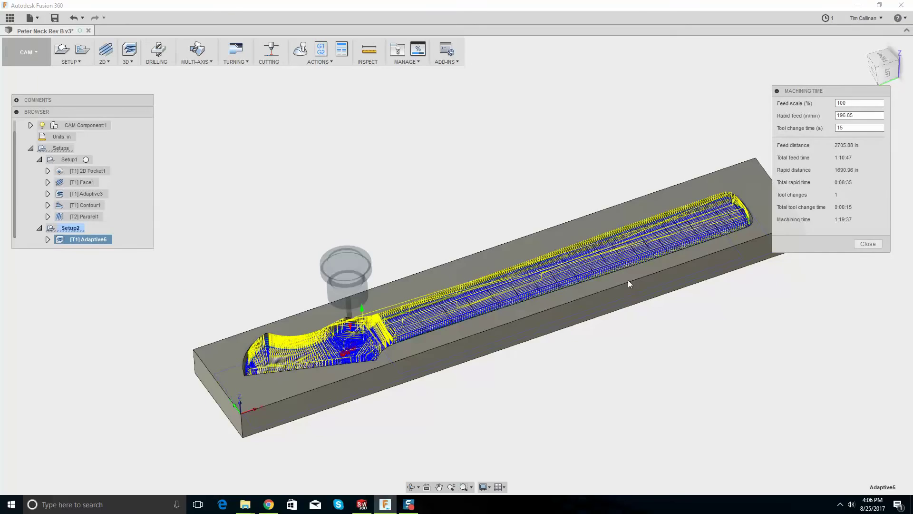
click(868, 243)
scroll(477, 268, up, 3)
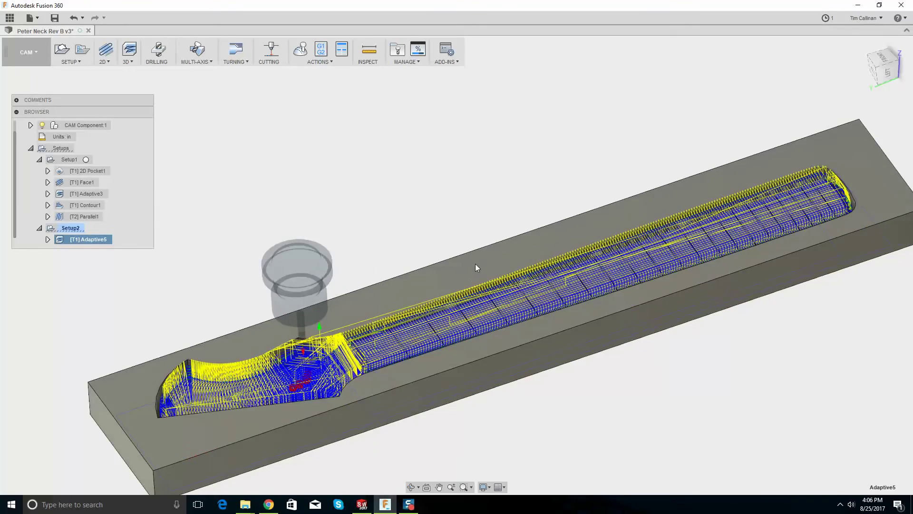
mouse_move(475, 264)
shift+middle_down()
mouse_move(477, 371)
mouse_move(473, 282)
shift+middle_up()
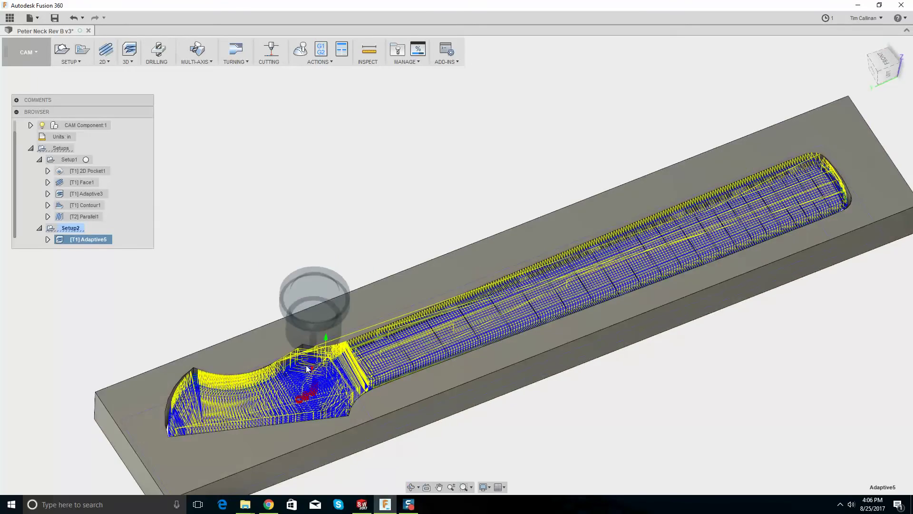
scroll(308, 369, up, 3)
mouse_move(298, 360)
shift+middle_down()
mouse_move(293, 406)
mouse_move(297, 347)
shift+middle_up()
scroll(289, 293, down, 3)
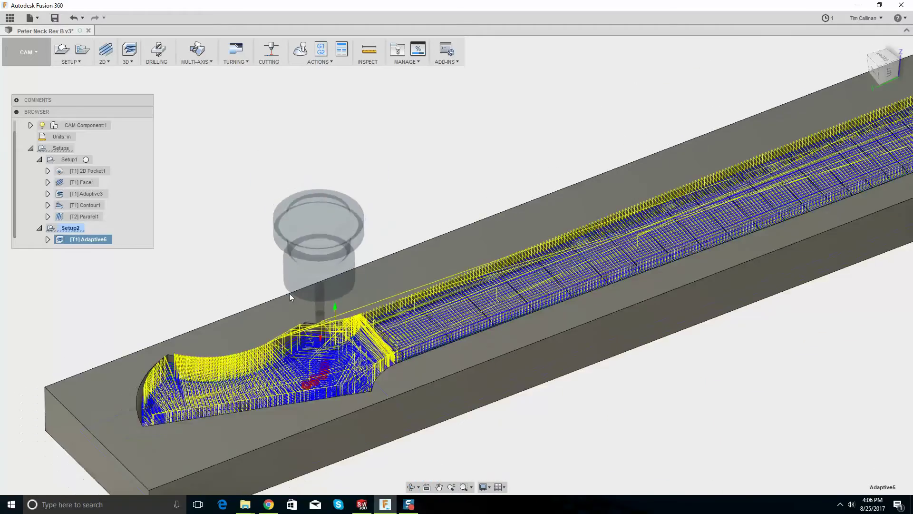
scroll(289, 293, down, 2)
Hide the Adaptive5 toolpath and show the 3D machining strategies list
click(264, 167)
scroll(265, 166, down, 1)
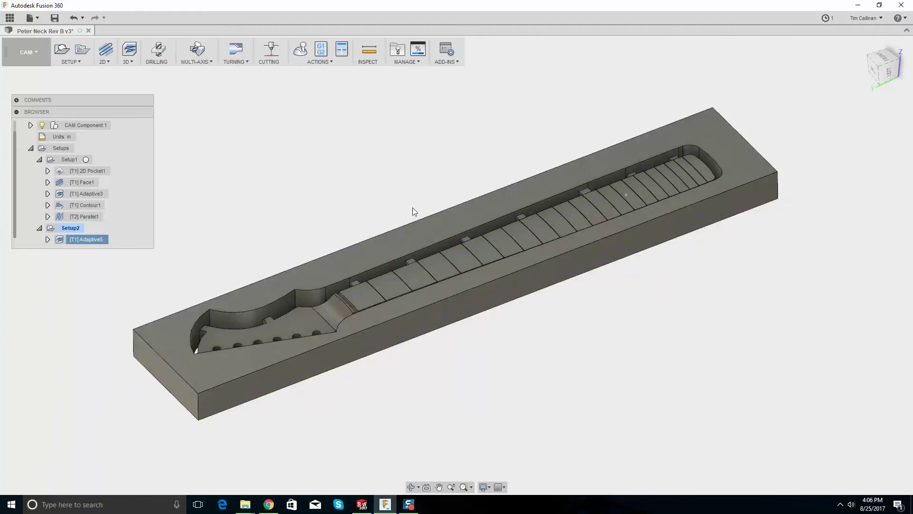
scroll(324, 231, up, 2)
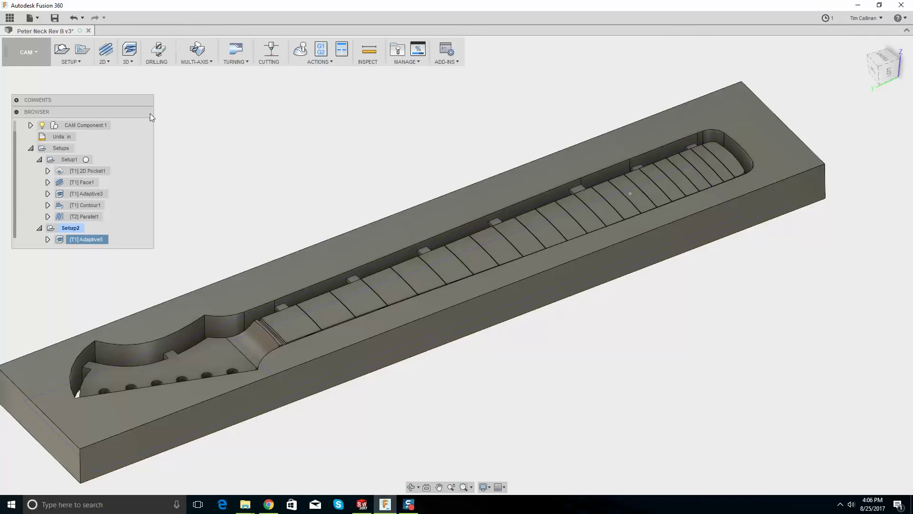
click(129, 54)
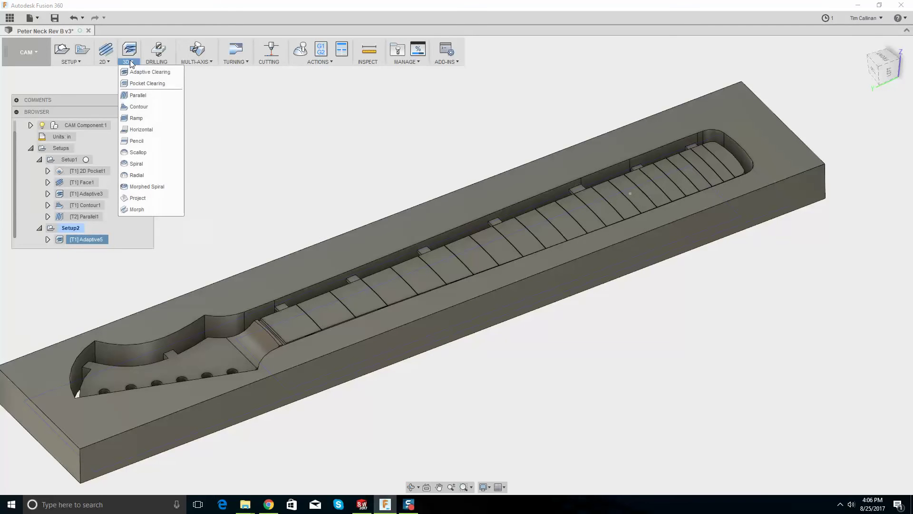
Start a Parallel finishing operation using the Ø1/8" ball end mill
click(144, 95)
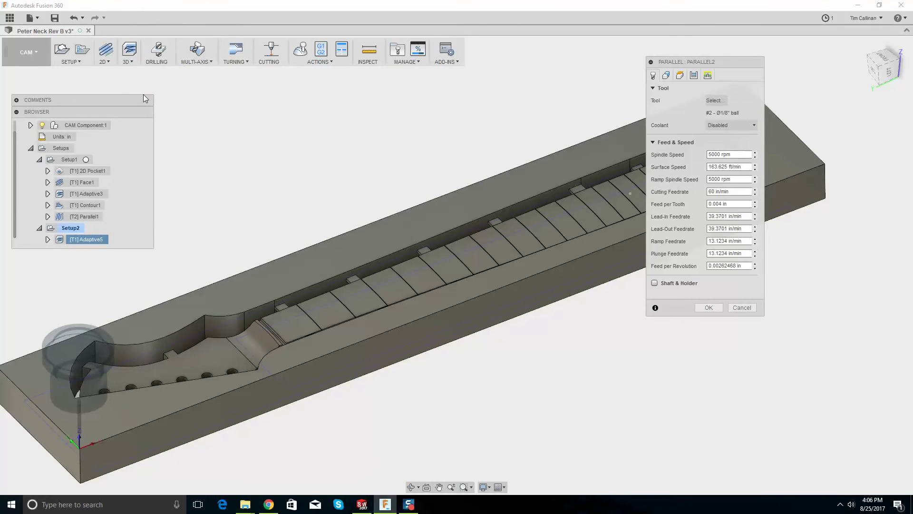
click(724, 100)
click(337, 155)
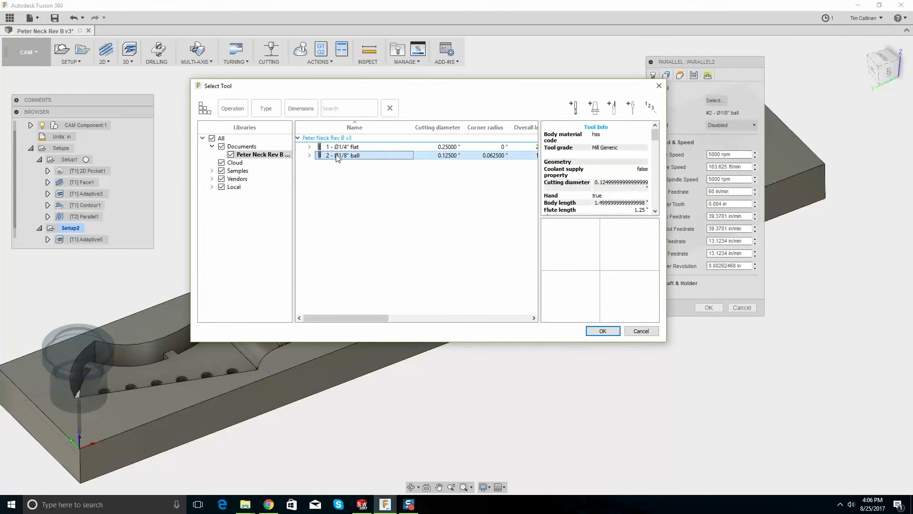
click(606, 330)
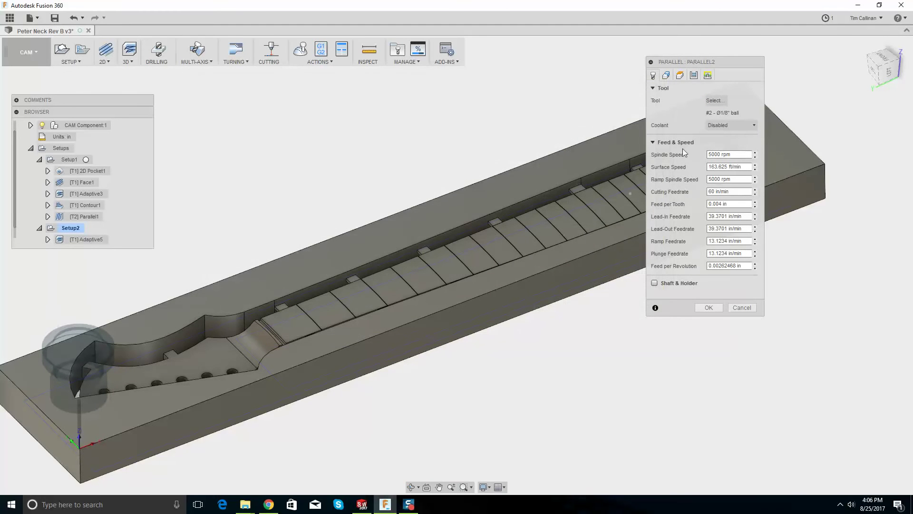
Limit machining to the rectangular sketch boundary and turn on rest machining
click(667, 75)
click(733, 100)
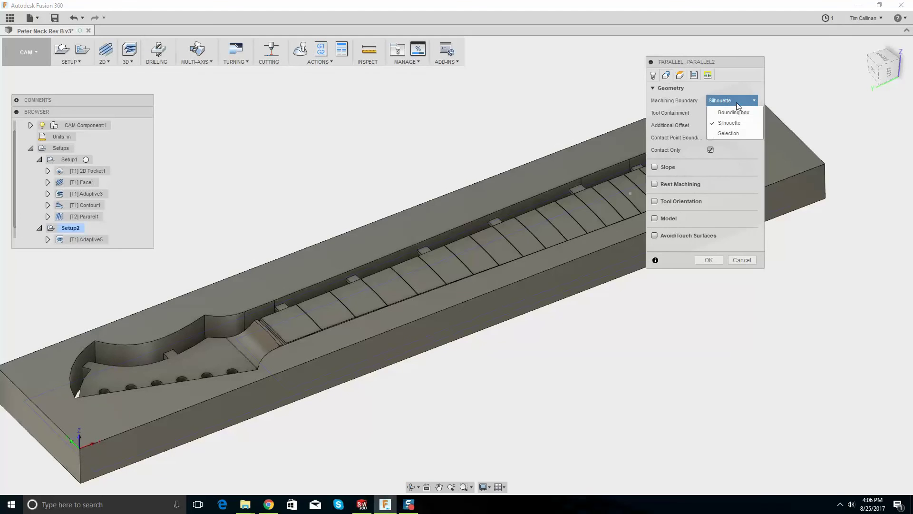
click(742, 131)
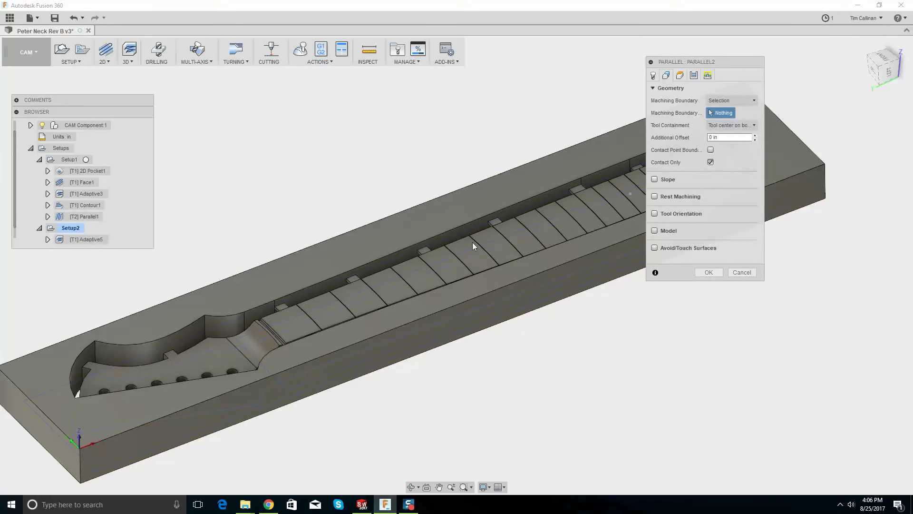
click(169, 346)
mouse_move(471, 138)
shift+middle_down()
mouse_move(455, 185)
mouse_move(461, 213)
shift+middle_up()
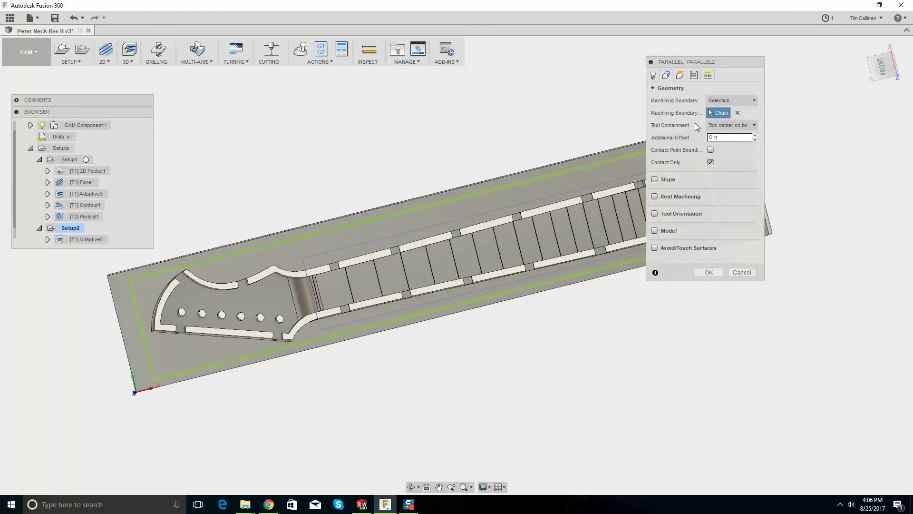
click(655, 196)
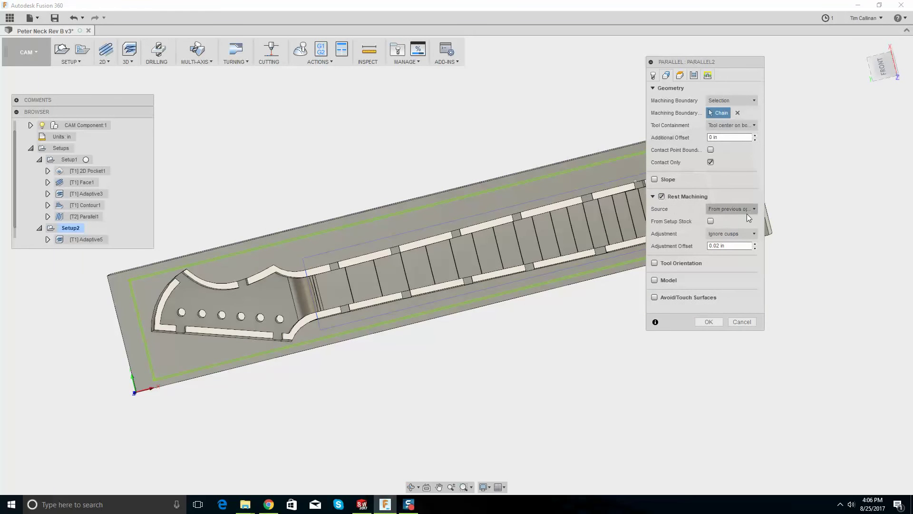
Base top height on the model top, set stepover to 0.01 in, and generate Parallel2
click(680, 74)
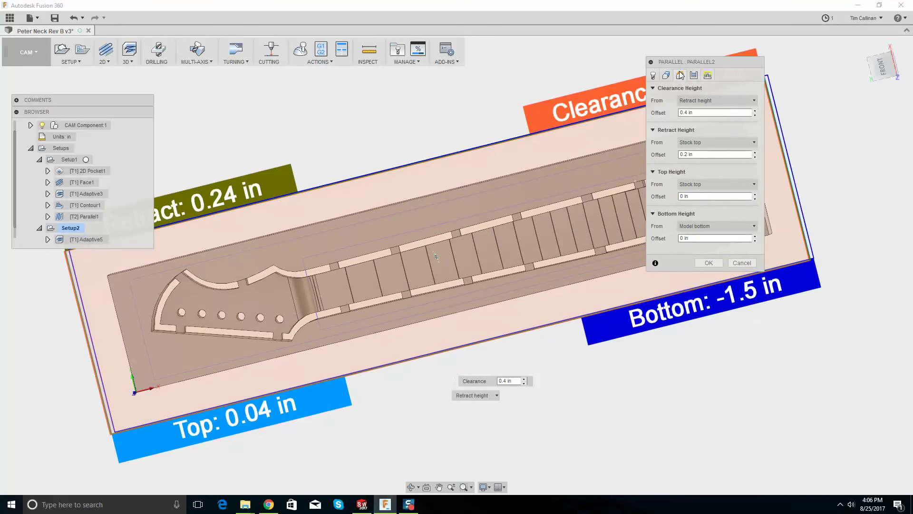
click(705, 188)
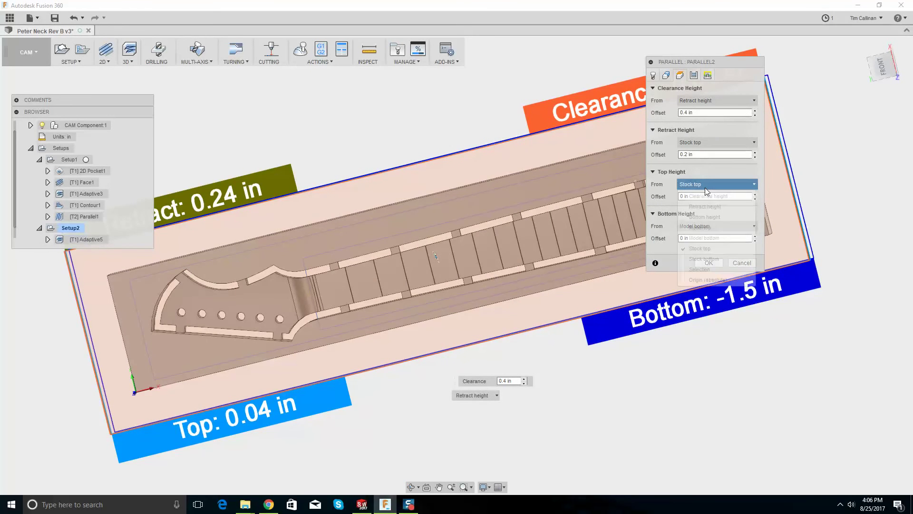
click(723, 228)
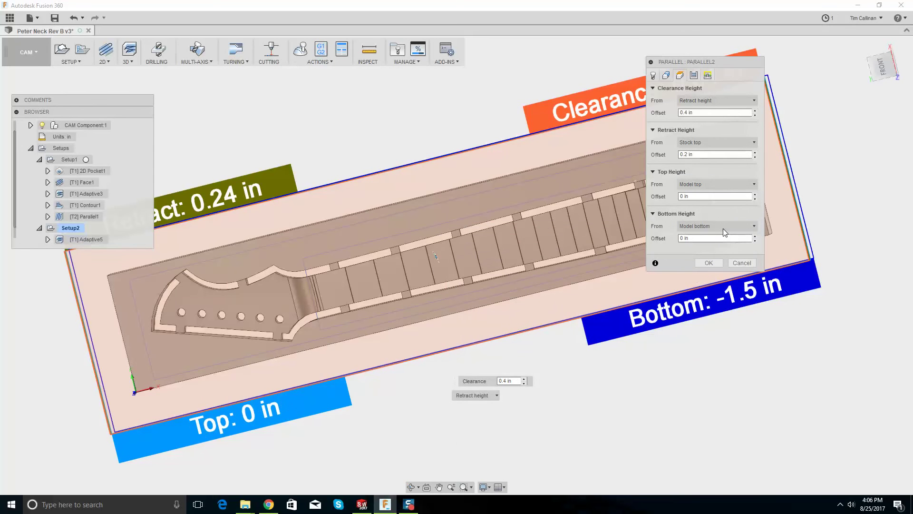
click(695, 76)
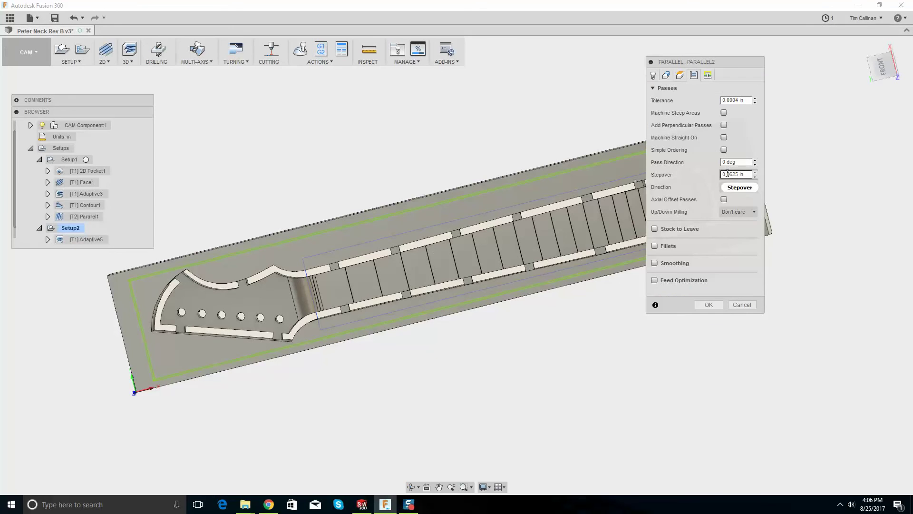
drag(727, 173, 793, 152)
text(1)
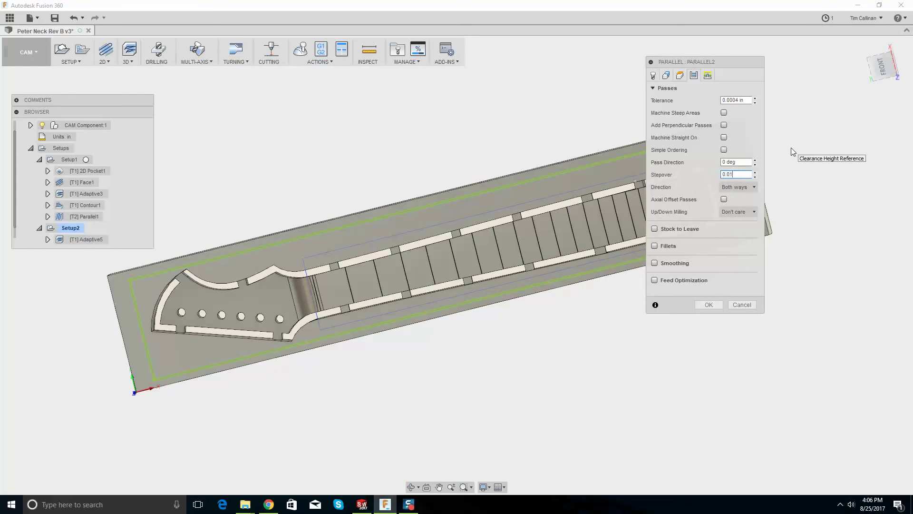
click(713, 306)
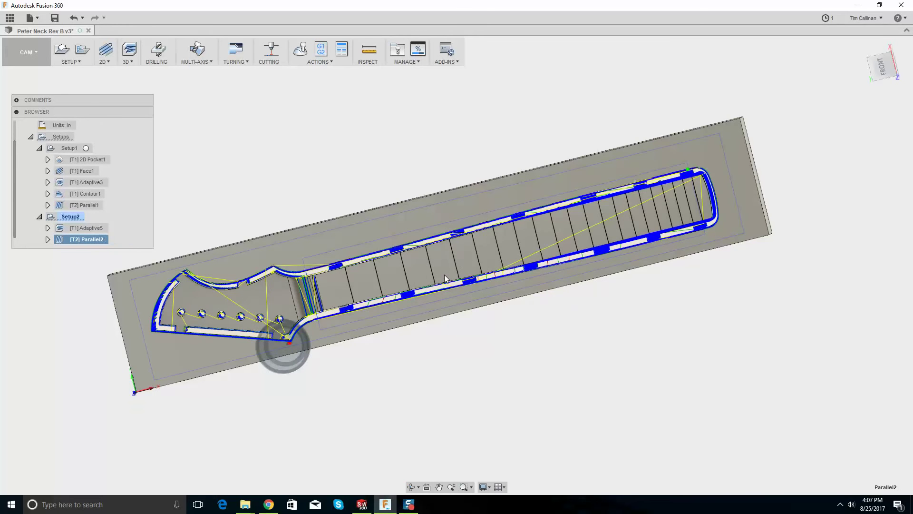
Reopen the new Parallel2 operation for editing
shift+middle_drag(428, 244, 424, 236)
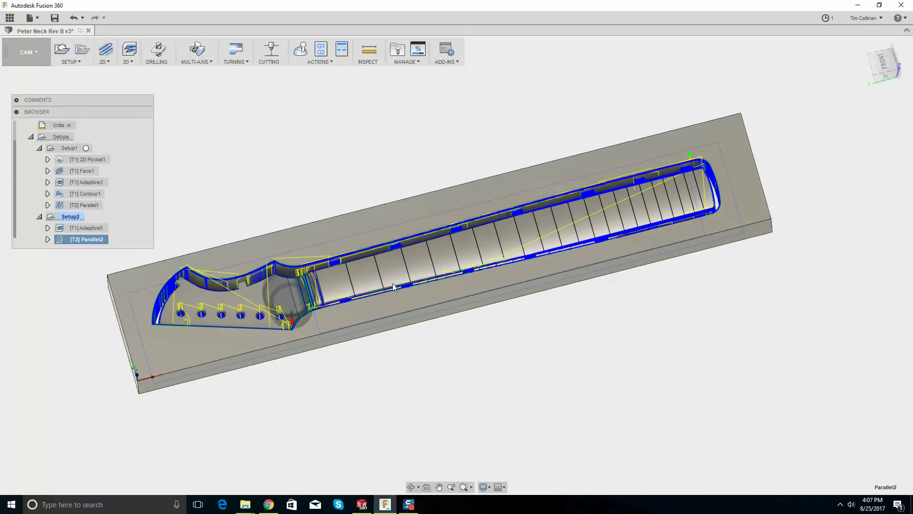
right_click(95, 243)
click(125, 247)
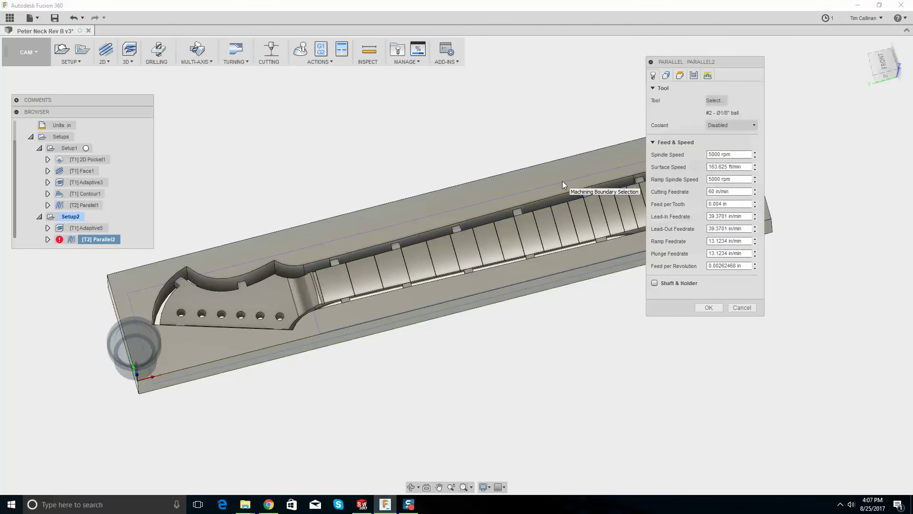
Go to Parallel2's height settings and zoom to a top-down view of the frets
click(666, 75)
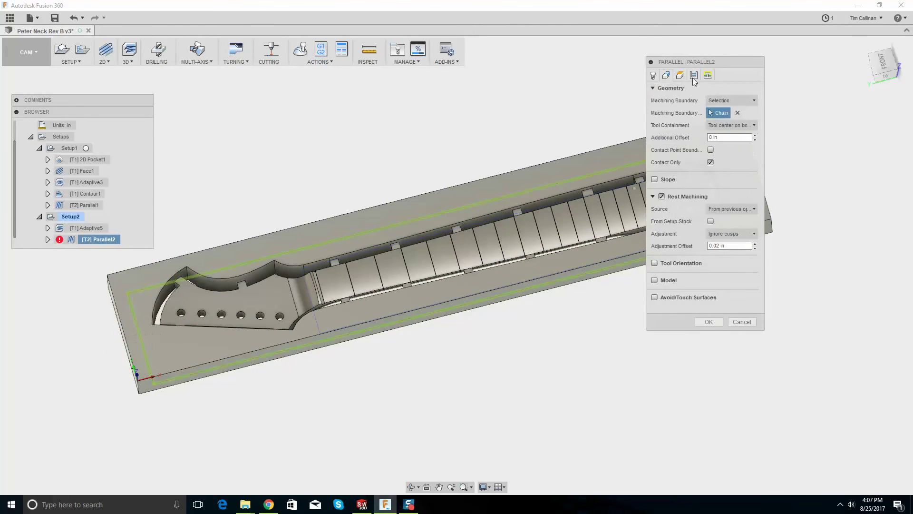
click(680, 75)
mouse_move(591, 202)
shift+middle_down()
mouse_move(577, 147)
mouse_move(590, 195)
shift+middle_up()
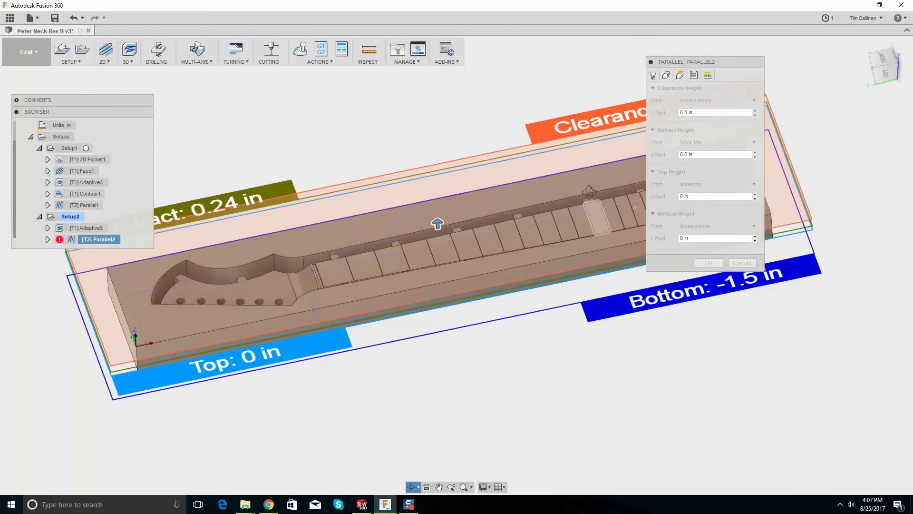
scroll(318, 281, up, 5)
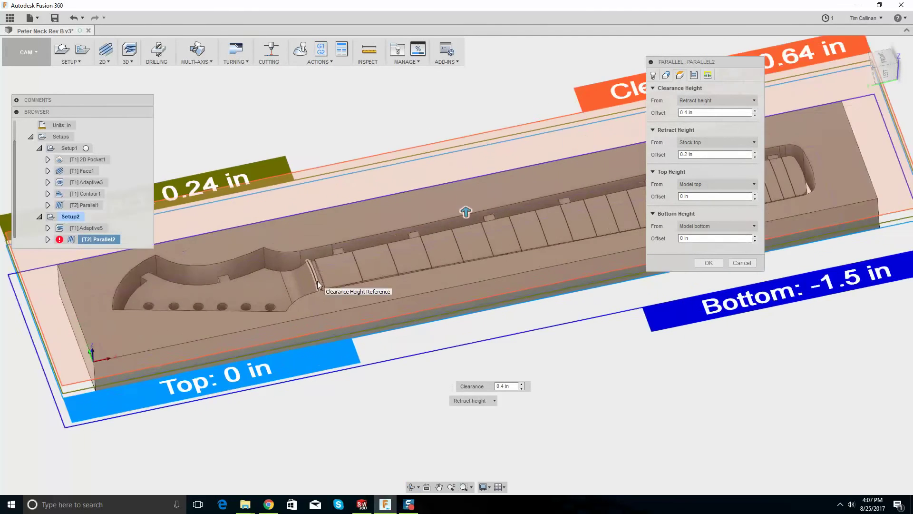
scroll(304, 285, up, 1)
scroll(333, 269, up, 1)
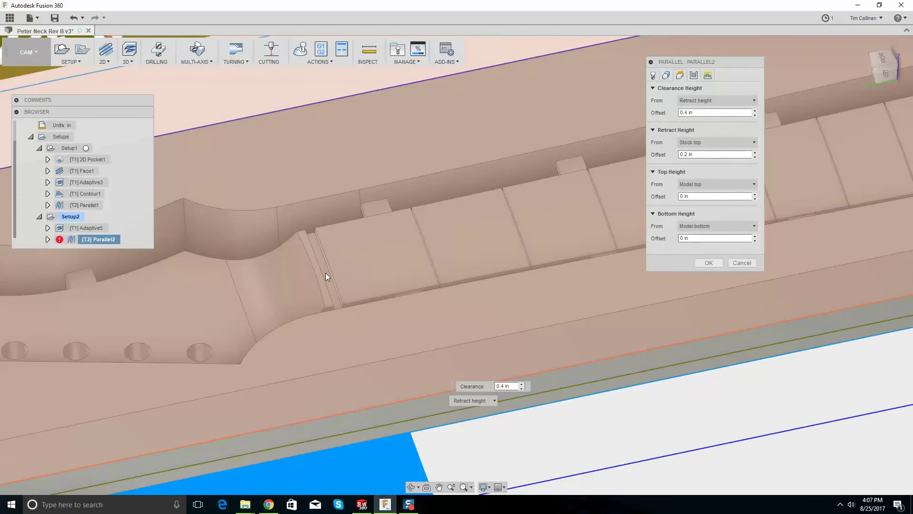
scroll(328, 281, up, 1)
scroll(336, 292, up, 1)
scroll(337, 293, up, 2)
shift+middle_drag(337, 305, 340, 320)
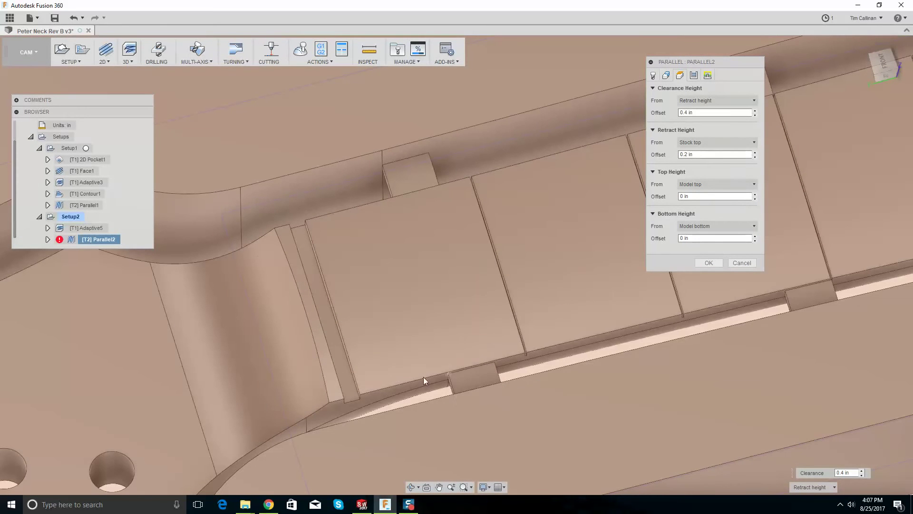
Set the bottom height from a selection on the headstock face and regenerate Parallel2
click(718, 226)
click(699, 311)
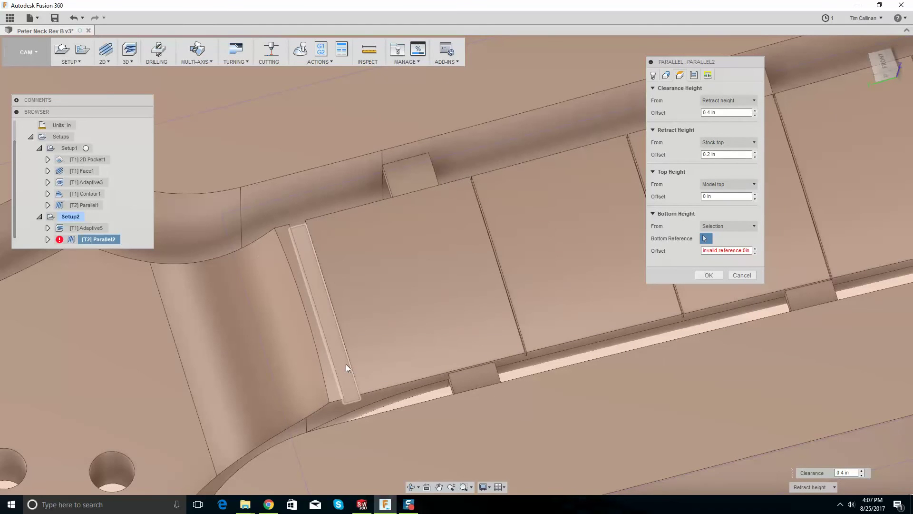
click(347, 364)
scroll(498, 183, down, 4)
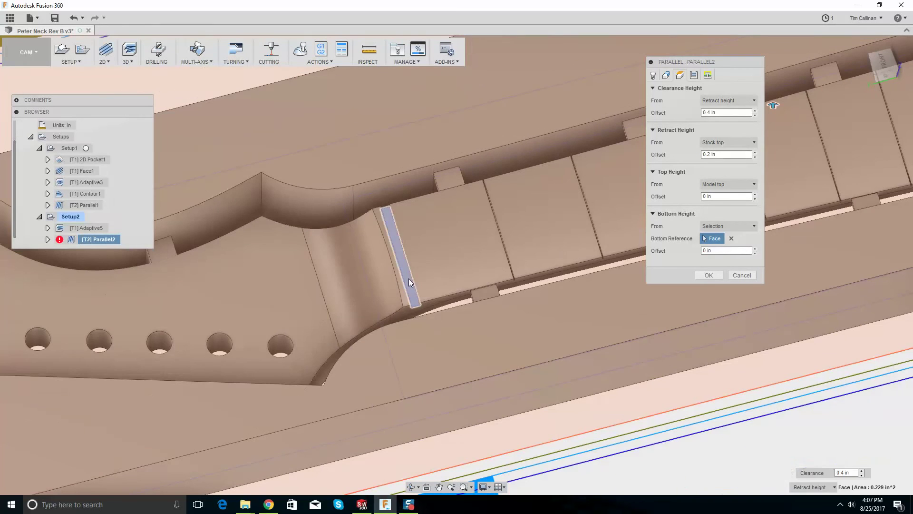
click(308, 272)
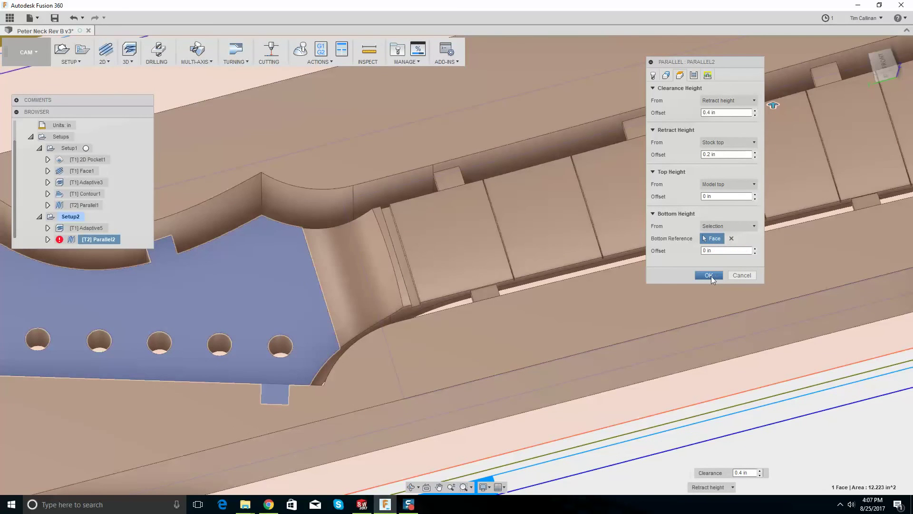
click(709, 275)
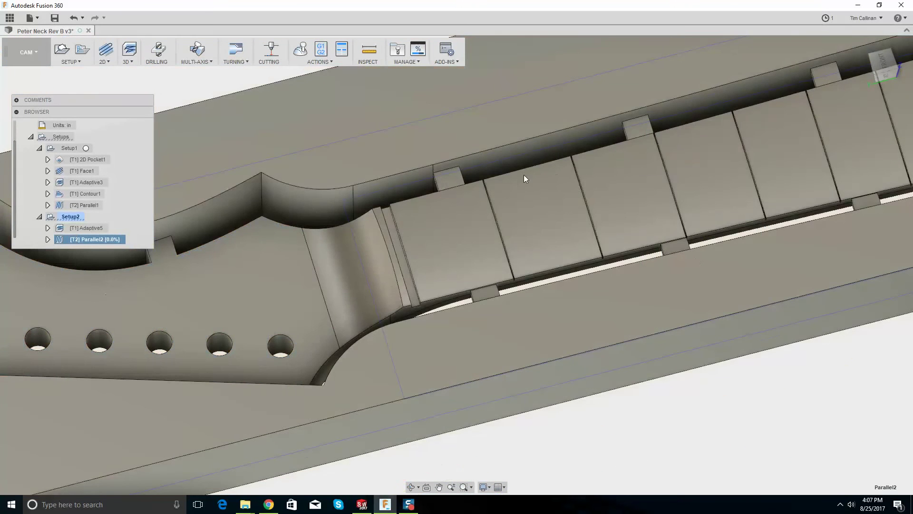
Orbit and zoom around Parallel2's neck-pocket toolpath, then bring up its operation options
scroll(510, 184, down, 6)
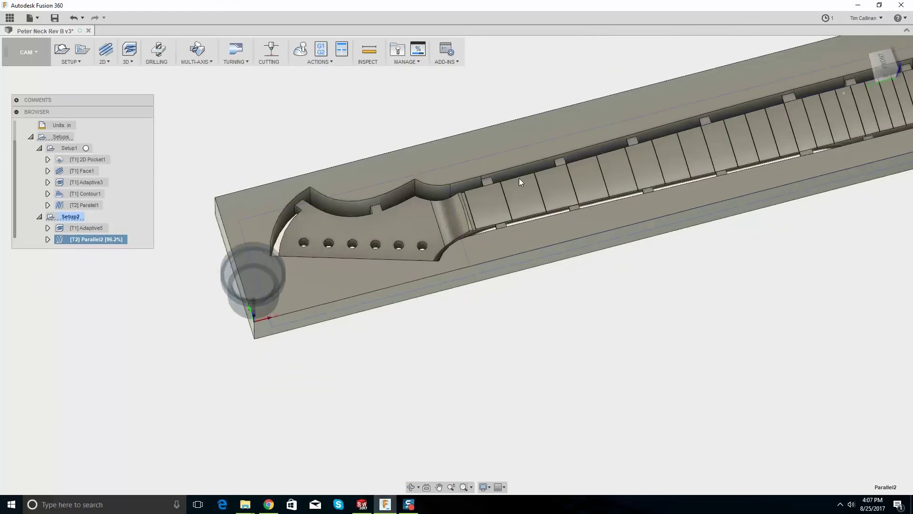
scroll(519, 179, down, 3)
scroll(699, 86, up, 2)
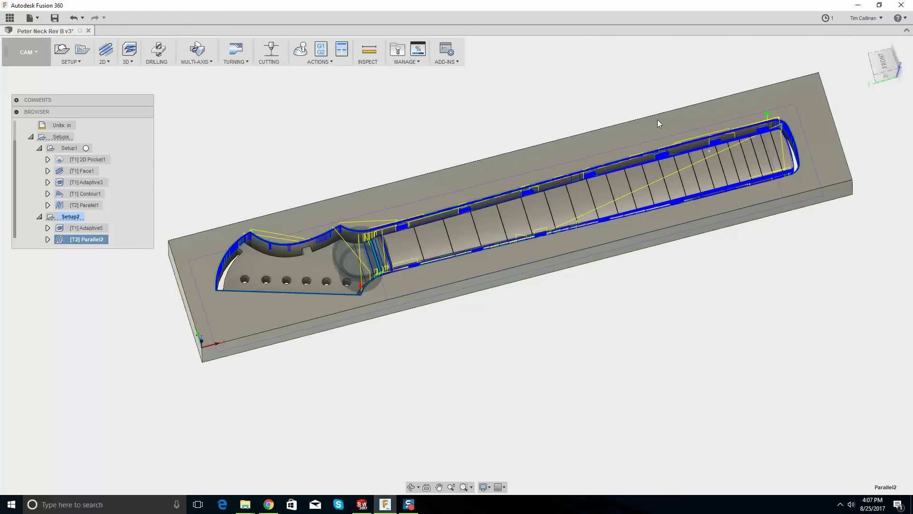
scroll(254, 241, up, 8)
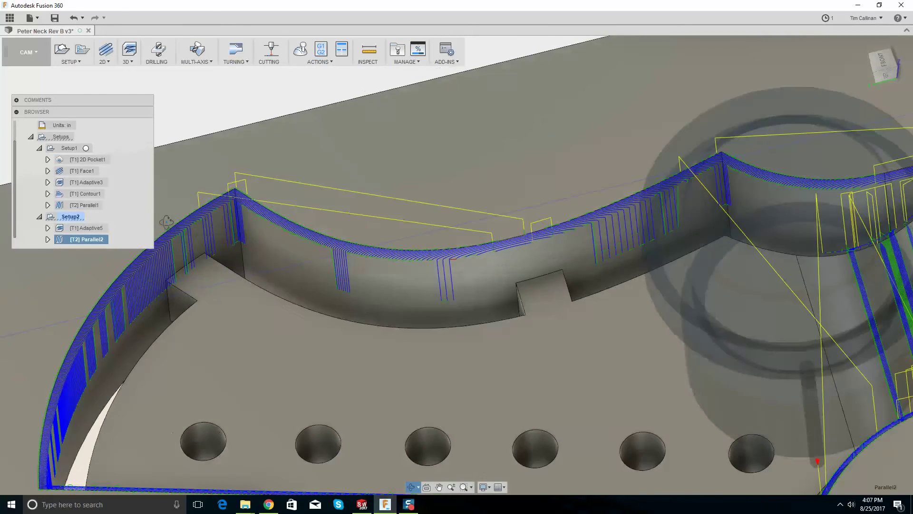
shift+middle_drag(166, 222, 243, 227)
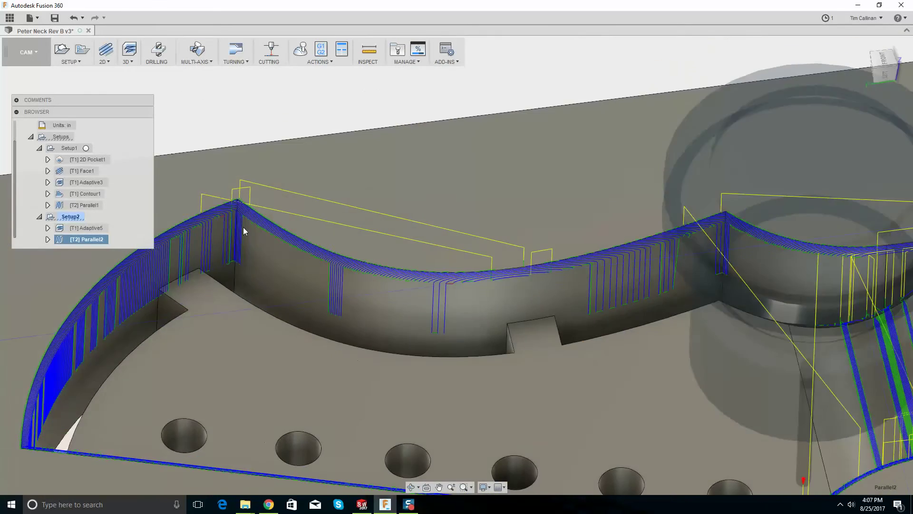
scroll(344, 214, down, 8)
shift+middle_drag(404, 214, 452, 209)
scroll(452, 210, down, 4)
scroll(509, 205, up, 4)
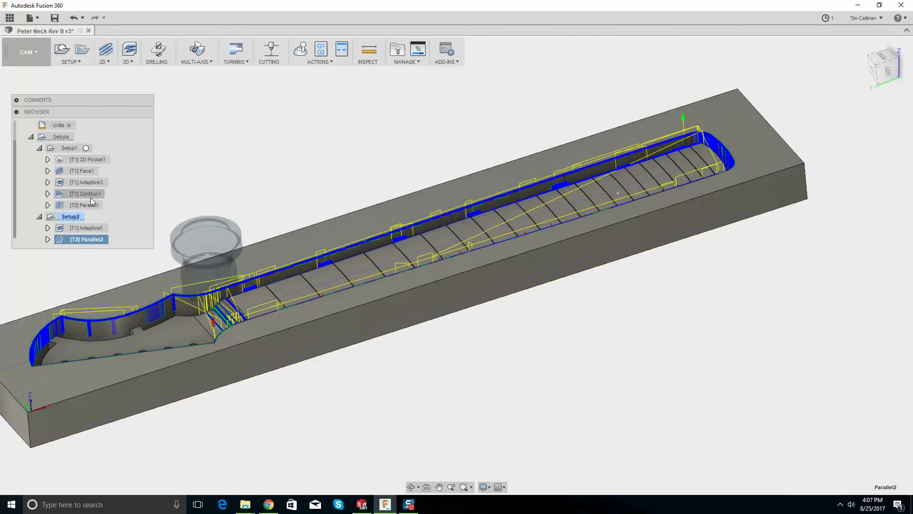
scroll(406, 210, up, 5)
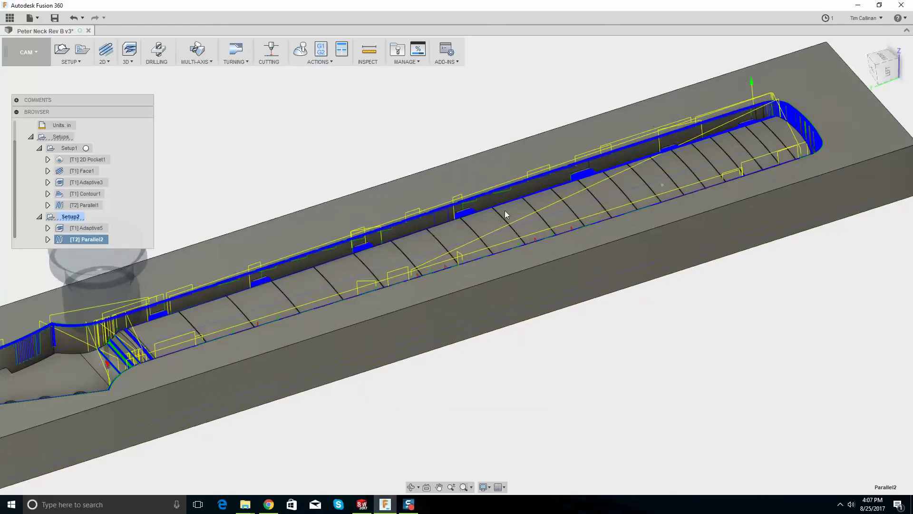
shift+middle_drag(427, 241, 367, 272)
right_click(76, 238)
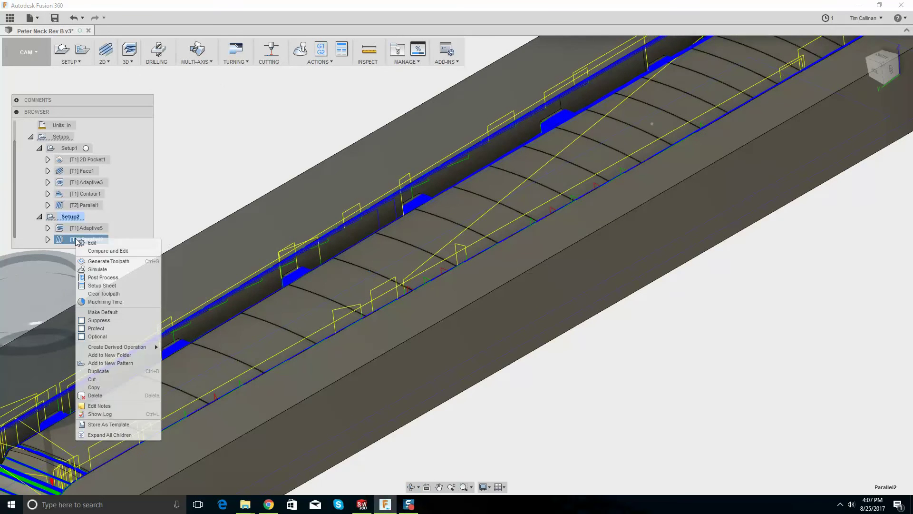
Open Parallel2 for editing and review its Geometry settings, leaving tool orientation off
click(99, 243)
scroll(292, 228, down, 4)
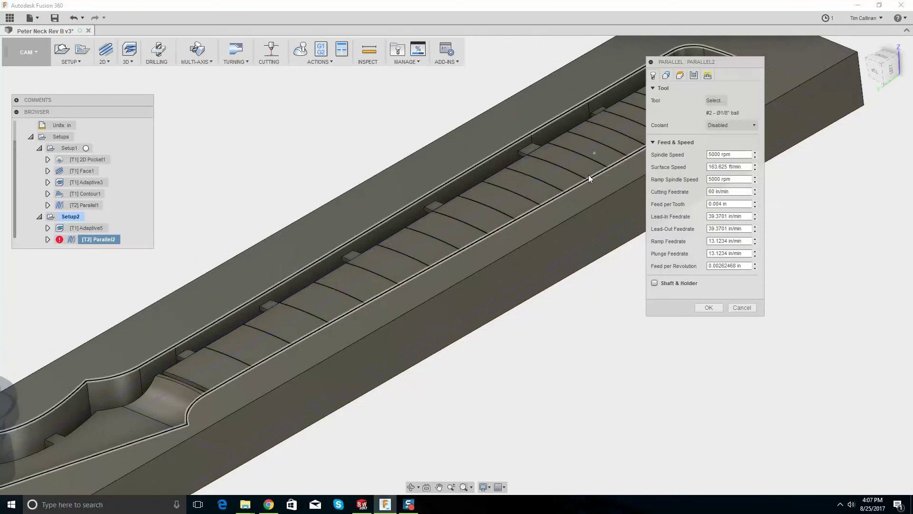
shift+middle_drag(589, 175, 550, 170)
scroll(396, 193, down, 3)
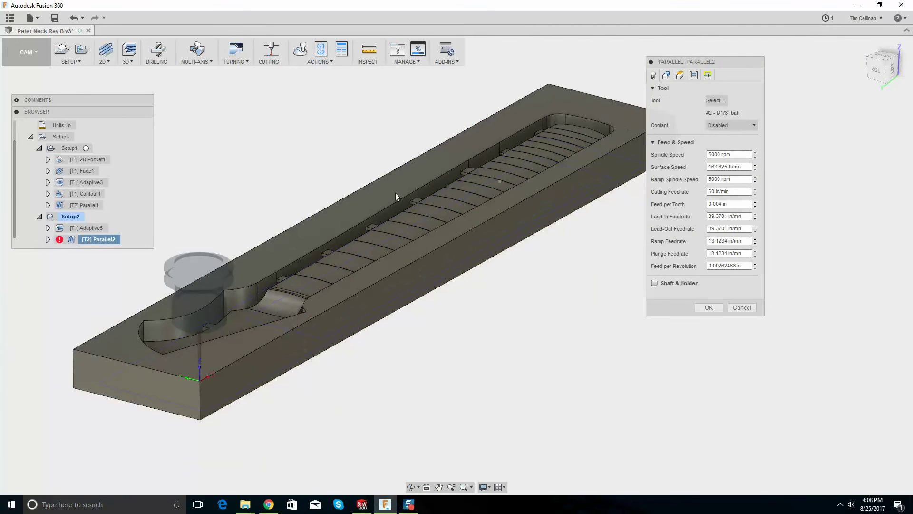
click(665, 76)
shift+middle_drag(595, 143, 517, 195)
scroll(340, 209, up, 3)
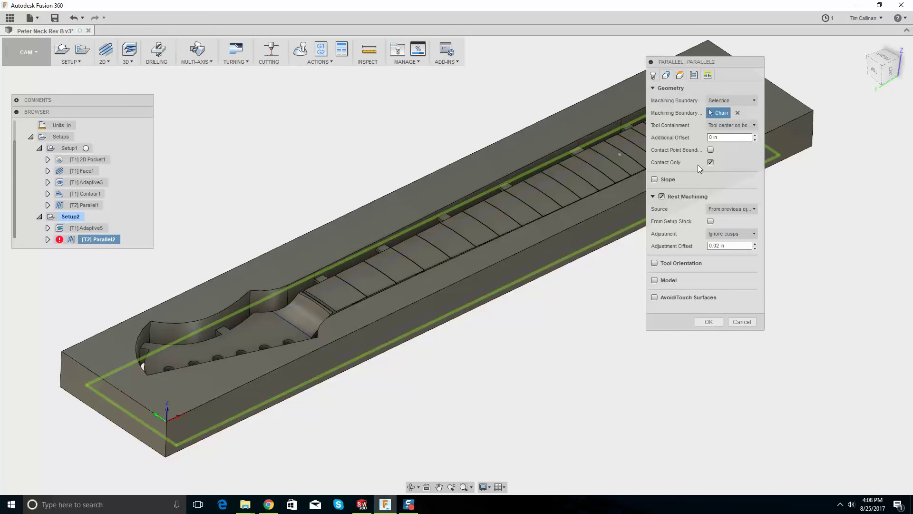
click(655, 263)
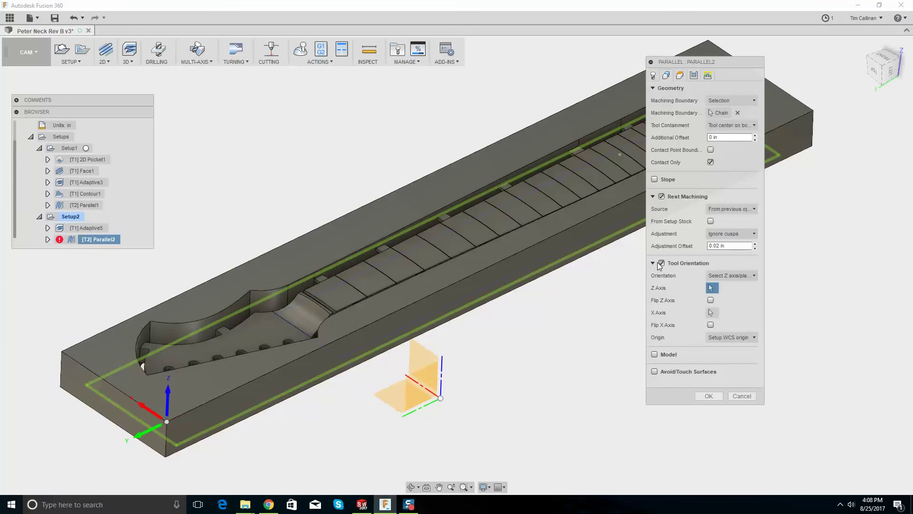
click(655, 263)
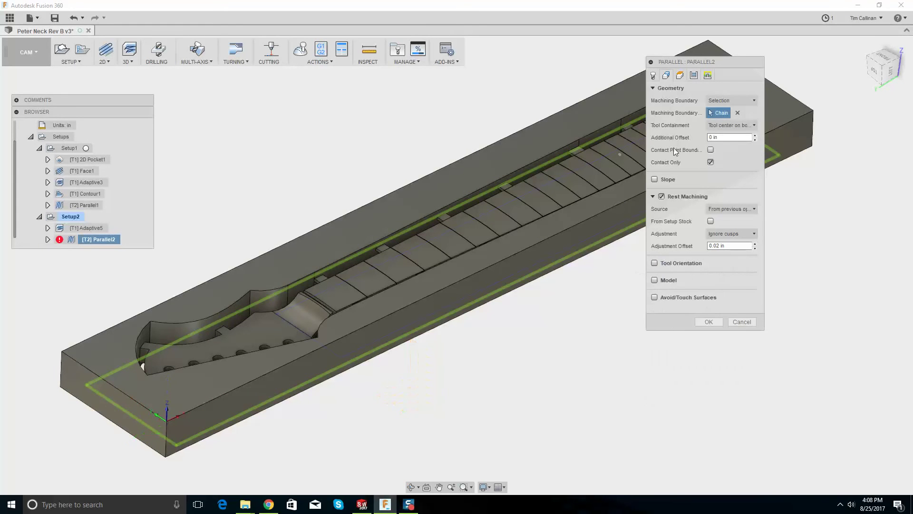
Confirm the headstock face as bottom height, review Passes and Linking, and regenerate Parallel2
click(679, 75)
click(499, 222)
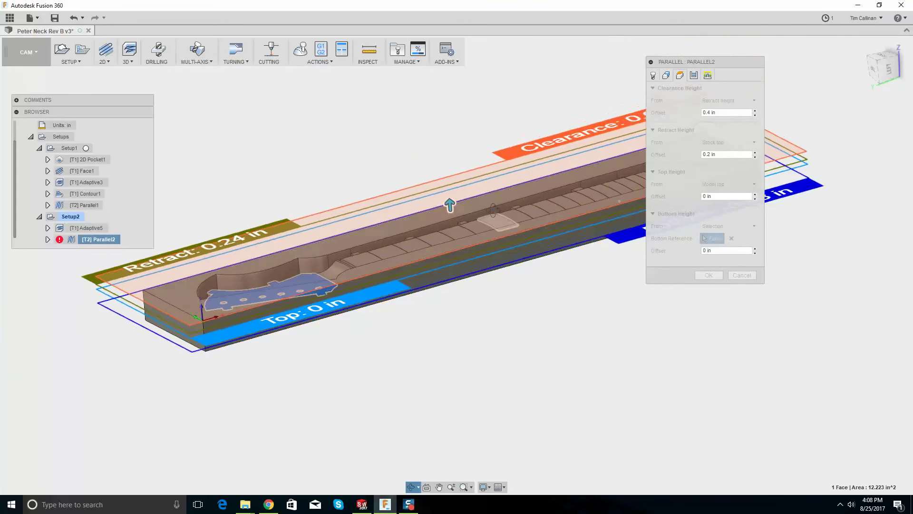
shift+middle_drag(502, 222, 462, 197)
mouse_move(481, 218)
shift+middle_down()
mouse_move(490, 206)
mouse_move(498, 222)
shift+middle_up()
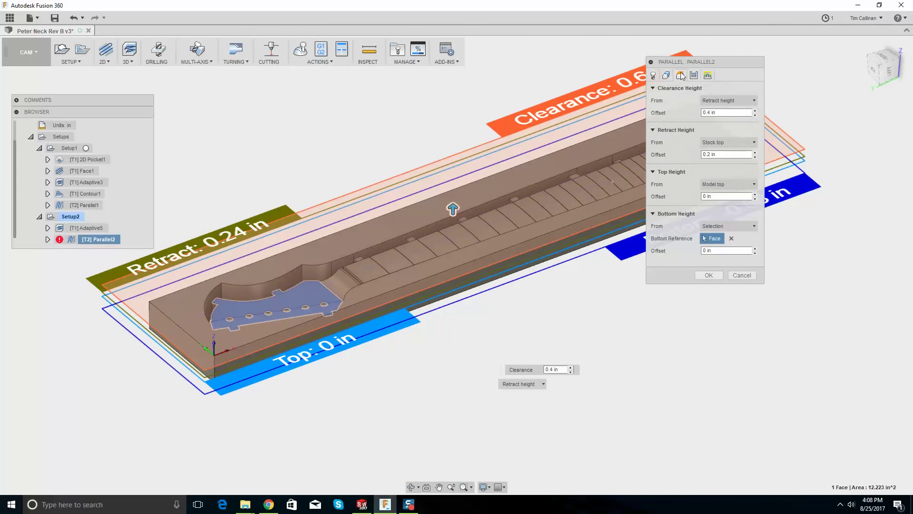
click(694, 75)
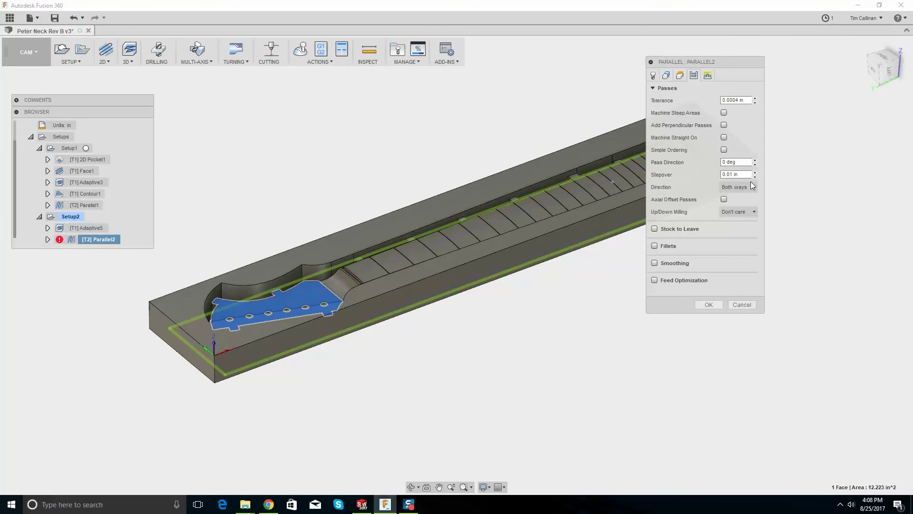
click(708, 76)
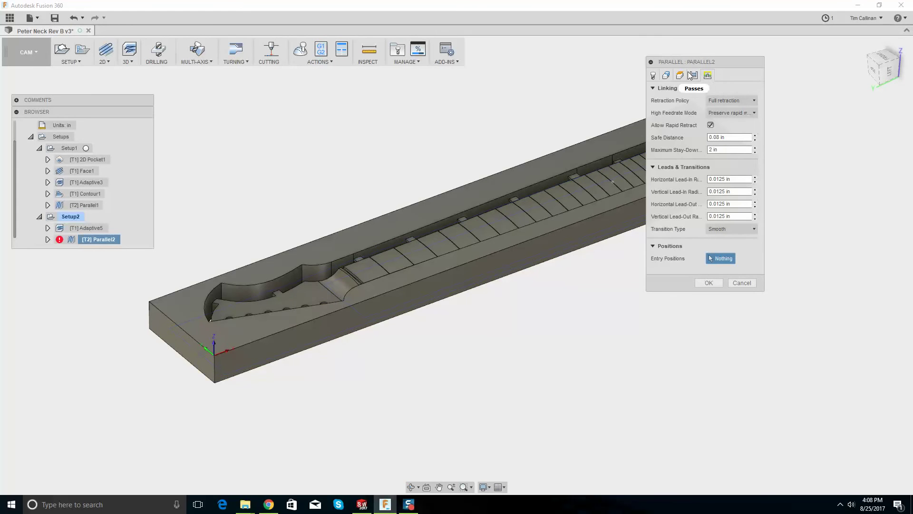
click(693, 76)
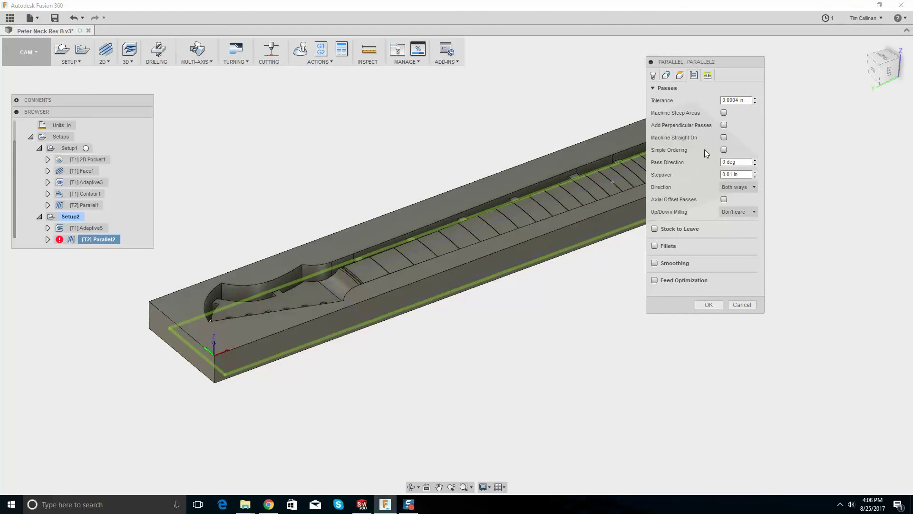
click(709, 305)
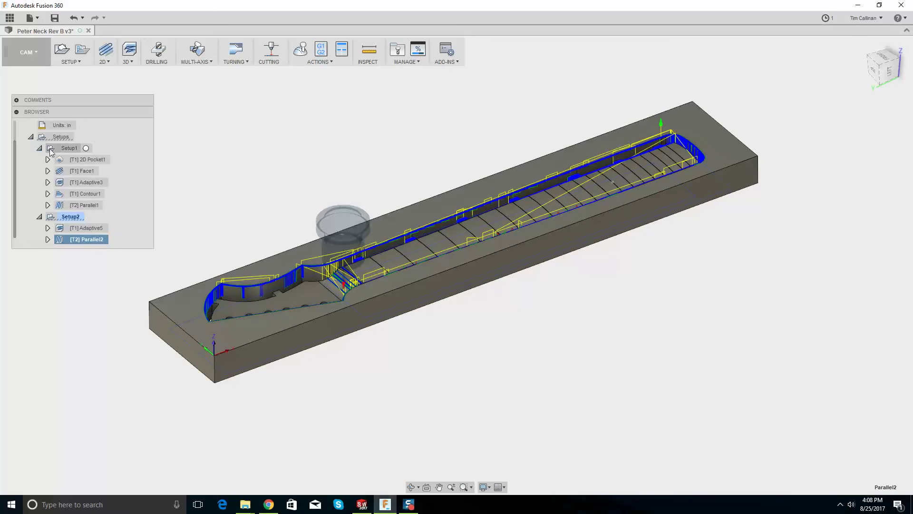
Hide CAM Component:1 and start a stock simulation of Setup2
scroll(43, 147, up, 2)
click(42, 137)
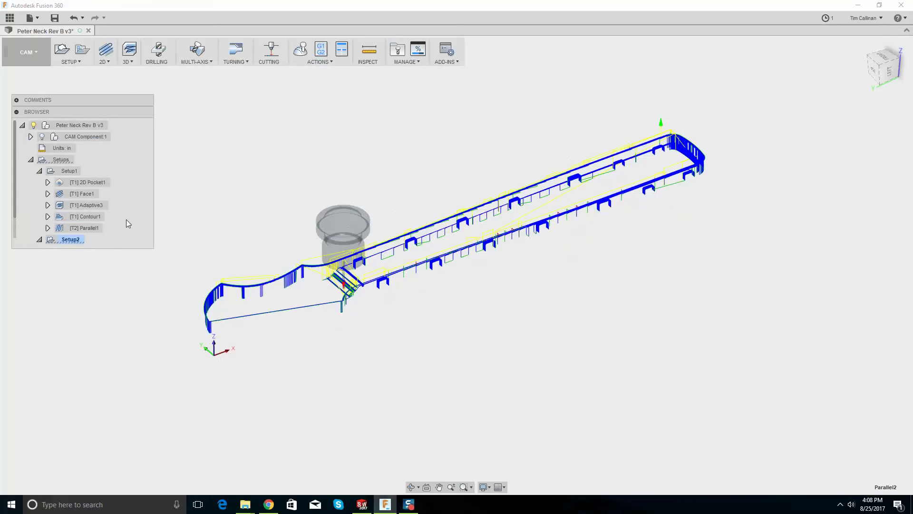
click(70, 239)
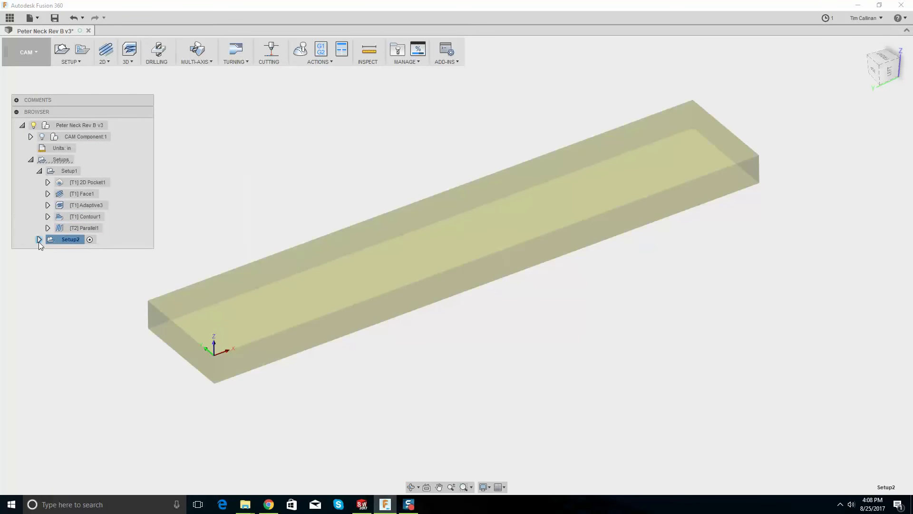
click(38, 241)
right_click(64, 240)
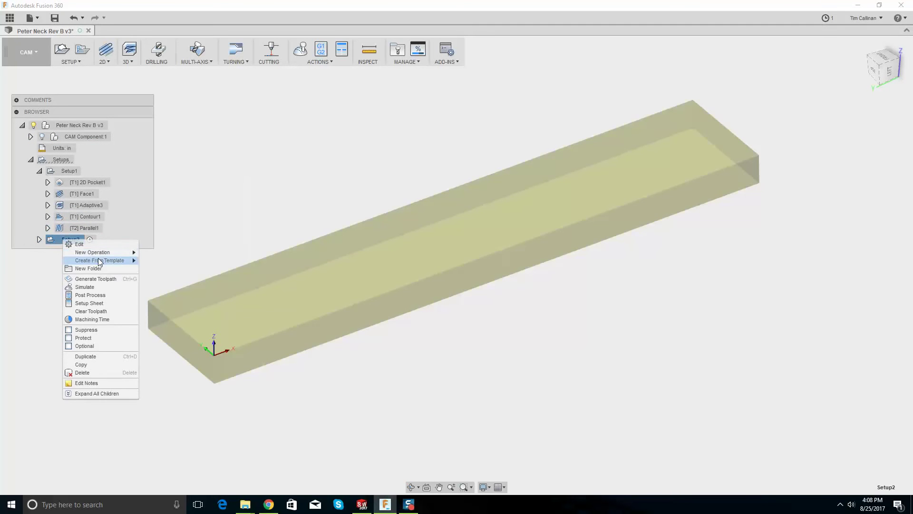
click(115, 287)
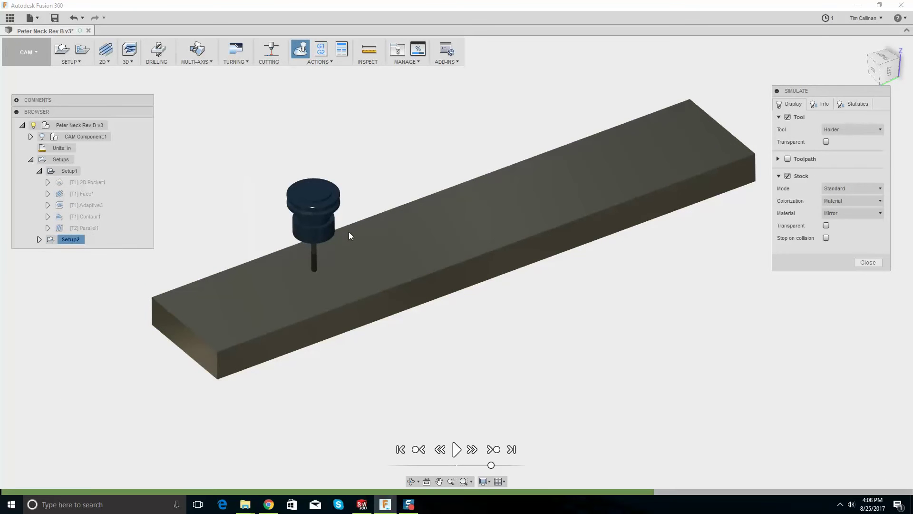
Play the simulation at maximum speed, rewinding briefly and orbiting to watch the pocket cut
click(456, 449)
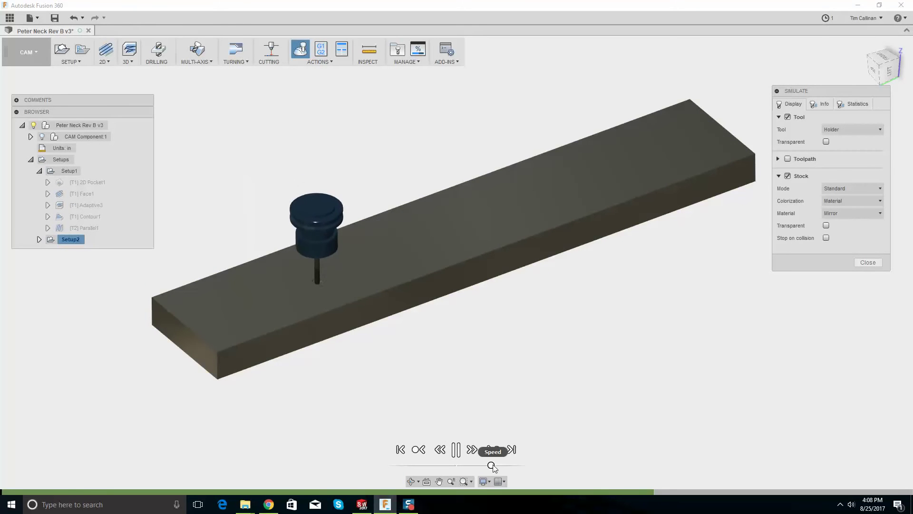
drag(491, 465, 547, 463)
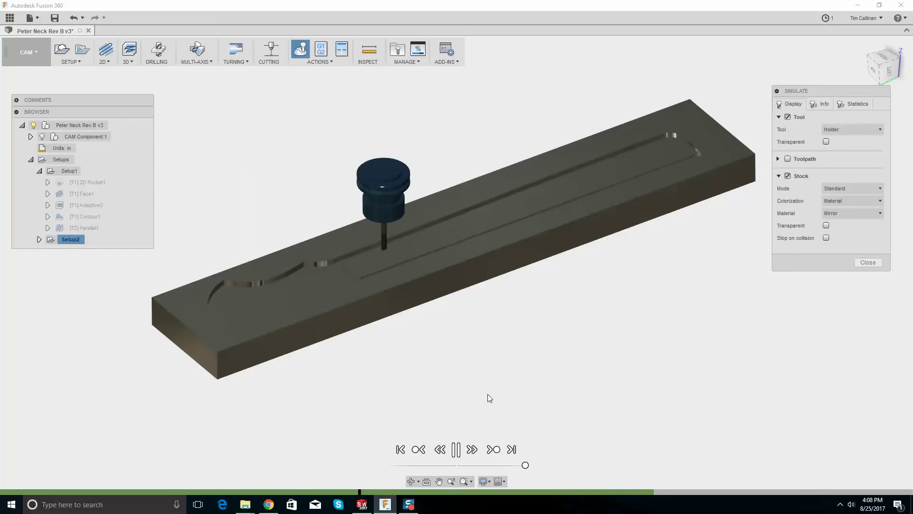
click(455, 449)
scroll(385, 280, up, 5)
mouse_move(344, 272)
shift+middle_down()
mouse_move(337, 302)
mouse_move(336, 287)
shift+middle_up()
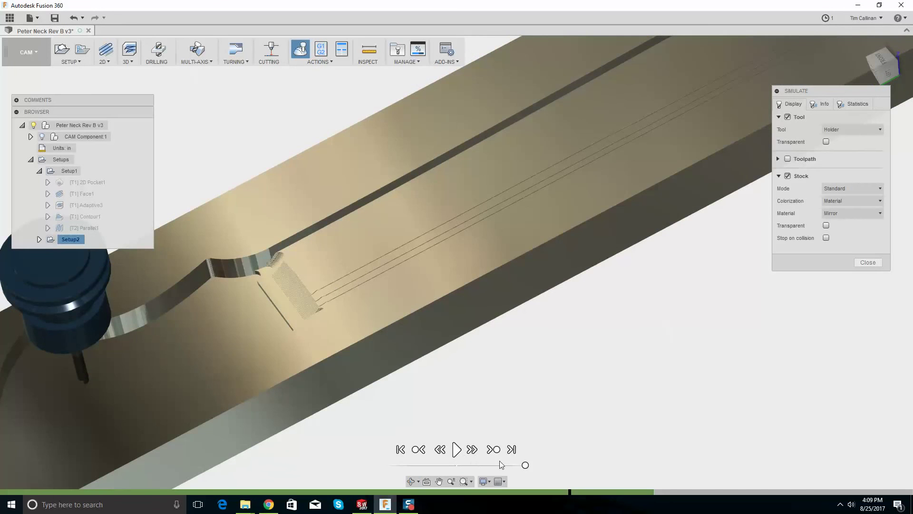
drag(524, 465, 508, 465)
click(456, 449)
scroll(375, 353, down, 5)
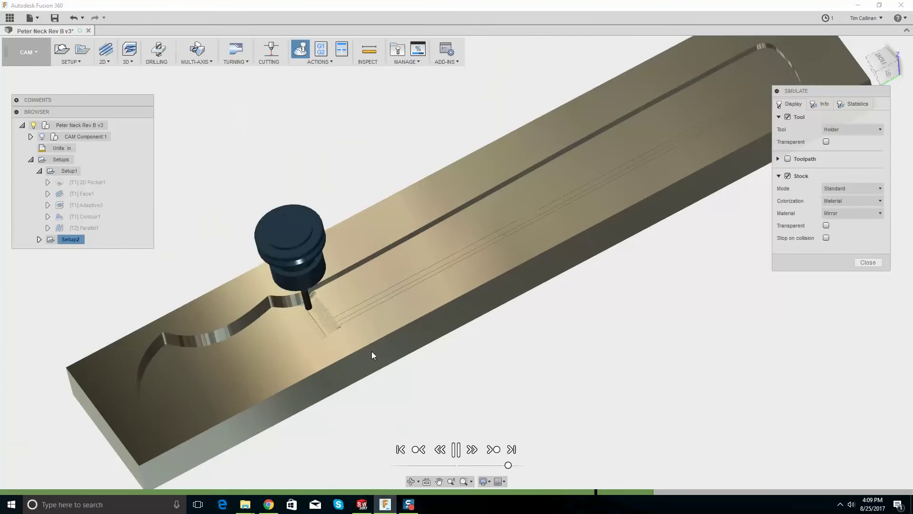
scroll(317, 312, up, 5)
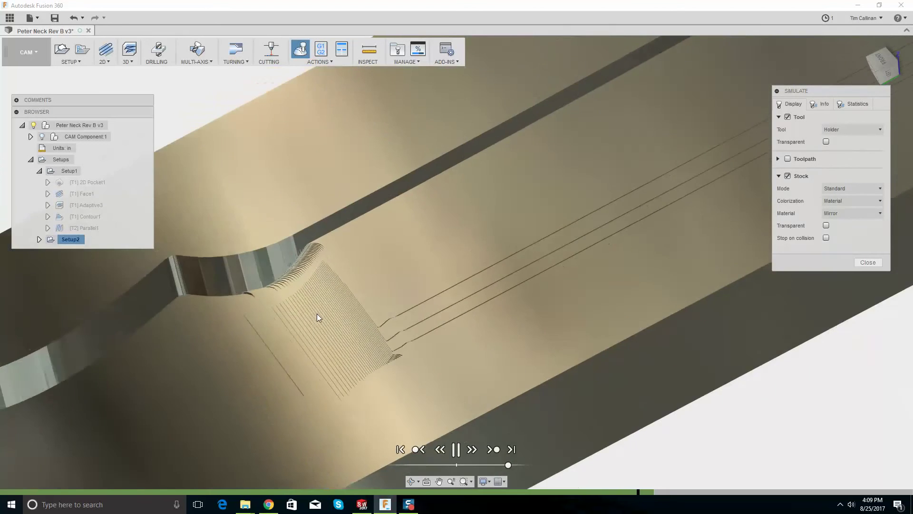
scroll(317, 314, down, 2)
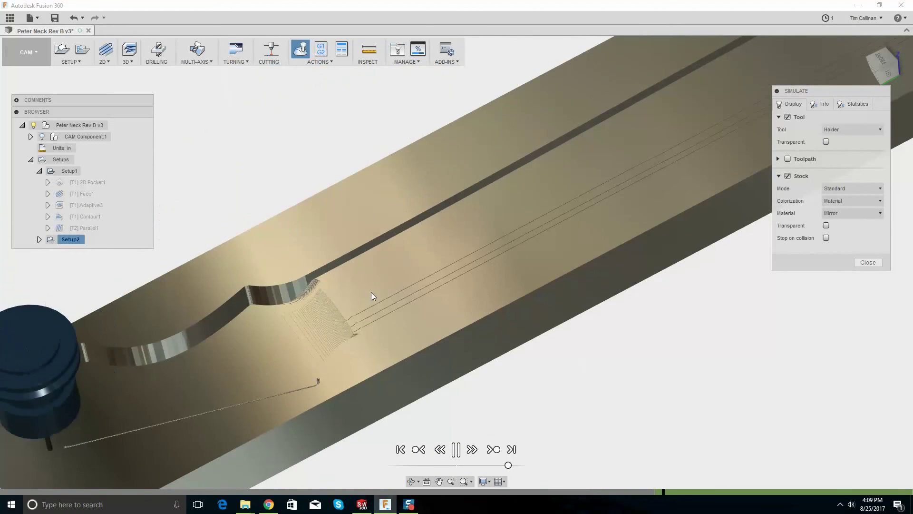
shift+middle_drag(283, 327, 270, 357)
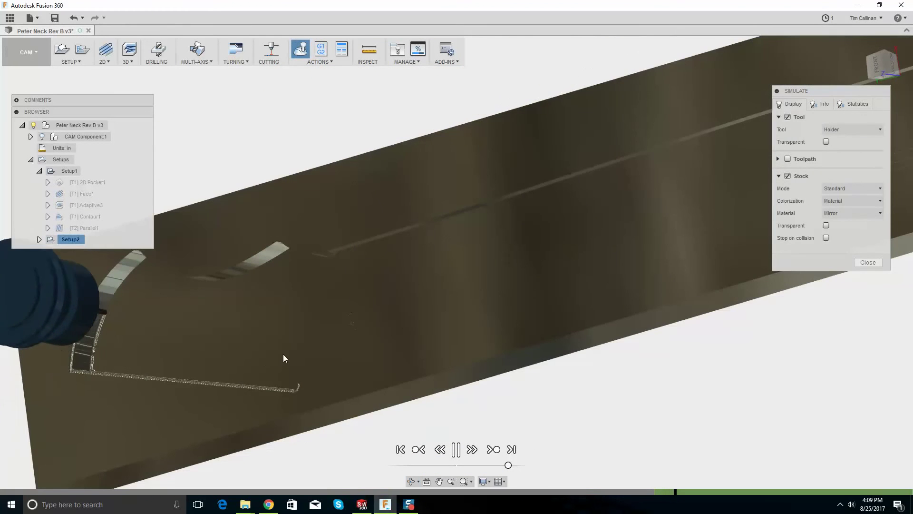
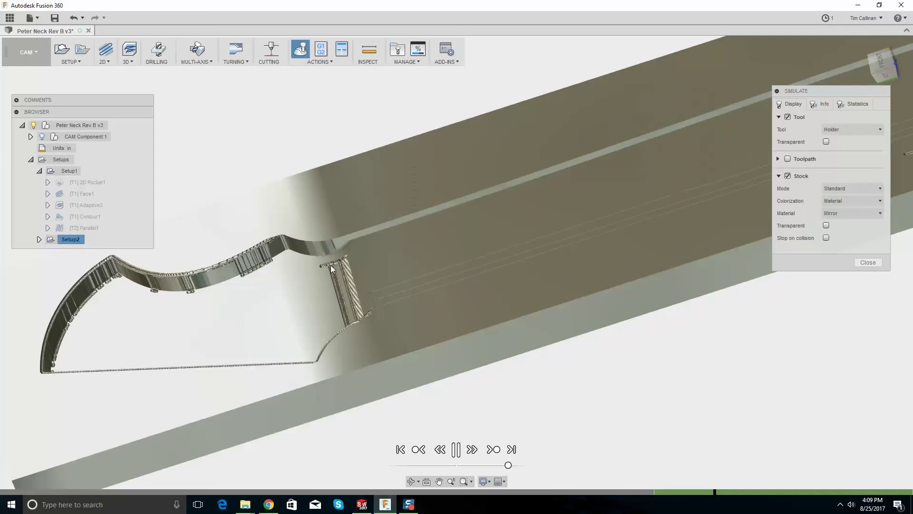
Zoom in and out on the Setup1 simulation to inspect the neck outline cuts
scroll(330, 267, down, 5)
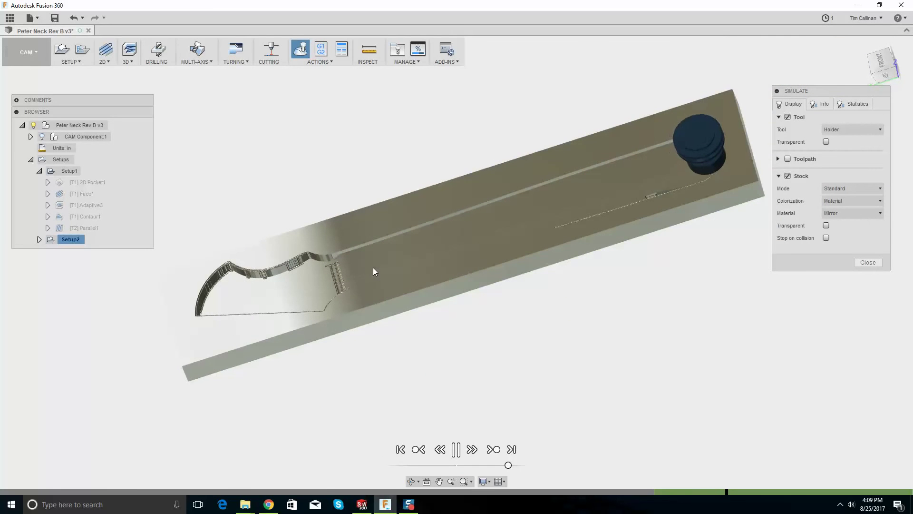
scroll(373, 269, up, 8)
scroll(345, 280, up, 5)
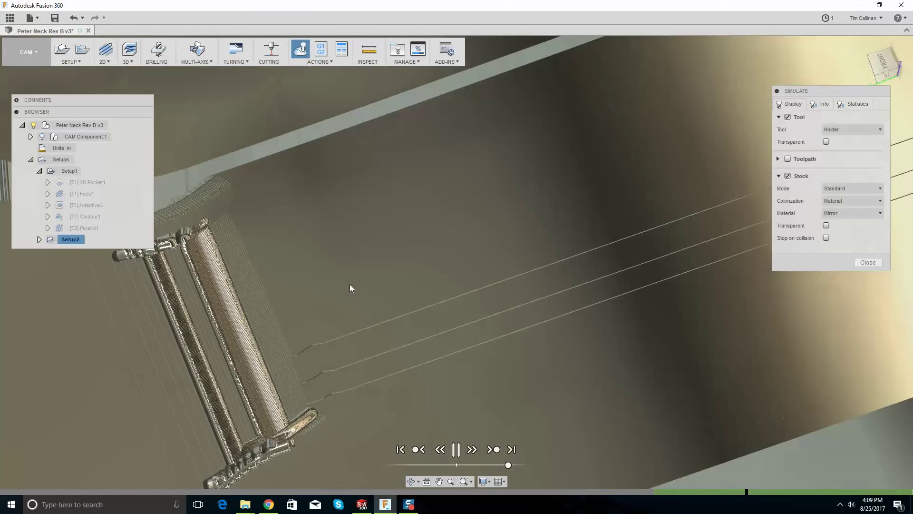
scroll(351, 287, down, 2)
scroll(354, 280, down, 10)
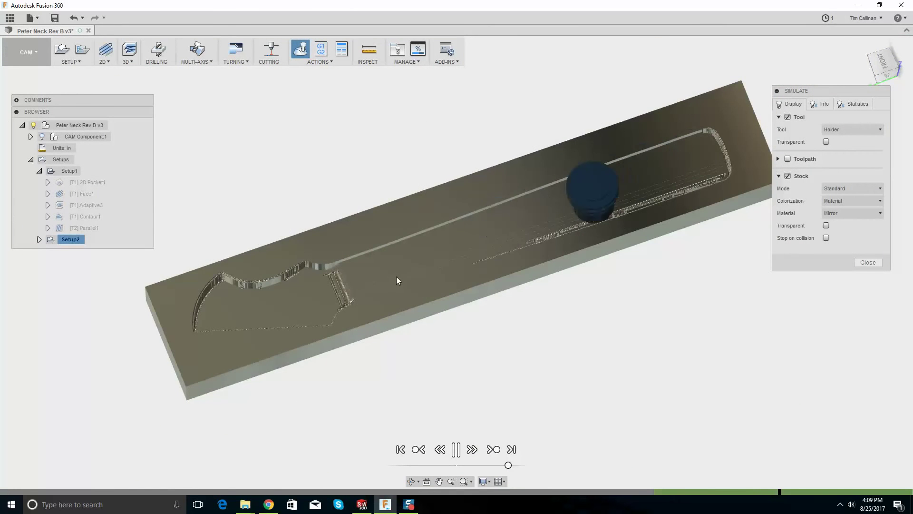
scroll(504, 235, up, 8)
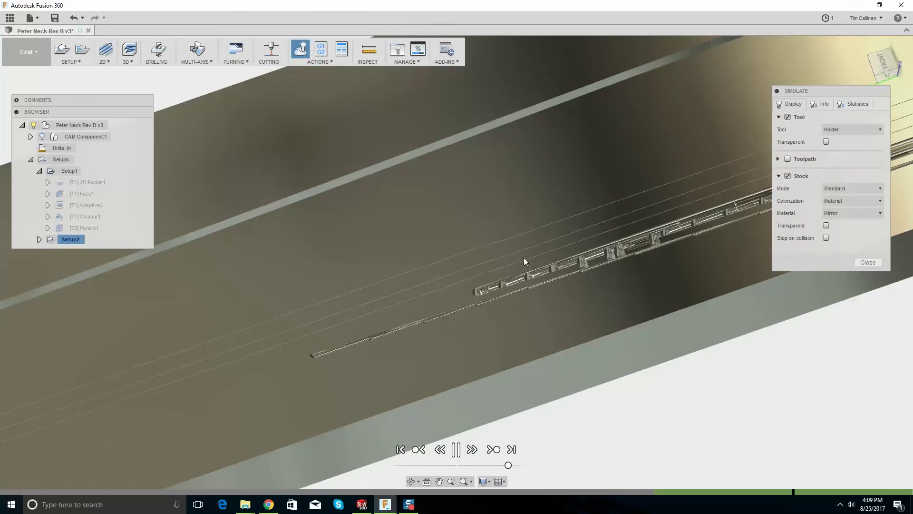
scroll(523, 255, down, 3)
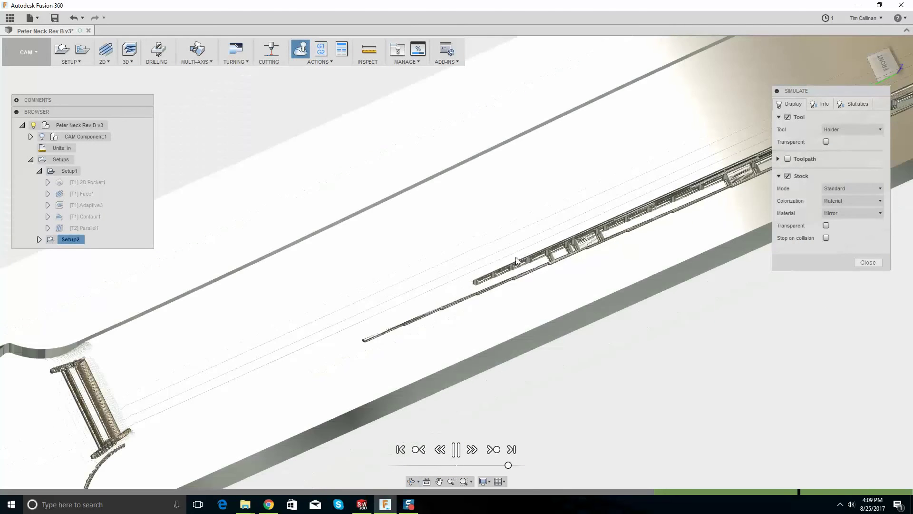
scroll(517, 257, down, 5)
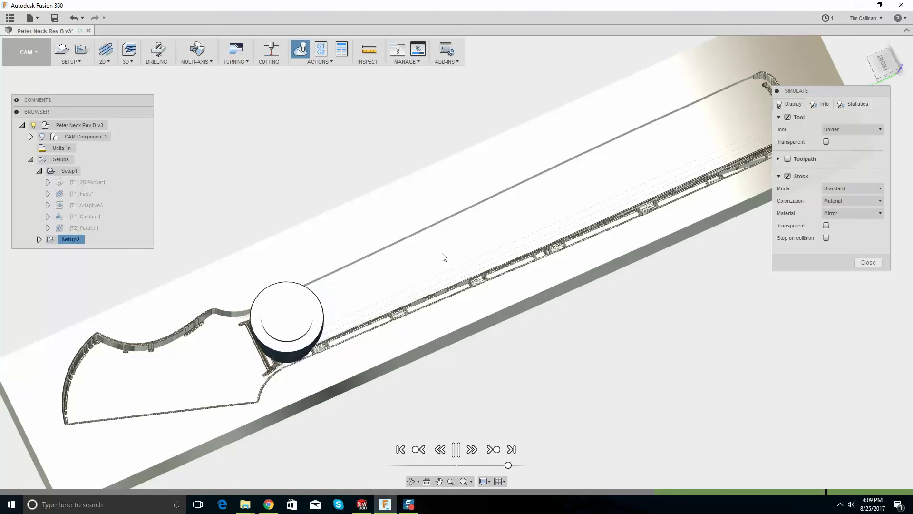
scroll(307, 343, up, 5)
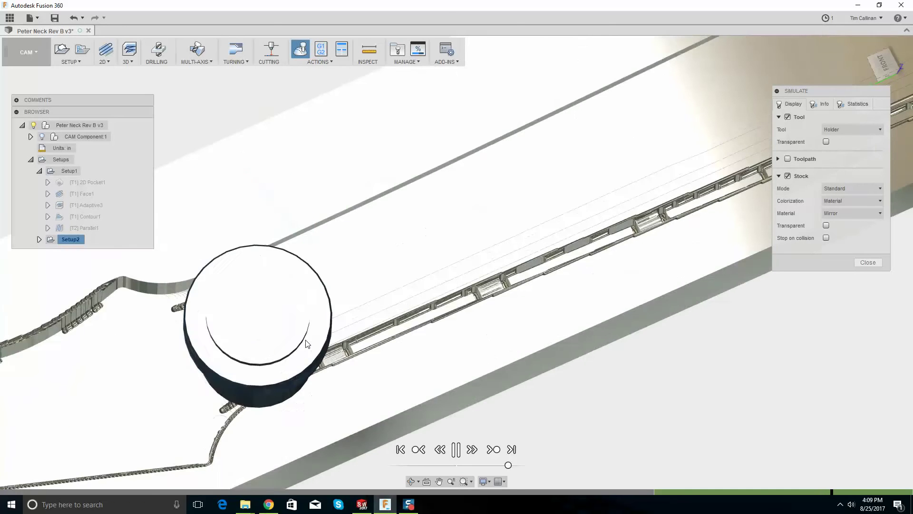
scroll(307, 343, up, 4)
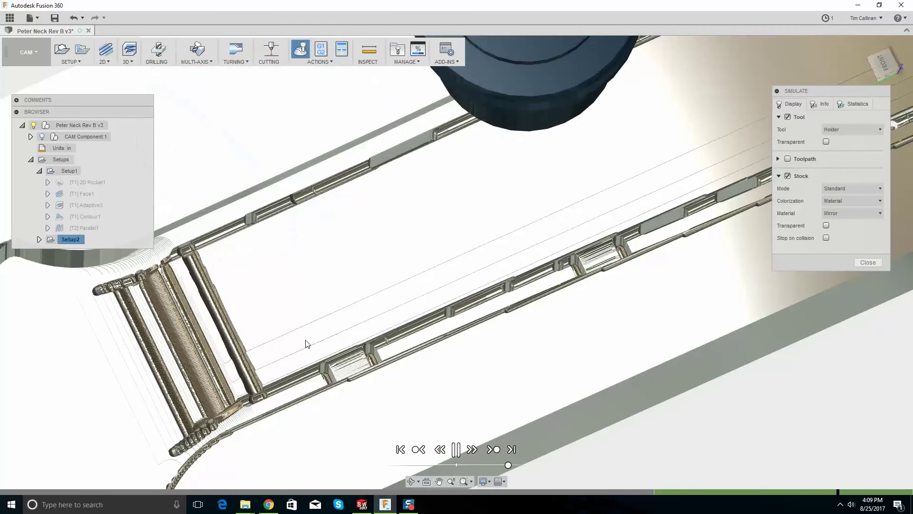
Orbit around the simulated neck to check the fret slots from other sides, then exit Simulate
shift+middle_drag(335, 333, 342, 333)
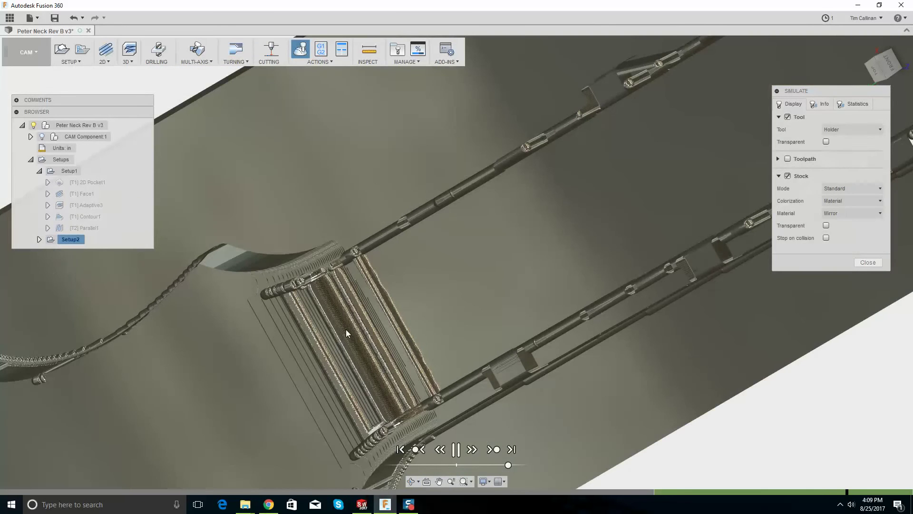
shift+middle_drag(439, 305, 440, 302)
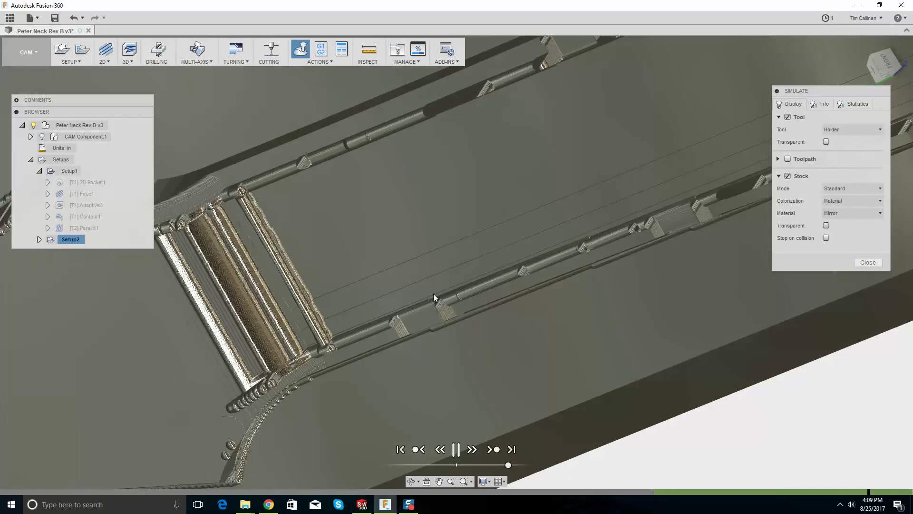
scroll(412, 291, down, 3)
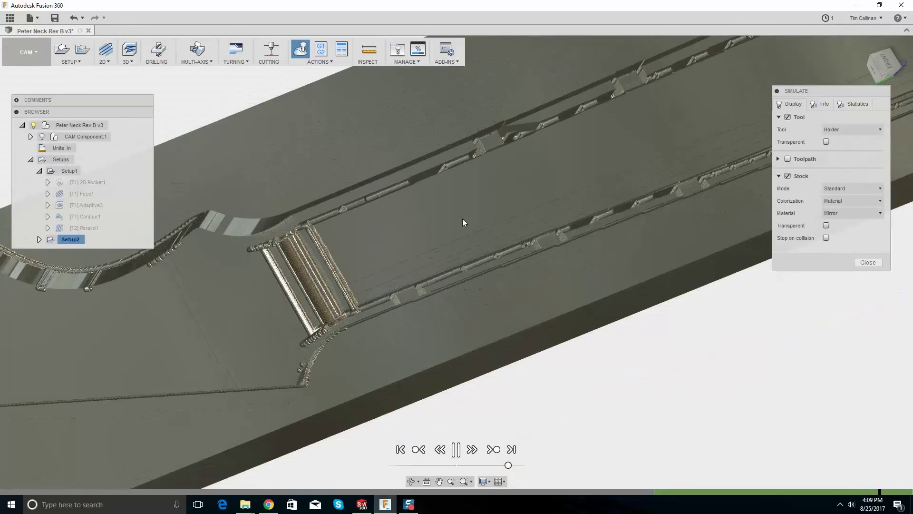
scroll(436, 227, down, 2)
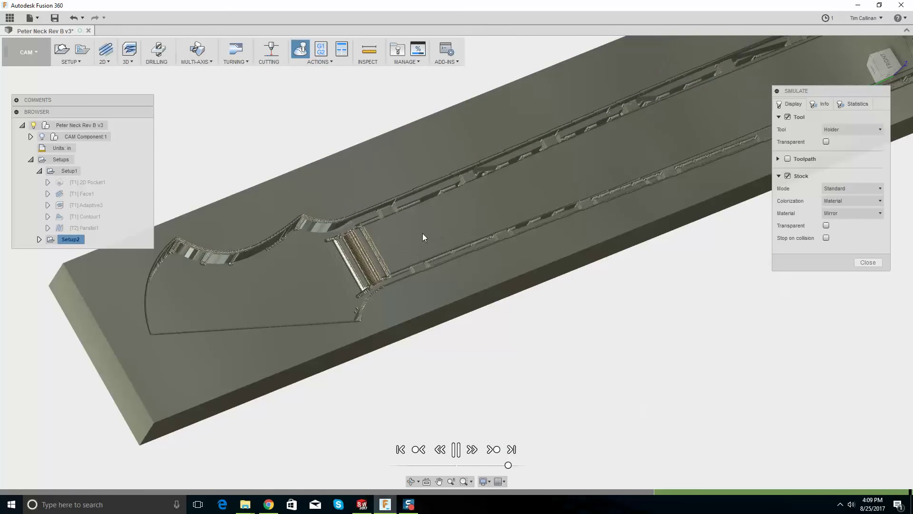
scroll(407, 223, down, 4)
scroll(513, 173, up, 6)
shift+middle_drag(495, 190, 464, 187)
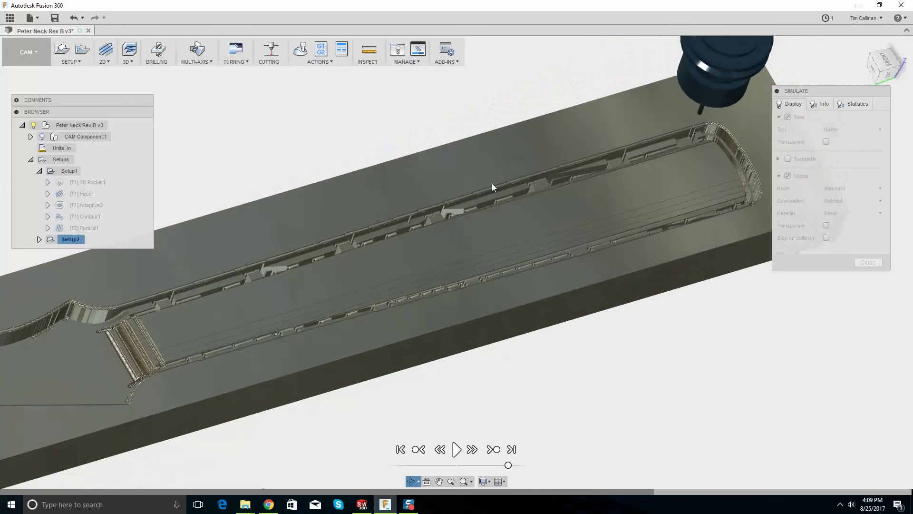
key(Escape)
Review Setup2's settings without changes, then open the Parallel2 operation for editing
right_click(64, 238)
click(81, 245)
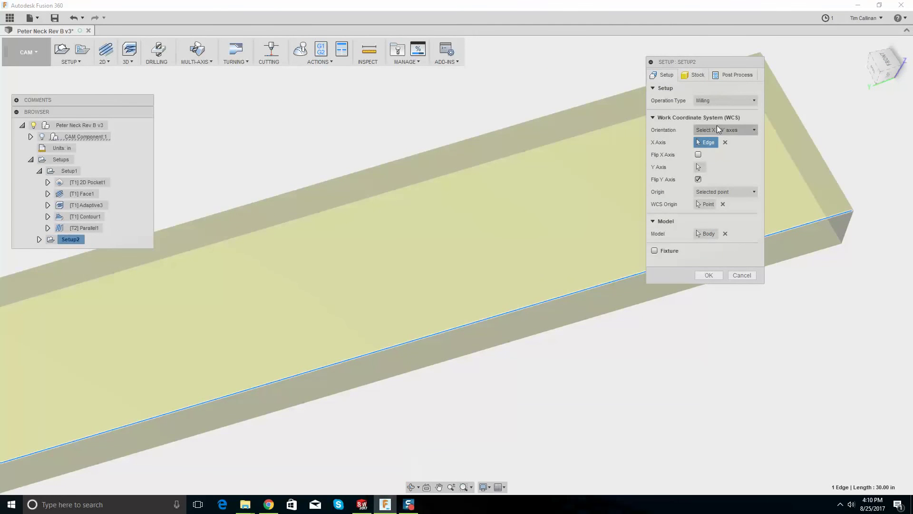
click(748, 278)
click(39, 239)
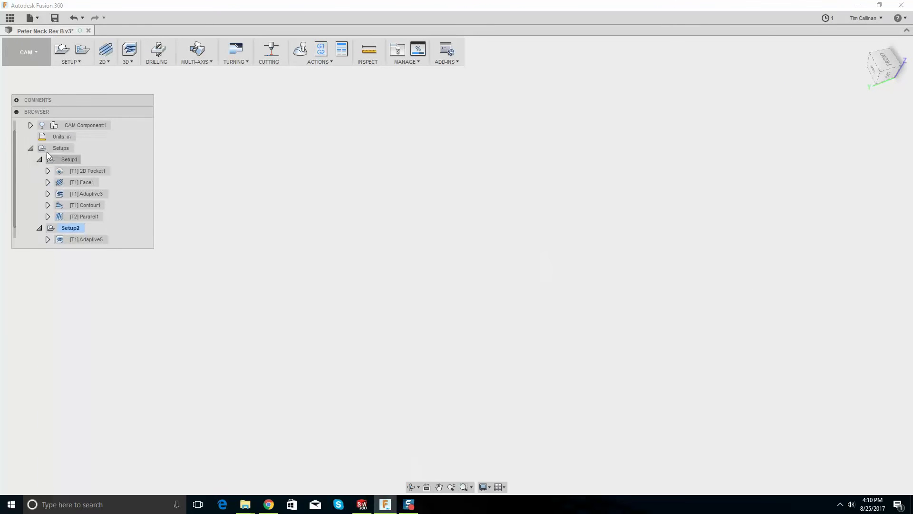
scroll(44, 179, up, 1)
scroll(44, 140, down, 1)
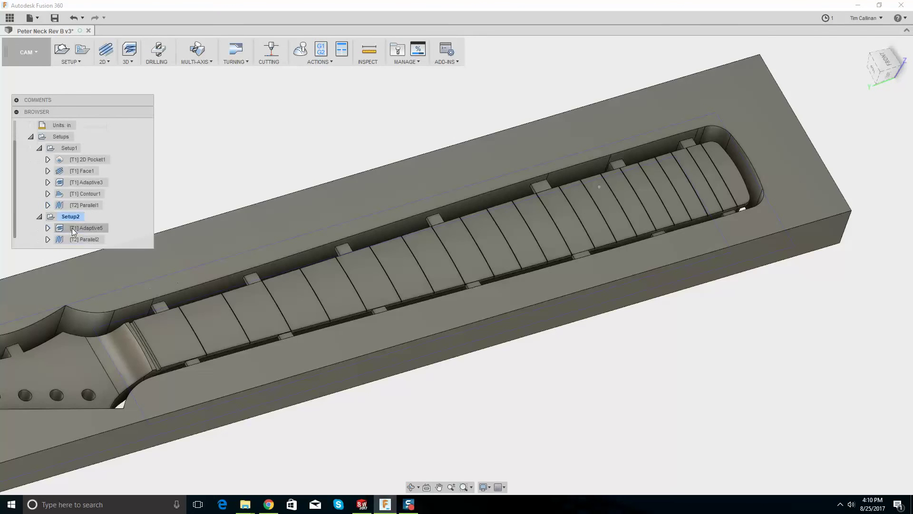
right_click(82, 238)
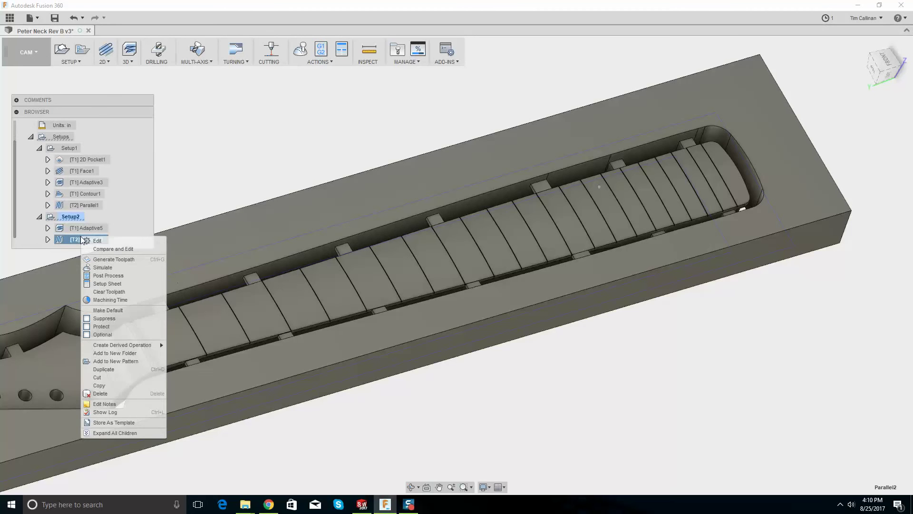
click(107, 241)
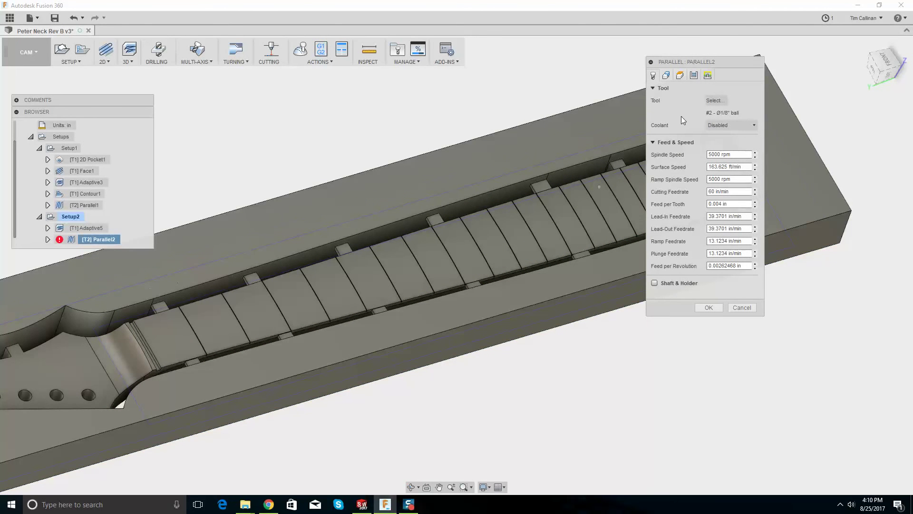
Check Parallel2's Geometry tab, keeping tool containment and the Selection boundary unchanged, then move to Heights
click(666, 75)
scroll(327, 230, down, 3)
shift+middle_drag(327, 230, 307, 262)
scroll(307, 264, down, 2)
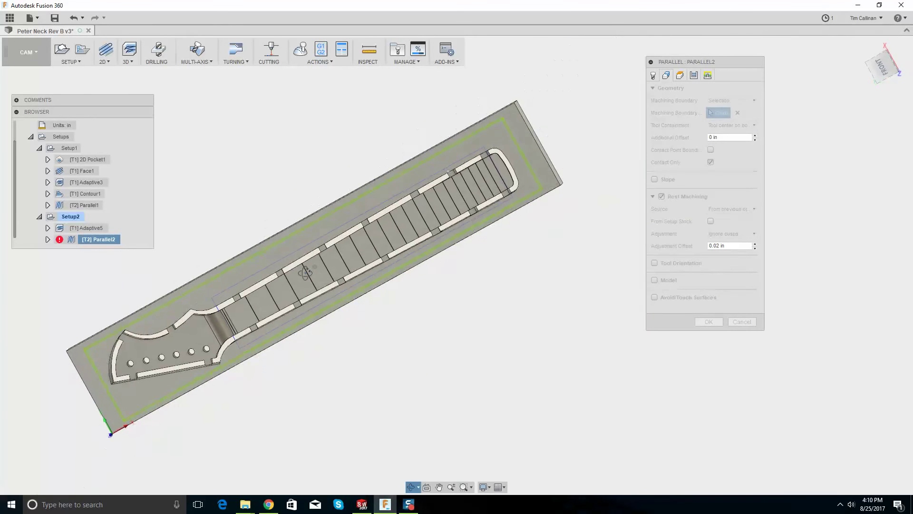
scroll(102, 330, up, 4)
scroll(170, 341, up, 3)
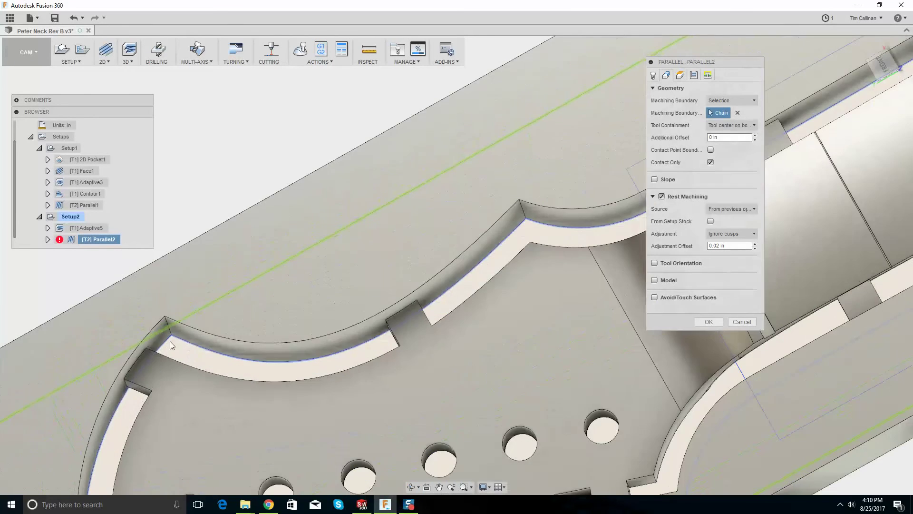
scroll(230, 280, down, 3)
scroll(452, 250, down, 2)
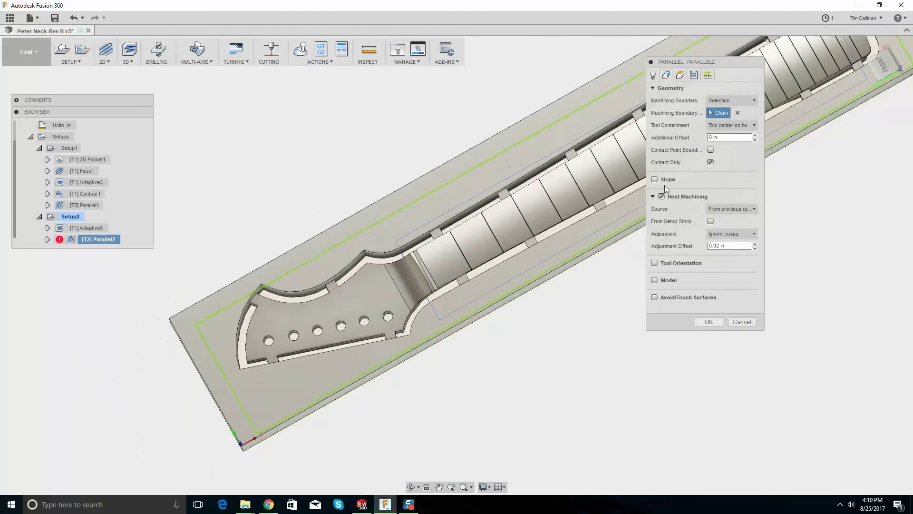
click(728, 126)
click(726, 125)
click(720, 98)
click(720, 99)
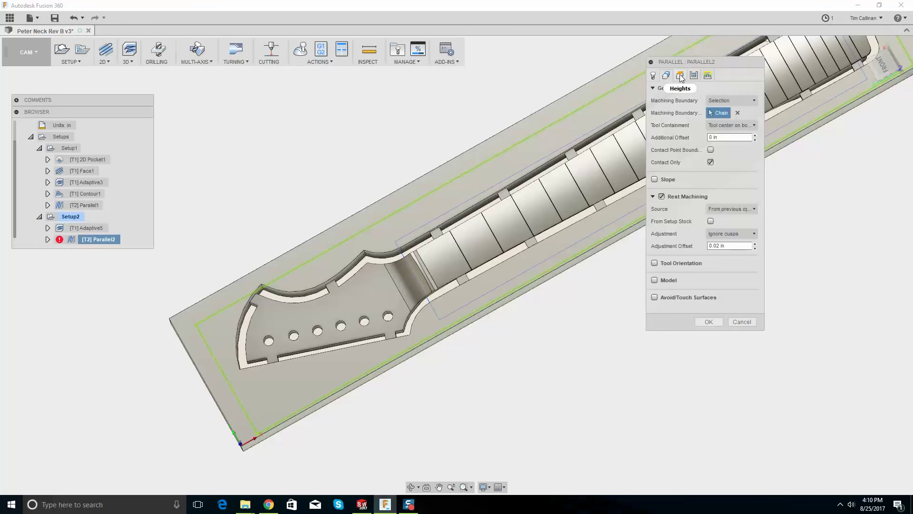
click(681, 77)
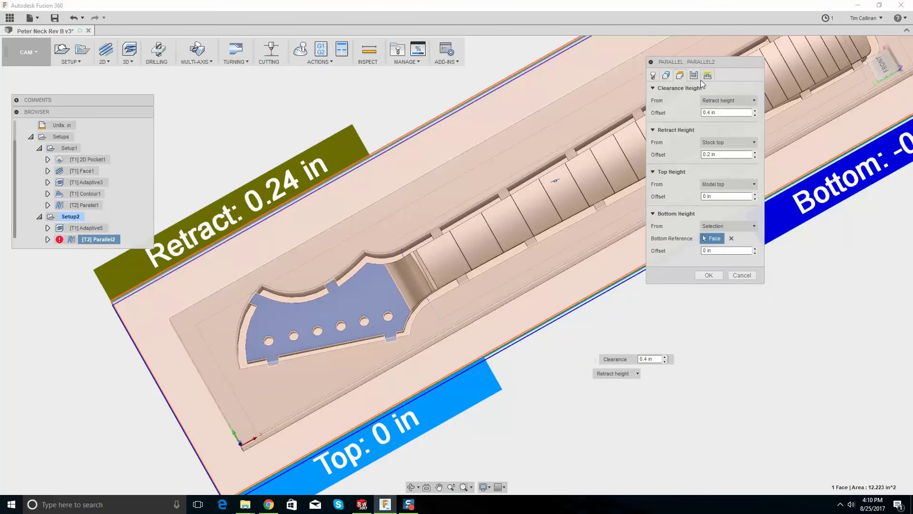
Set Parallel2's stepover to 0.005, leaving fillets off
click(693, 76)
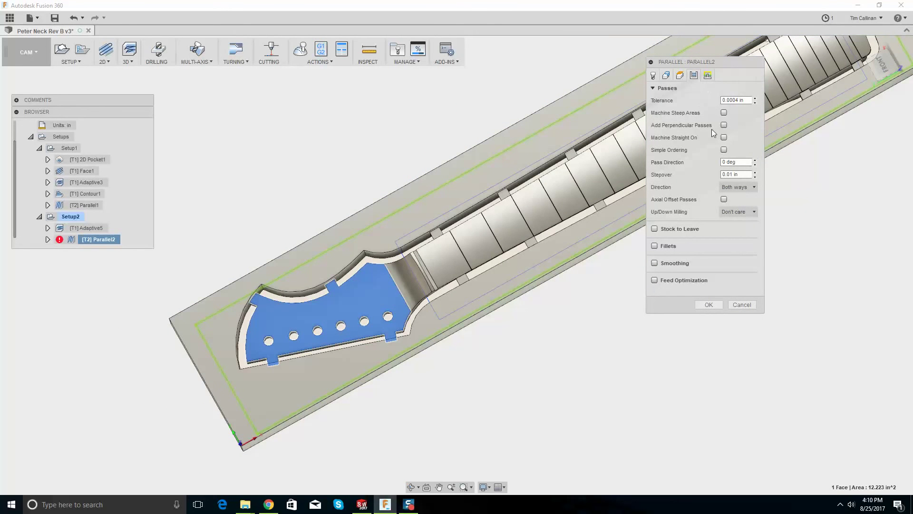
drag(730, 174, 738, 175)
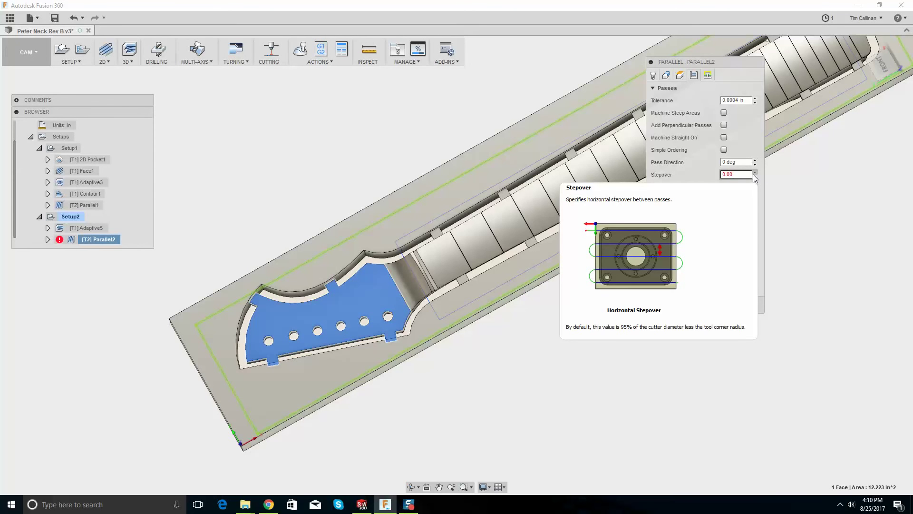
text(0.005)
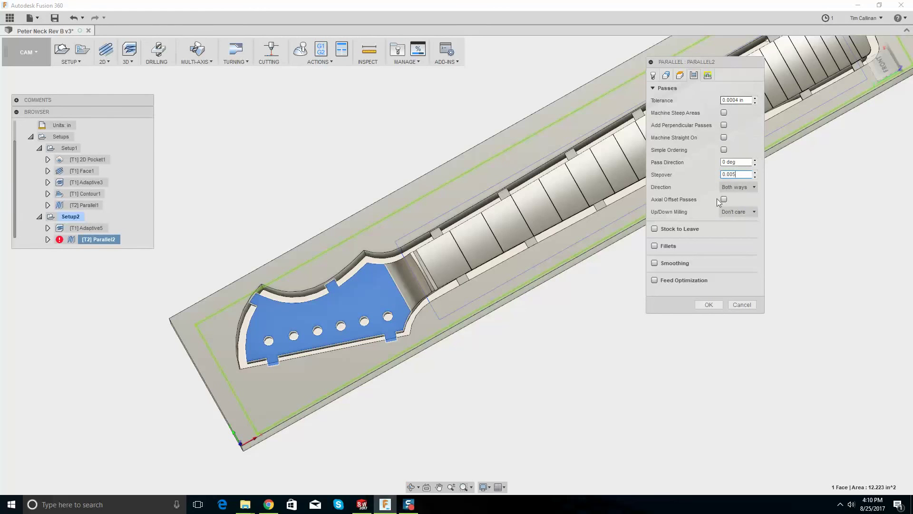
click(655, 246)
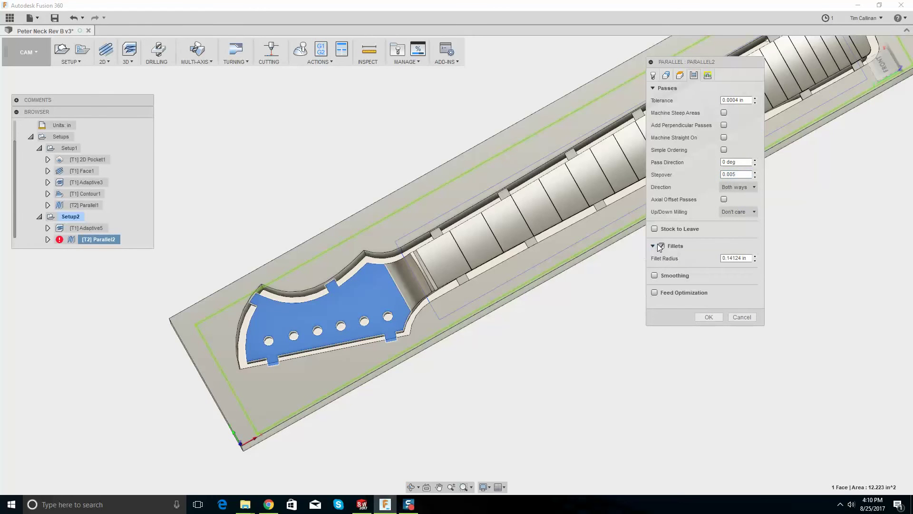
click(662, 246)
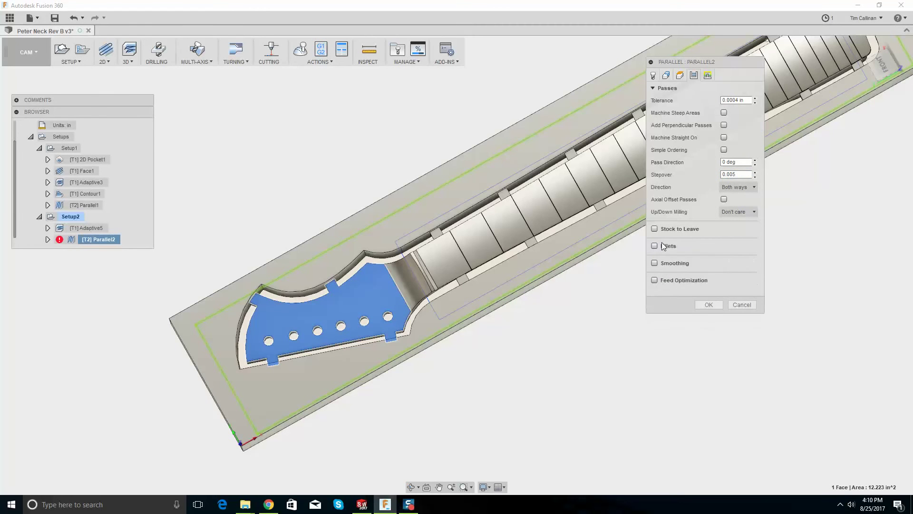
Enable Smoothing on the finishing passes and regenerate the Parallel2 toolpath
click(707, 75)
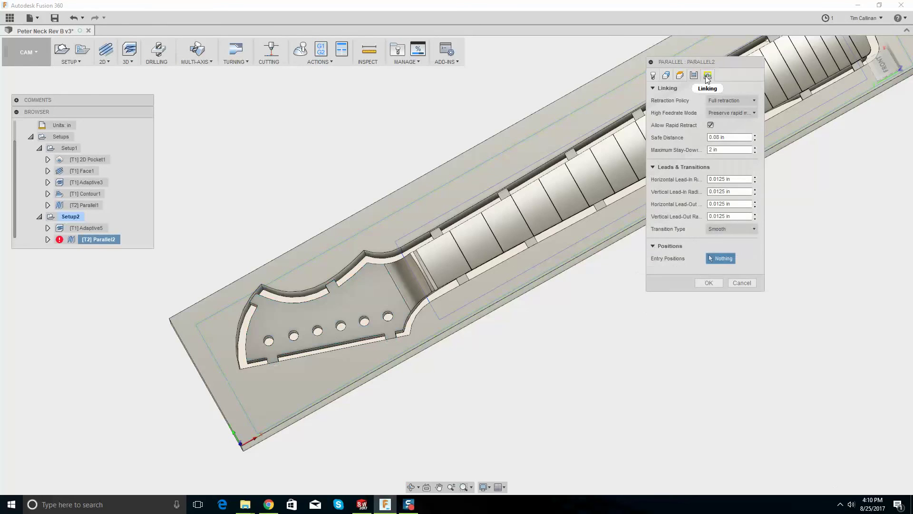
click(693, 76)
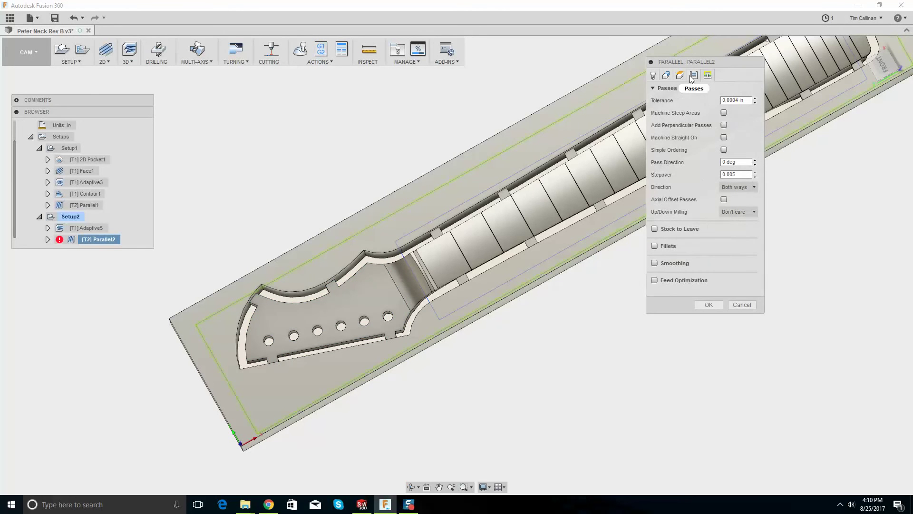
click(655, 263)
click(714, 314)
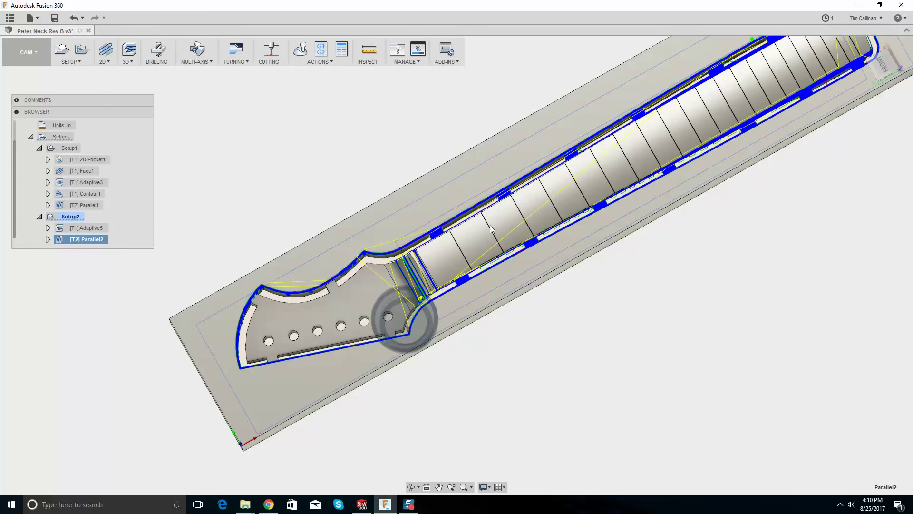
Reopen the Parallel2 operation for editing
scroll(428, 252, down, 2)
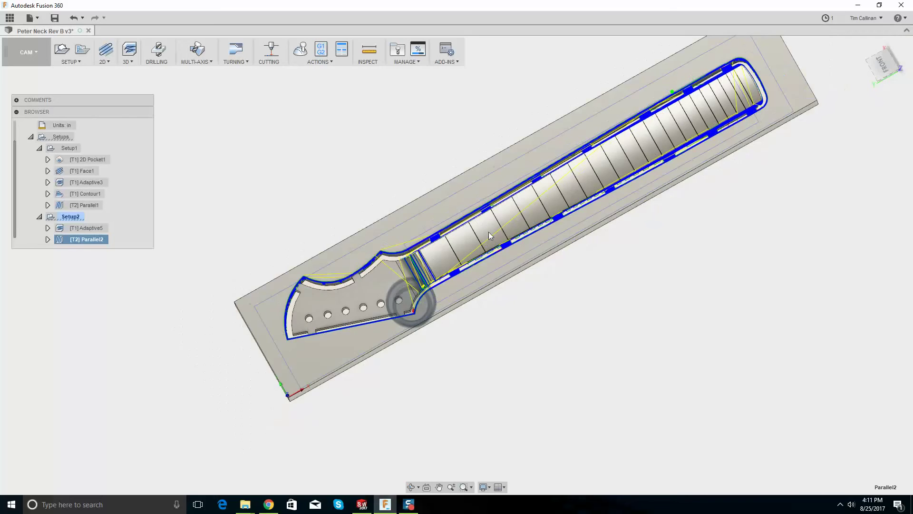
scroll(408, 275, up, 4)
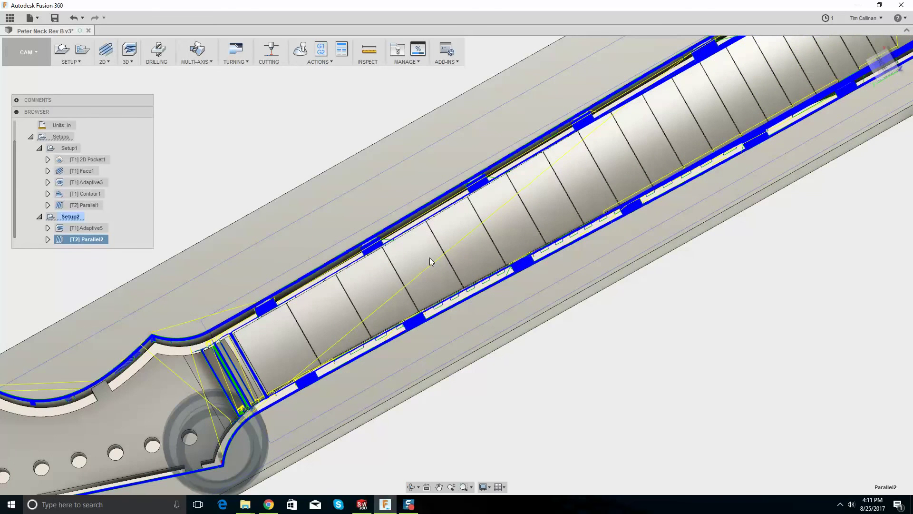
scroll(335, 240, down, 4)
scroll(506, 166, up, 2)
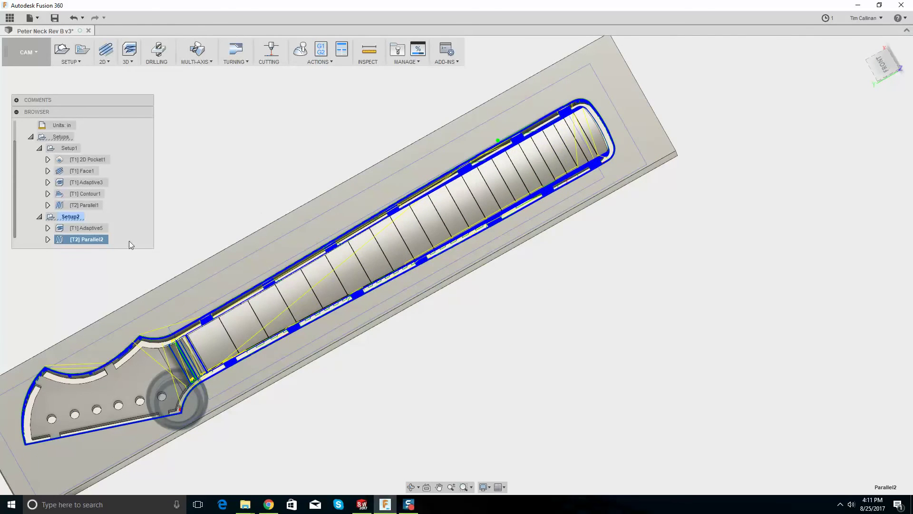
right_click(89, 239)
click(109, 247)
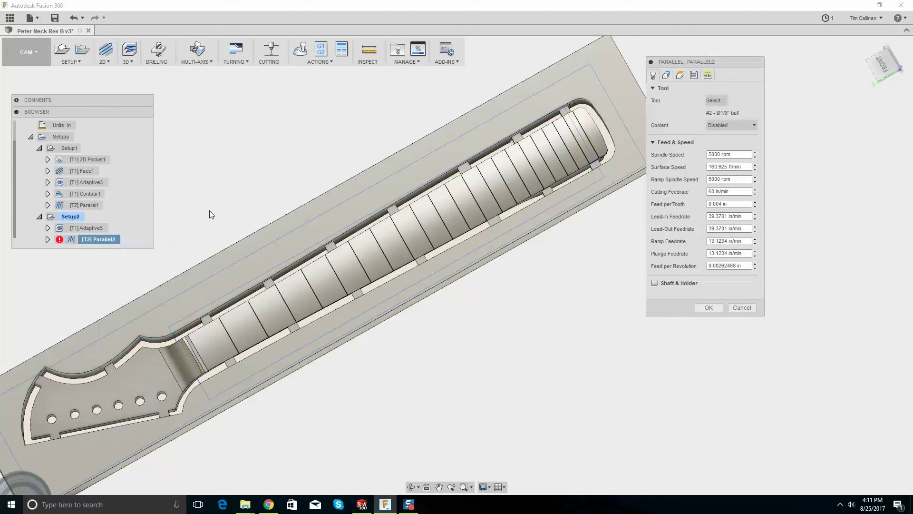
Replace Parallel2's machining boundary with the fretboard rectangle sketch and regenerate the toolpath
mouse_move(490, 164)
shift+middle_down()
mouse_move(497, 168)
mouse_move(488, 164)
shift+middle_up()
scroll(489, 164, down, 2)
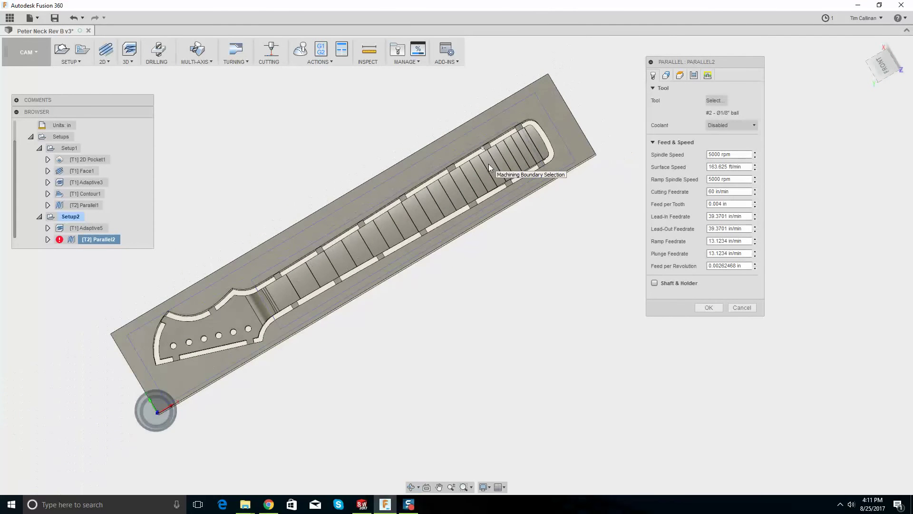
click(882, 64)
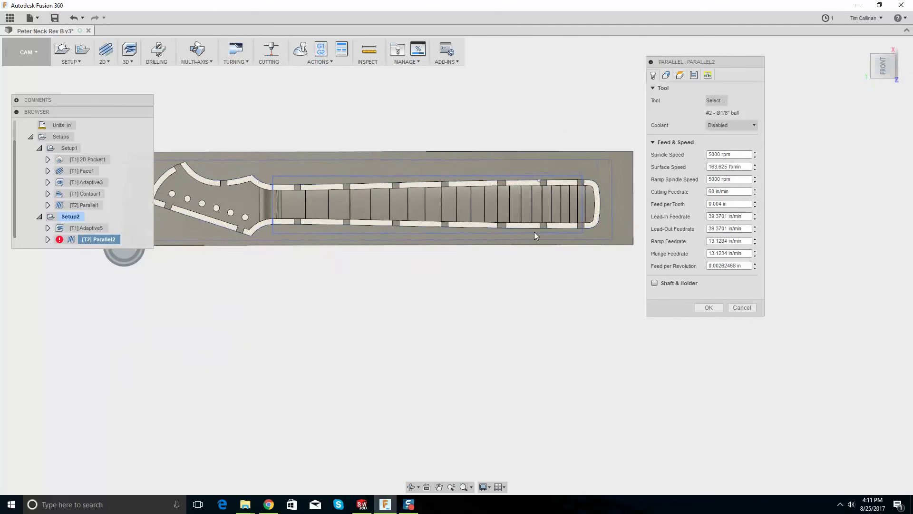
click(666, 75)
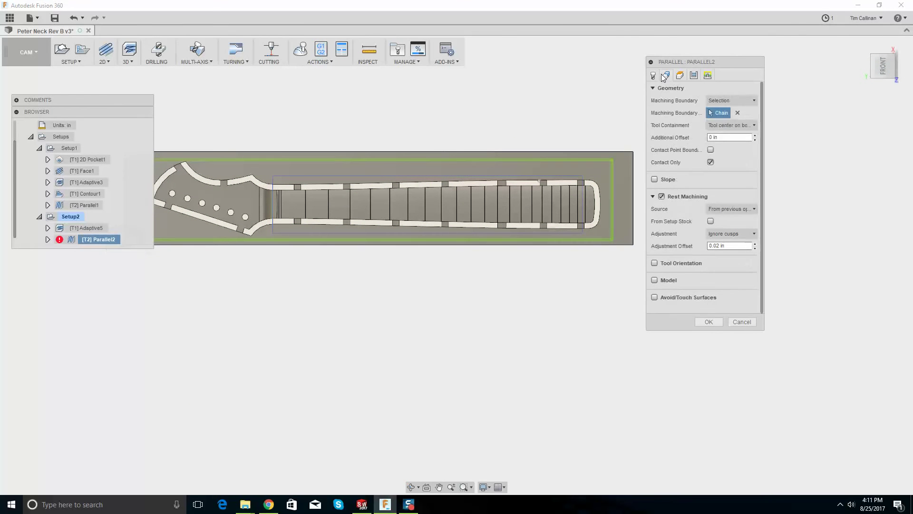
click(736, 112)
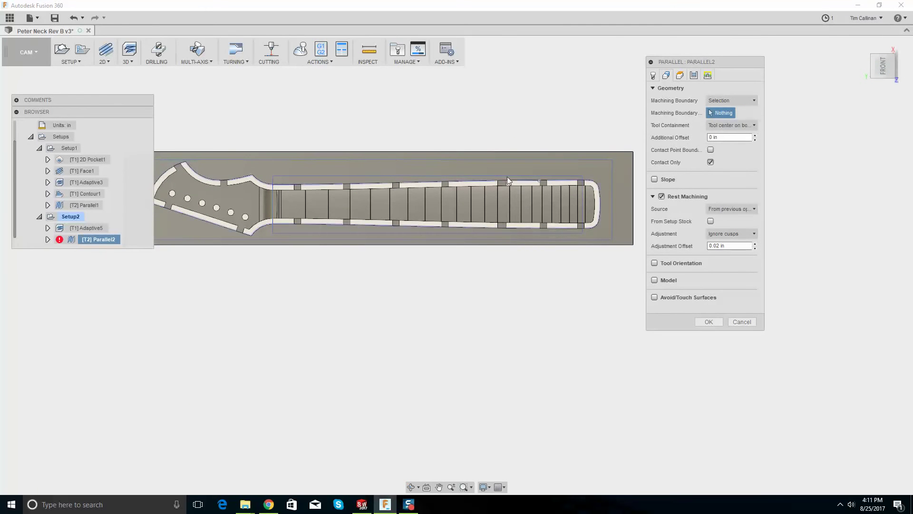
click(499, 176)
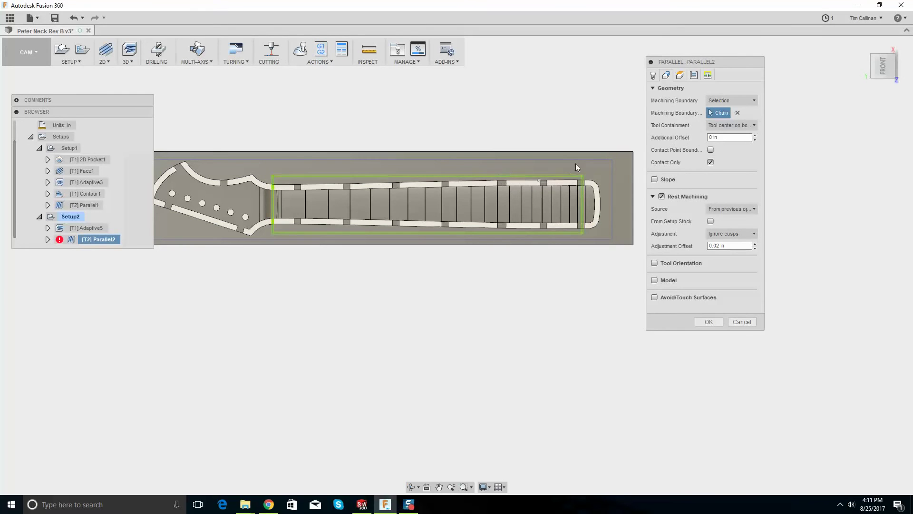
click(716, 322)
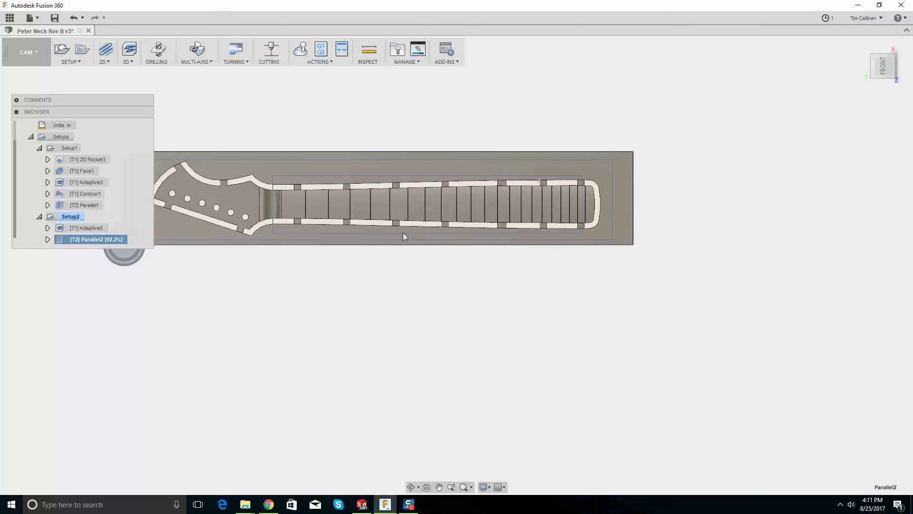
scroll(361, 215, up, 5)
shift+middle_drag(332, 200, 310, 205)
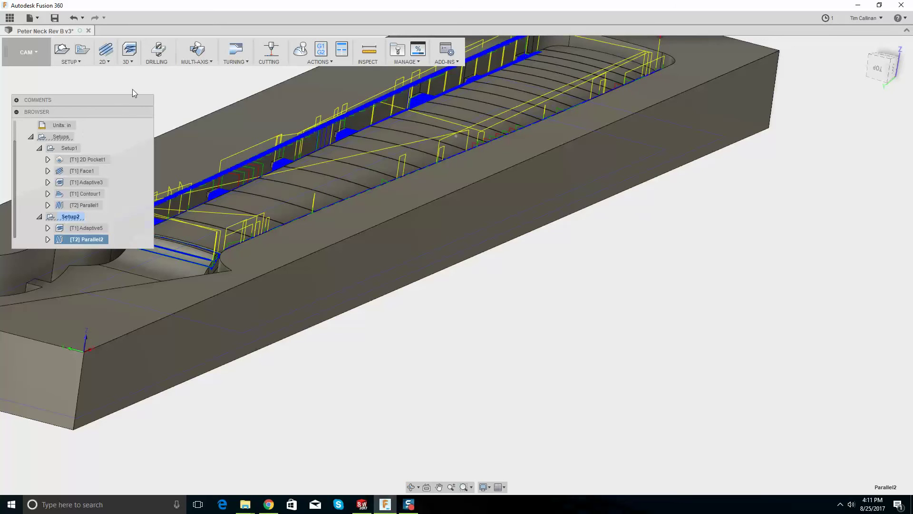
Start a Horizontal finishing operation using the Ø1/8" ball cutter
click(129, 53)
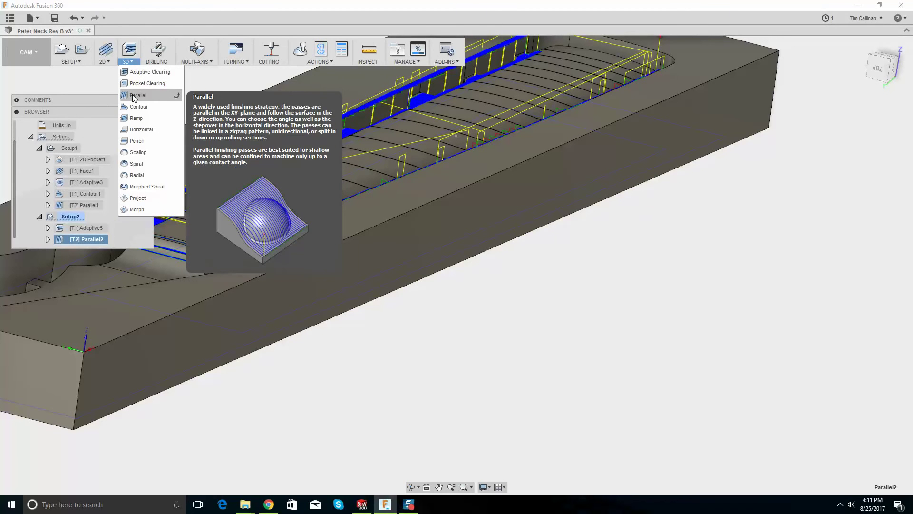
click(147, 130)
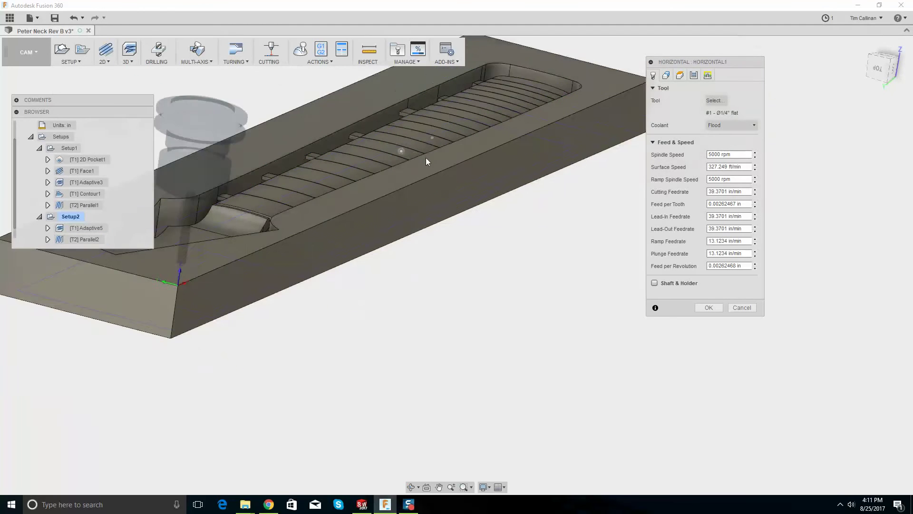
click(714, 101)
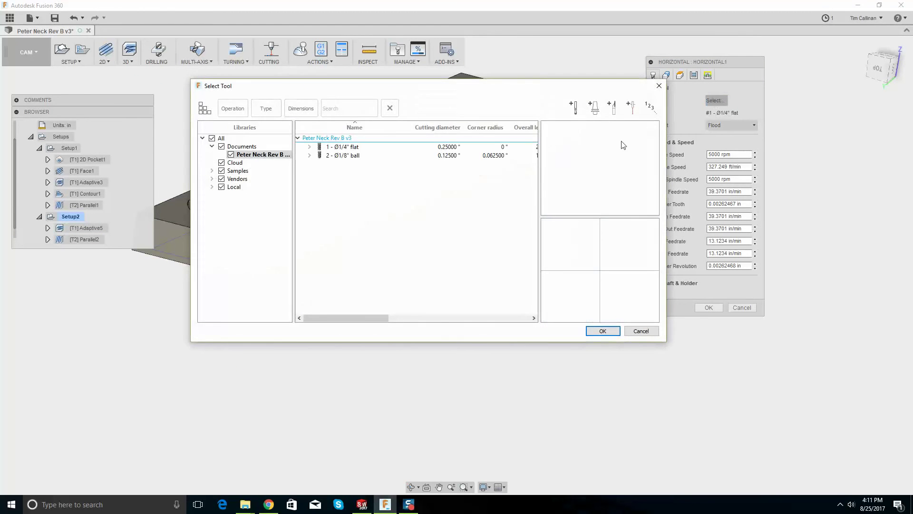
click(352, 155)
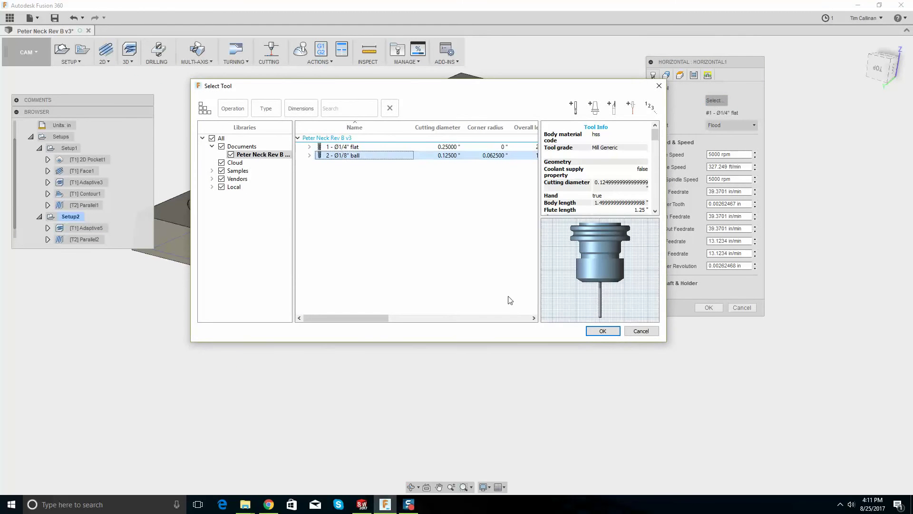
click(602, 331)
scroll(353, 158, up, 5)
scroll(331, 181, down, 2)
scroll(296, 223, up, 4)
scroll(270, 207, down, 4)
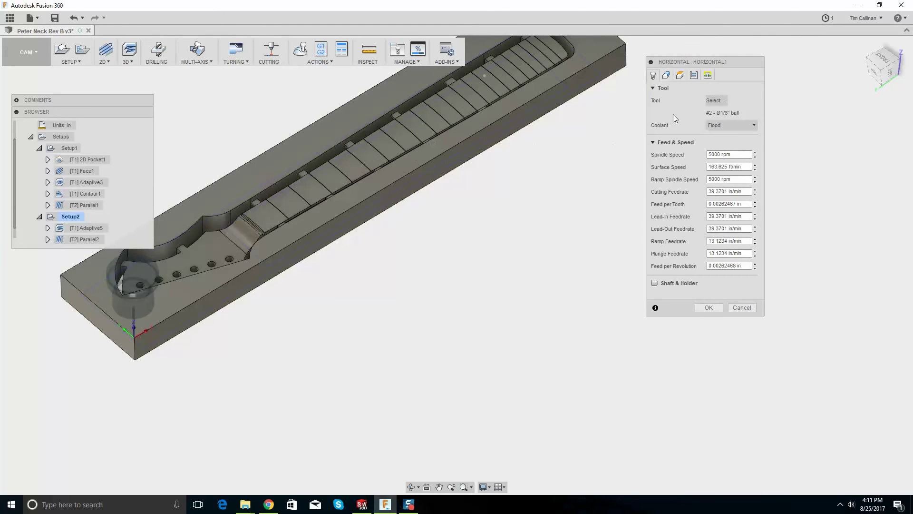
Limit the Horizontal machining boundary to the selected fretboard rectangle
click(669, 75)
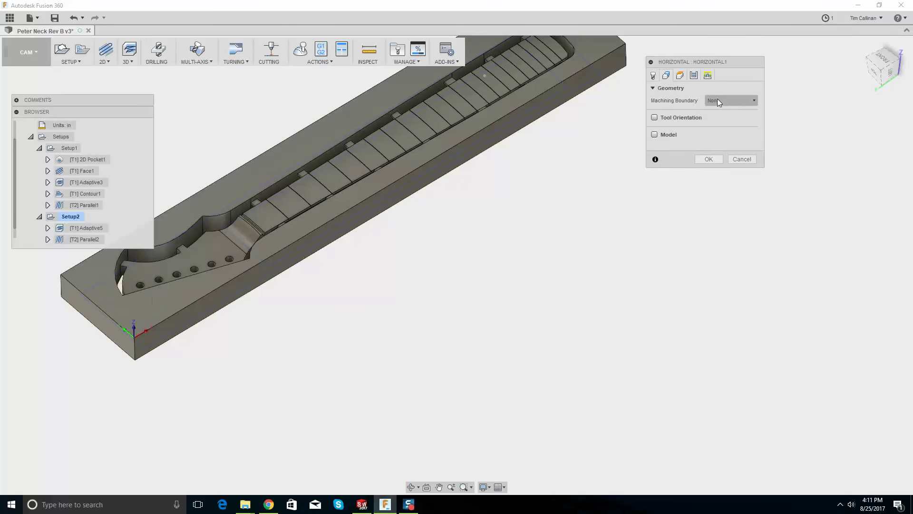
click(720, 99)
click(711, 143)
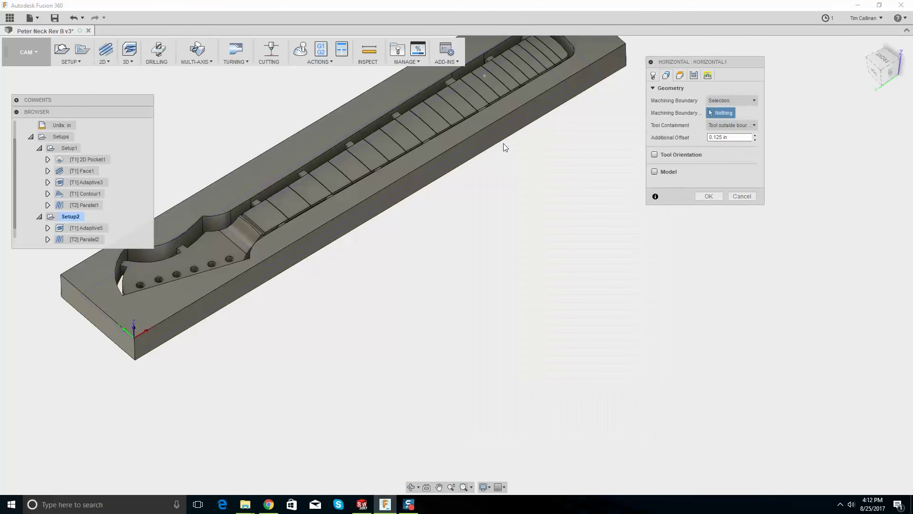
click(291, 191)
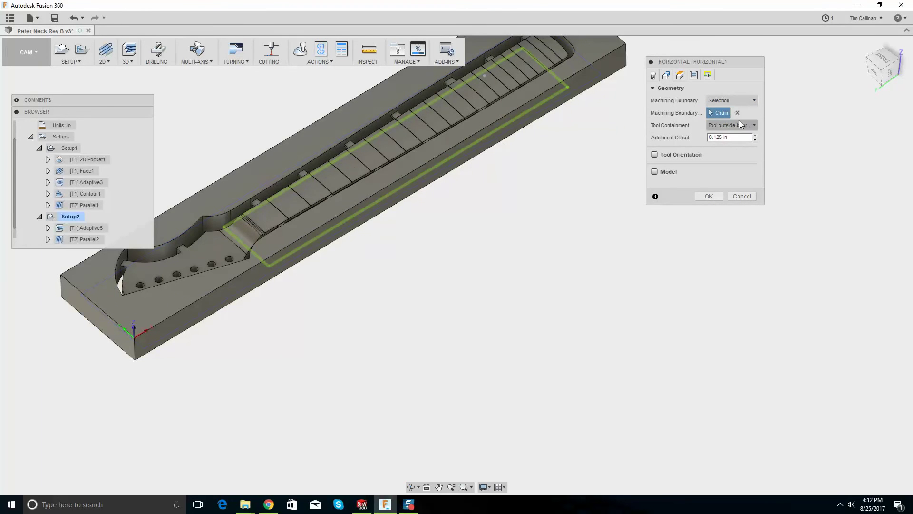
Set top height from Model top and bottom height from the headstock pocket floor
click(681, 77)
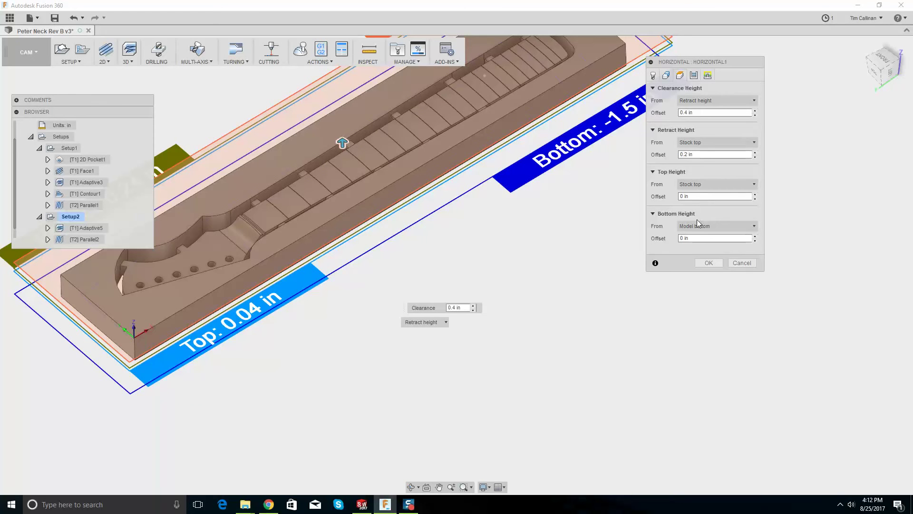
click(700, 184)
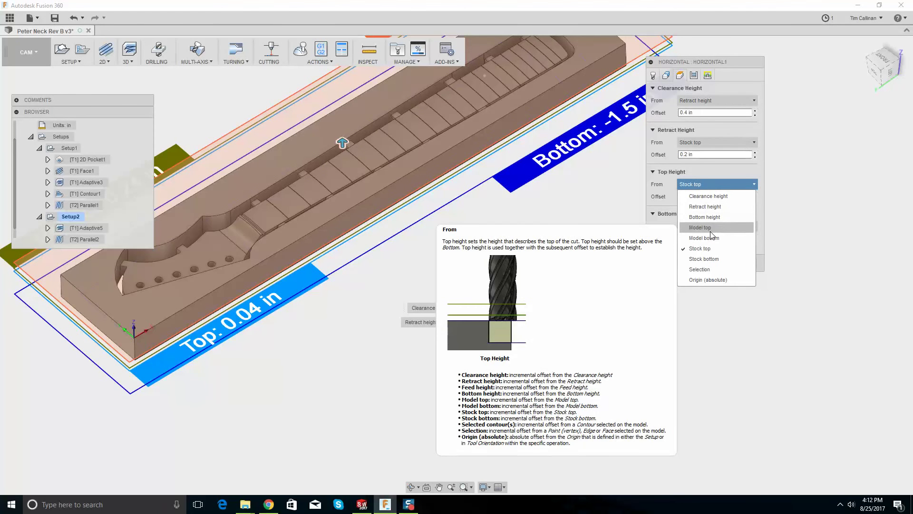
click(710, 229)
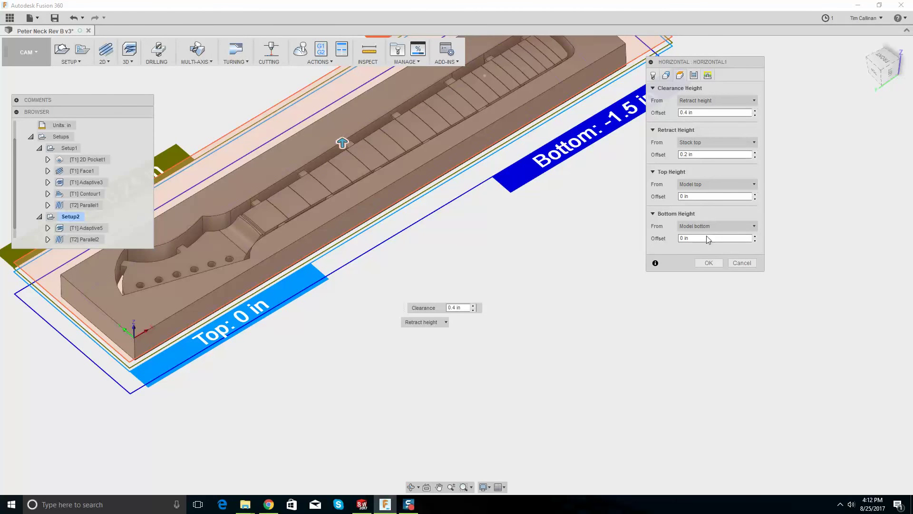
click(709, 225)
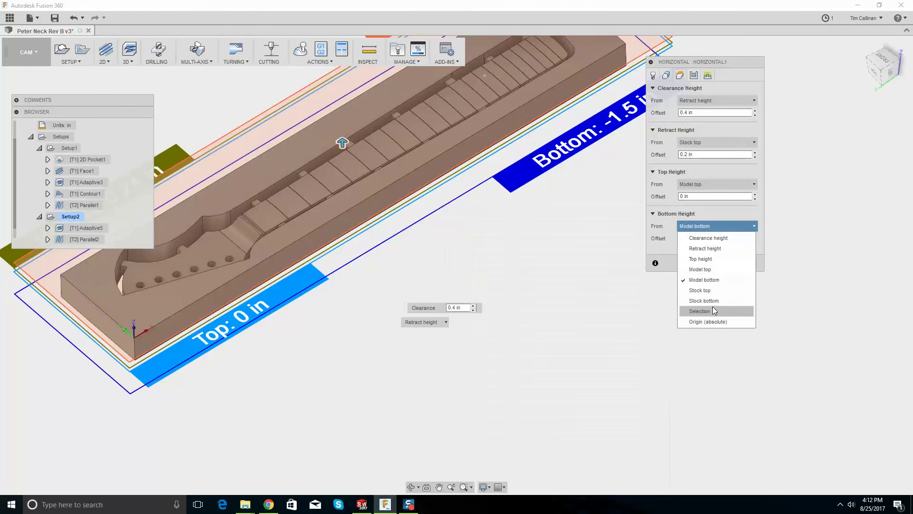
click(712, 306)
click(220, 251)
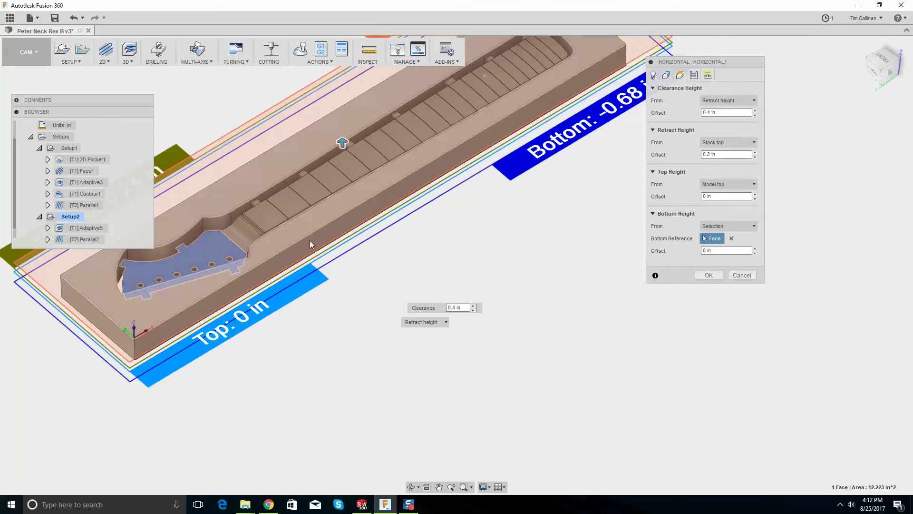
Turn on manual stepover (0.025 in) after the stepover warning and create Horizontal1
click(709, 275)
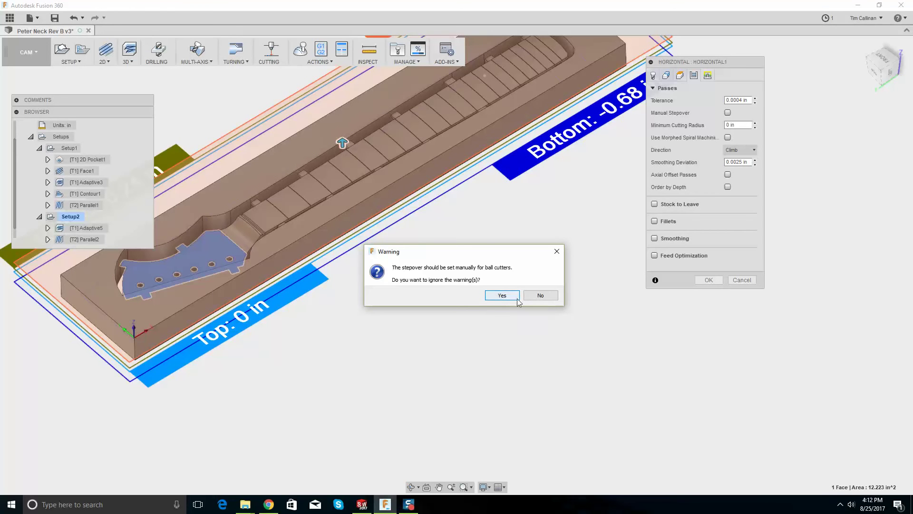
click(537, 296)
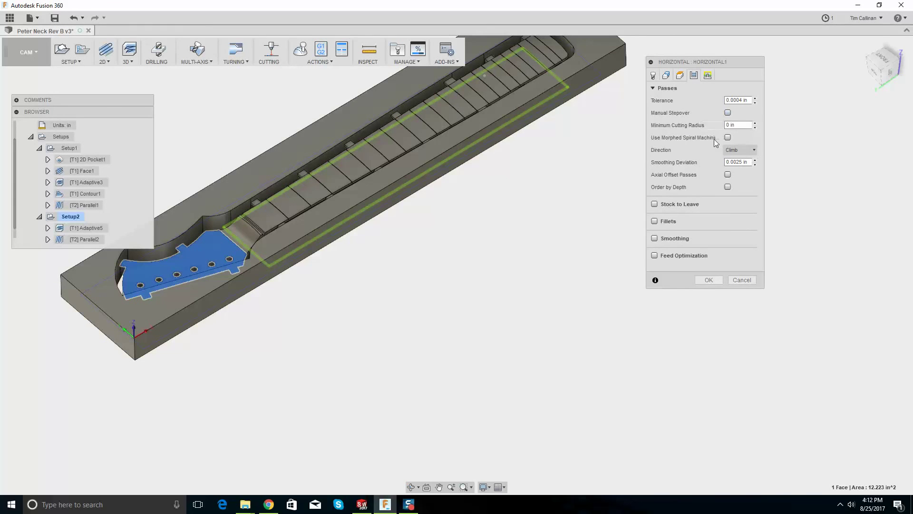
click(728, 113)
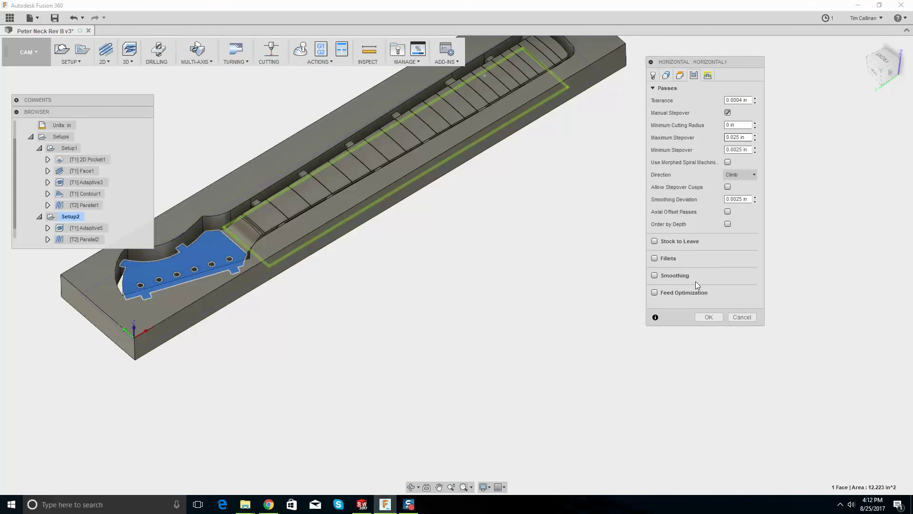
click(707, 317)
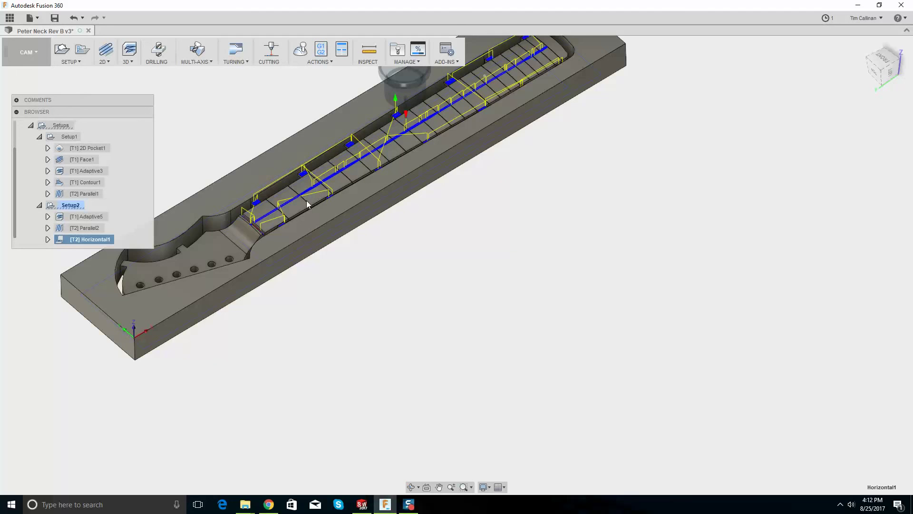
Inspect the Horizontal1 toolpath from low and underneath angles, then delete Horizontal1
scroll(324, 181, up, 2)
shift+middle_drag(323, 181, 252, 189)
scroll(288, 231, up, 2)
scroll(259, 207, up, 4)
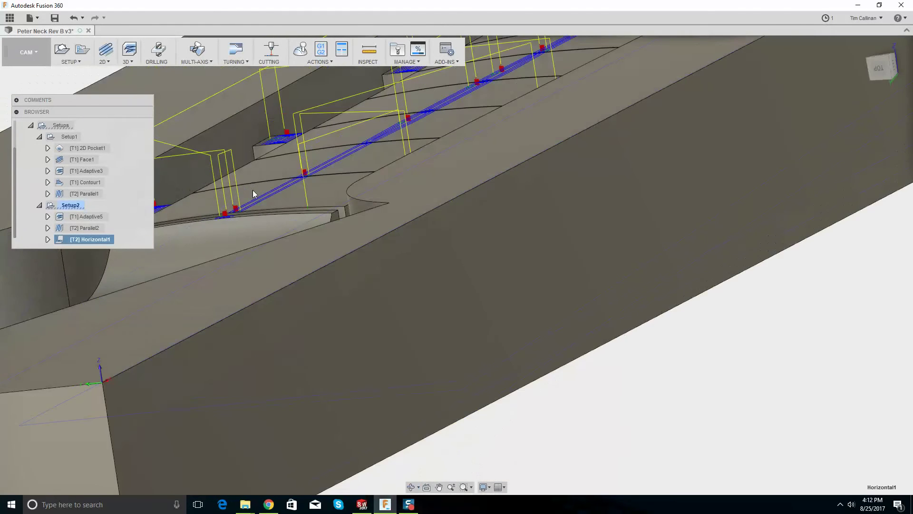
scroll(263, 124, up, 5)
scroll(291, 158, down, 7)
scroll(337, 186, down, 5)
shift+middle_drag(338, 186, 361, 159)
scroll(361, 161, down, 3)
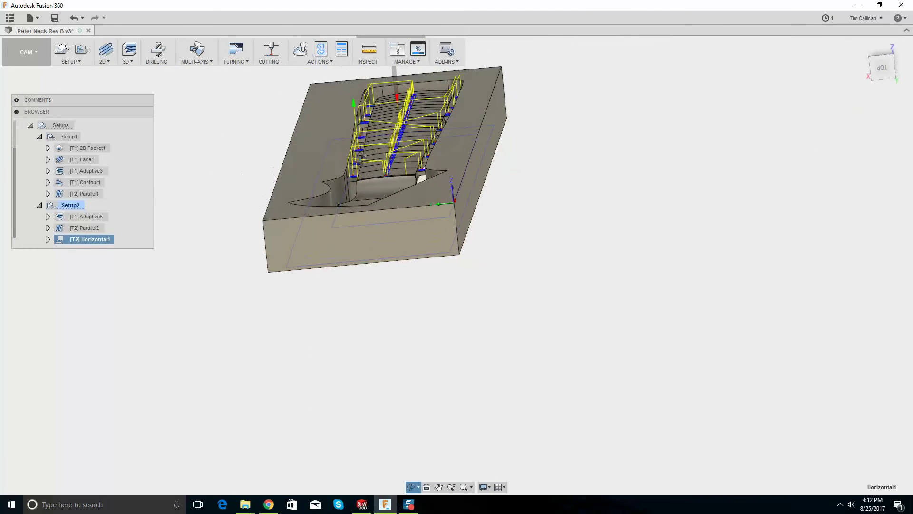
scroll(367, 164, up, 3)
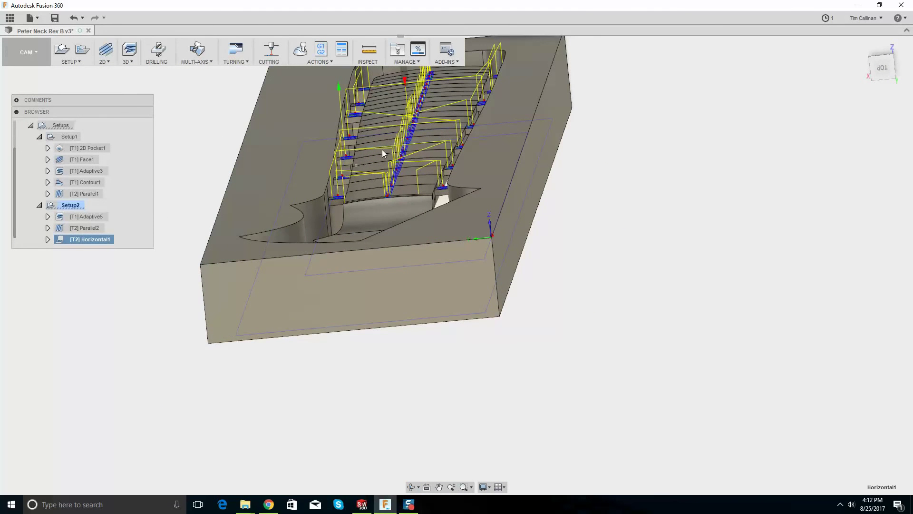
right_click(82, 239)
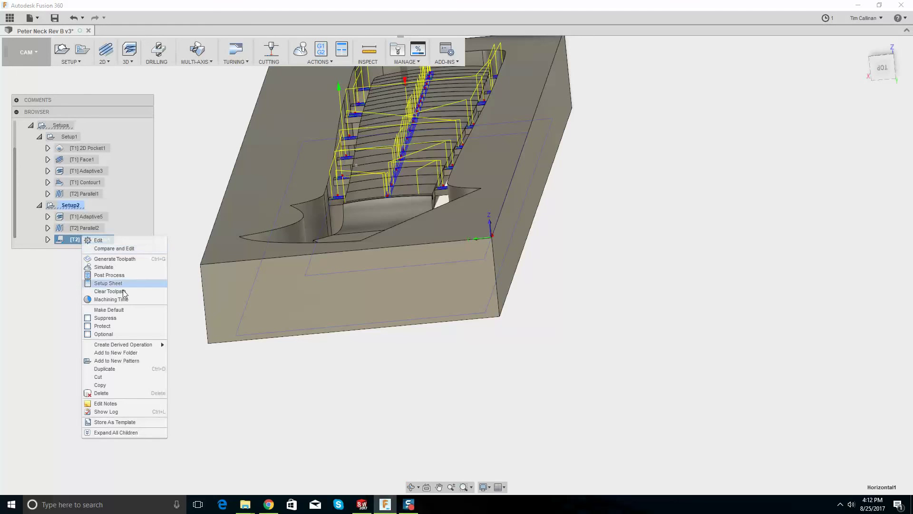
click(124, 394)
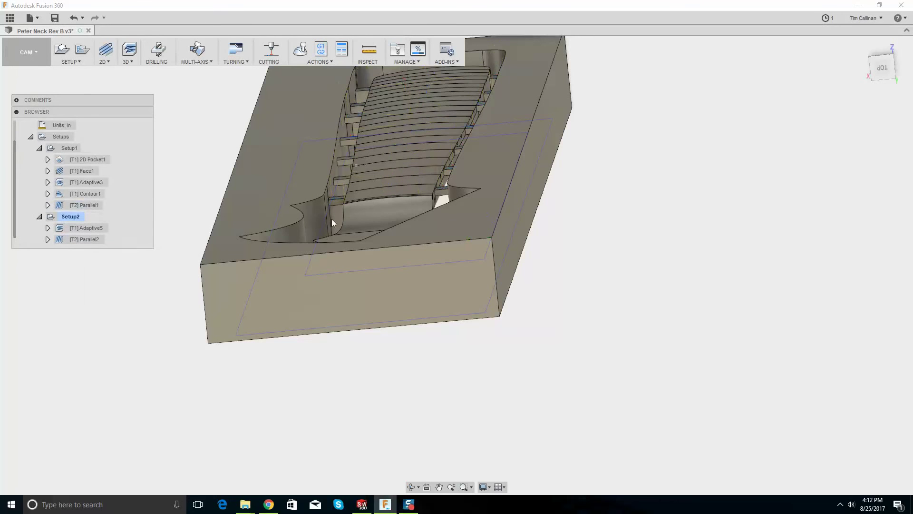
Orbit the model to a side view and bring up the 3D strategies list showing Scallop
scroll(326, 230, down, 3)
shift+middle_drag(326, 231, 404, 150)
scroll(404, 150, up, 3)
click(130, 62)
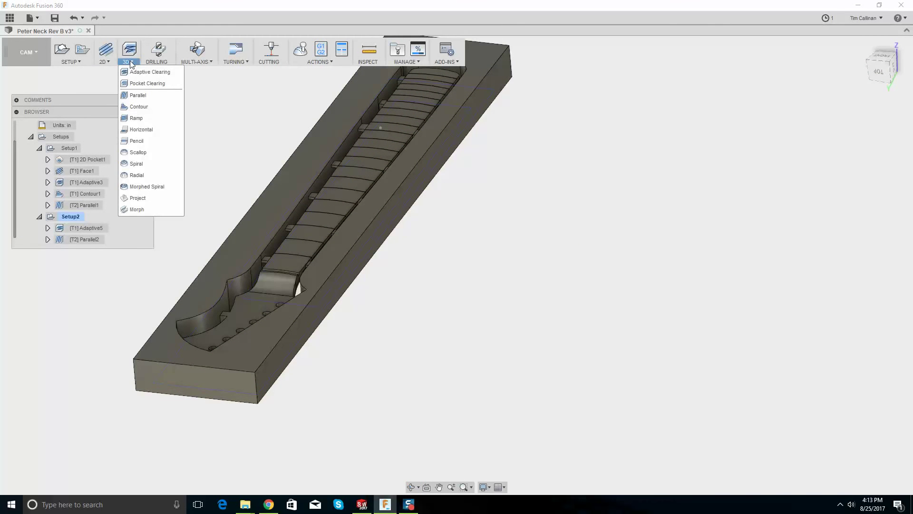
Create a Scallop operation with its machining boundary set to only the fretboard rectangle
click(137, 152)
scroll(517, 167, down, 3)
shift+middle_drag(556, 173, 551, 149)
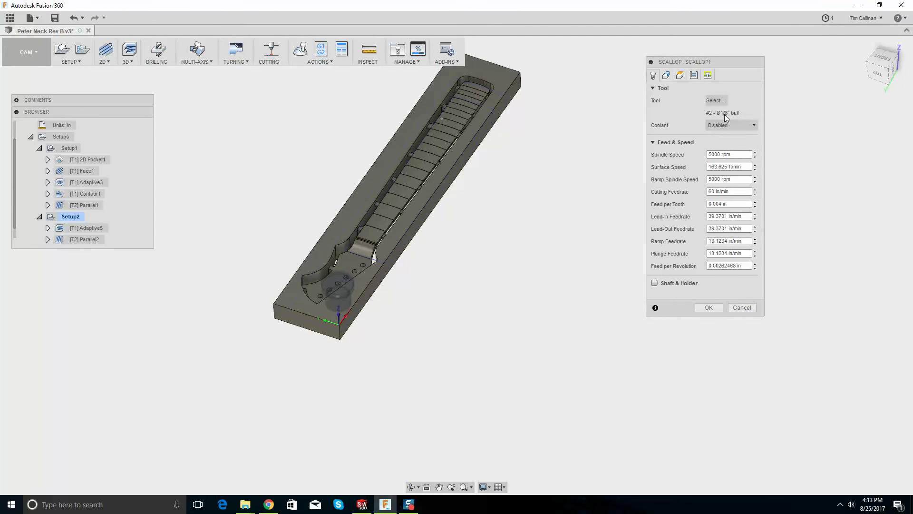
click(666, 75)
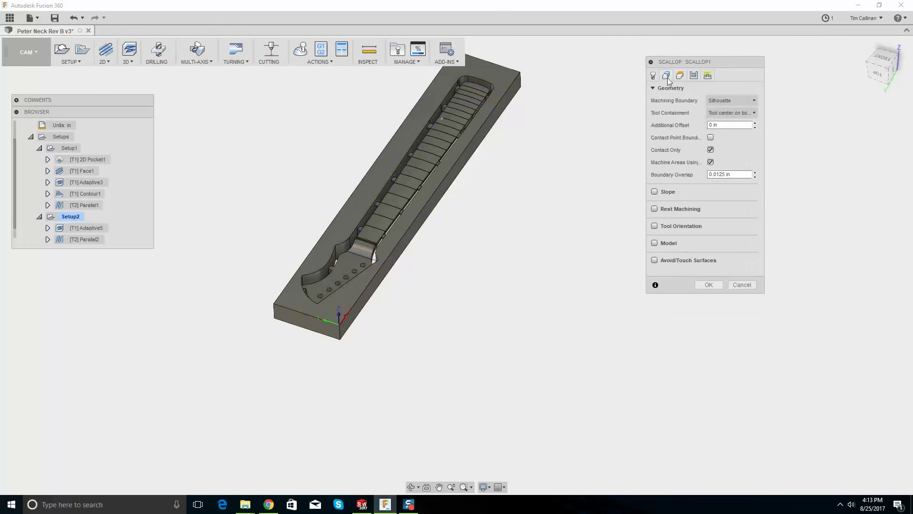
click(728, 102)
click(730, 132)
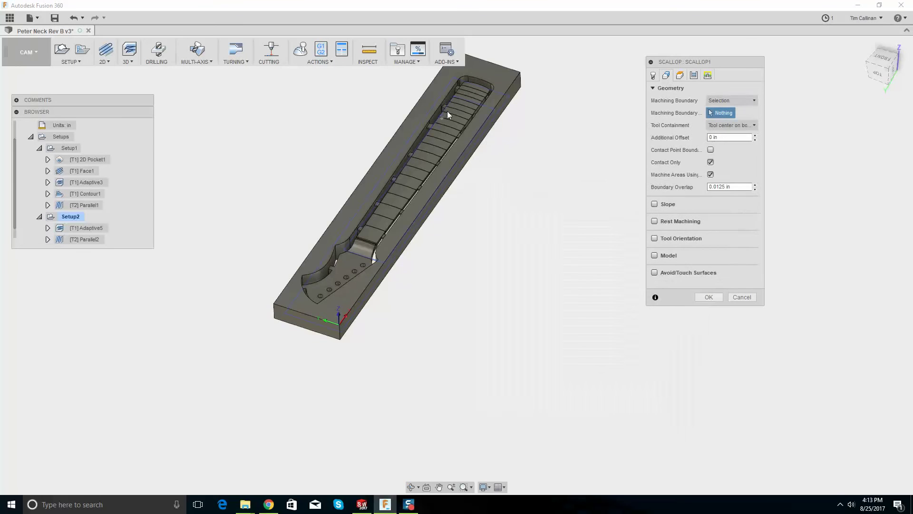
click(436, 104)
shift+middle_drag(436, 103, 403, 125)
click(385, 178)
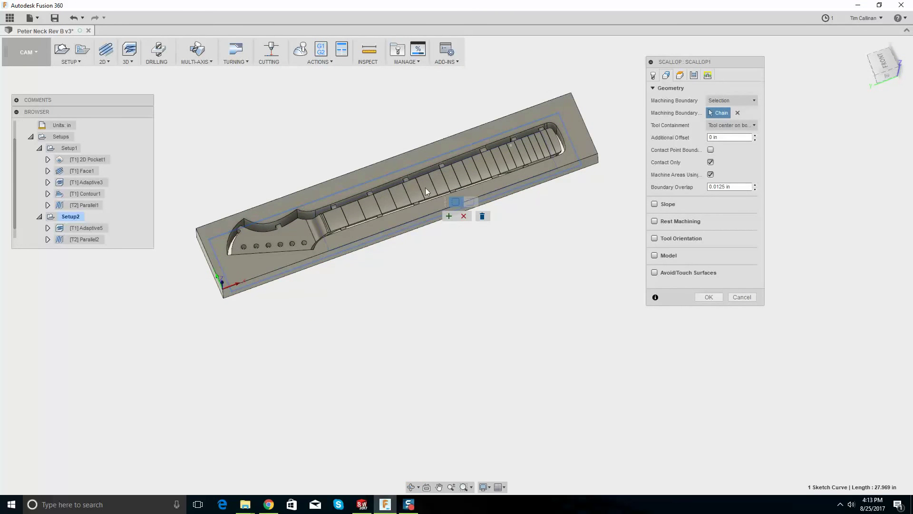
click(464, 216)
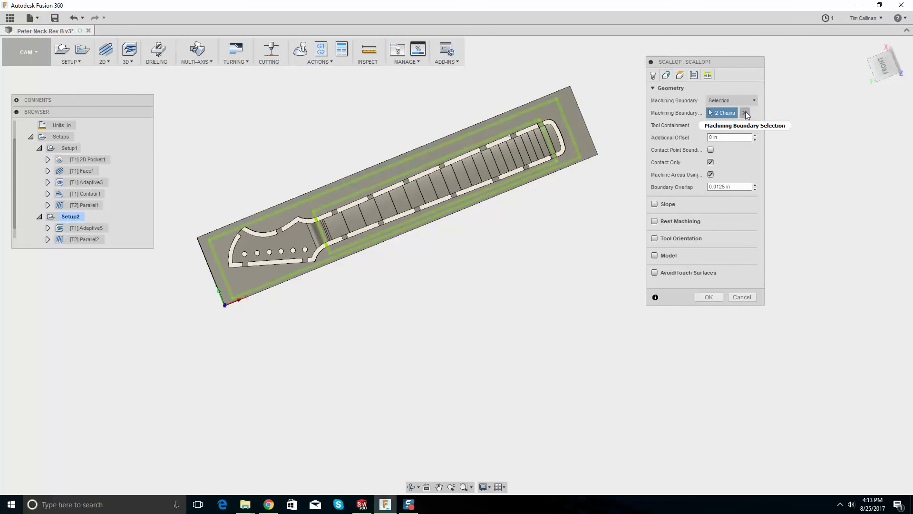
click(490, 140)
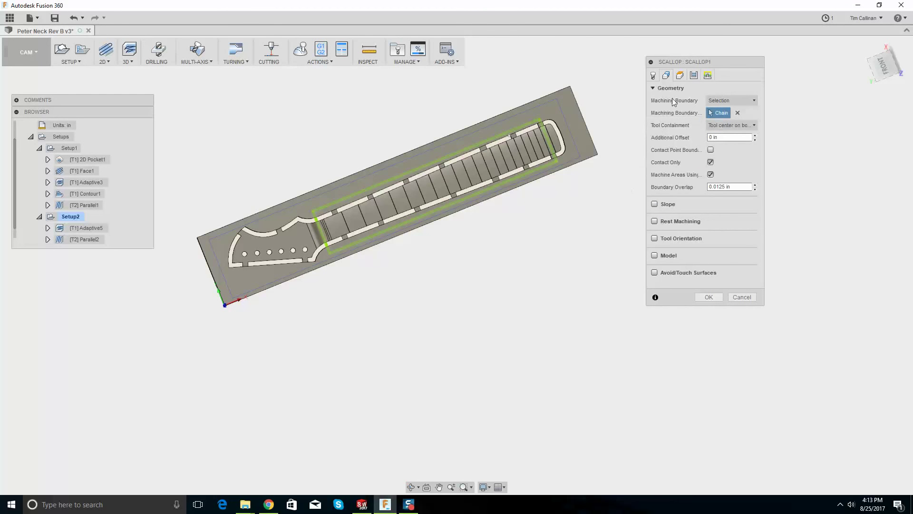
Set Scallop top height to Model top and bottom to the headstock pocket floor, then confirm
click(680, 76)
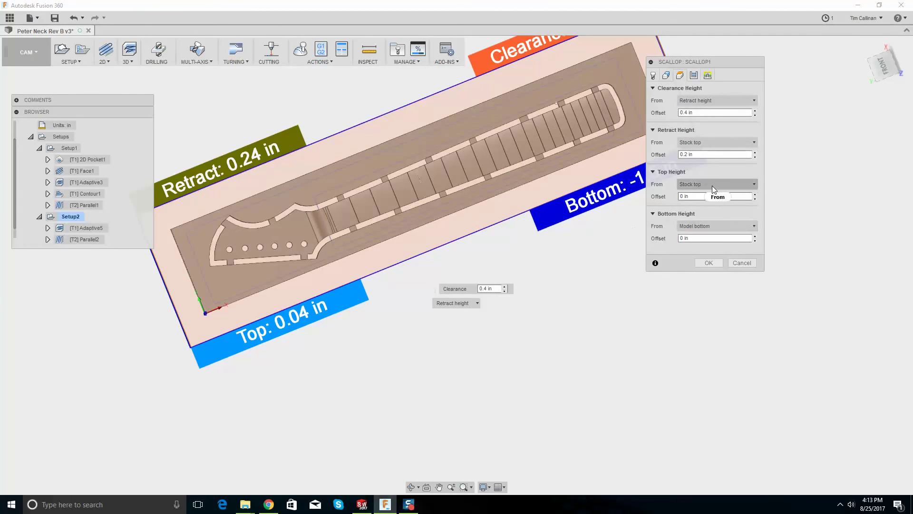
click(712, 186)
click(709, 228)
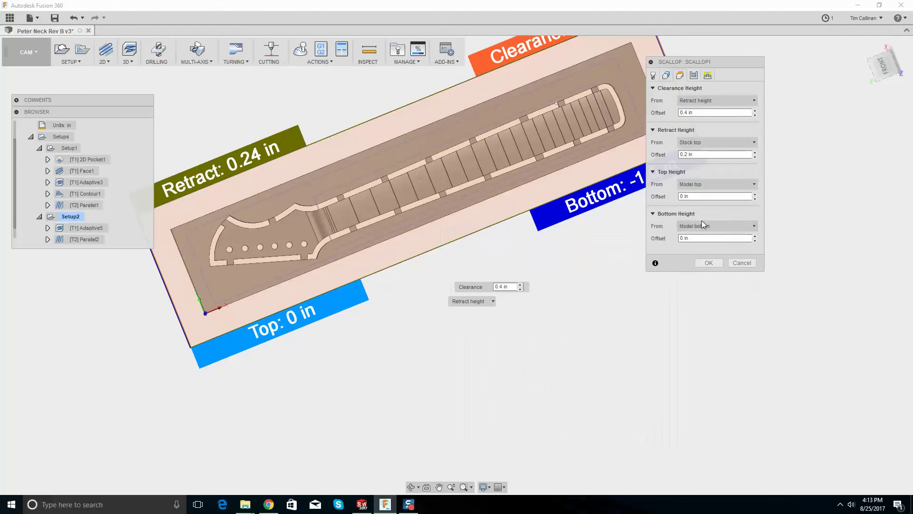
click(703, 224)
click(711, 310)
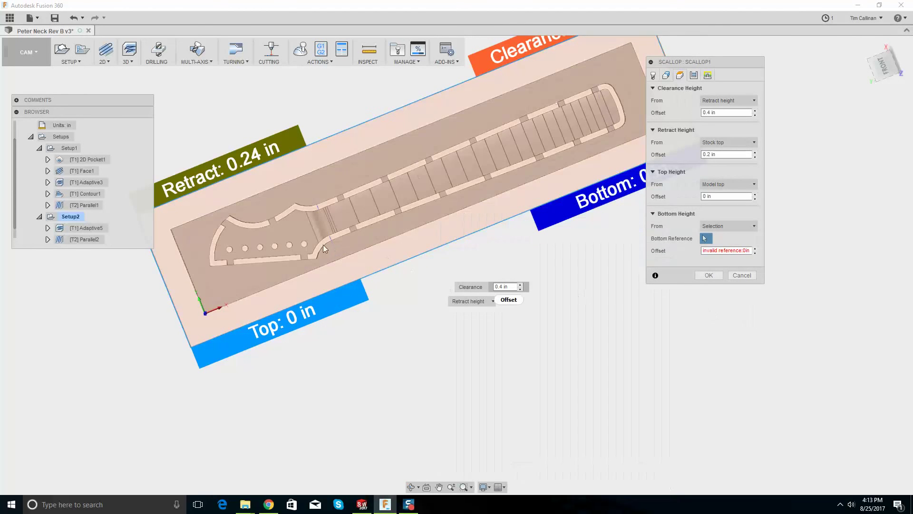
click(295, 229)
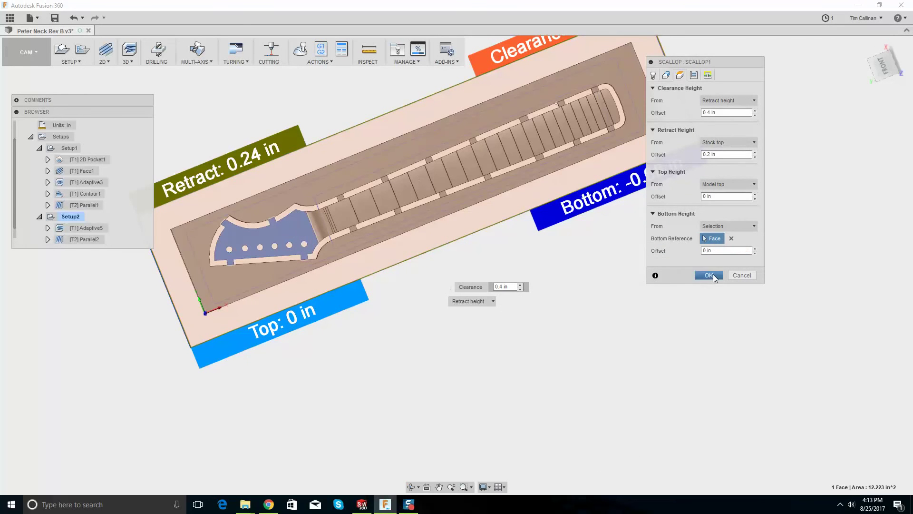
click(709, 275)
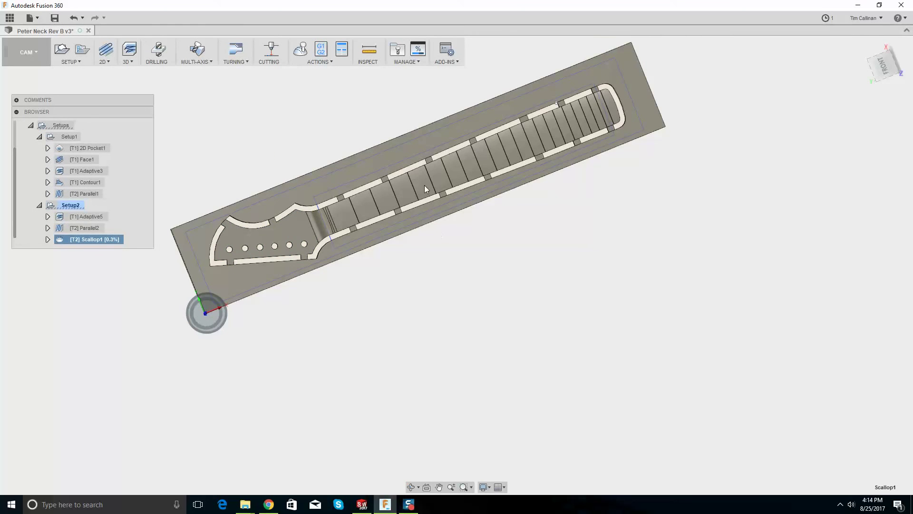
Orbit and zoom around Scallop1's generated toolpath to check its passes across the fretboard pocket
mouse_move(452, 190)
shift+middle_down()
mouse_move(438, 137)
mouse_move(447, 175)
shift+middle_up()
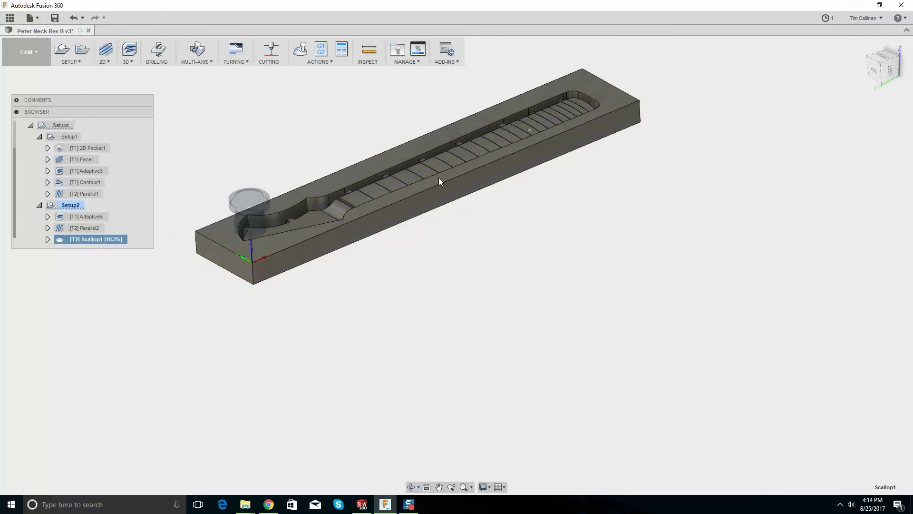
scroll(438, 177, up, 5)
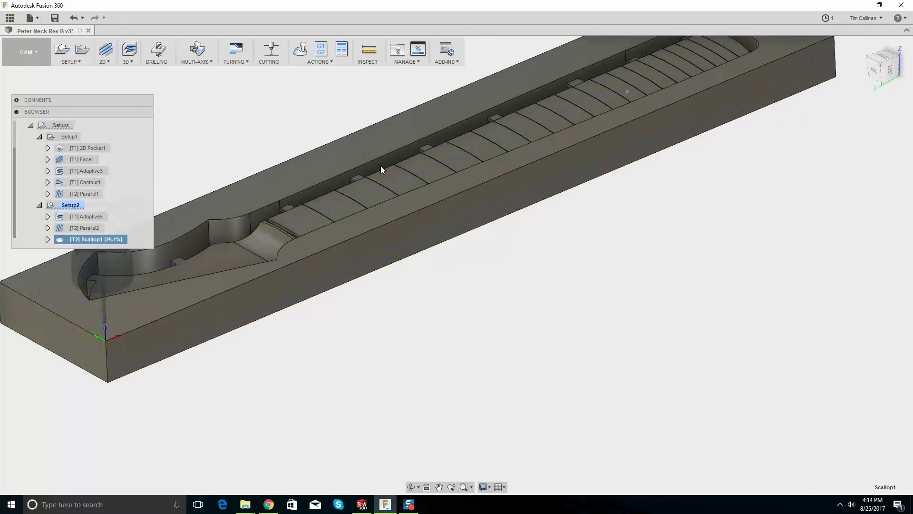
scroll(385, 166, down, 3)
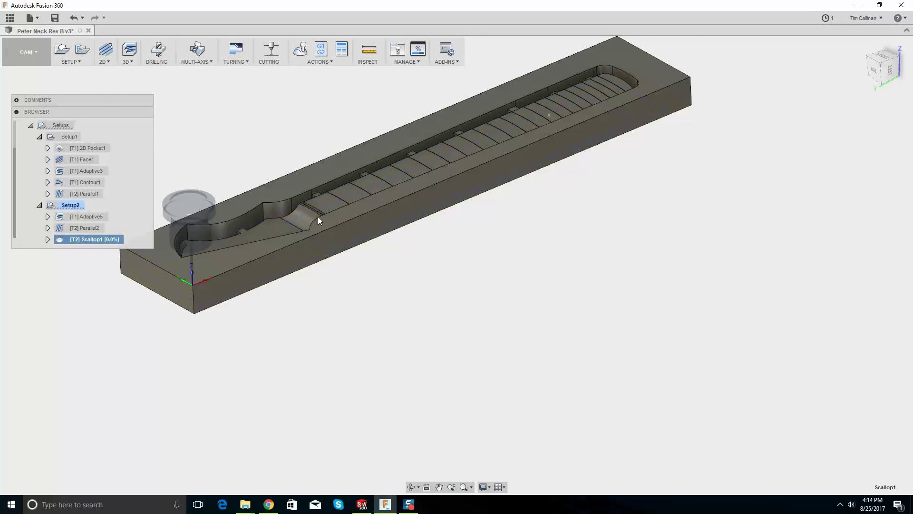
scroll(295, 217, up, 5)
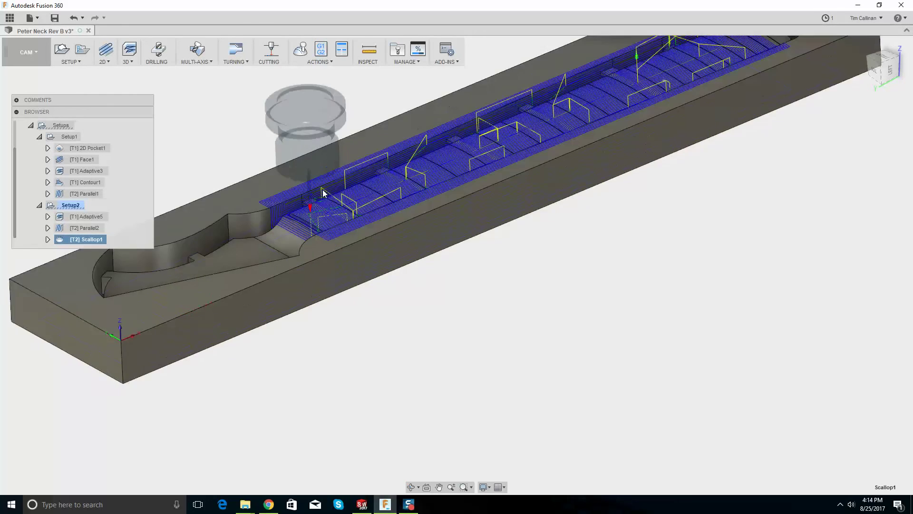
shift+middle_drag(310, 216, 291, 193)
scroll(356, 207, down, 5)
scroll(302, 194, up, 5)
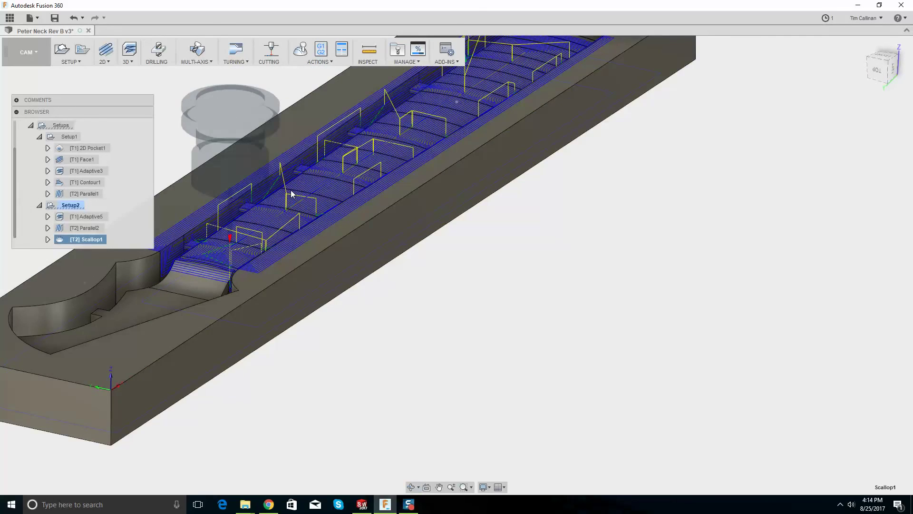
scroll(291, 192, down, 2)
shift+middle_drag(241, 218, 143, 227)
Delete the Parallel2 operation from the setup
right_click(71, 239)
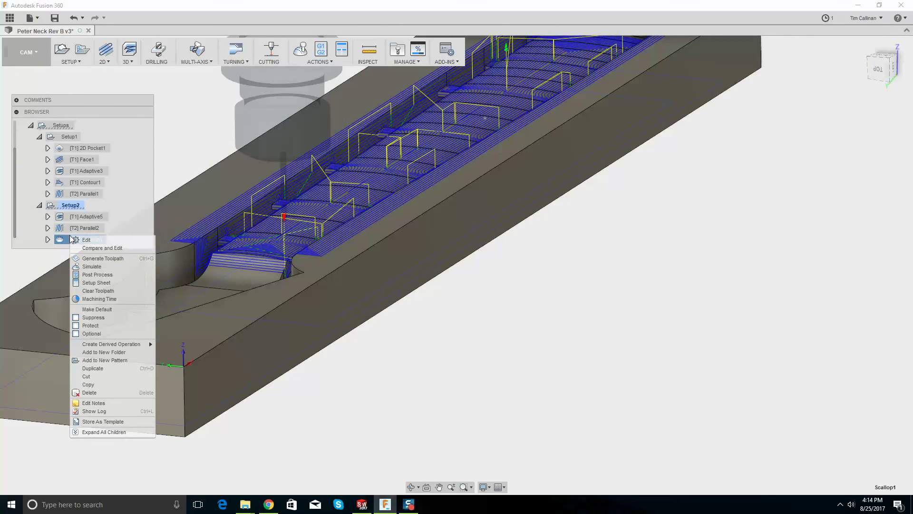
click(78, 243)
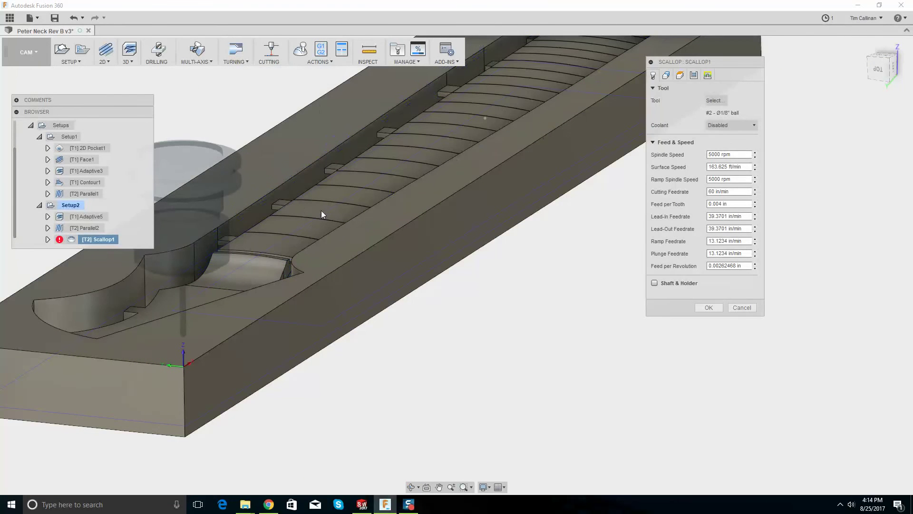
click(746, 310)
right_click(89, 227)
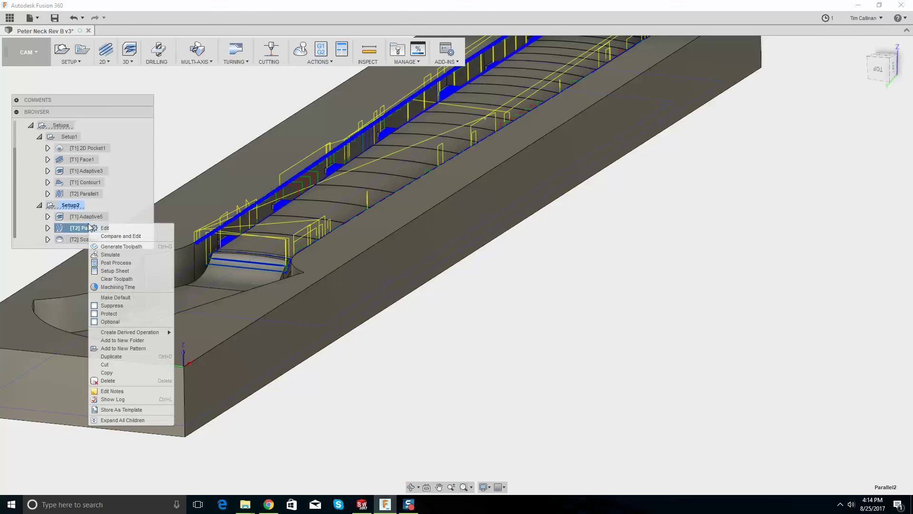
click(131, 384)
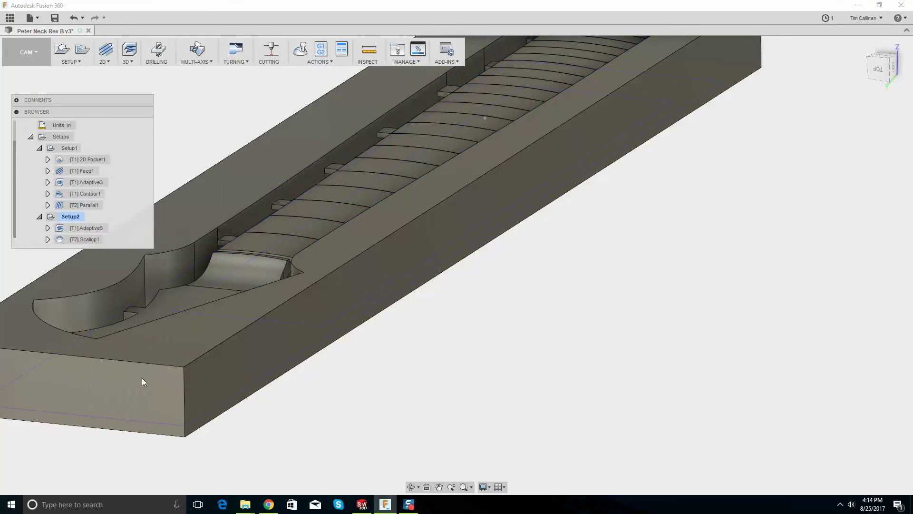
In Scallop1's Heights settings, set the top height offset to -0.1 in
right_click(76, 239)
click(85, 238)
scroll(377, 189, down, 5)
shift+middle_drag(439, 150, 438, 123)
click(685, 76)
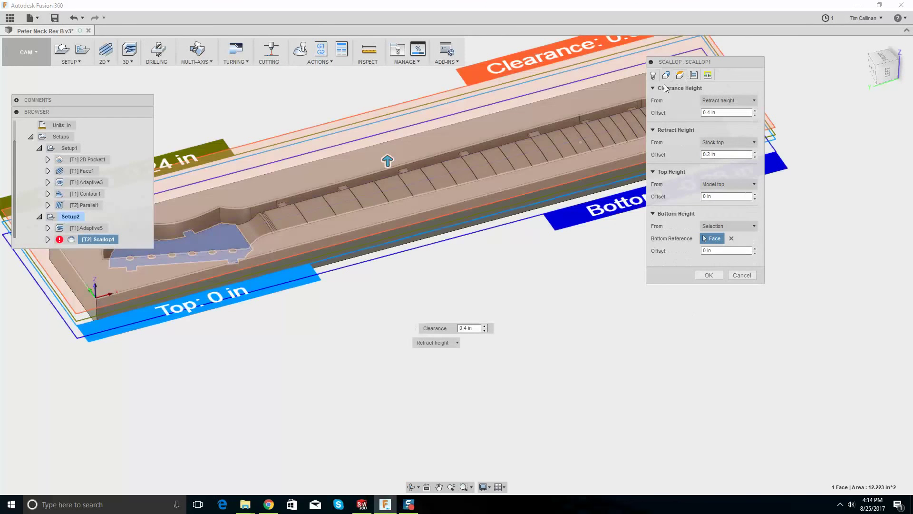
scroll(334, 225, down, 5)
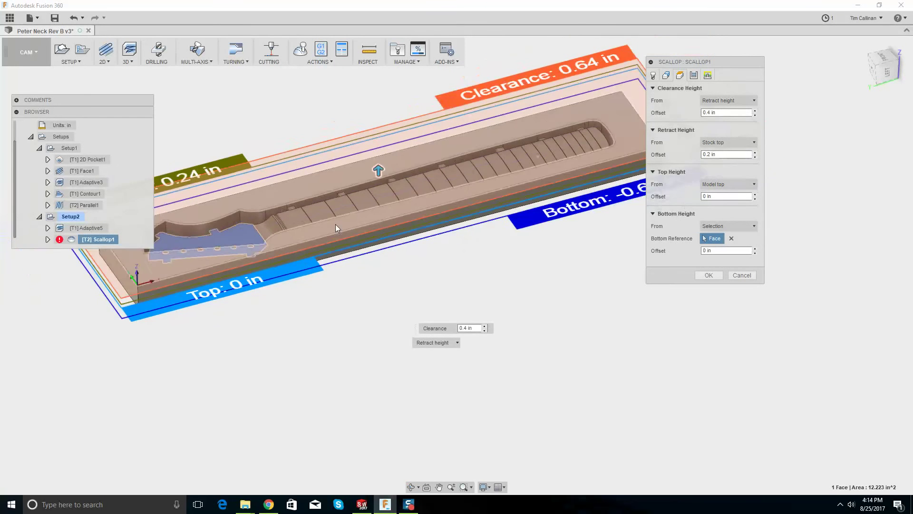
shift+middle_drag(266, 218, 266, 190)
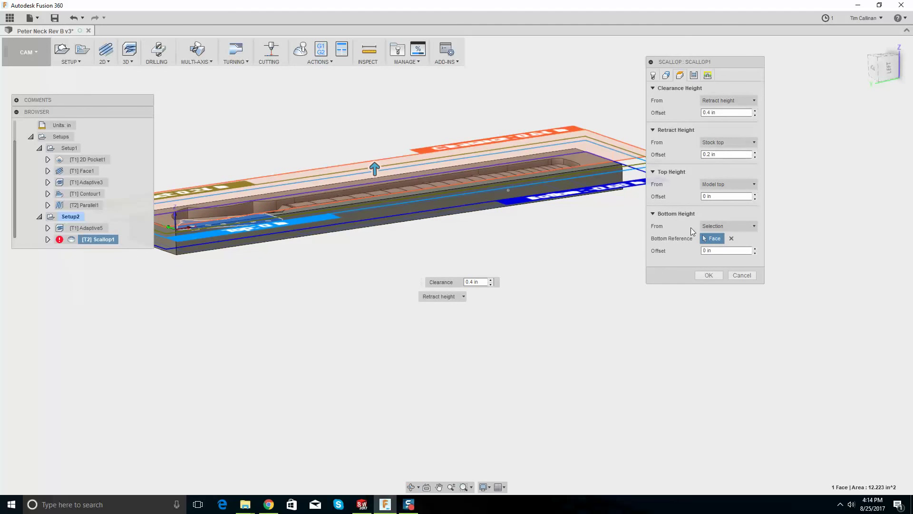
click(754, 199)
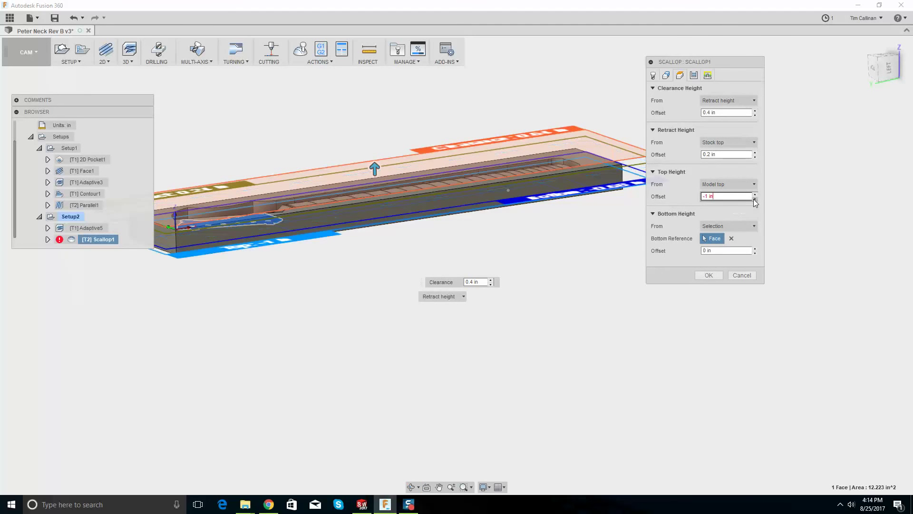
drag(710, 197, 620, 191)
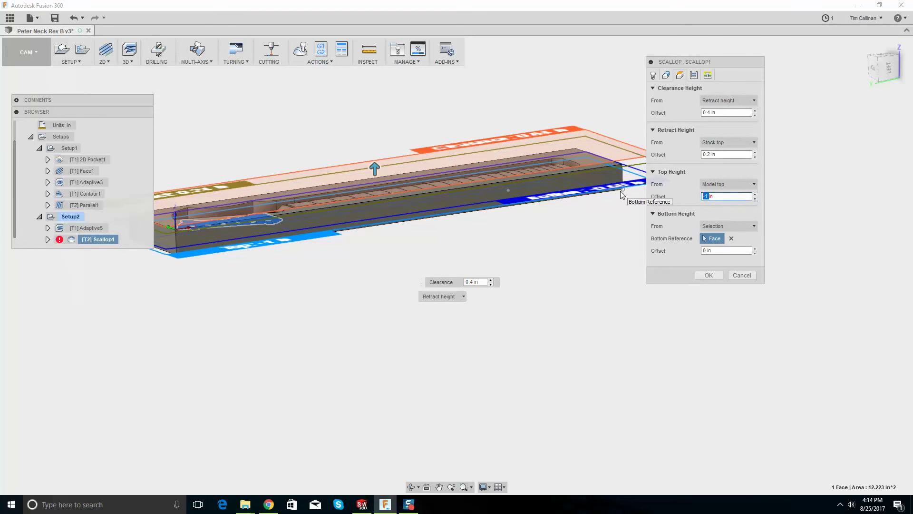
text(-.1)
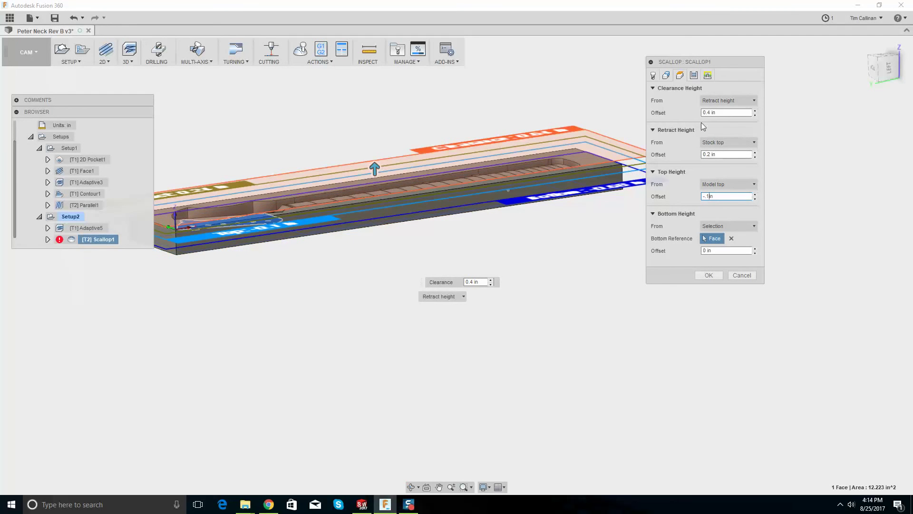
Set Scallop1's stepover to 0.04 and regenerate its toolpath
click(694, 75)
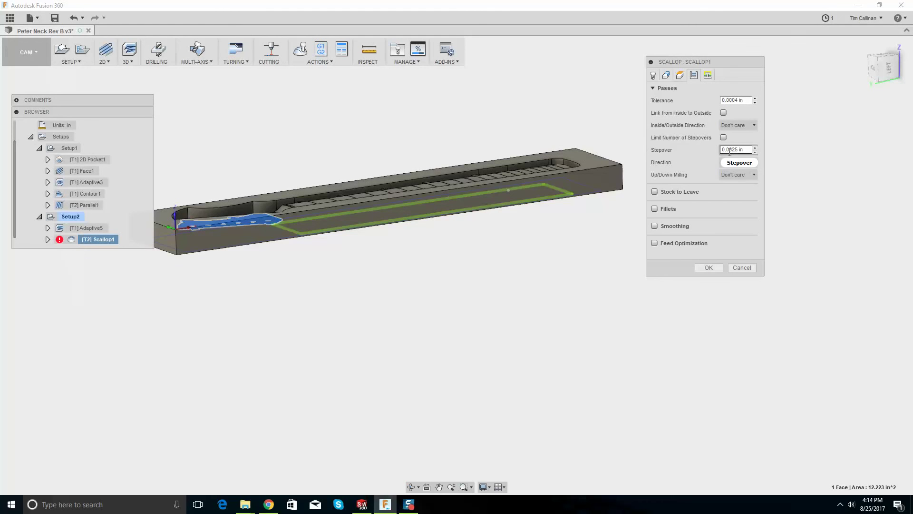
text(4)
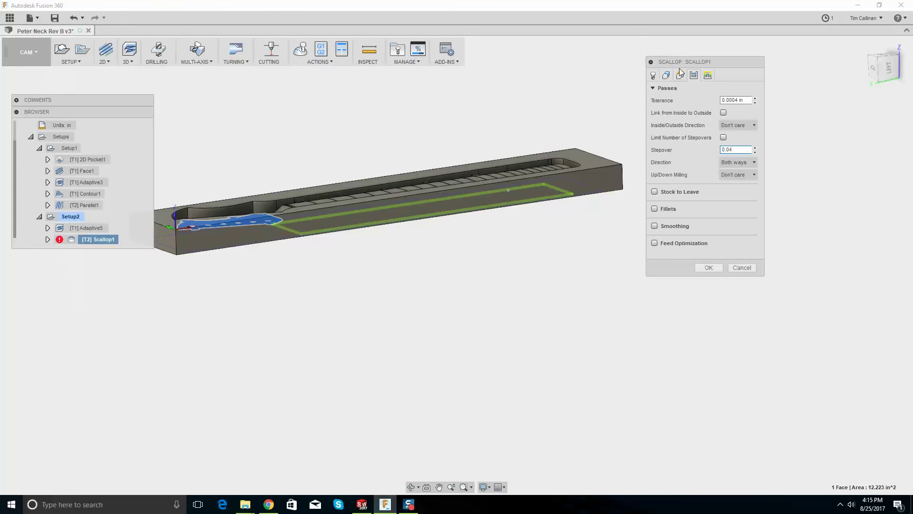
click(708, 267)
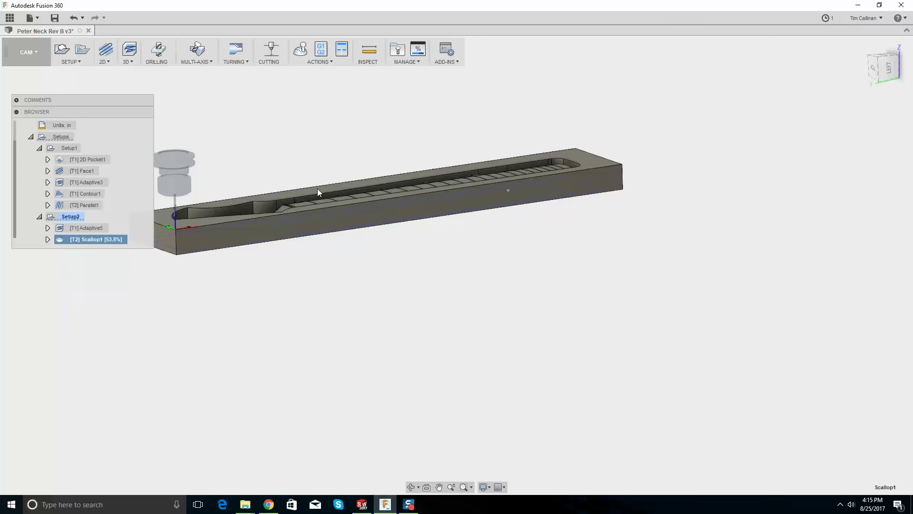
shift+middle_drag(318, 188, 356, 199)
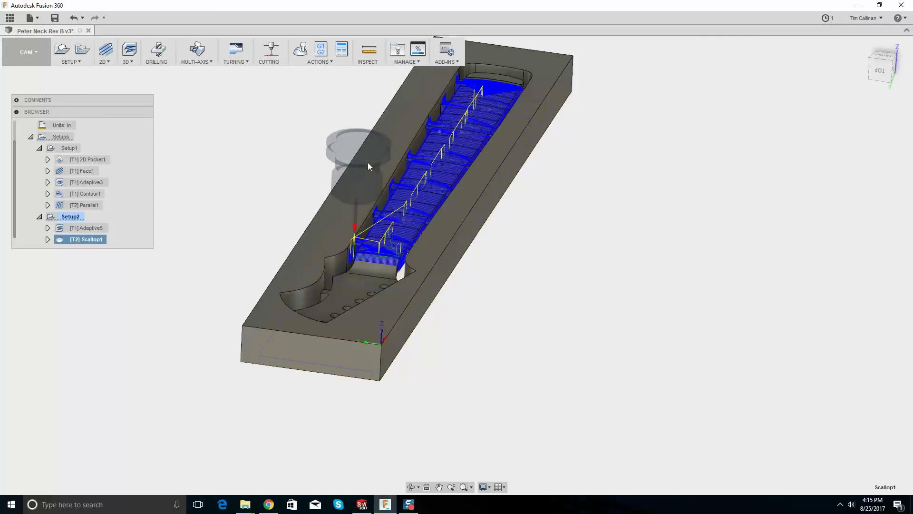
shift+middle_drag(473, 139, 396, 227)
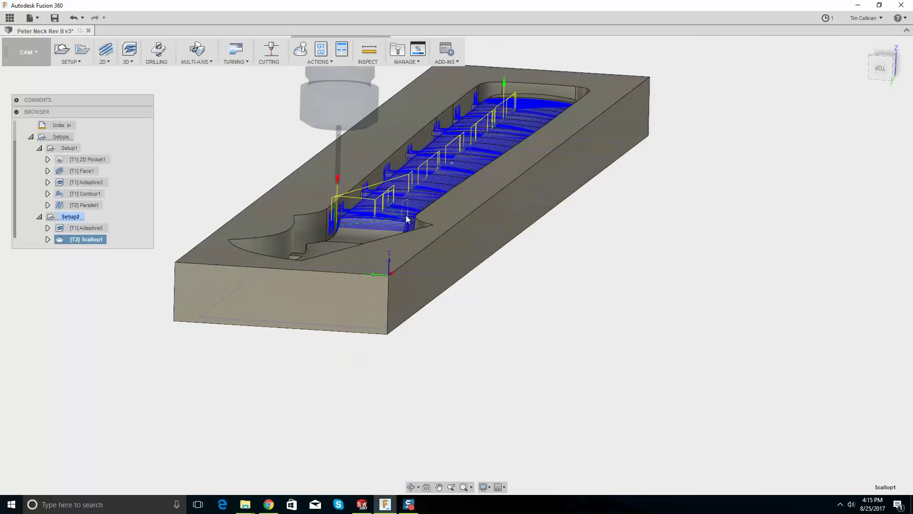
scroll(397, 227, up, 6)
shift+middle_drag(341, 222, 484, 225)
scroll(544, 191, down, 5)
scroll(544, 191, up, 4)
right_click(87, 239)
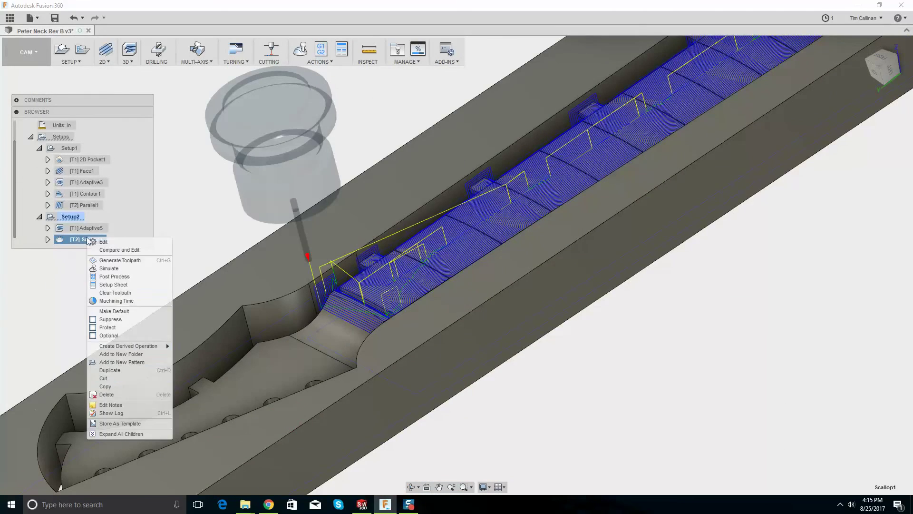
click(132, 301)
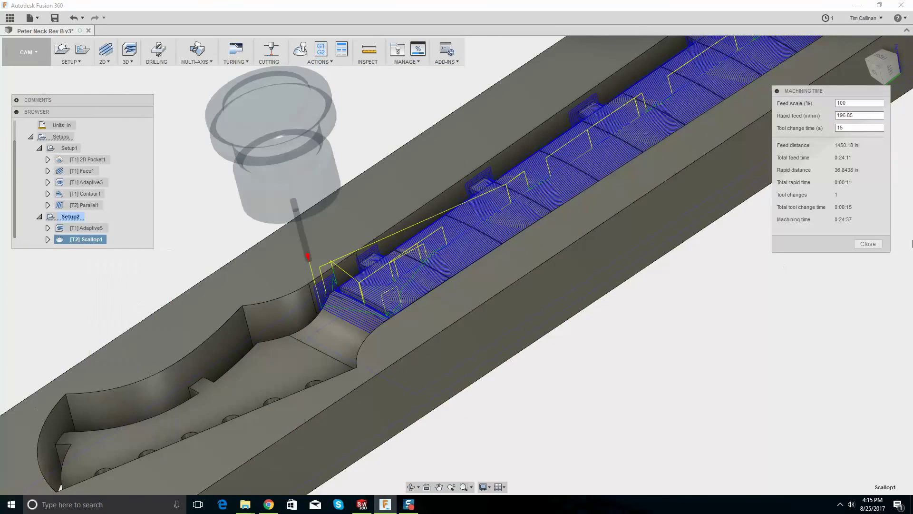
click(868, 243)
scroll(626, 218, down, 5)
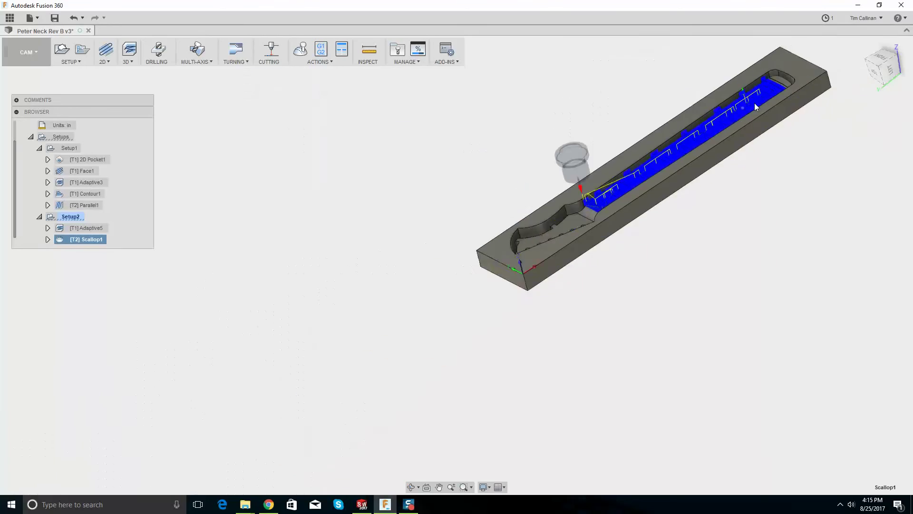
scroll(809, 82, up, 3)
scroll(809, 81, up, 3)
shift+middle_drag(810, 81, 783, 124)
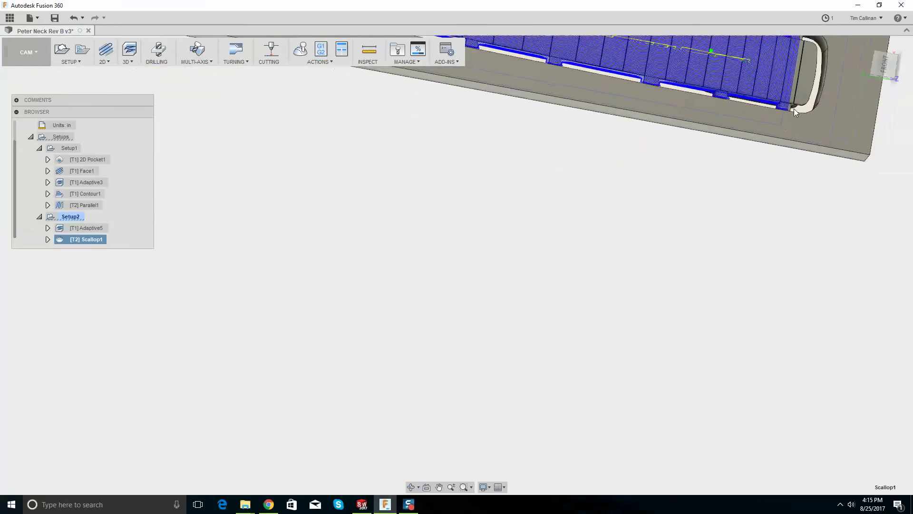
scroll(781, 79, up, 3)
shift+middle_drag(781, 79, 765, 113)
scroll(764, 112, down, 4)
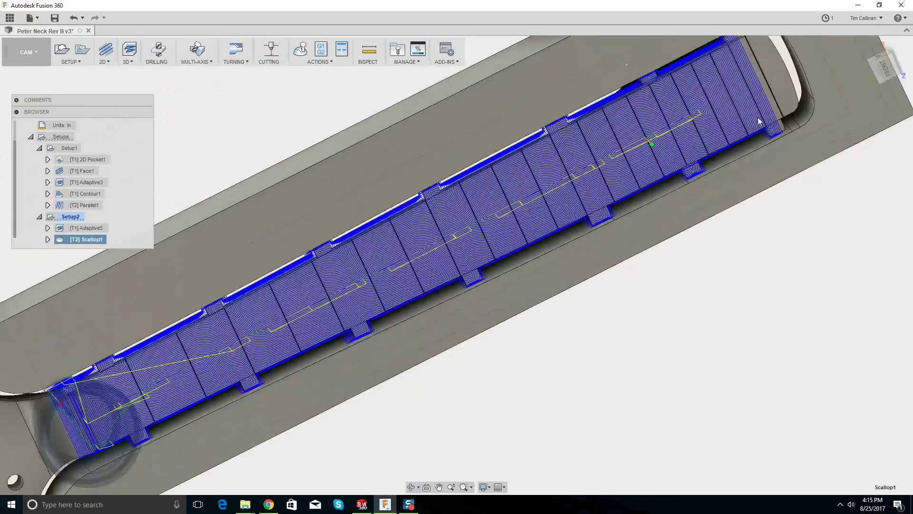
scroll(629, 151, down, 3)
scroll(660, 110, up, 3)
shift+middle_drag(660, 110, 627, 99)
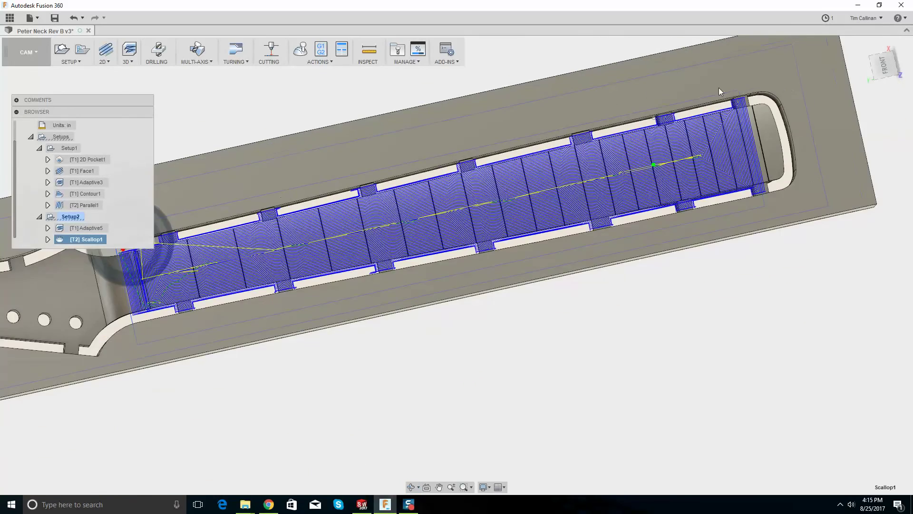
scroll(539, 200, down, 3)
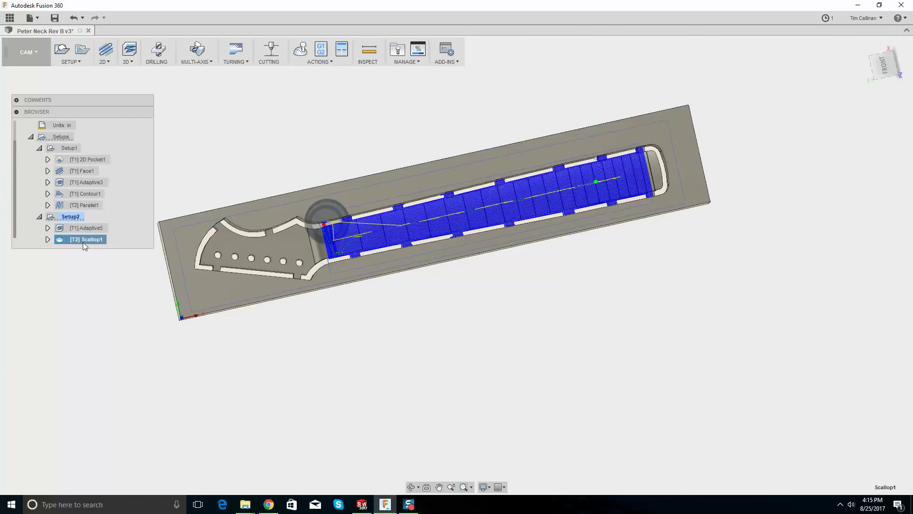
Leave CAM for the modelling workspace and select the existing Sketch1
click(112, 270)
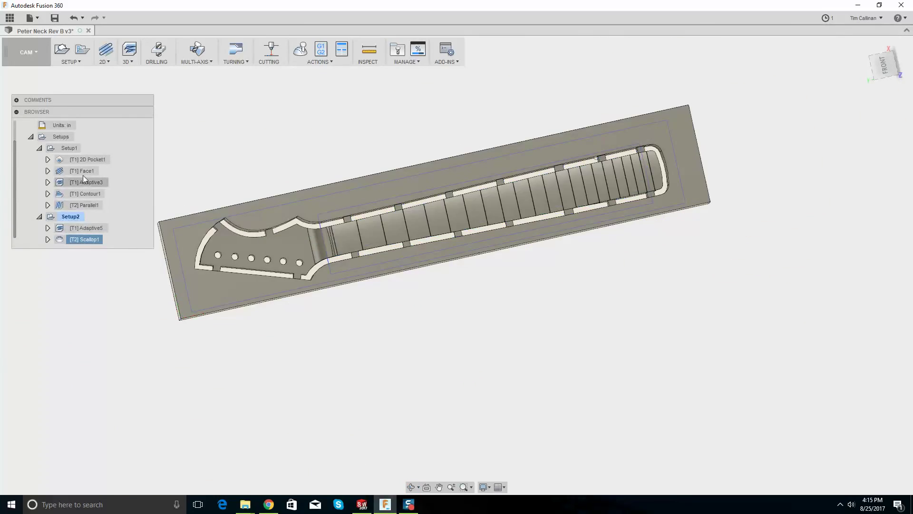
click(70, 61)
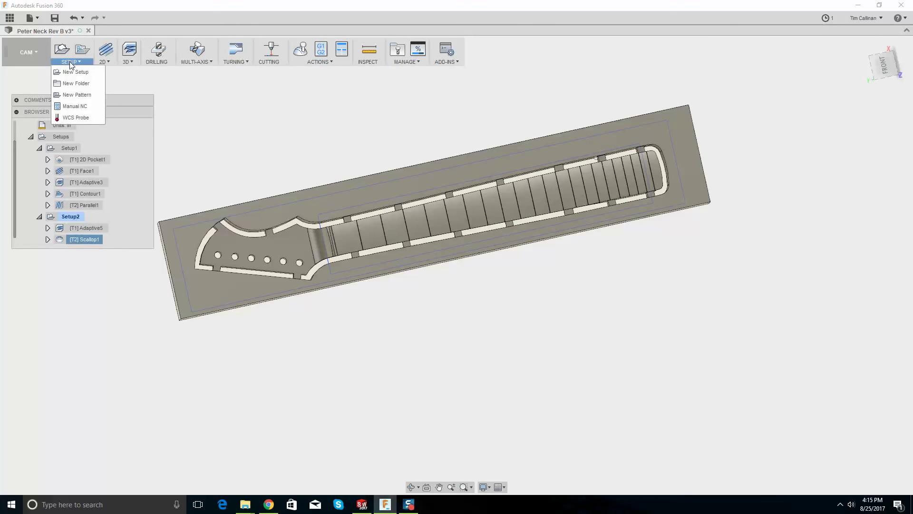
click(30, 51)
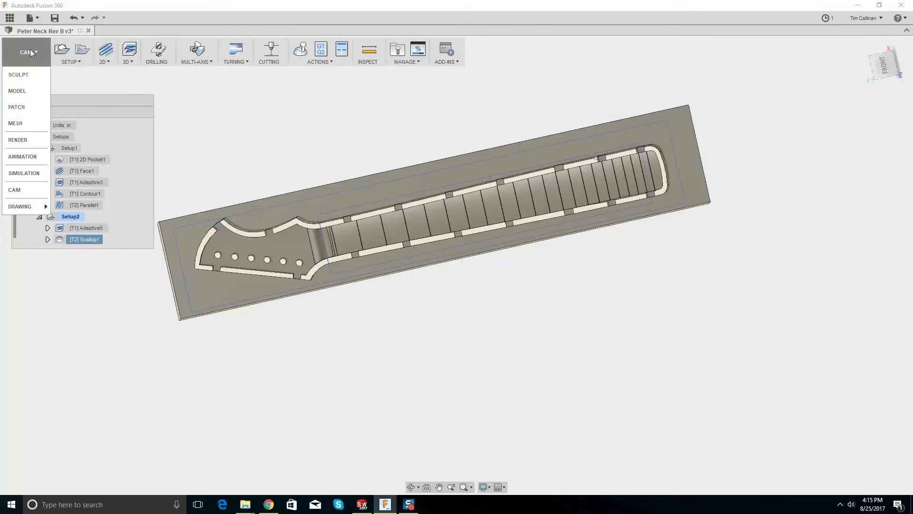
click(33, 92)
scroll(335, 119, down, 2)
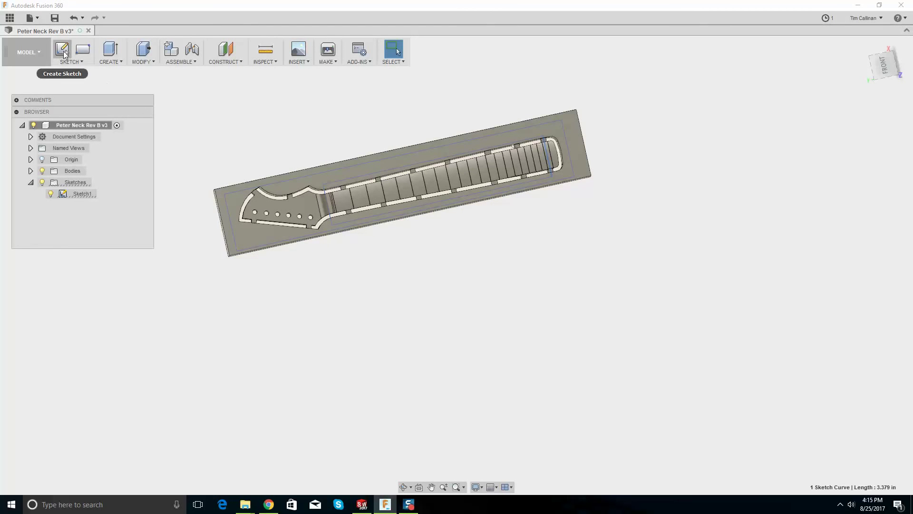
click(52, 197)
Start a new sketch on the stock block's front face
click(62, 49)
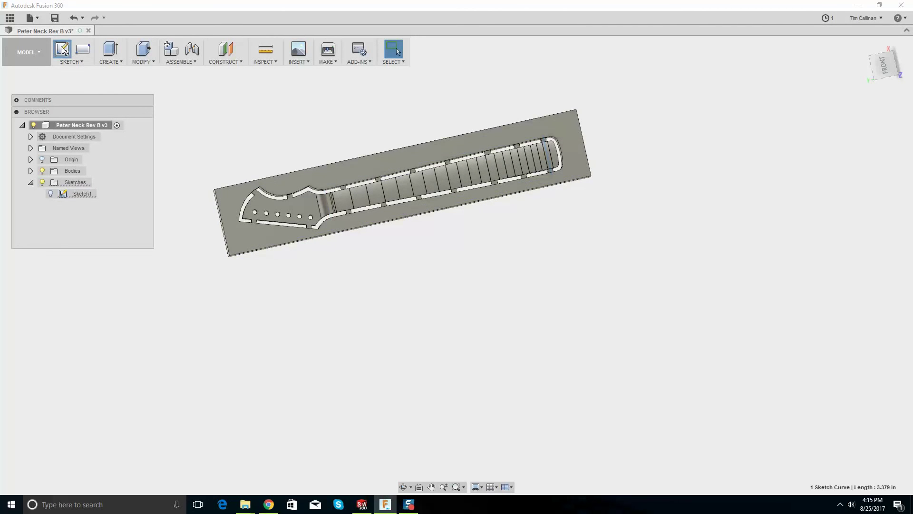
click(195, 138)
click(537, 235)
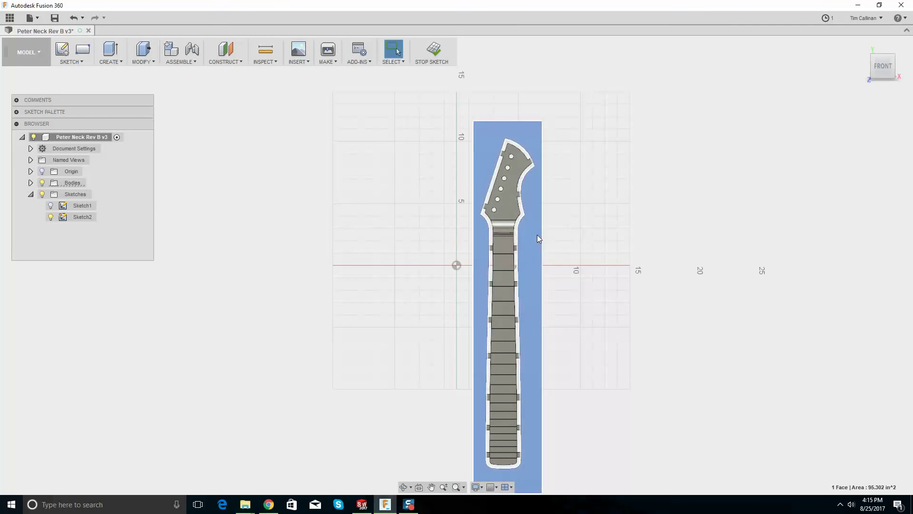
scroll(506, 219, down, 3)
scroll(526, 397, up, 4)
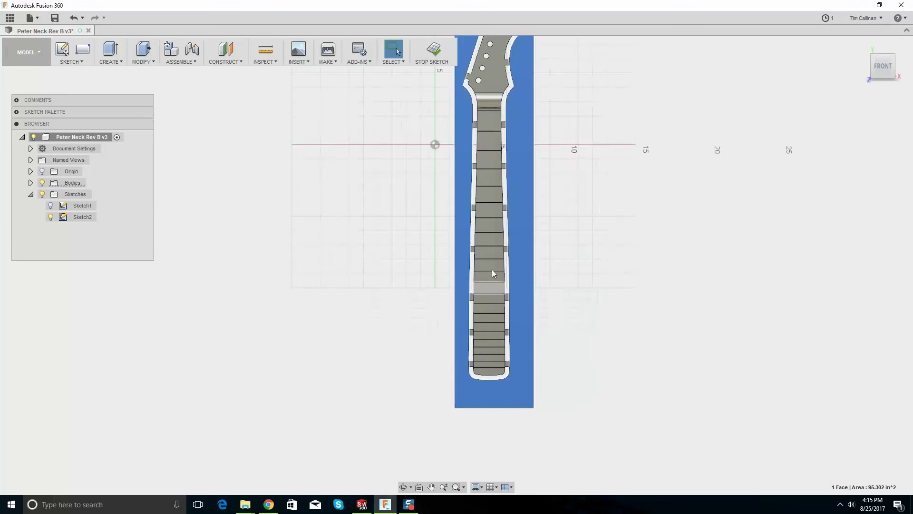
Draw a rectangle from the headstock to past the fretboard's end and finish the sketch
click(82, 48)
scroll(490, 104, up, 2)
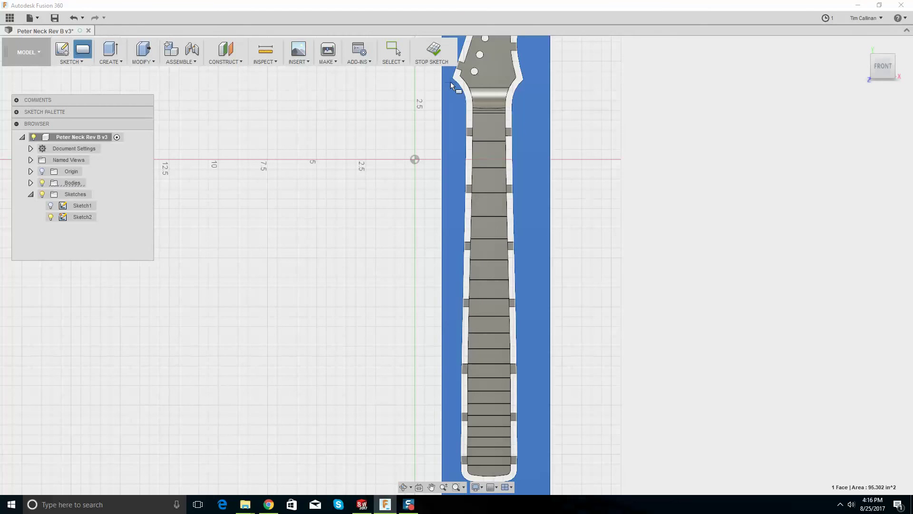
click(452, 83)
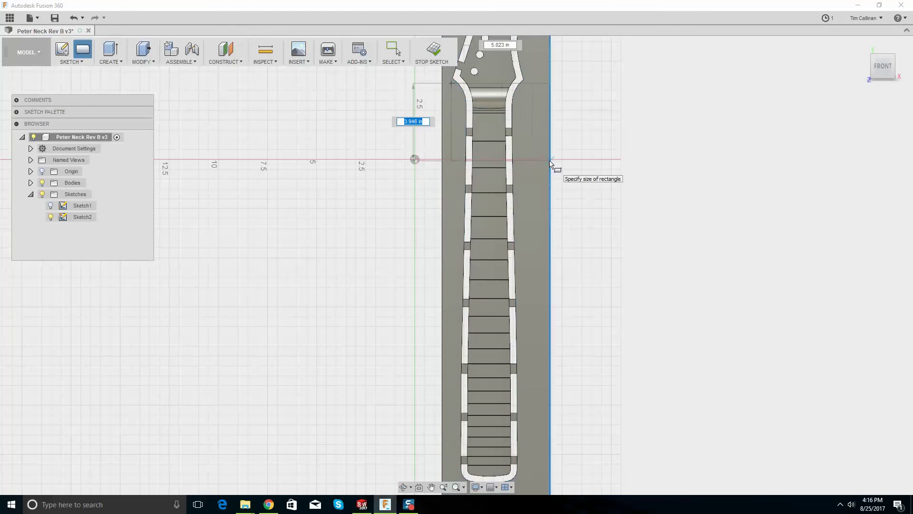
scroll(514, 153, down, 2)
scroll(523, 314, up, 4)
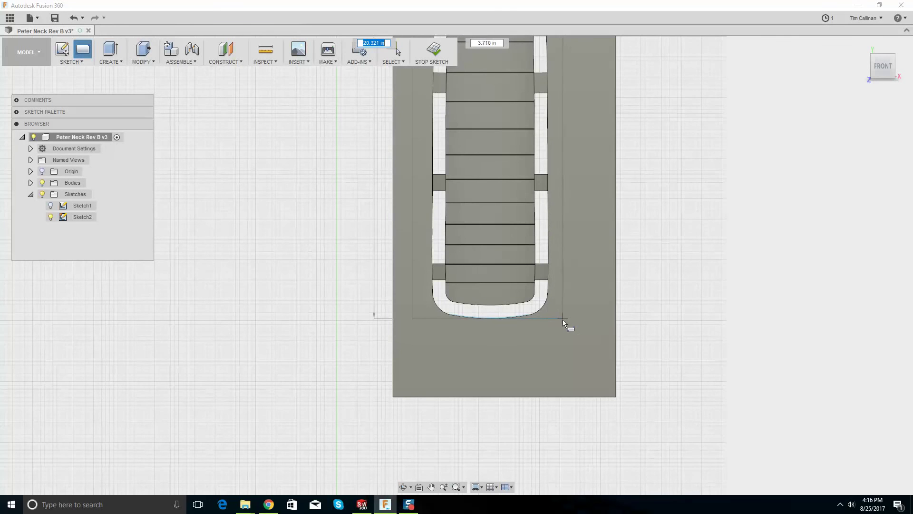
click(564, 321)
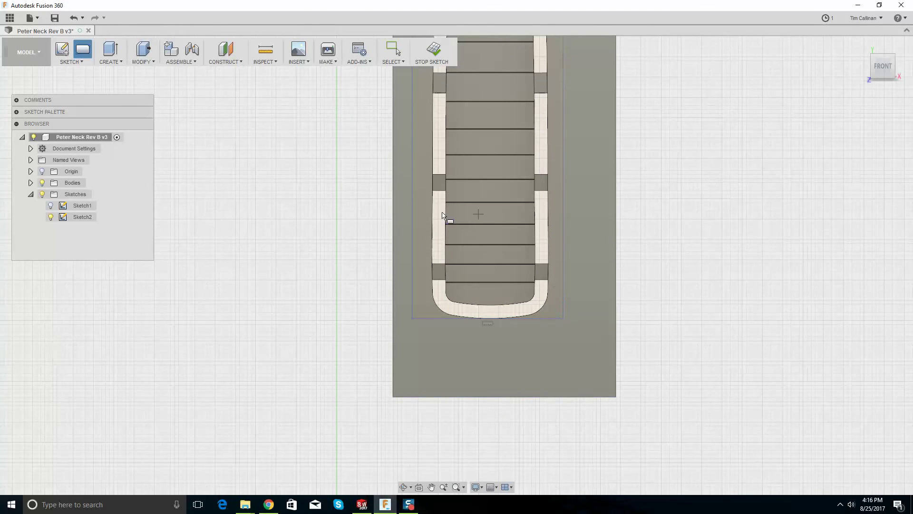
scroll(461, 200, down, 3)
scroll(460, 196, down, 4)
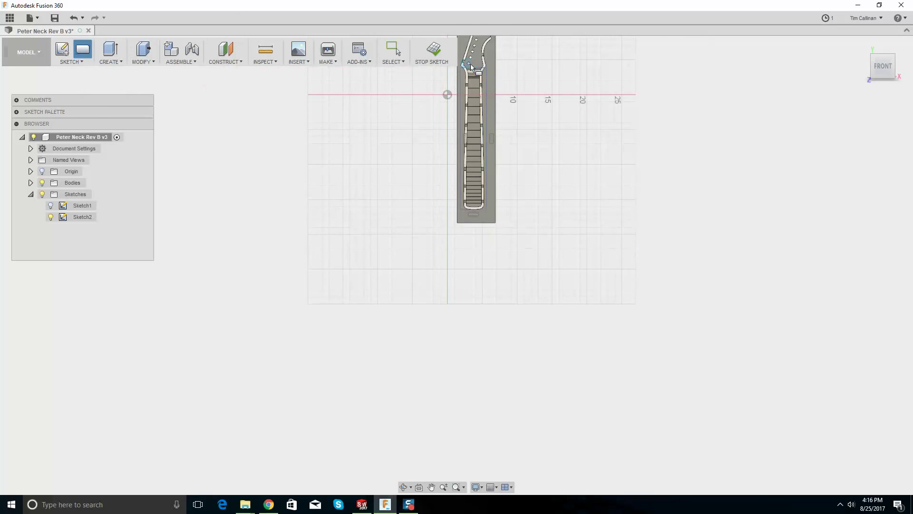
scroll(470, 90, up, 3)
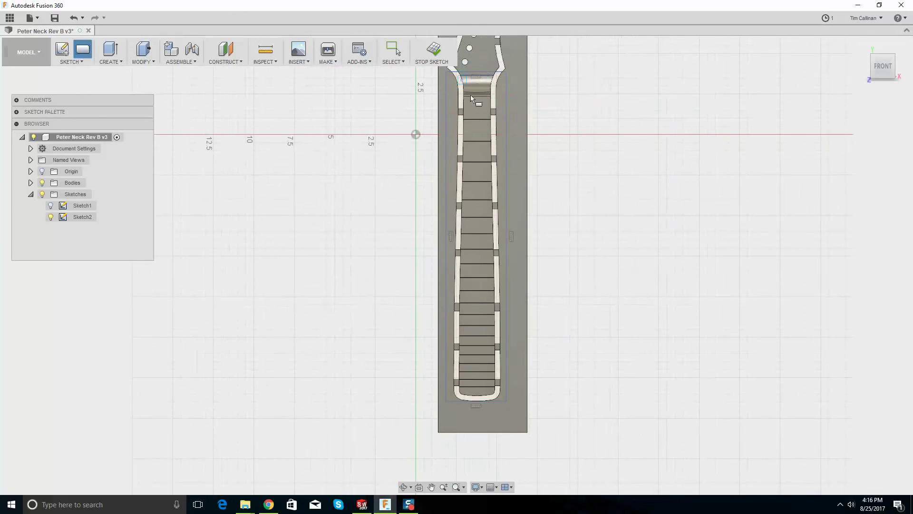
click(439, 51)
Switch back to the CAM workspace and orbit to a tilted side view
click(36, 54)
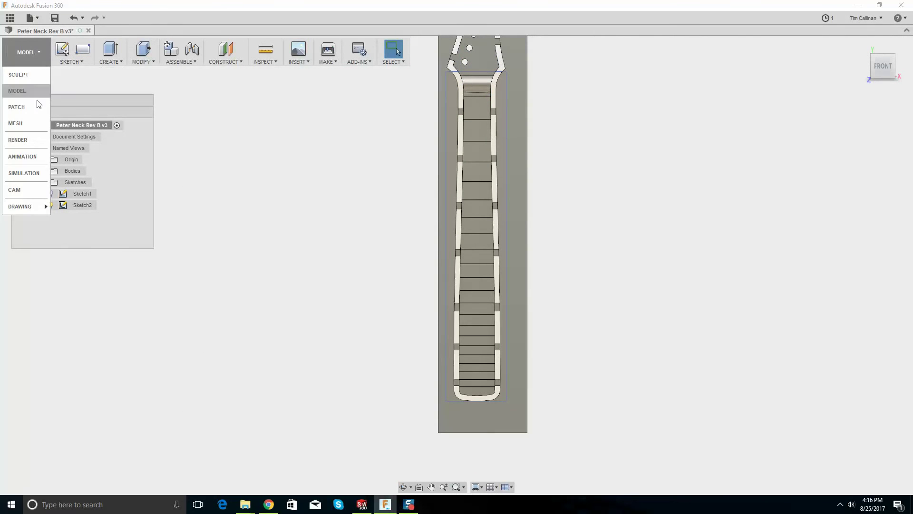
click(24, 187)
shift+middle_drag(460, 213, 398, 99)
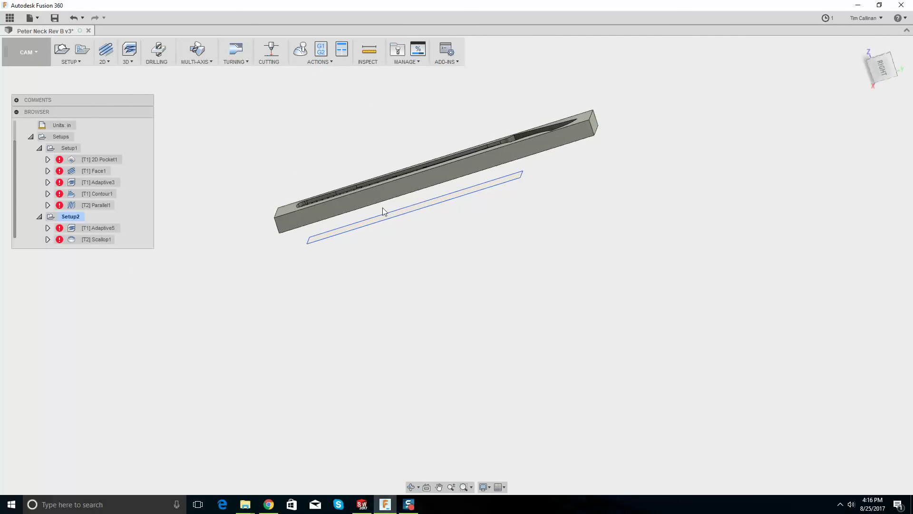
Select Setup2, then return to the modelling workspace
shift+middle_drag(356, 184, 347, 90)
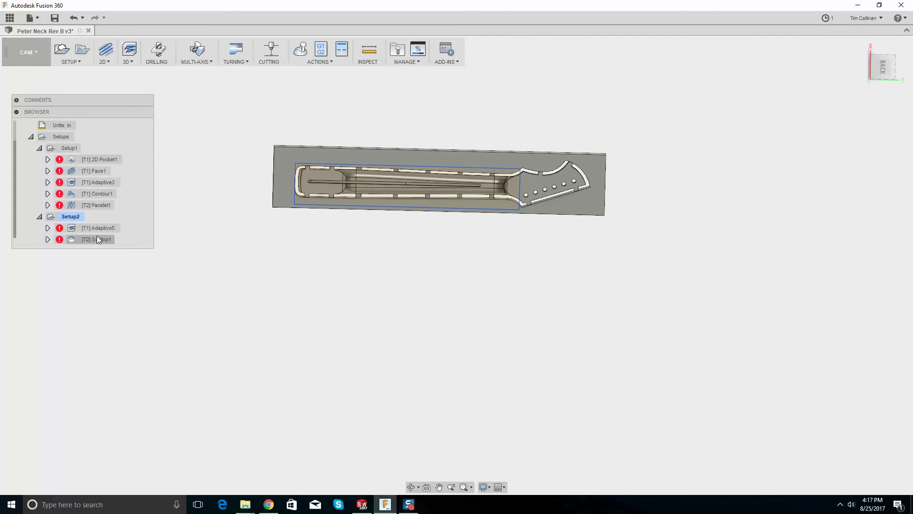
click(81, 220)
click(66, 63)
click(28, 52)
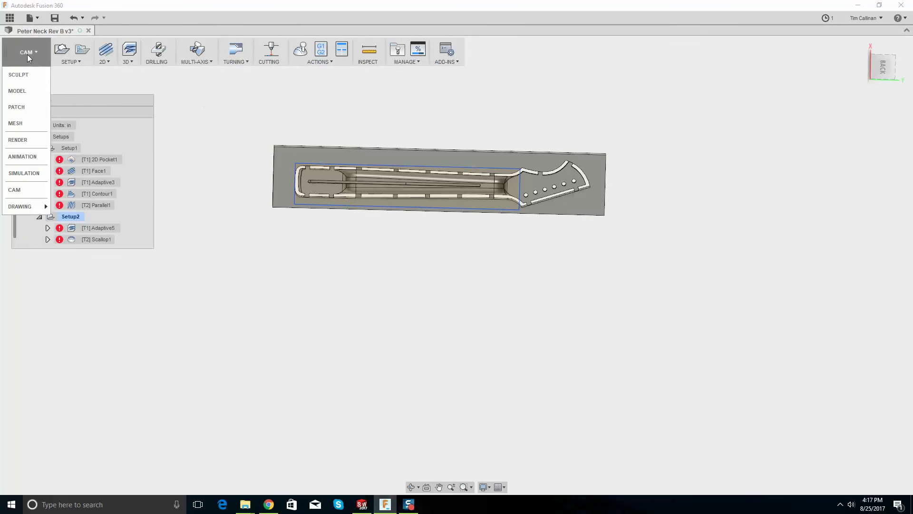
click(27, 91)
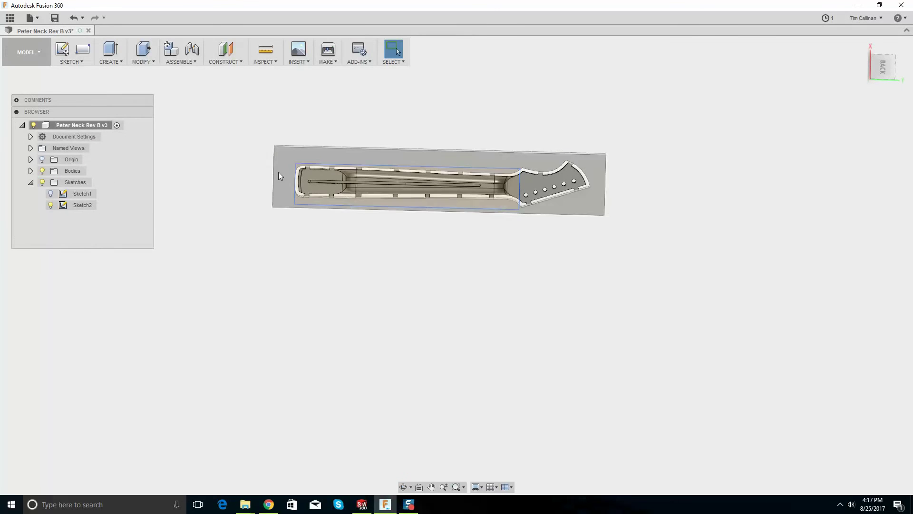
Toggle Sketch1's visibility to inspect the model, then select Sketch2
click(50, 194)
mouse_move(183, 188)
shift+middle_down()
mouse_move(195, 110)
mouse_move(214, 115)
shift+middle_up()
click(50, 194)
shift+middle_drag(184, 205, 143, 206)
click(82, 205)
mouse_move(202, 221)
shift+middle_down()
mouse_move(211, 288)
mouse_move(190, 148)
mouse_move(200, 77)
mouse_move(224, 75)
shift+middle_up()
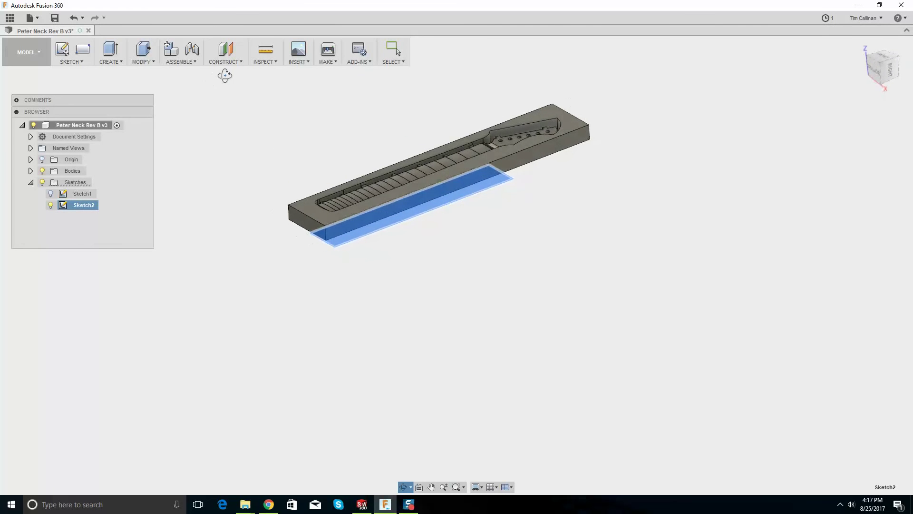
Work through Sketch2's context menu to remove it, creating a selection set along the way
right_click(76, 205)
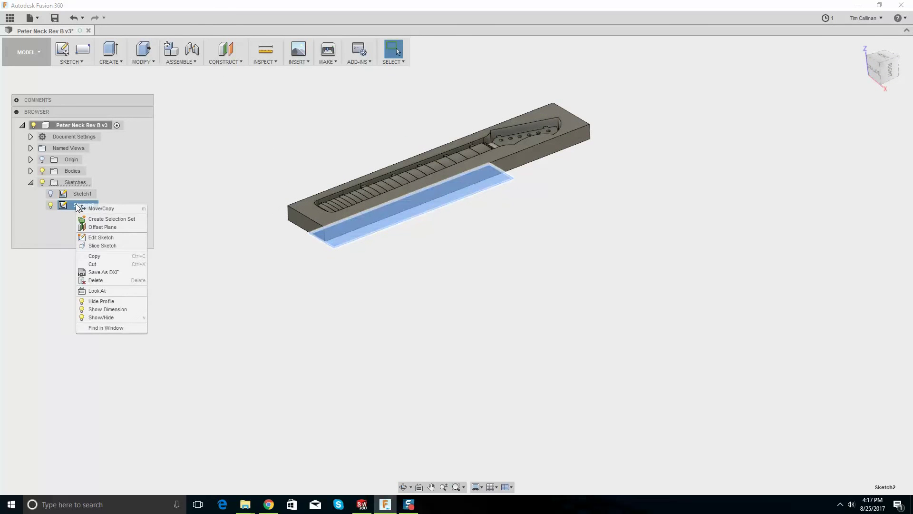
click(111, 219)
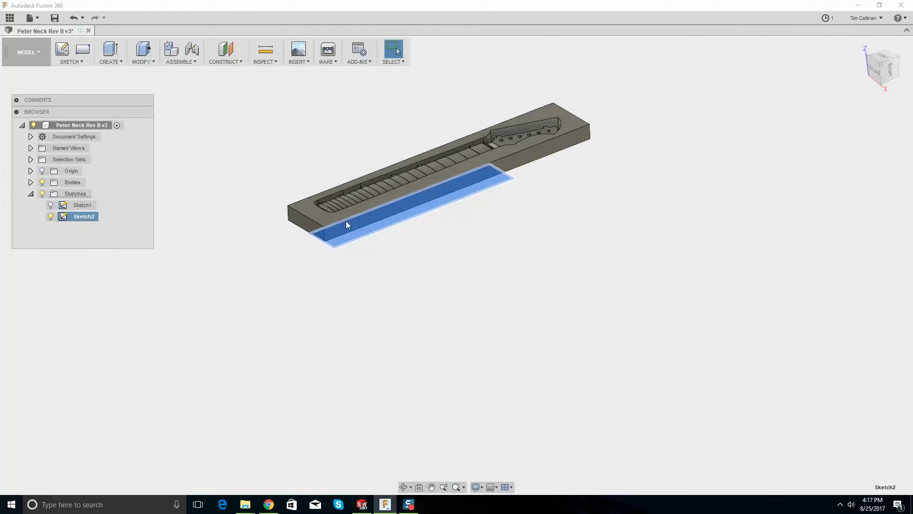
click(304, 211)
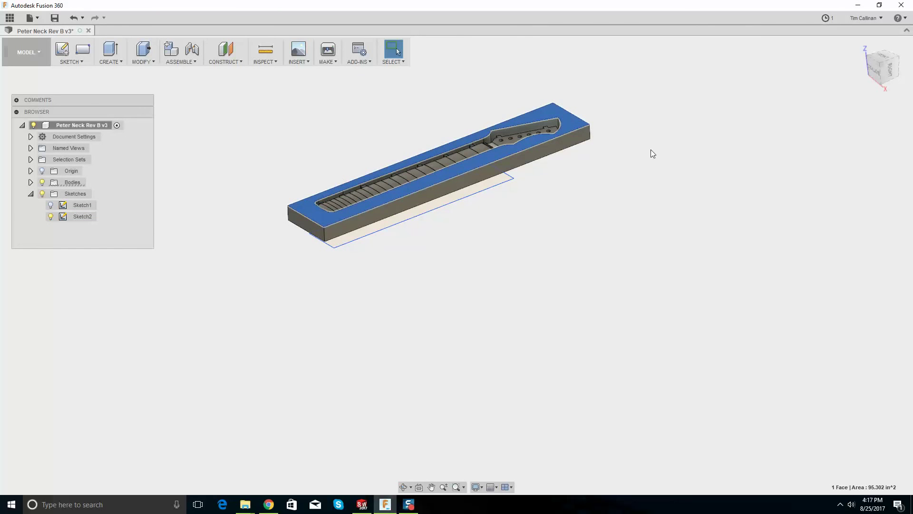
right_click(83, 218)
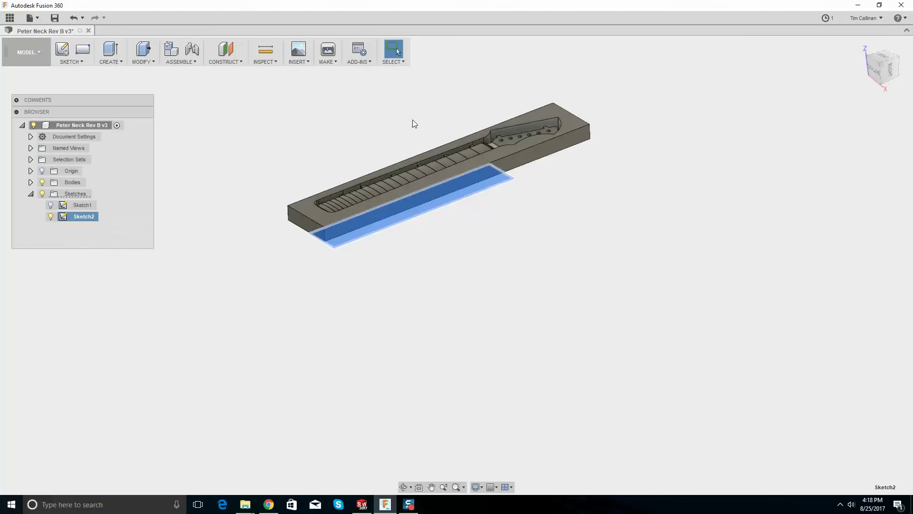
shift+middle_drag(412, 119, 315, 276)
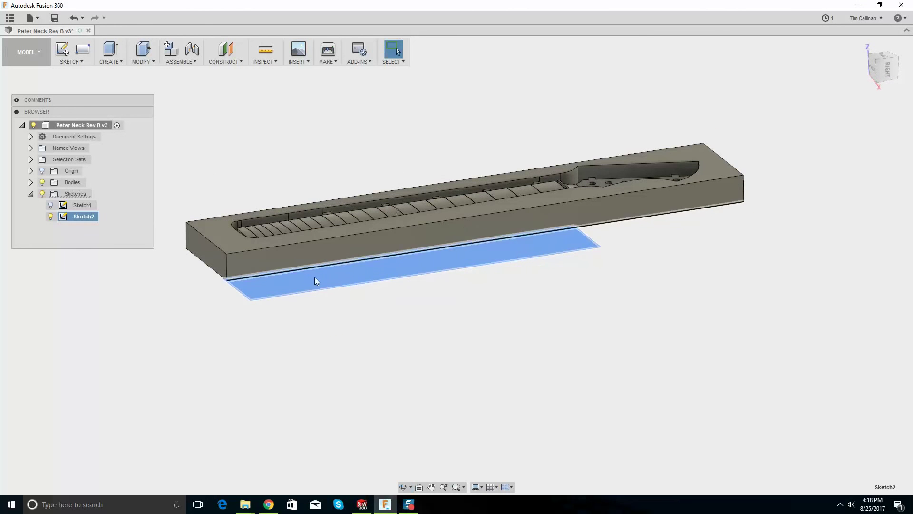
right_click(87, 222)
key(Escape)
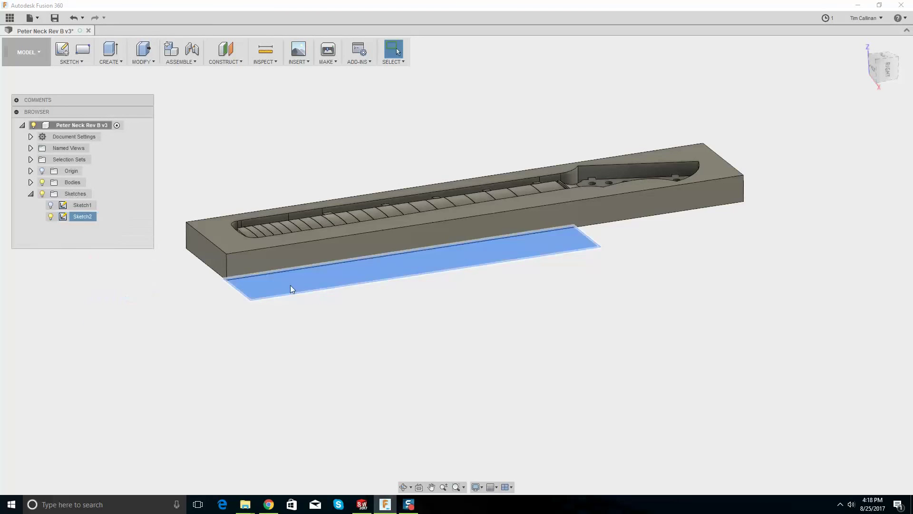
Start a new sketch on the body's top face with the two-point rectangle tool
click(62, 52)
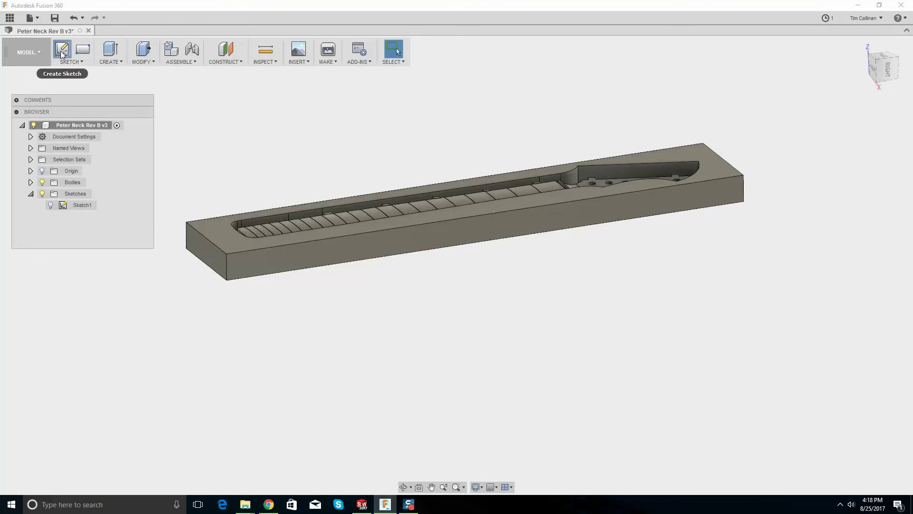
click(222, 235)
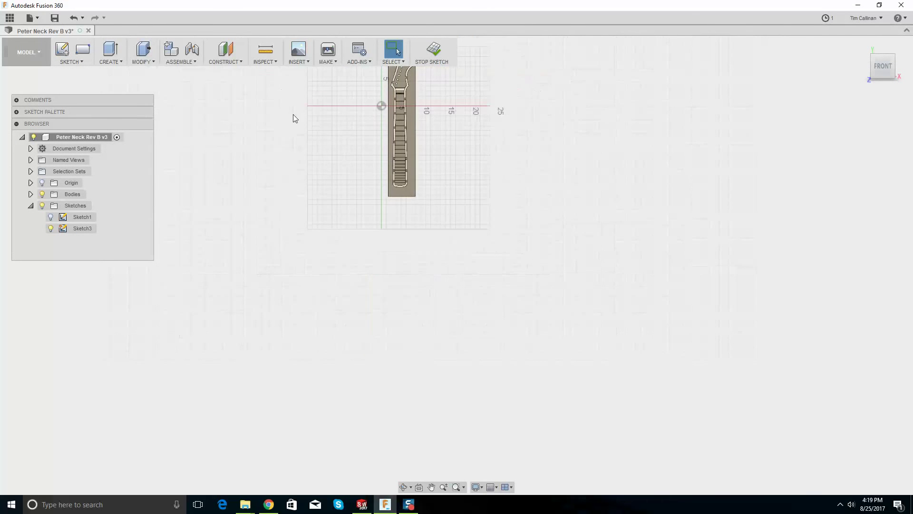
click(82, 49)
scroll(415, 108, up, 5)
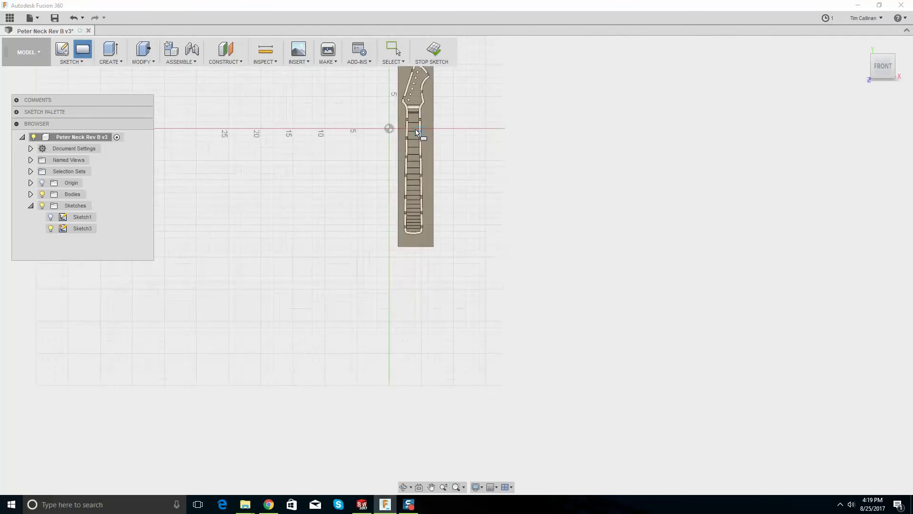
scroll(393, 99, down, 3)
scroll(383, 83, up, 3)
scroll(388, 85, down, 3)
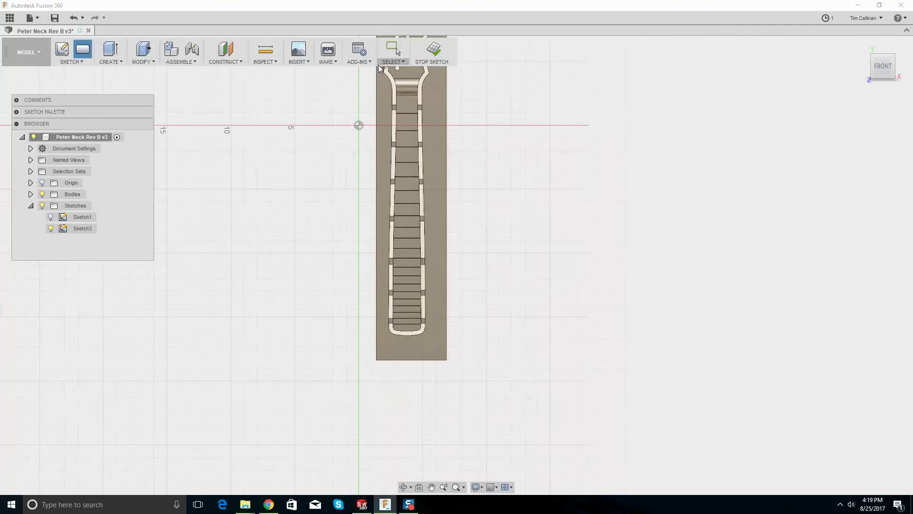
scroll(386, 78, up, 3)
Draw a rectangle enclosing the fretboard to past its end and finish the sketch
click(386, 76)
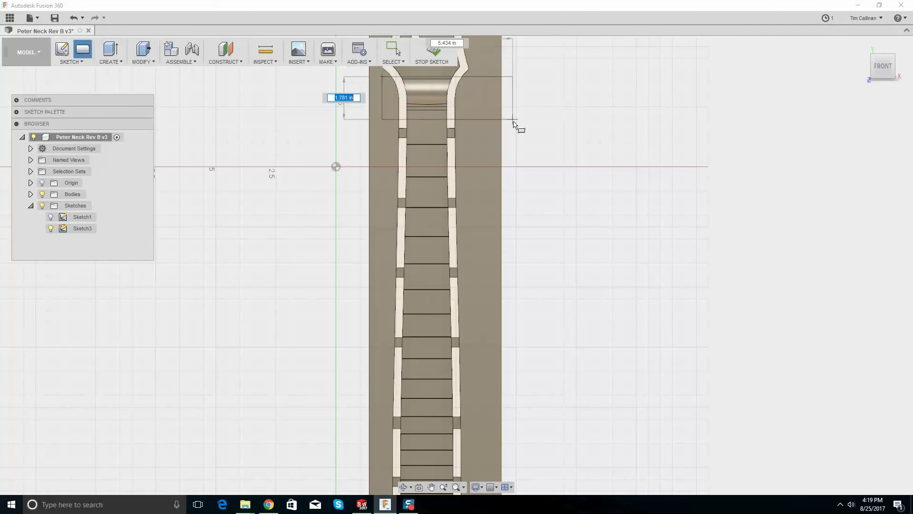
scroll(490, 137, down, 4)
scroll(502, 280, up, 3)
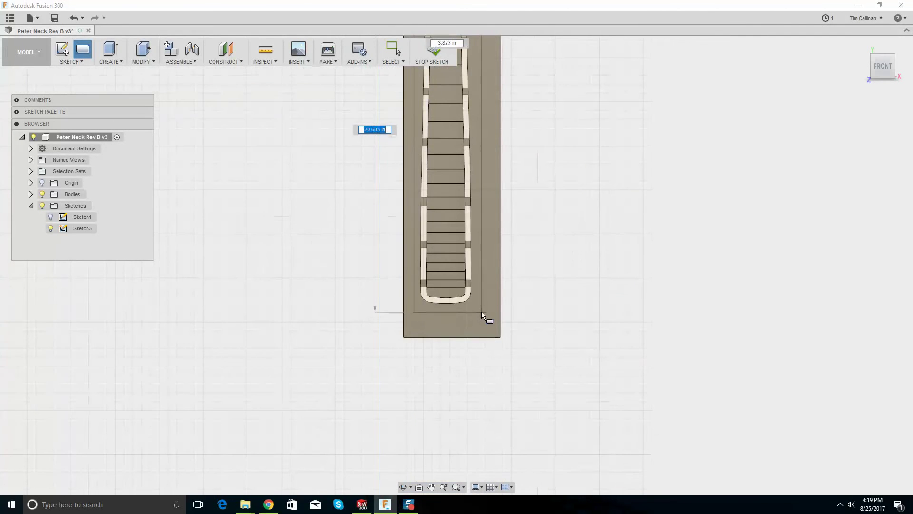
click(480, 307)
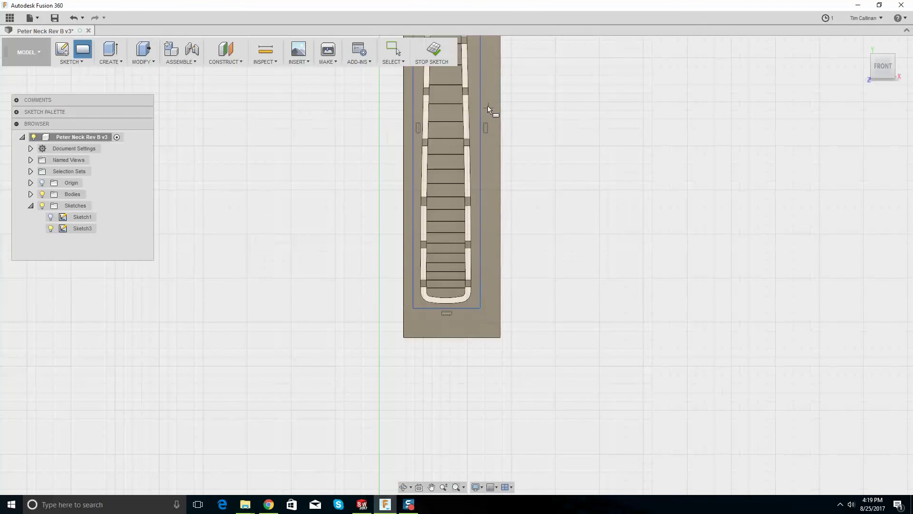
click(434, 53)
Orbit to an isometric view and return to the CAM workspace
scroll(461, 182, down, 2)
shift+middle_drag(459, 181, 423, 129)
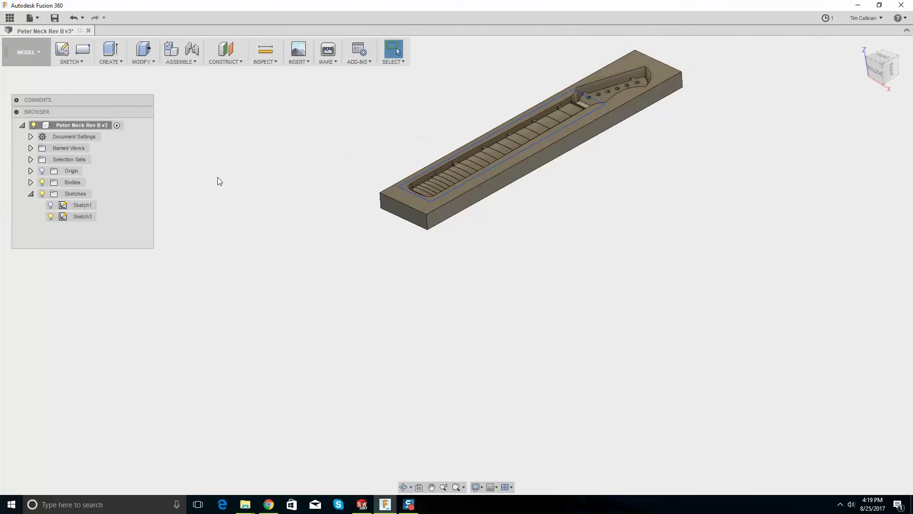
click(29, 52)
click(16, 189)
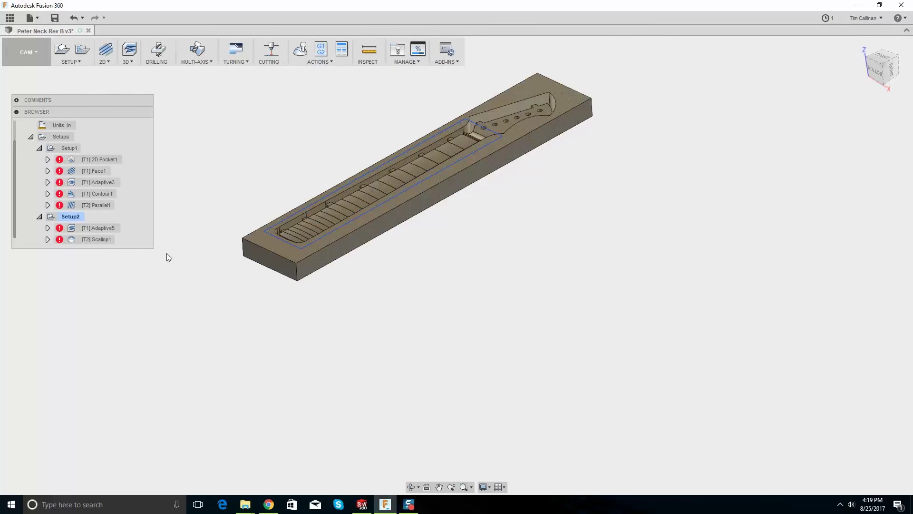
Replace Scallop1's machining boundary with the new fretboard rectangle and regenerate the toolpath
click(106, 240)
right_click(107, 241)
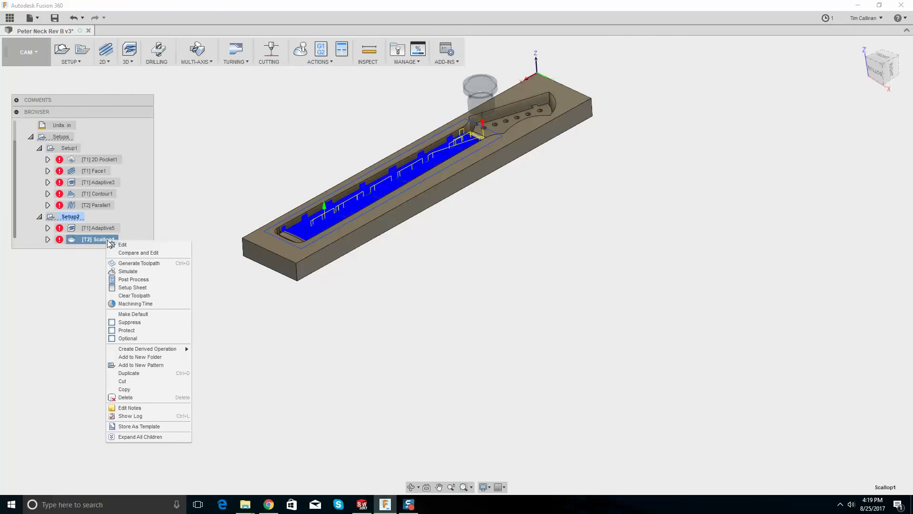
click(120, 245)
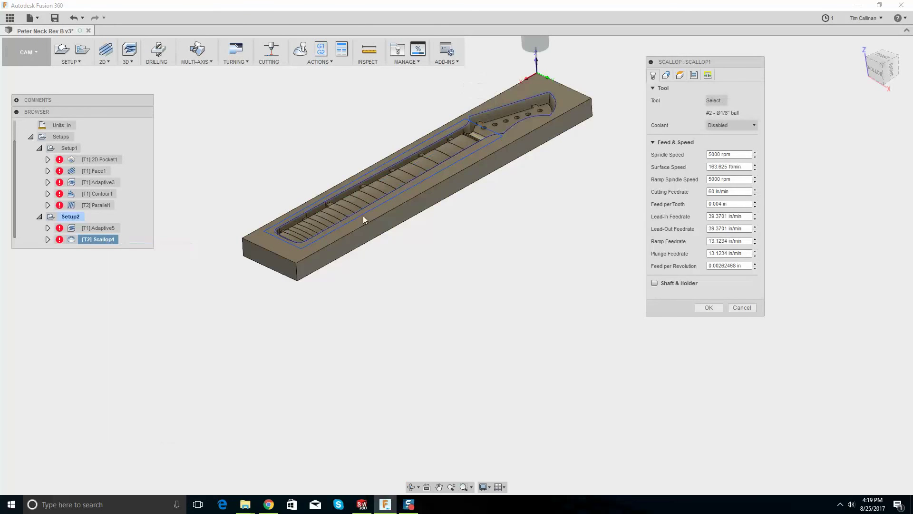
click(666, 75)
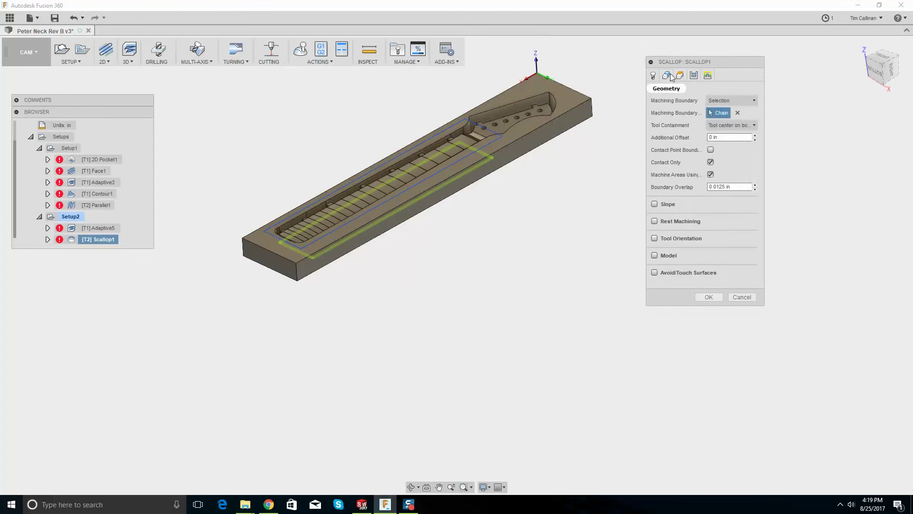
click(734, 117)
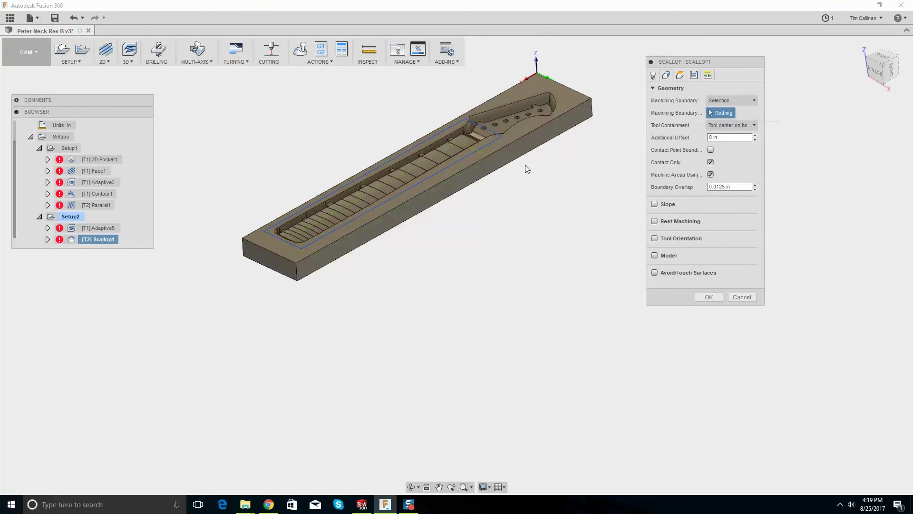
click(493, 142)
click(709, 297)
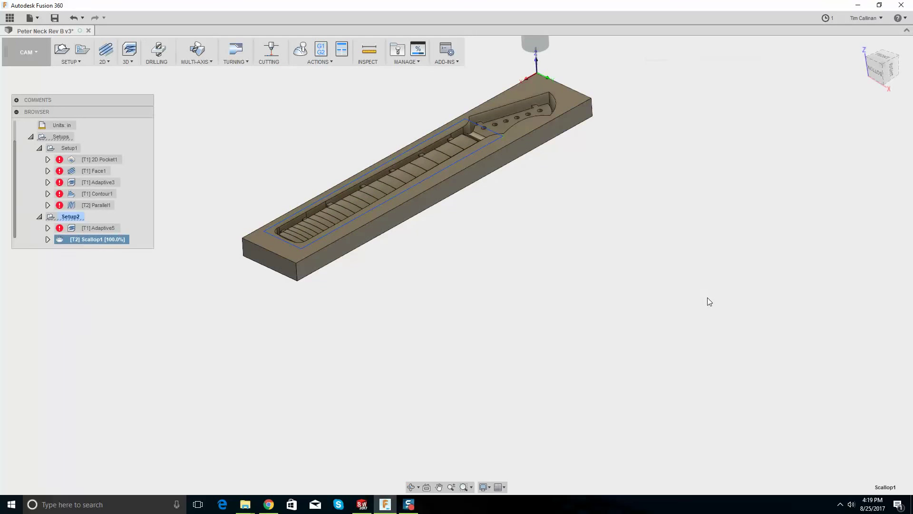
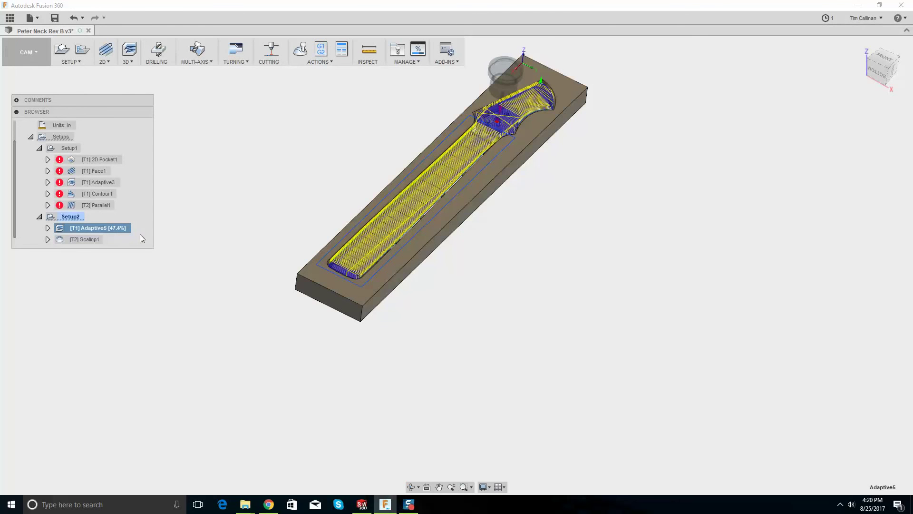
Orbit the neck stock and preview the Scallop1 and Adaptive5 toolpaths one at a time
shift+middle_drag(287, 223, 476, 217)
scroll(463, 103, up, 2)
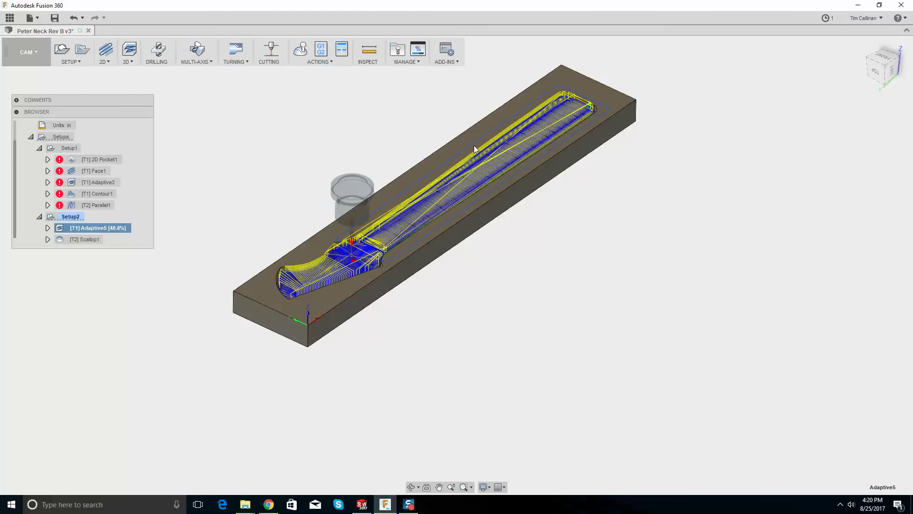
scroll(380, 188, up, 3)
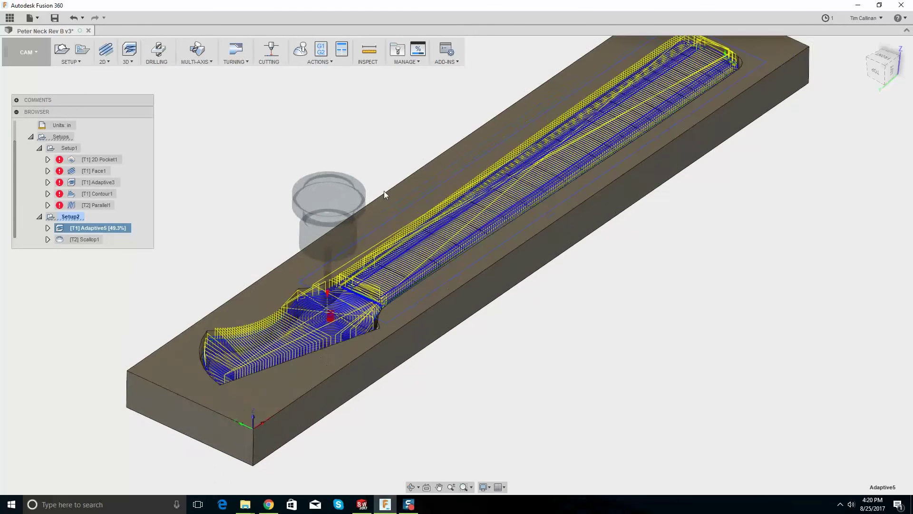
scroll(430, 116, down, 5)
scroll(429, 105, up, 3)
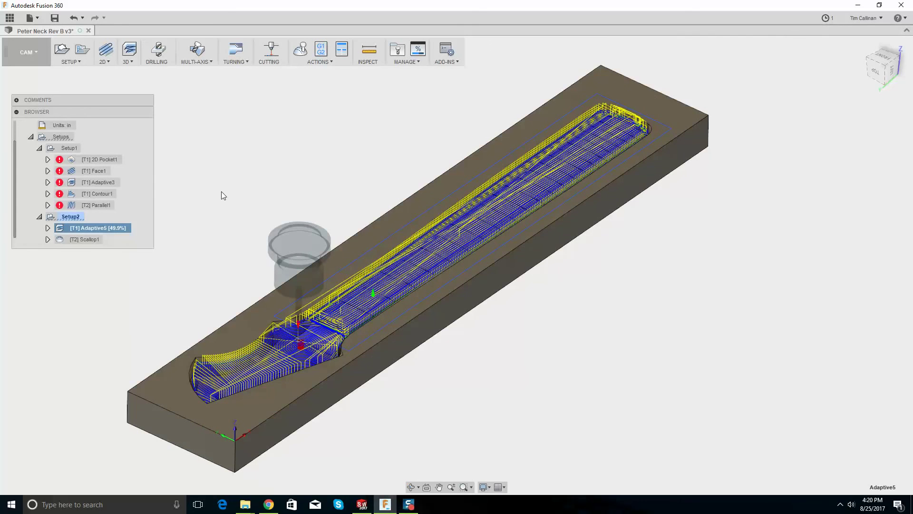
click(95, 239)
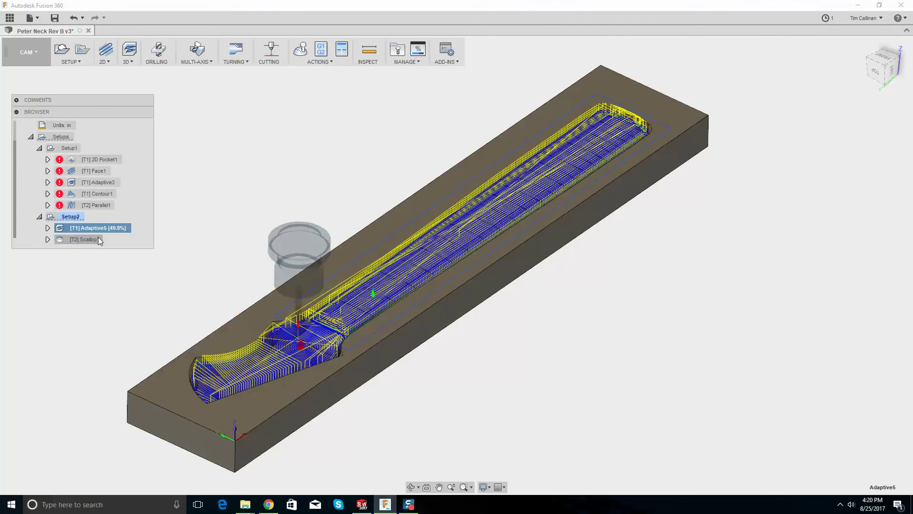
click(338, 219)
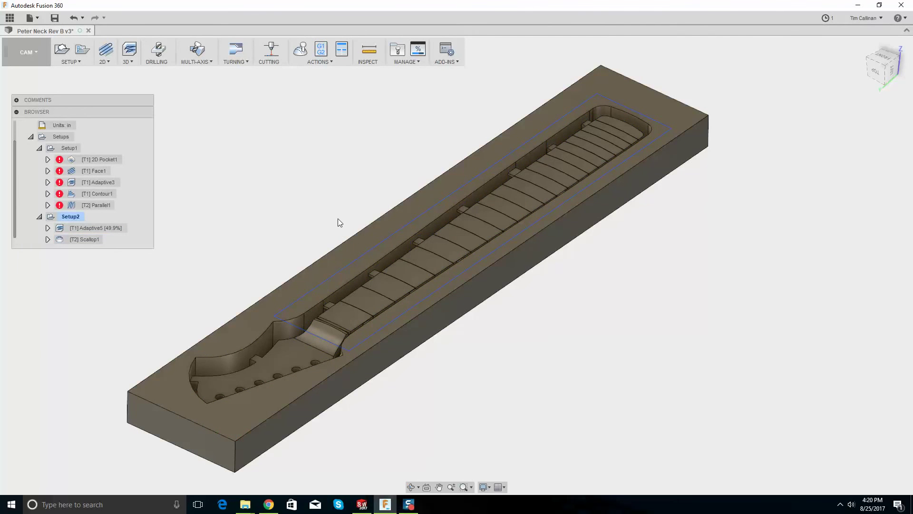
click(100, 227)
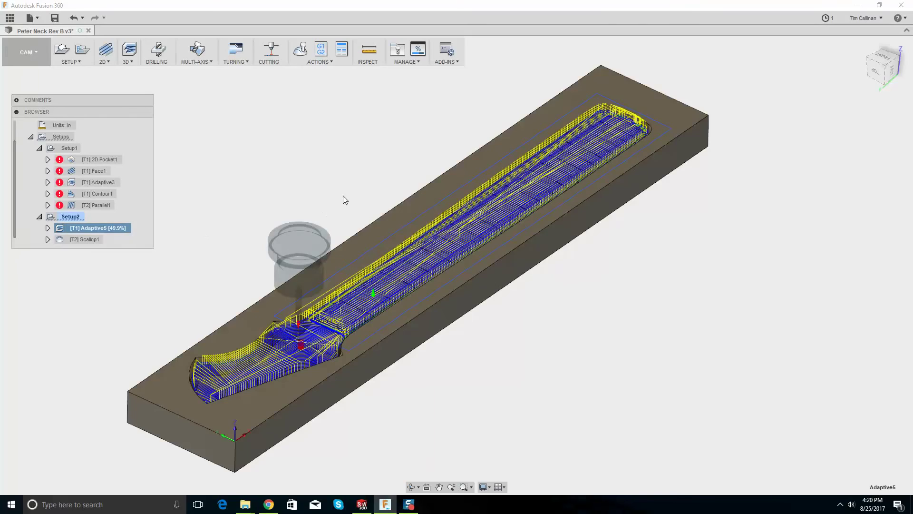
scroll(274, 324, up, 5)
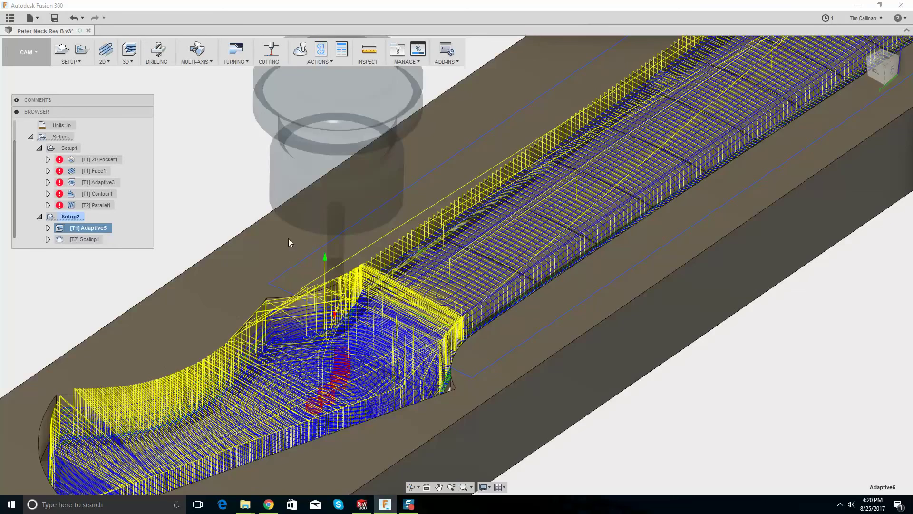
scroll(291, 233, down, 5)
Show Adaptive5 and Scallop1 together and hide the CAM Component:1 neck body
click(200, 217)
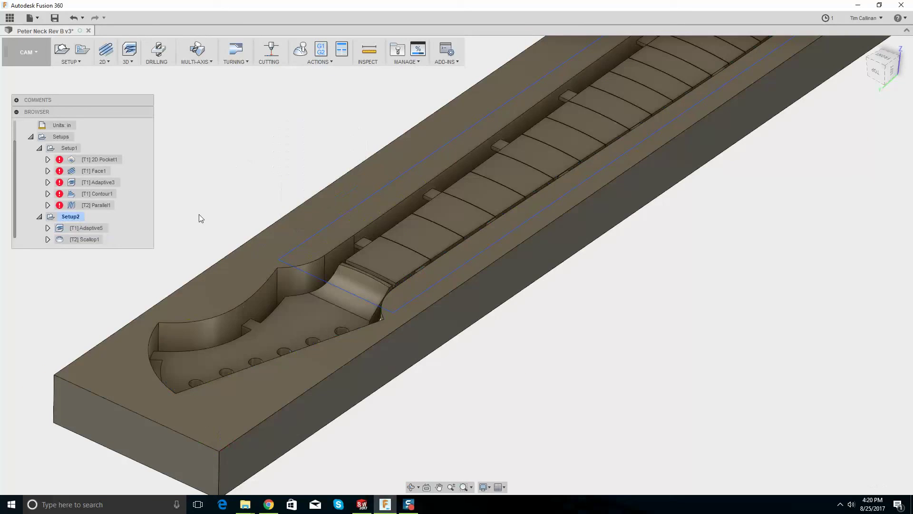
click(83, 227)
shift+click(84, 238)
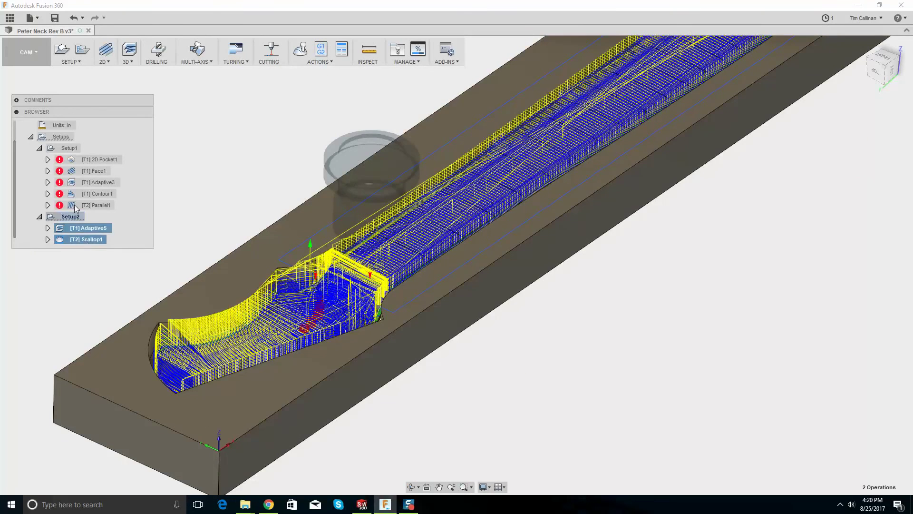
scroll(33, 150, up, 1)
click(42, 137)
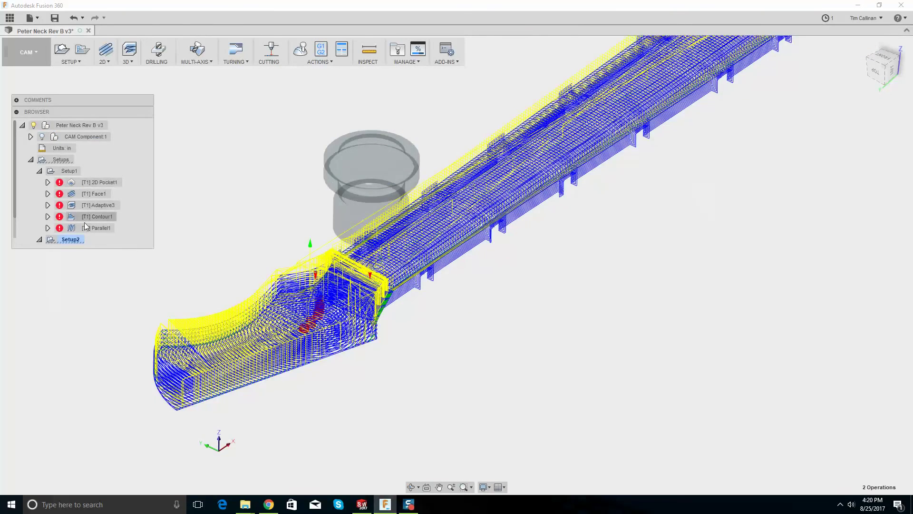
Start a cutting simulation of Setup2 and play it
right_click(74, 243)
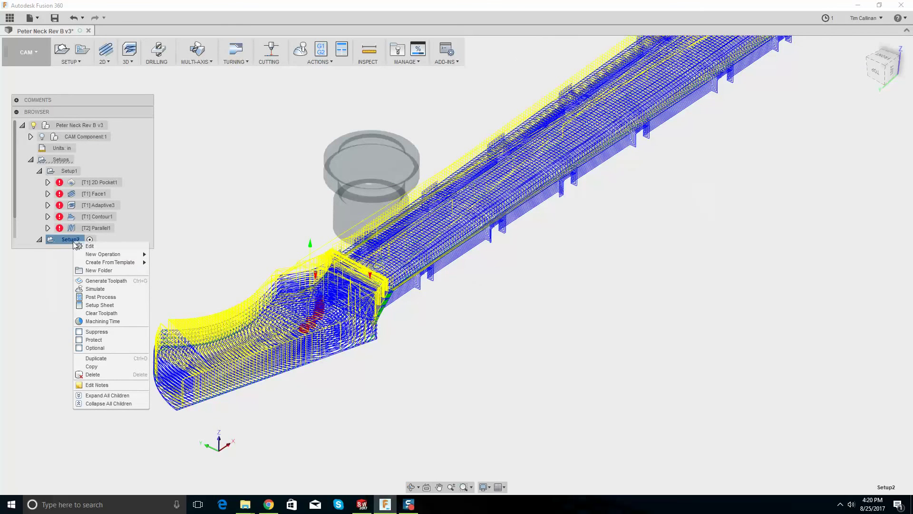
click(109, 289)
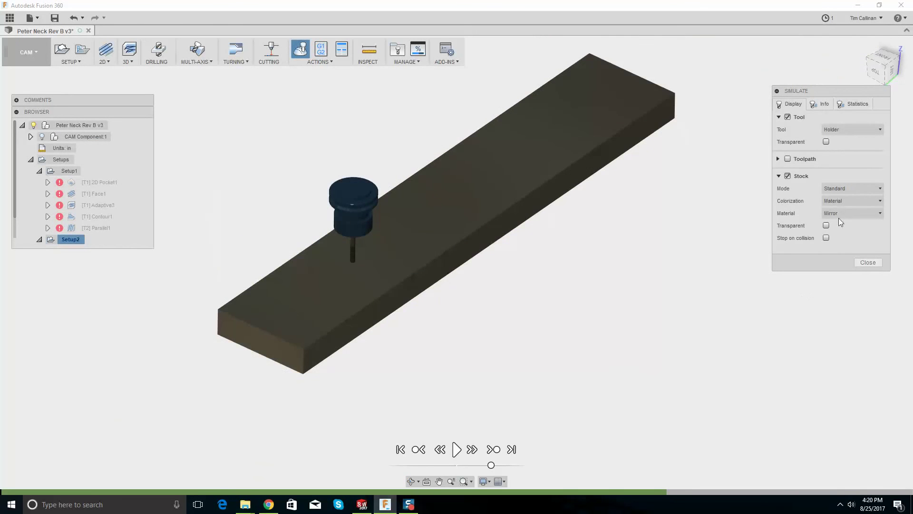
click(456, 449)
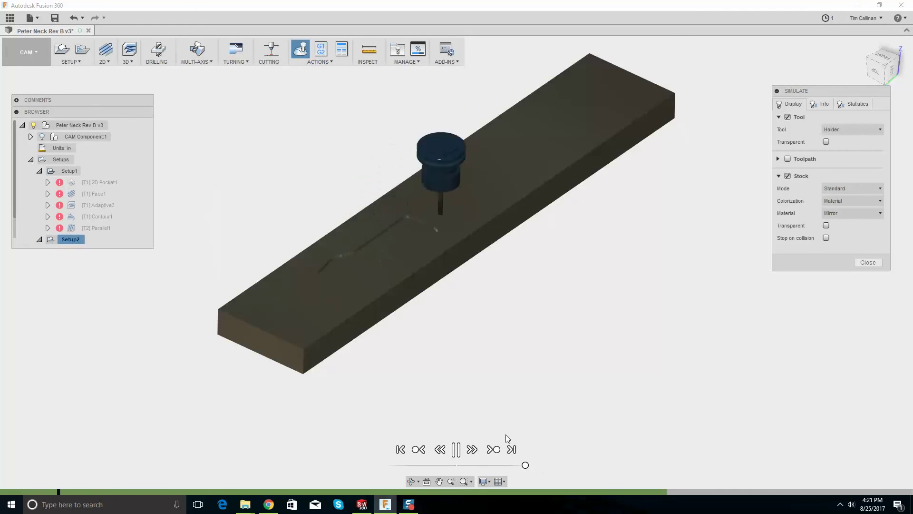
scroll(426, 153, up, 2)
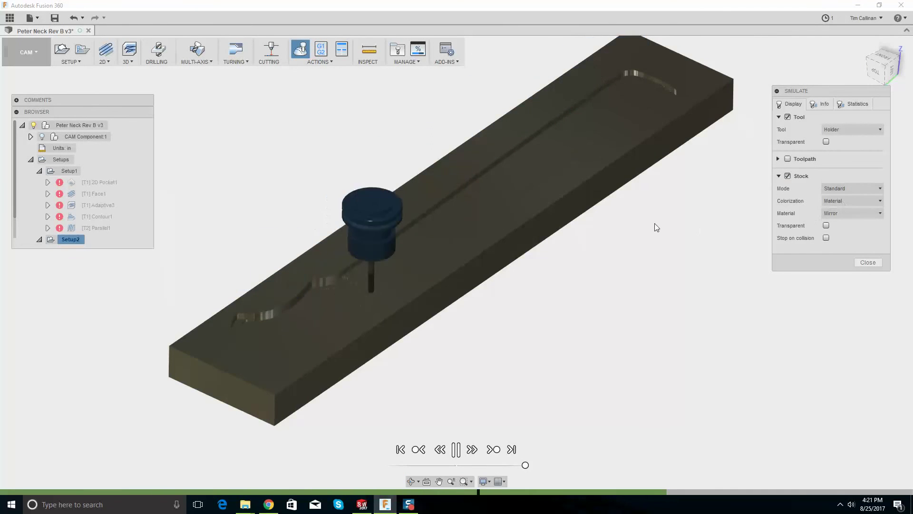
Try Operation colorization, keep Standard mode, then set stock colorization back to Material
click(856, 214)
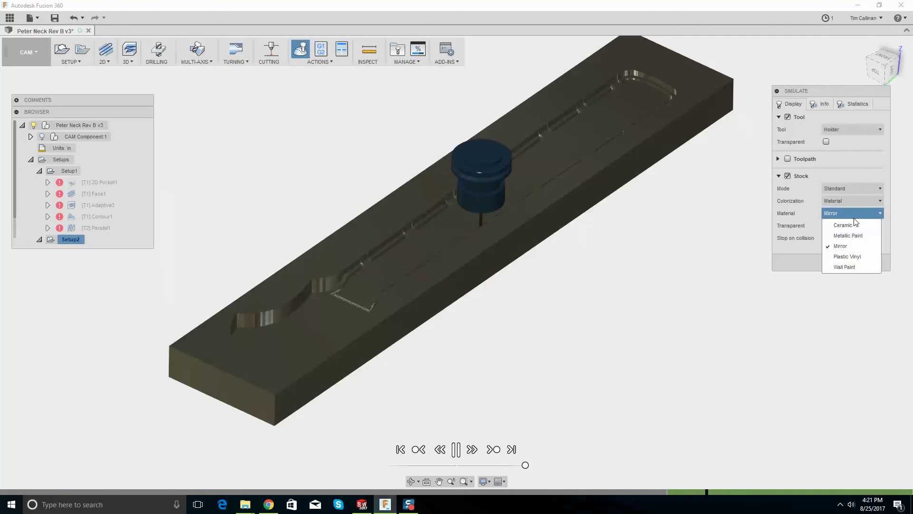
click(856, 202)
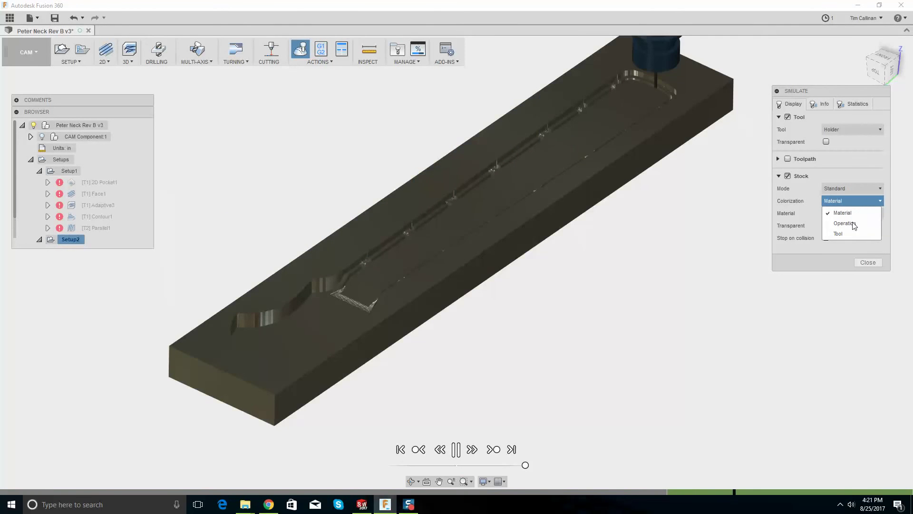
click(853, 224)
click(855, 201)
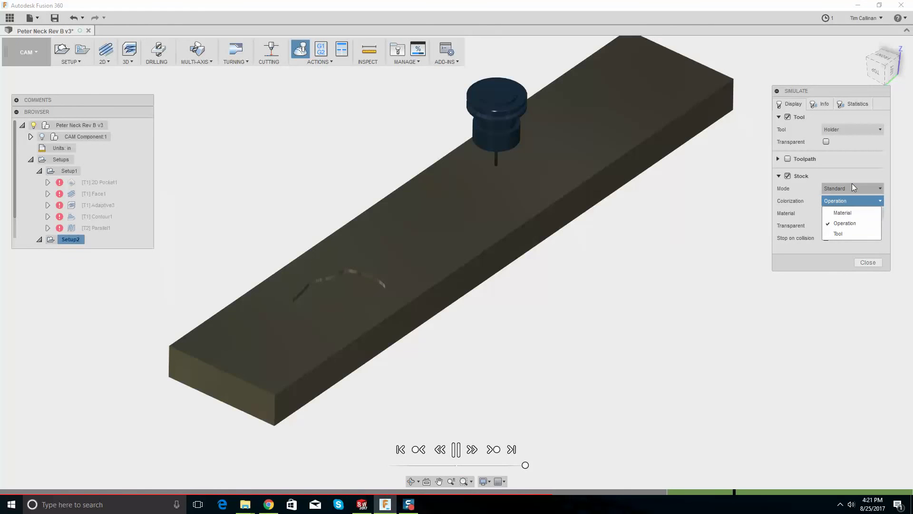
click(852, 184)
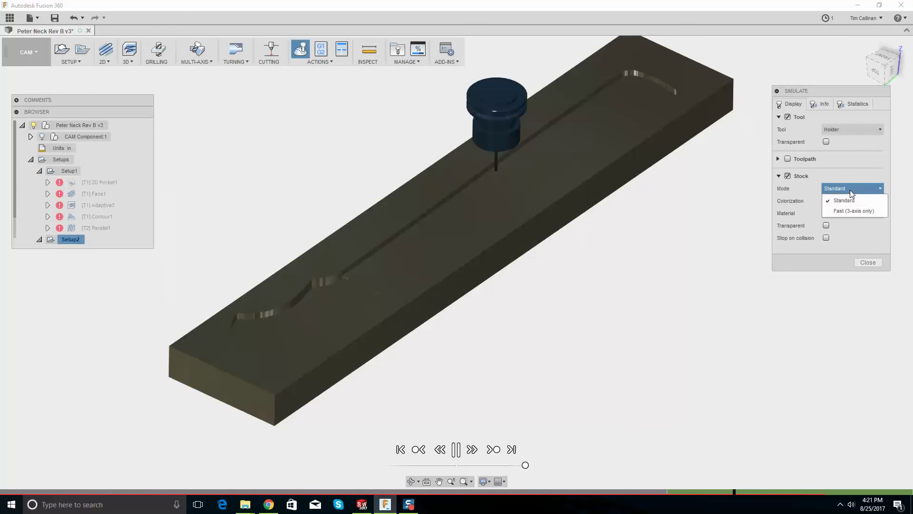
click(849, 200)
click(848, 203)
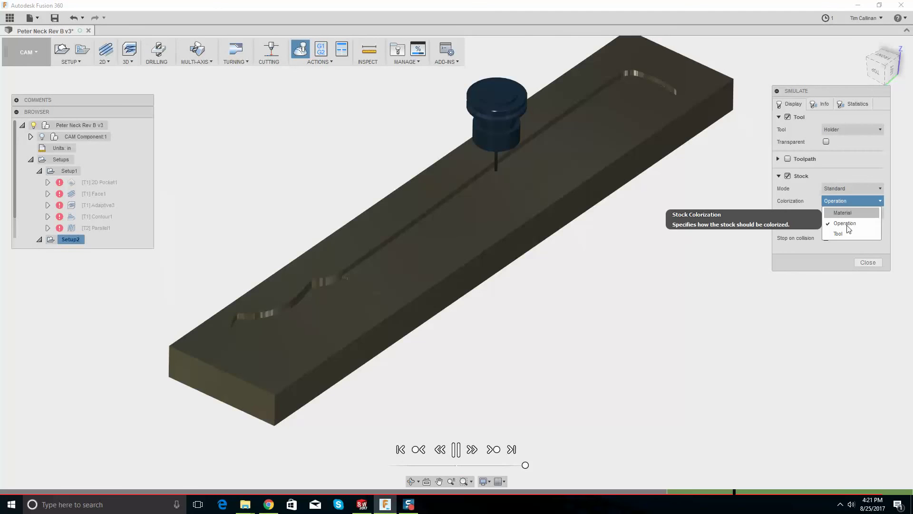
click(843, 212)
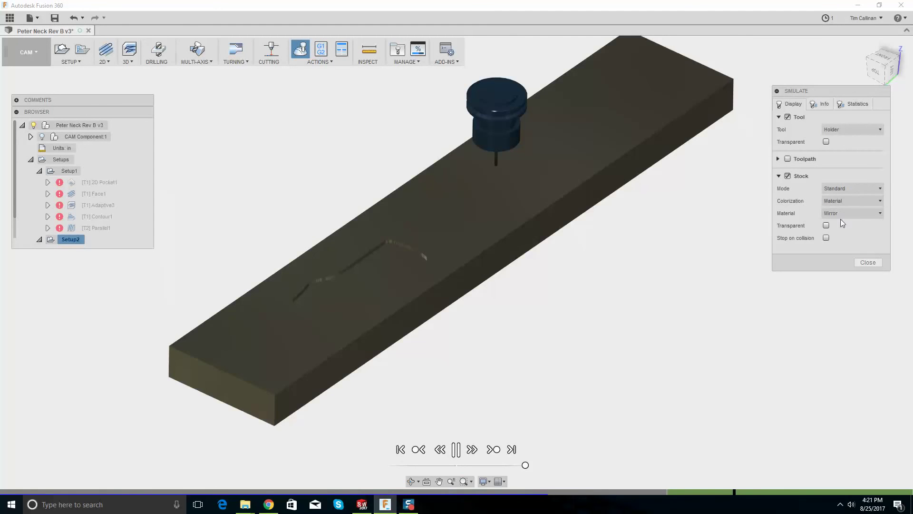
Restart the simulation and zoom in on the machined neck pocket
click(402, 450)
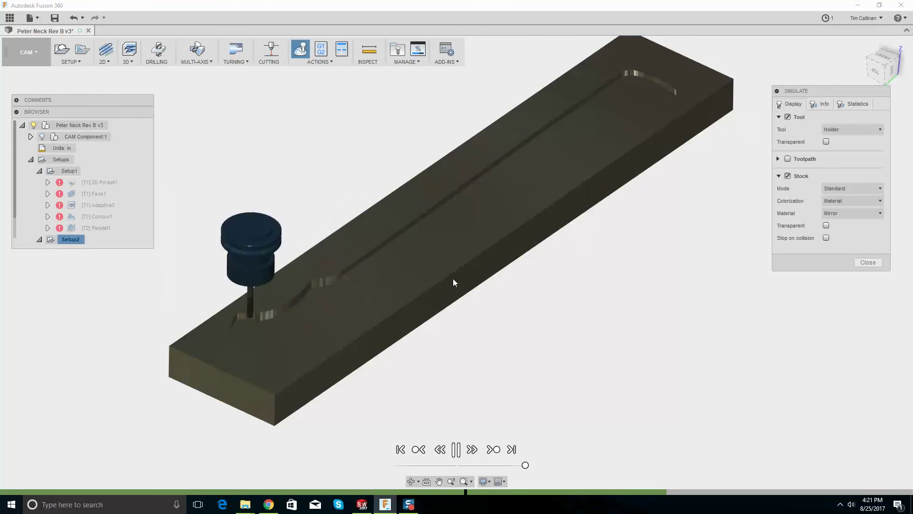
scroll(401, 290, up, 10)
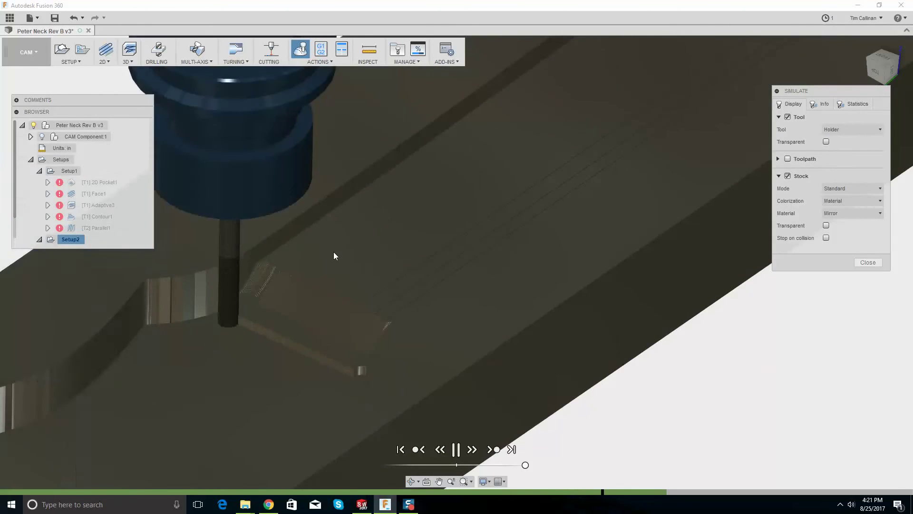
scroll(334, 255, down, 8)
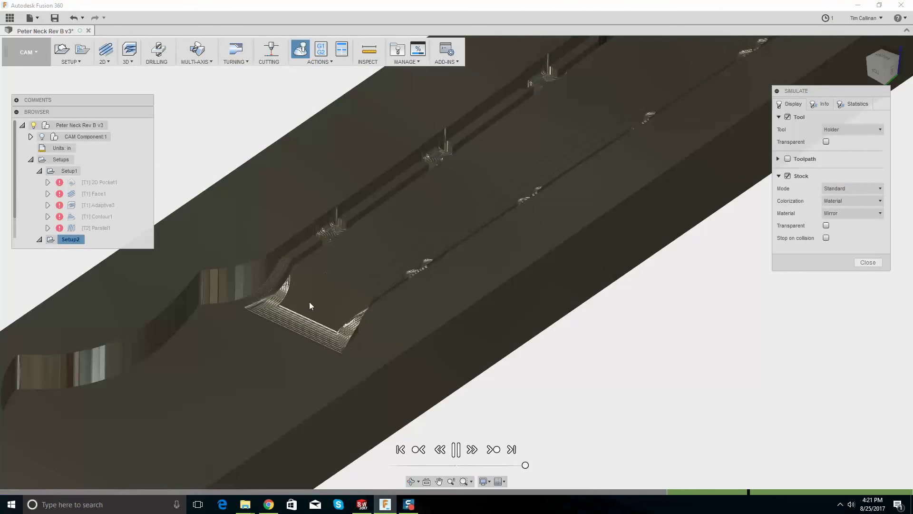
scroll(264, 301, up, 3)
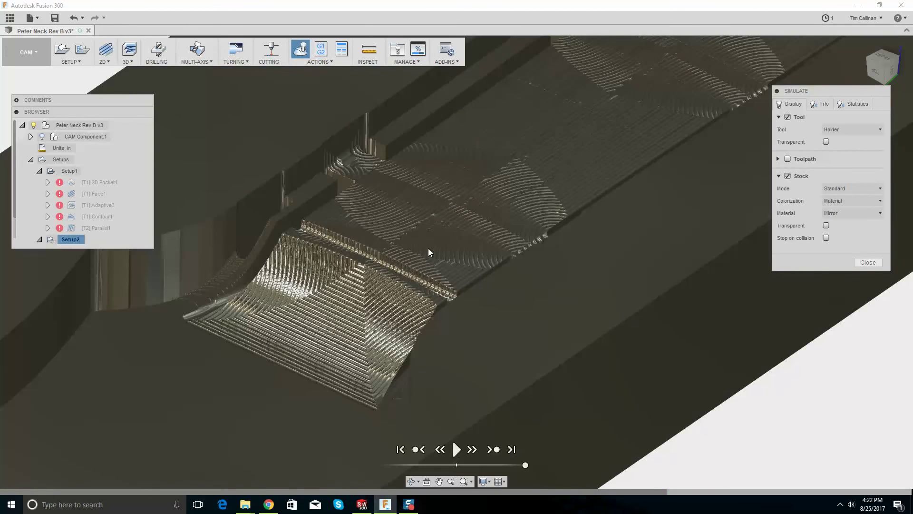
Orbit and zoom around the simulated stock to inspect the pocket from several angles
scroll(442, 290, down, 3)
shift+middle_drag(442, 288, 465, 281)
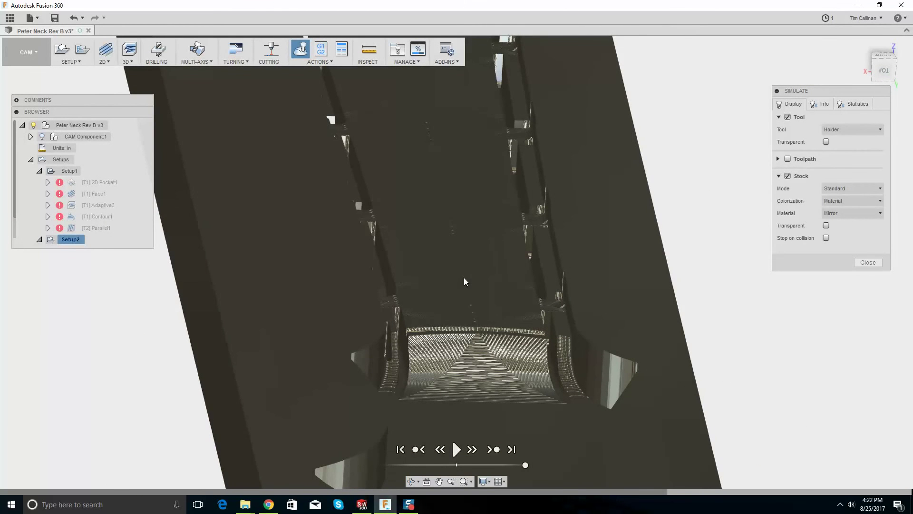
shift+middle_drag(444, 243, 456, 269)
scroll(464, 196, down, 5)
shift+middle_drag(466, 196, 422, 247)
shift+middle_drag(480, 238, 427, 225)
scroll(427, 225, down, 5)
scroll(426, 220, up, 12)
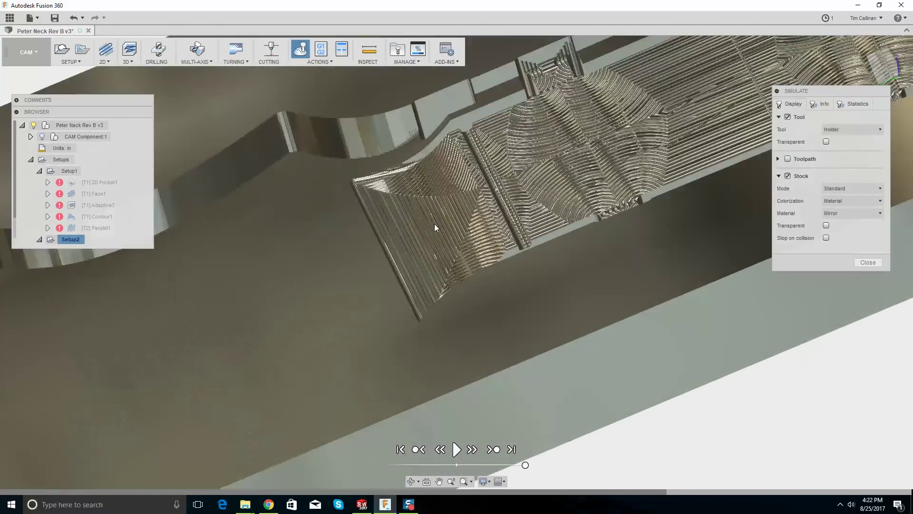
scroll(422, 230, down, 10)
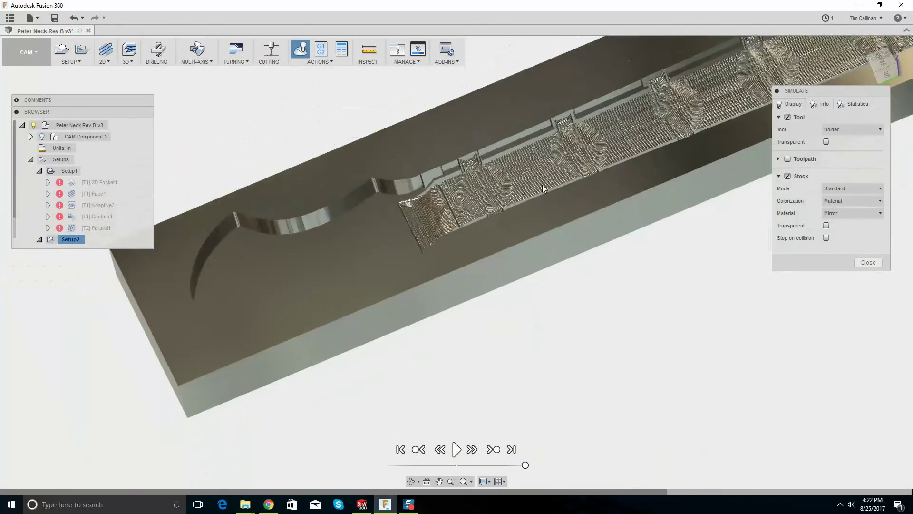
scroll(607, 126, up, 1)
shift+middle_drag(606, 126, 547, 128)
Collapse Setup2 in the browser and close the simulation
right_click(61, 238)
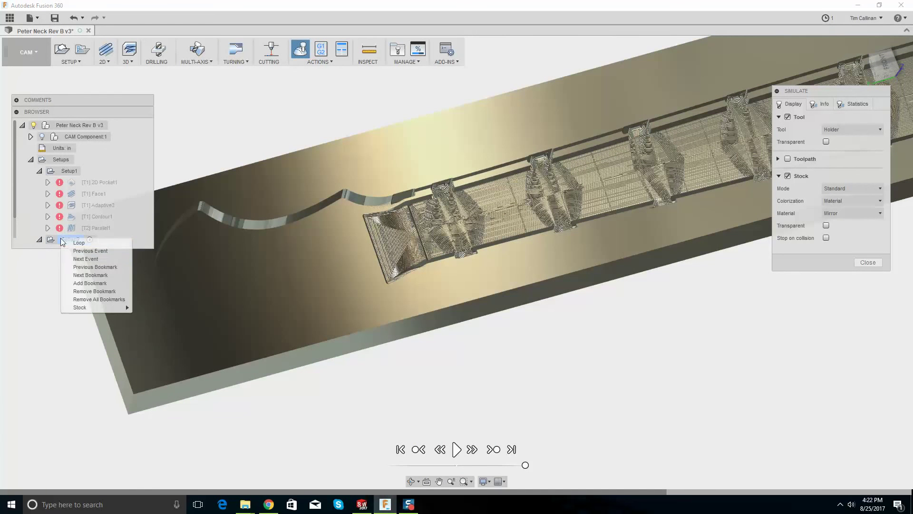
click(42, 240)
click(38, 239)
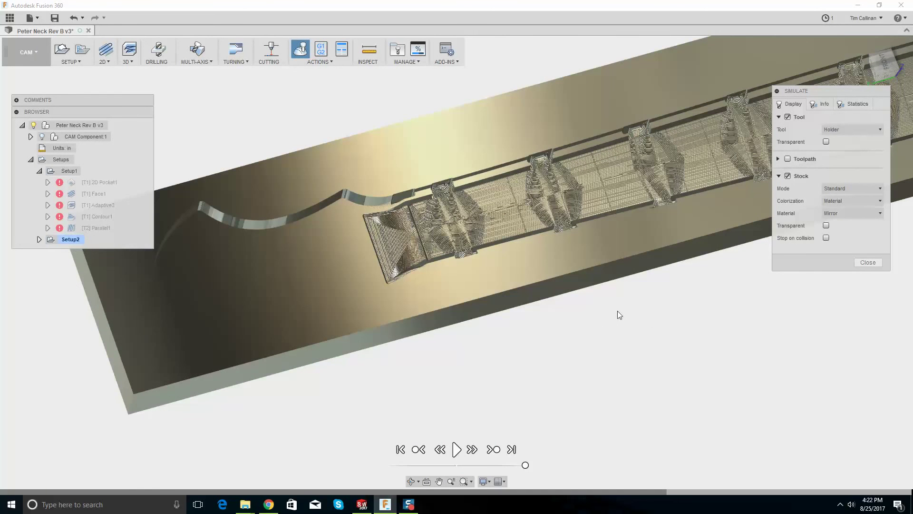
click(868, 263)
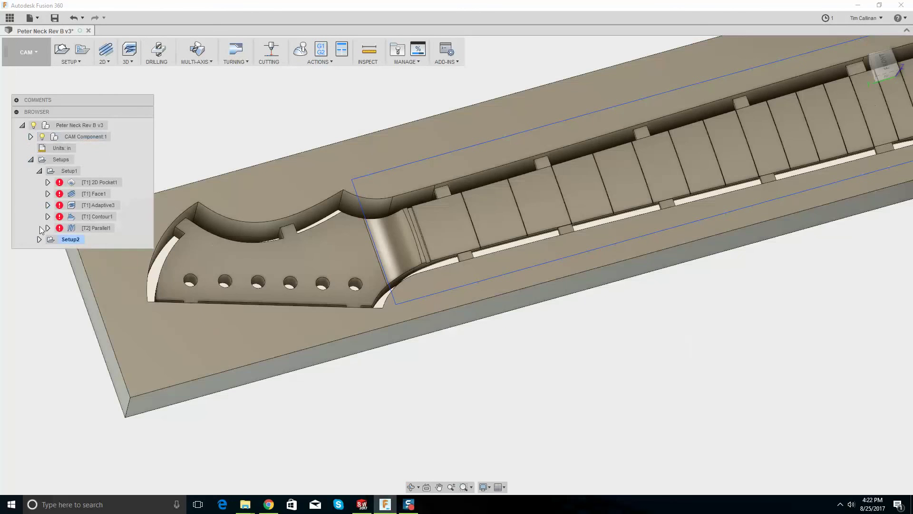
Expand Setup2 and check its estimated machining time of 1:46:24
click(39, 240)
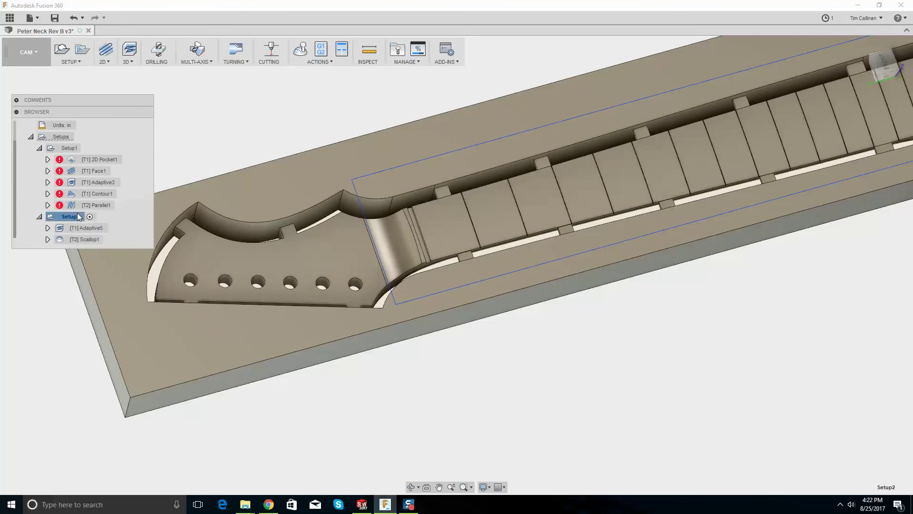
right_click(75, 217)
click(144, 293)
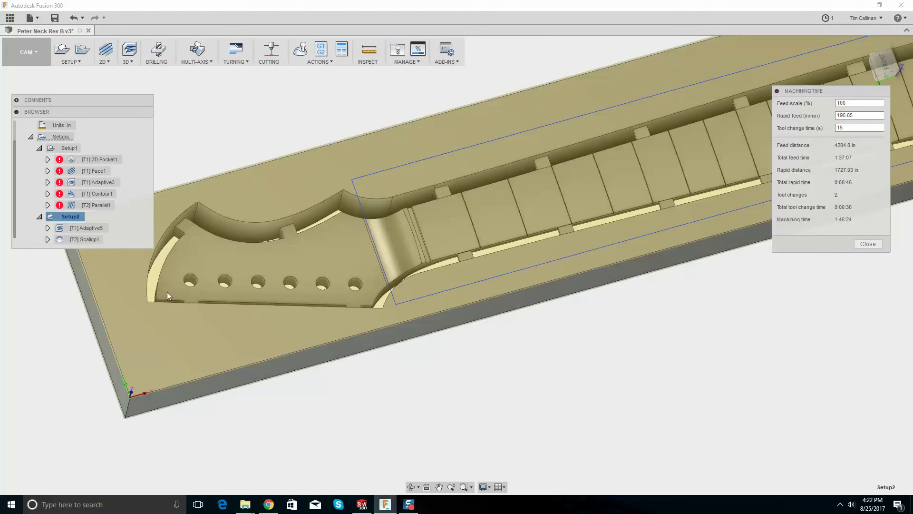
scroll(746, 213, down, 3)
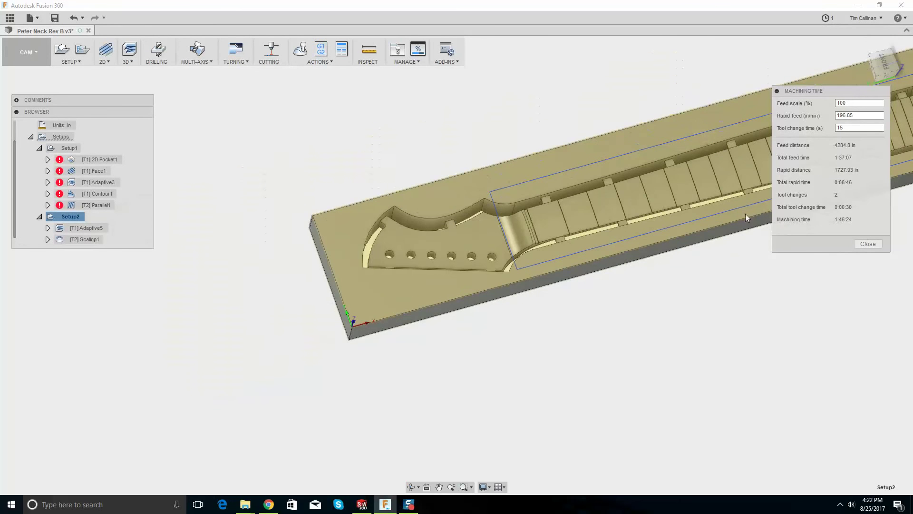
click(868, 243)
Orbit the model to inspect the neck pocket and headstock cut into the stock
scroll(769, 259, down, 2)
shift+middle_drag(768, 258, 636, 170)
scroll(636, 171, down, 2)
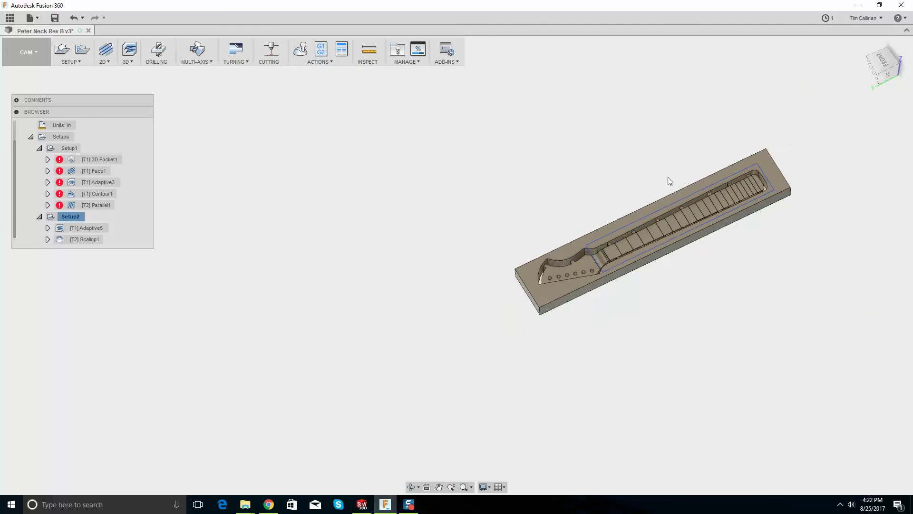
scroll(668, 179, up, 2)
shift+middle_drag(703, 167, 718, 295)
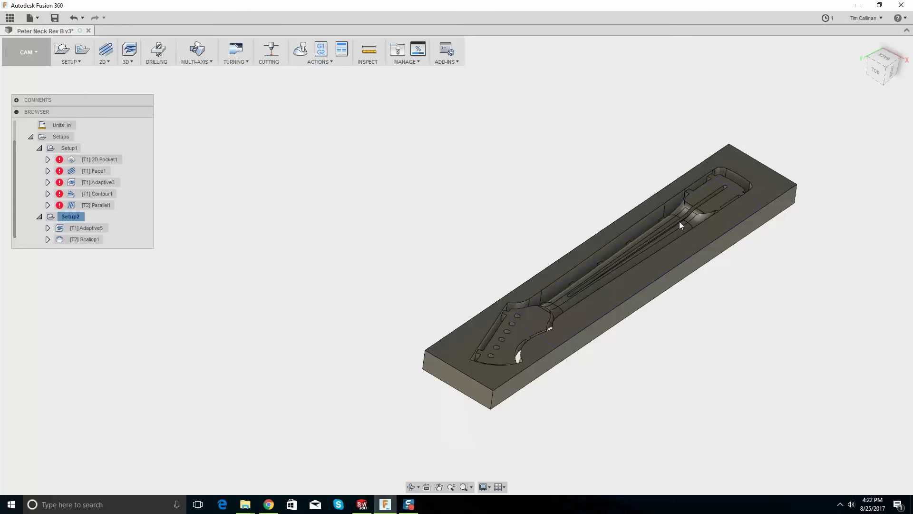
scroll(713, 160, up, 3)
scroll(716, 156, down, 4)
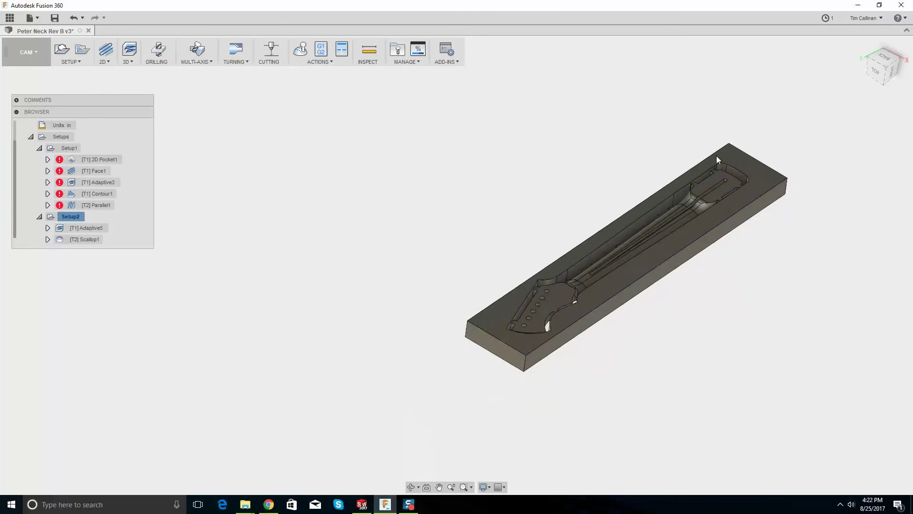
scroll(687, 238, up, 2)
shift+middle_drag(603, 187, 532, 131)
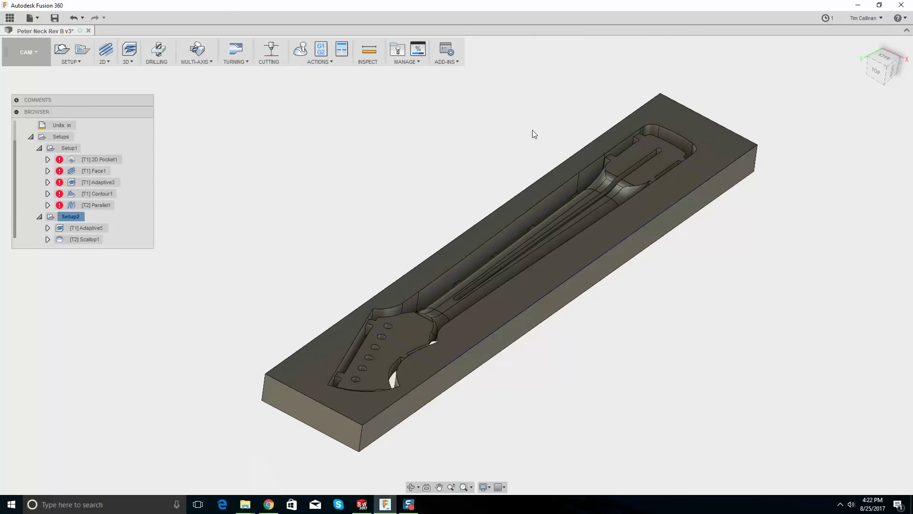
scroll(535, 130, up, 3)
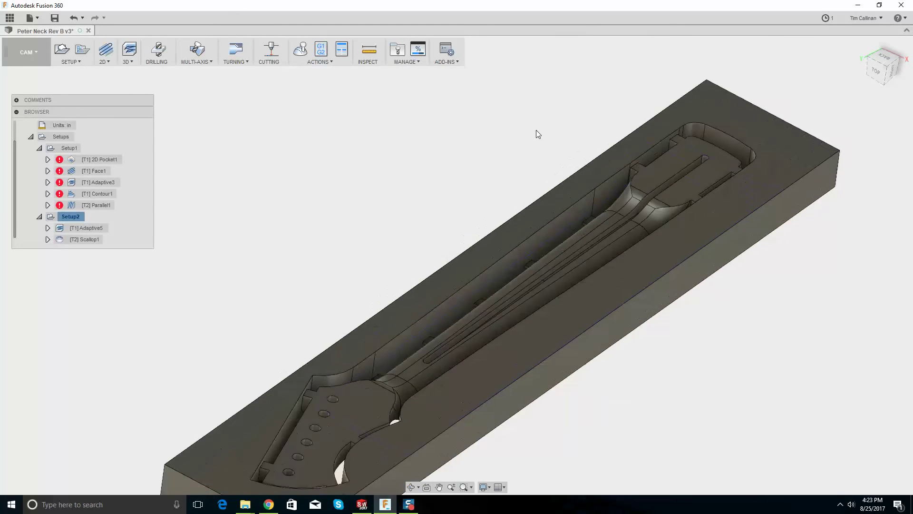
scroll(536, 130, down, 3)
shift+middle_drag(491, 140, 512, 146)
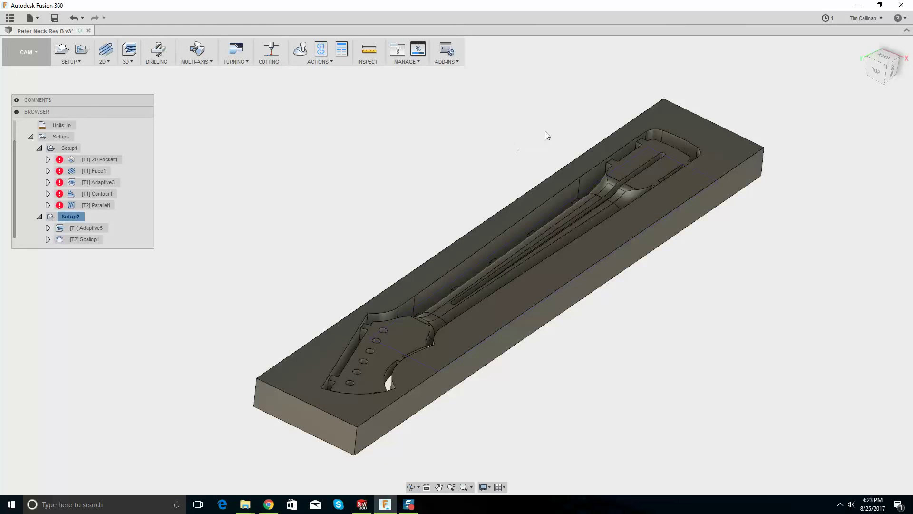
shift+middle_drag(562, 124, 555, 118)
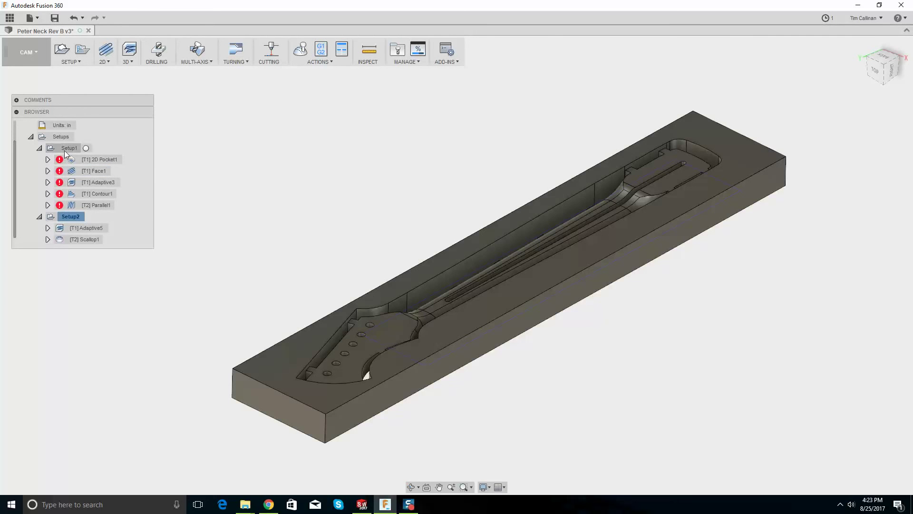
Select Setup2, dismiss its actions menu, and clear the selection
click(76, 216)
right_click(78, 219)
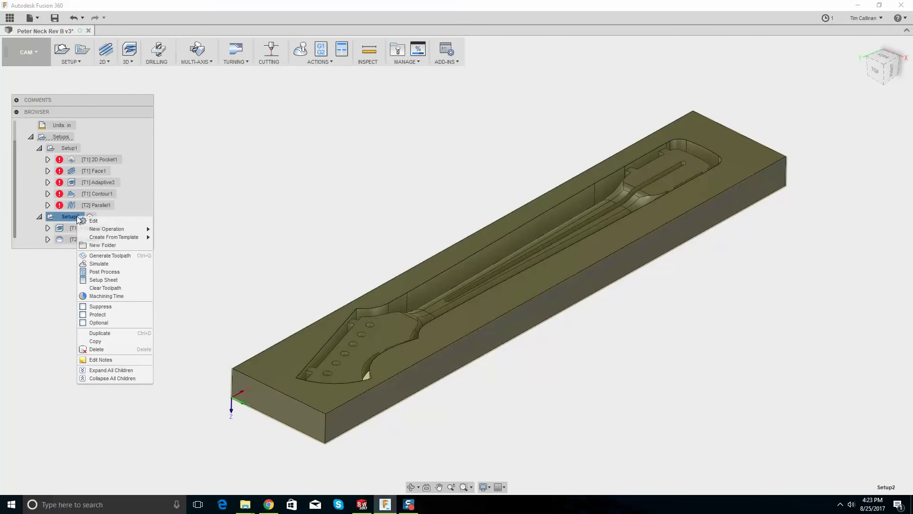
click(293, 139)
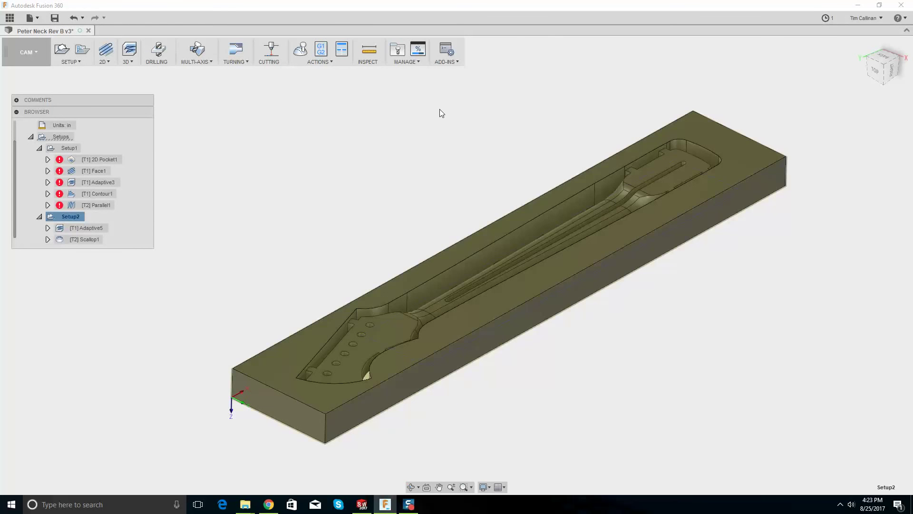
click(417, 111)
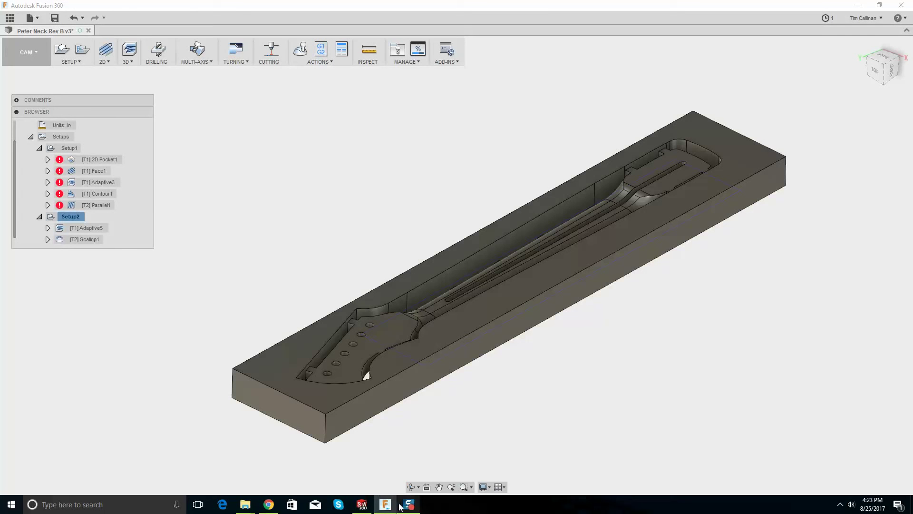
mouse_move(410, 508)
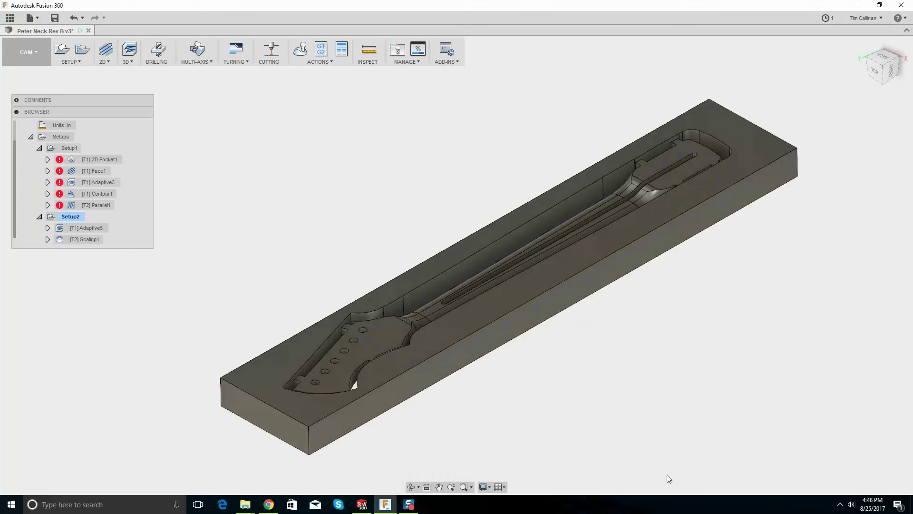
click(268, 504)
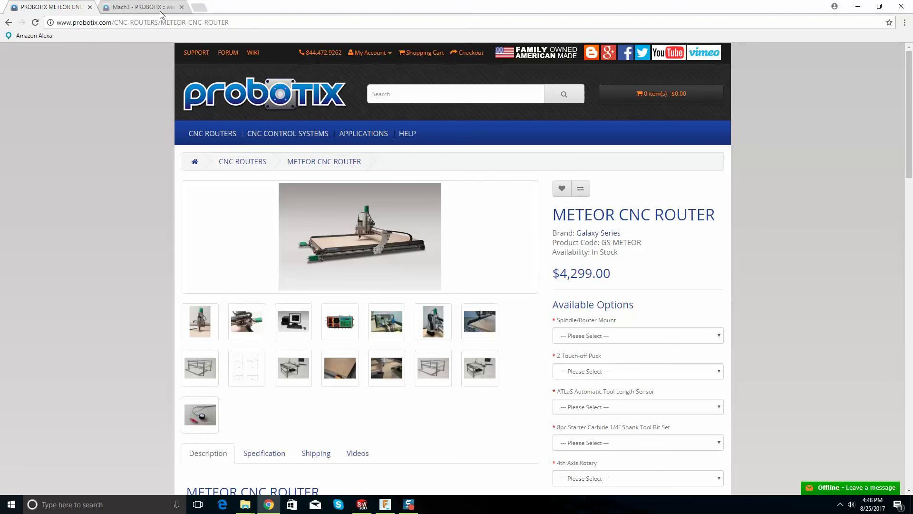
click(142, 7)
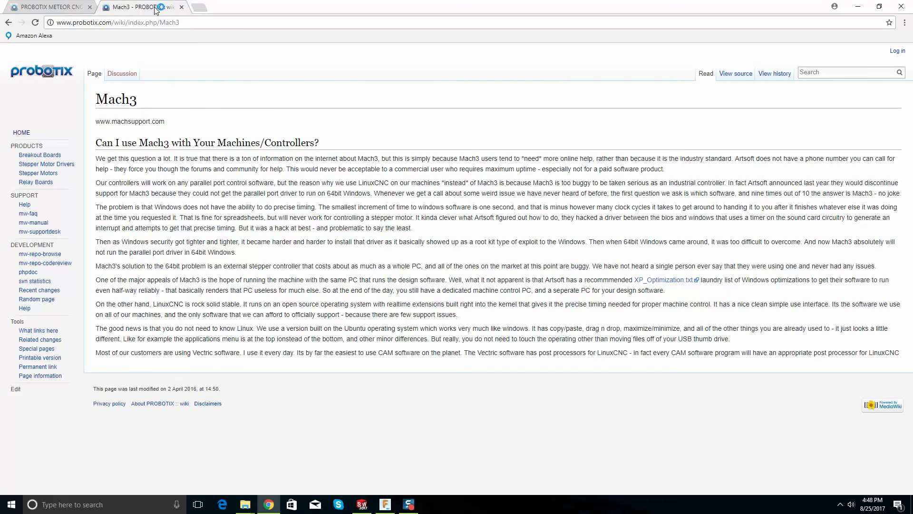
click(858, 6)
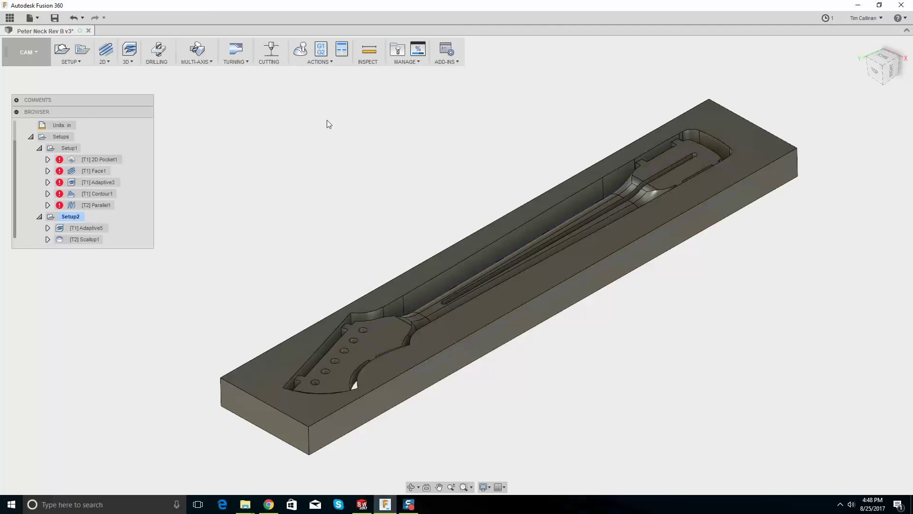
Attempt to post-process Setup1, declining at the invalid-operations warning
click(67, 150)
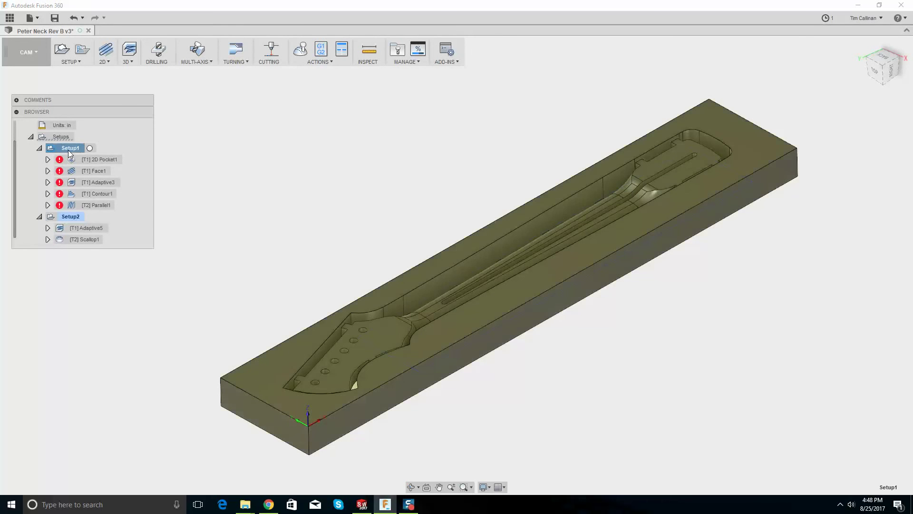
right_click(68, 150)
click(242, 161)
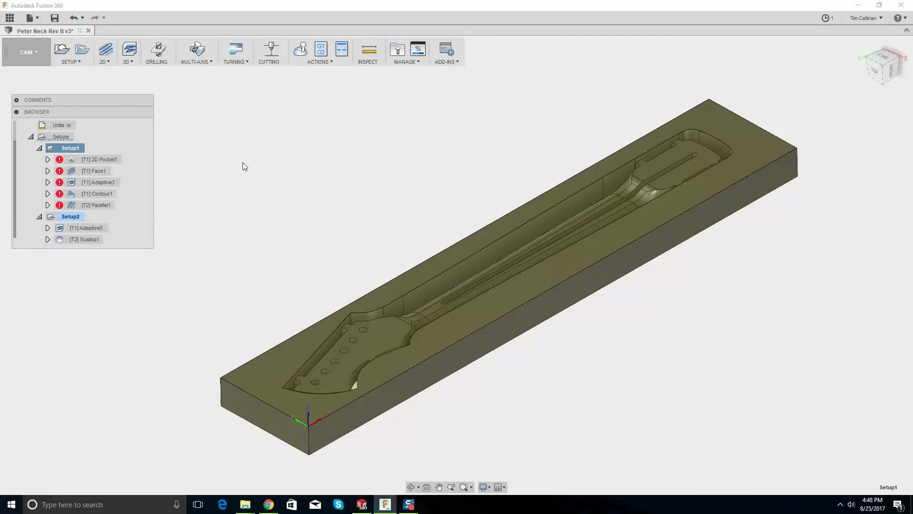
right_click(69, 151)
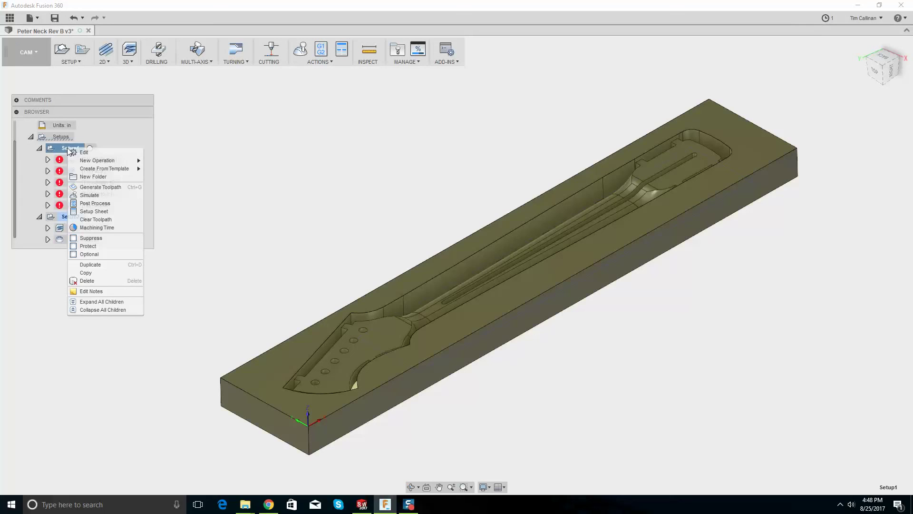
click(106, 204)
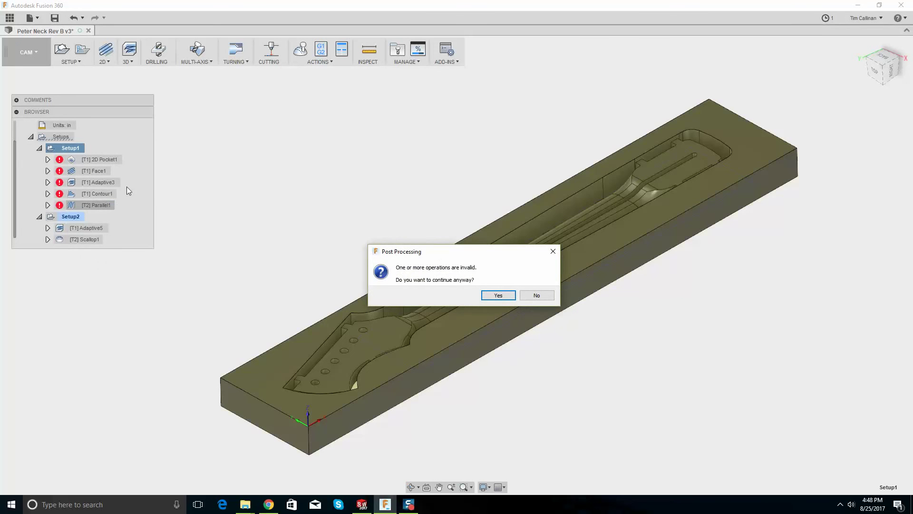
click(537, 296)
Regenerate toolpaths for all five Setup1 operations
click(100, 159)
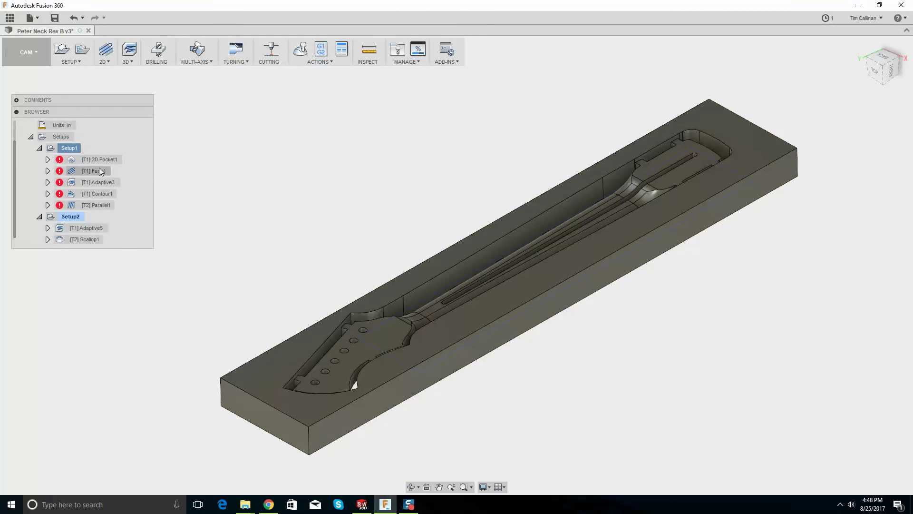
shift+click(99, 204)
right_click(98, 204)
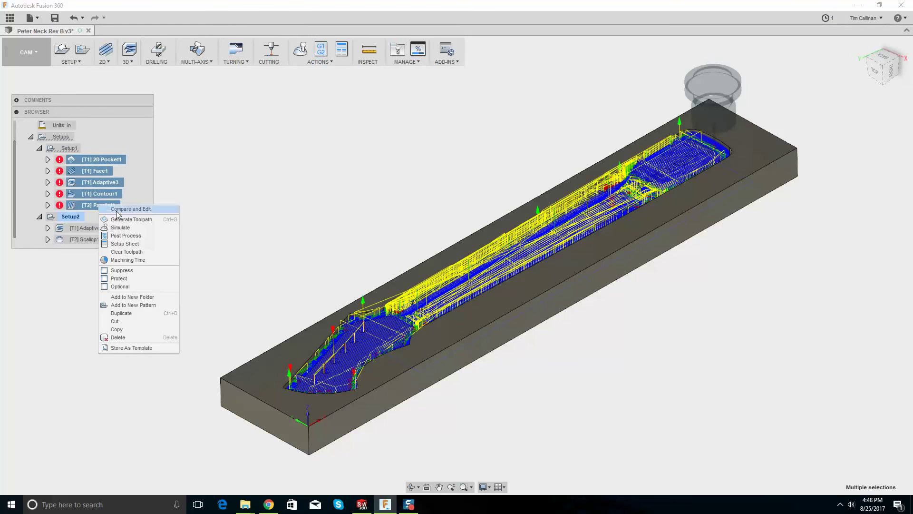
click(150, 209)
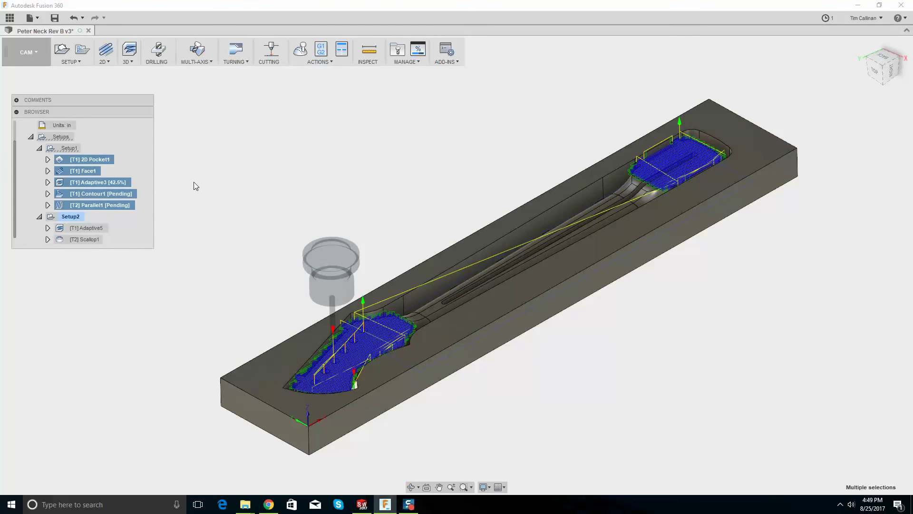
Post-process Setup1 from the Actions menu, continuing past the invalid-operations warning
right_click(74, 148)
click(227, 154)
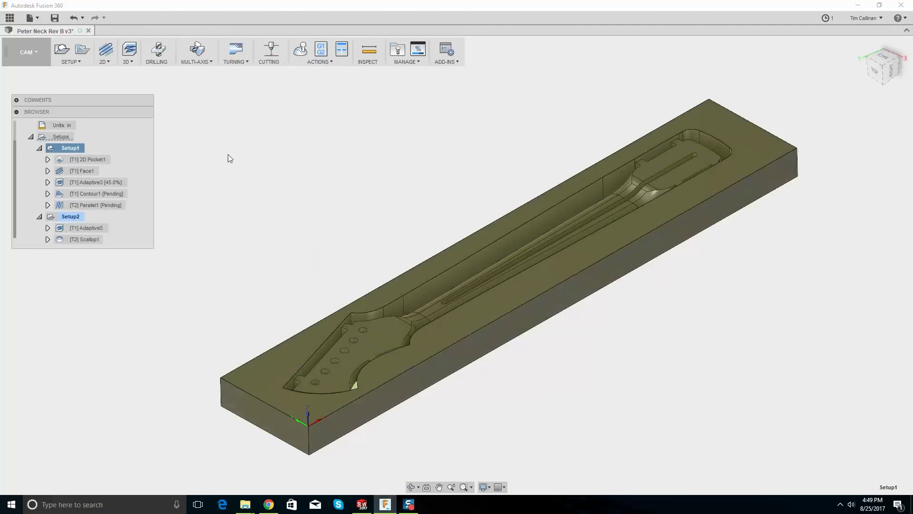
right_click(79, 149)
click(303, 170)
click(335, 61)
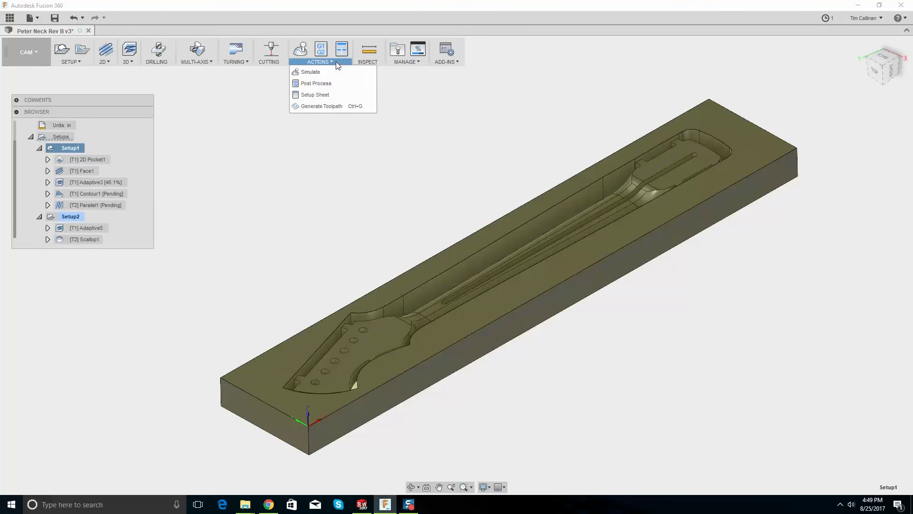
click(323, 83)
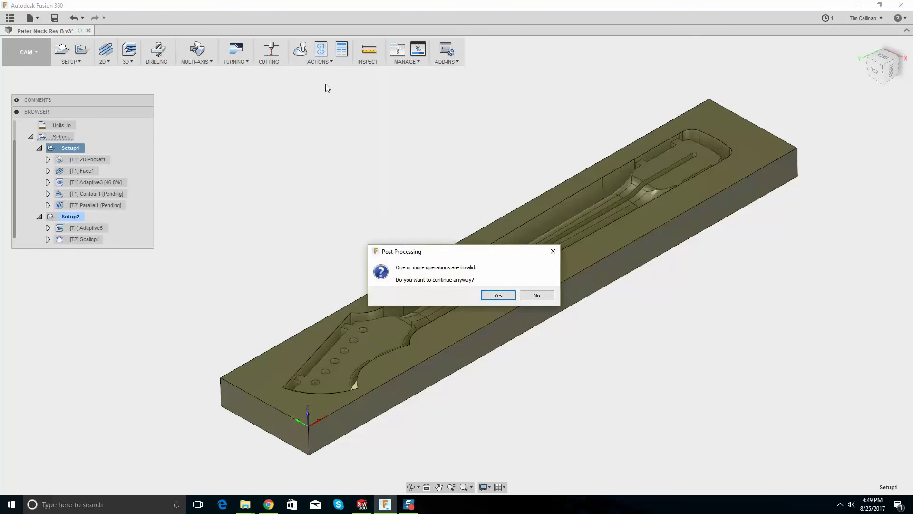
click(497, 298)
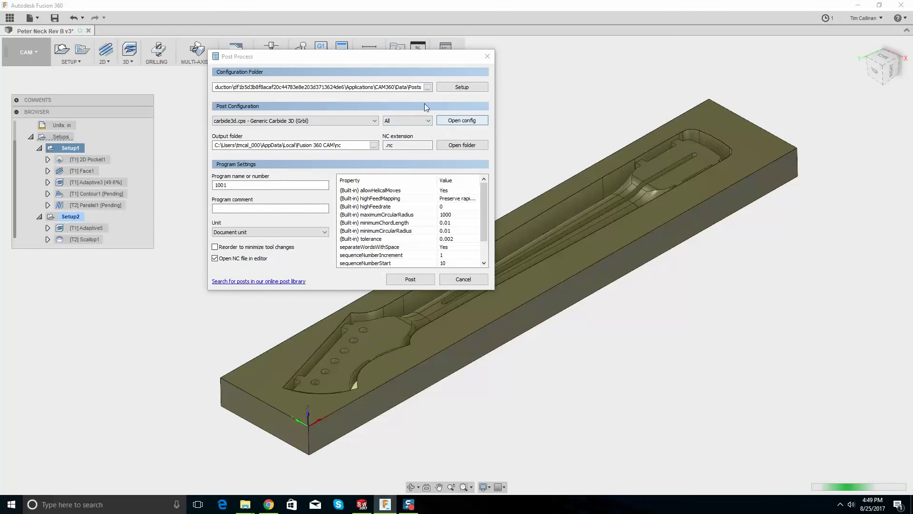
Switch to the generic post library and choose mach3mill.cps - Generic Mach3Mill
click(449, 88)
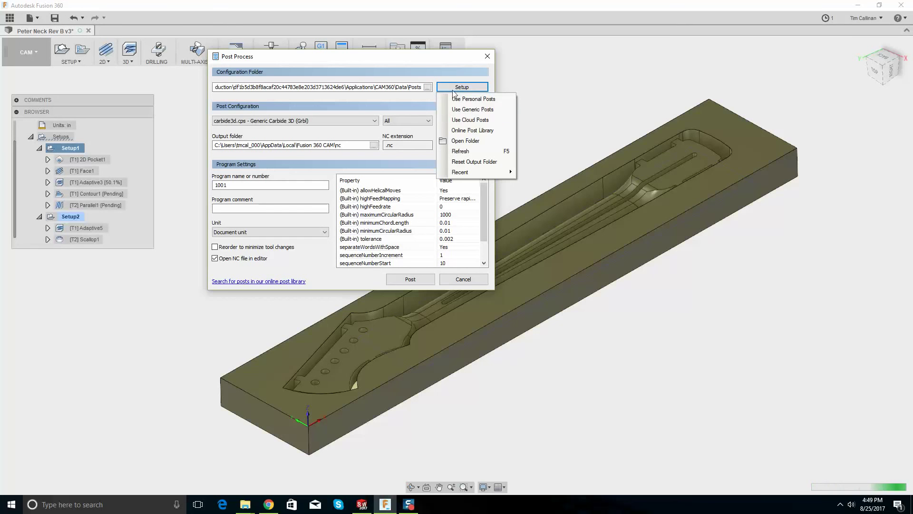
click(462, 121)
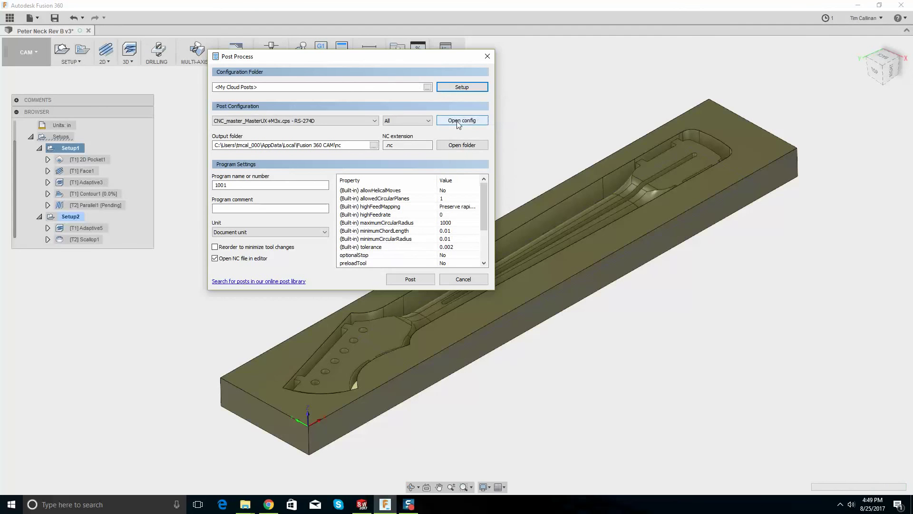
click(377, 122)
click(378, 121)
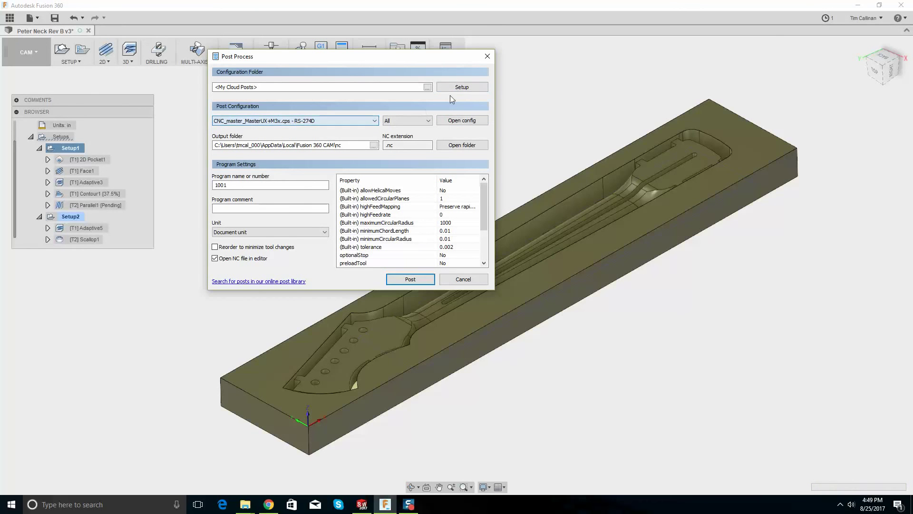
click(457, 89)
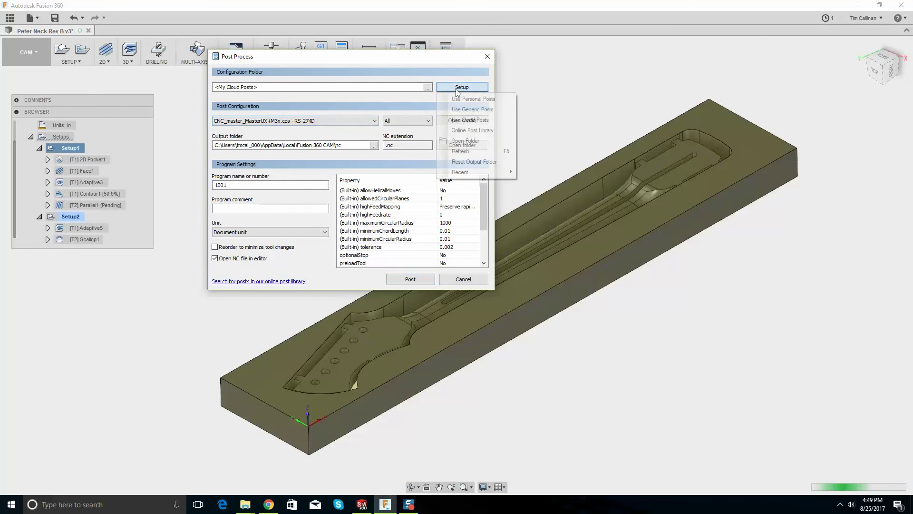
click(473, 110)
click(374, 121)
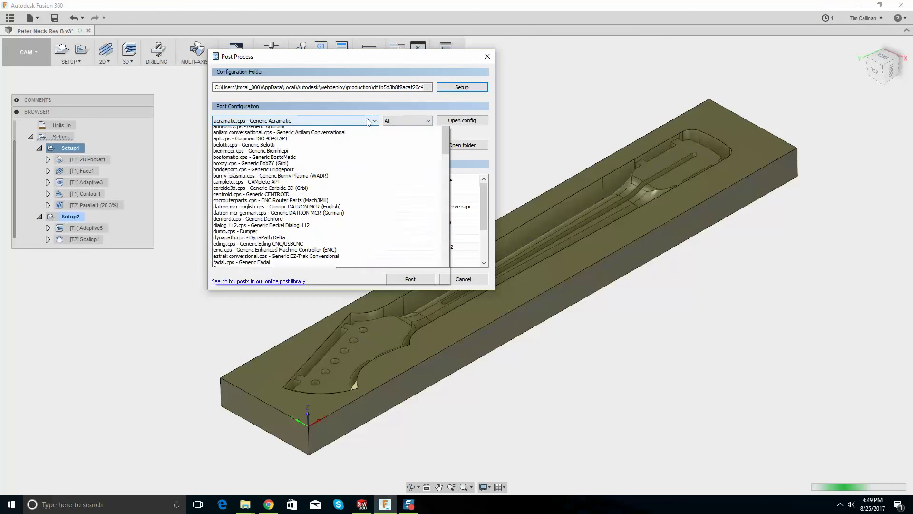
scroll(337, 177, down, 5)
scroll(337, 177, down, 7)
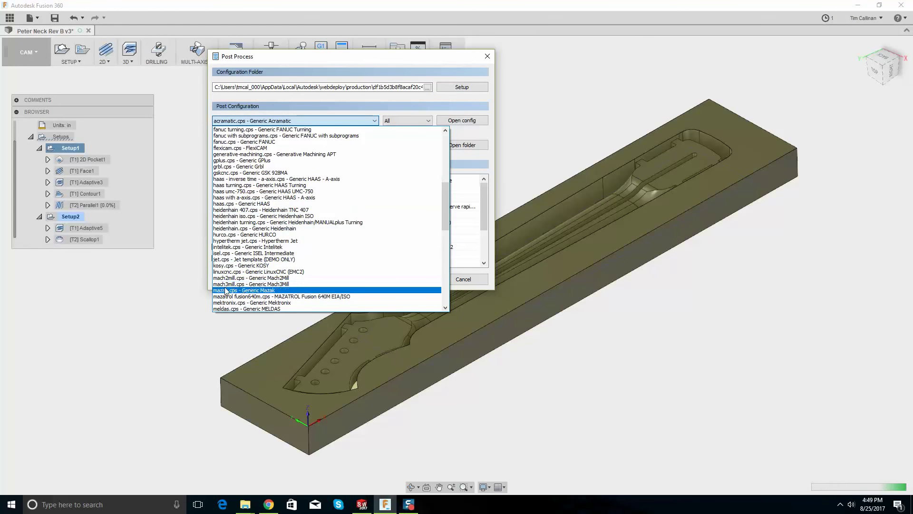
click(249, 285)
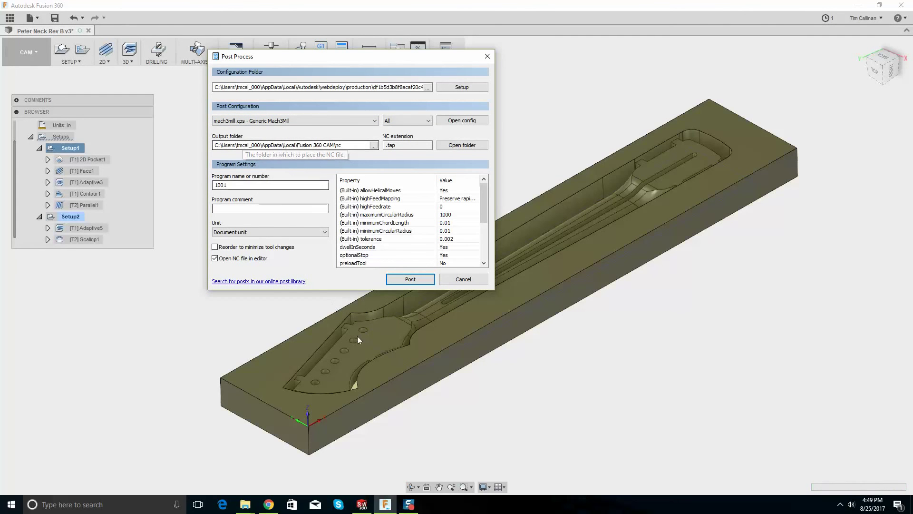
Run the Mach3Mill post, cancel the save, then reopen post settings from 2D Pocket1
click(416, 277)
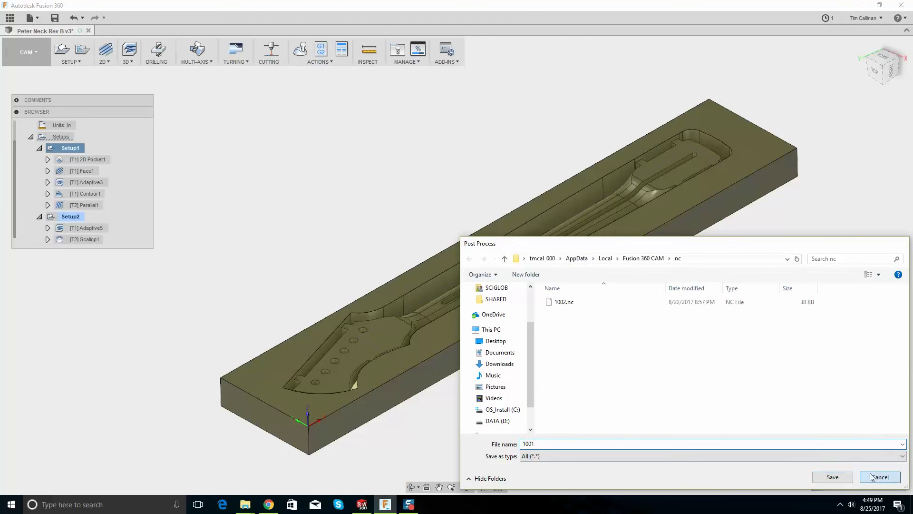
click(875, 474)
click(89, 159)
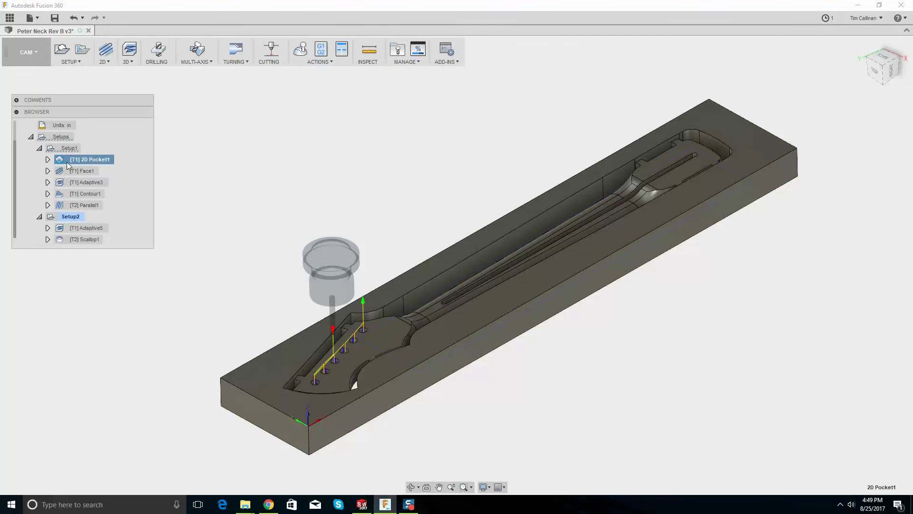
right_click(76, 158)
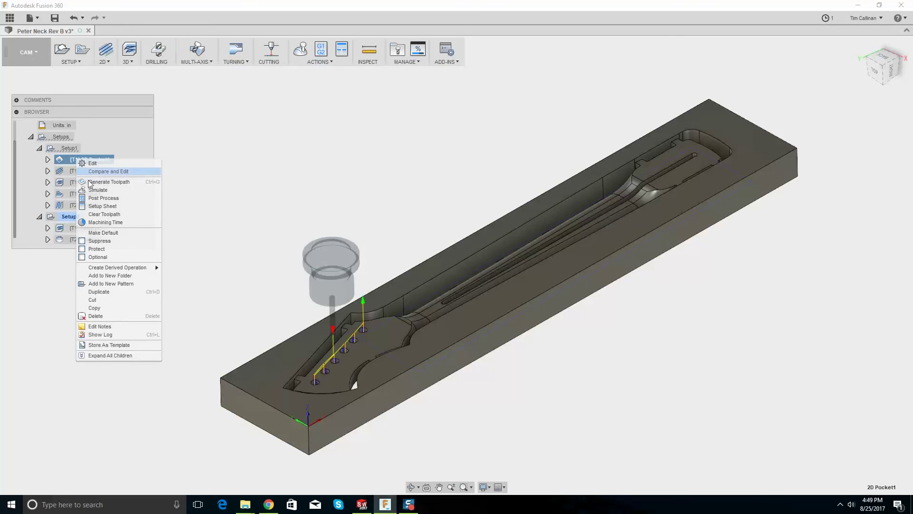
click(117, 199)
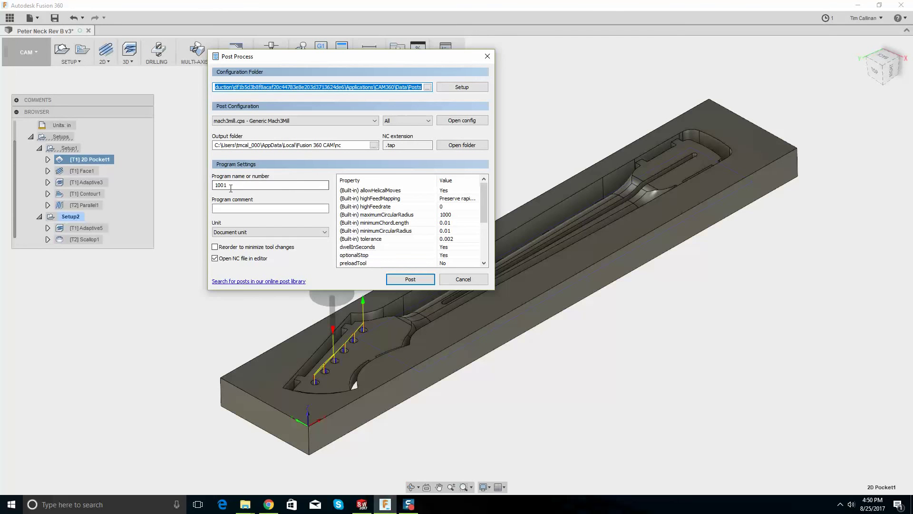
Post program 1001 and save it as 1001.tap on the Desktop
click(409, 280)
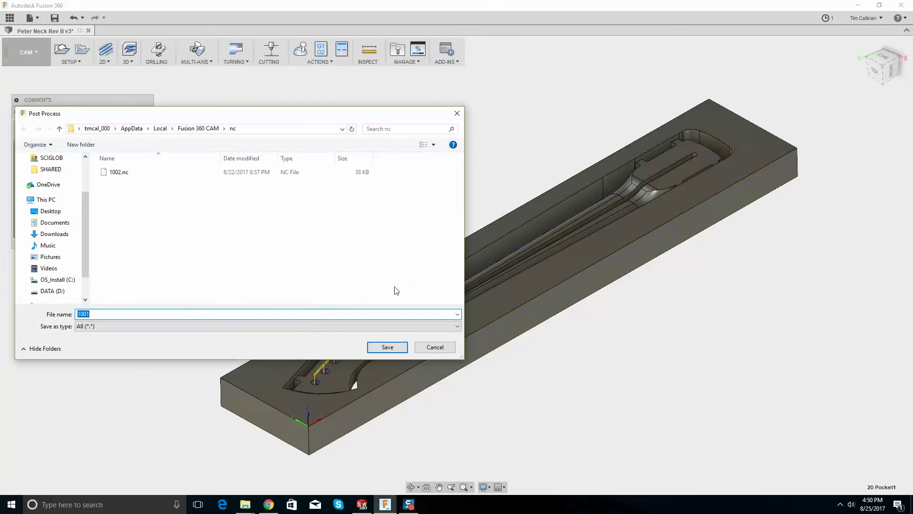
click(53, 210)
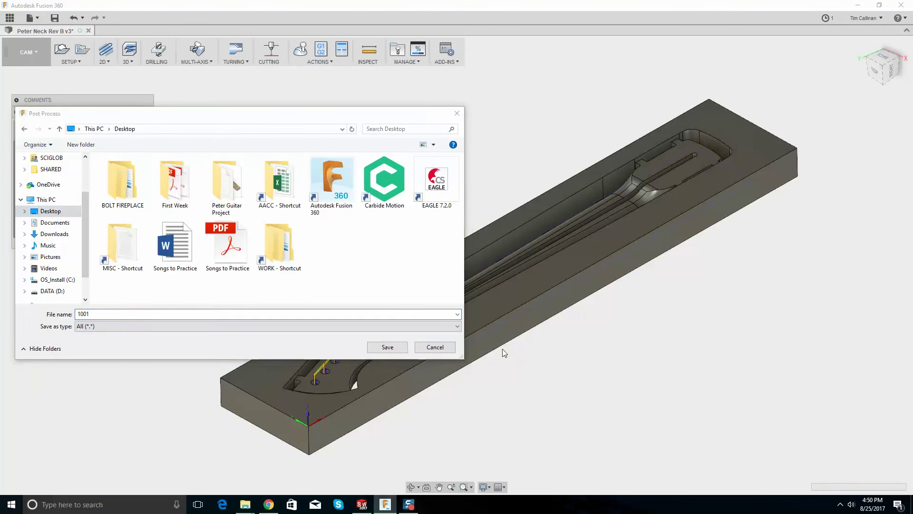
click(387, 346)
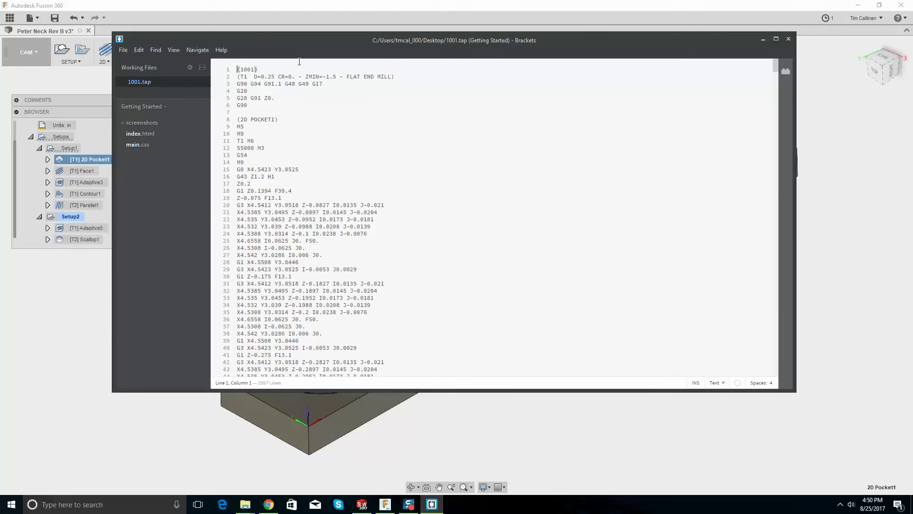
Close Brackets after reviewing the 1001.tap G-code
click(788, 39)
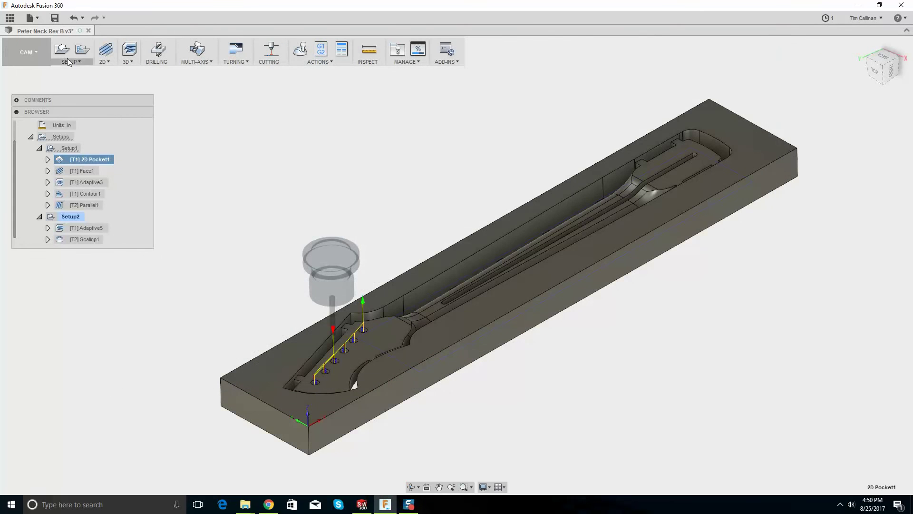
Save the design as a new 'User Saved' version, then orbit to the front view
click(55, 18)
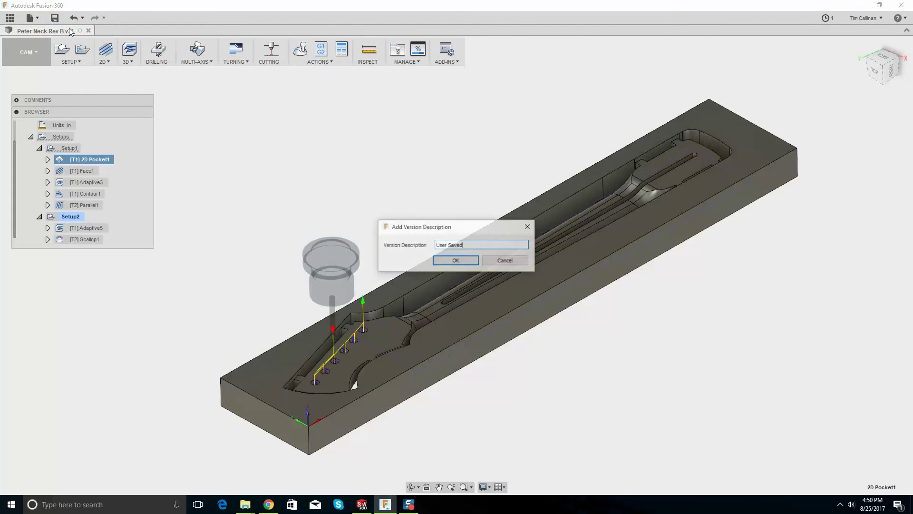
click(459, 262)
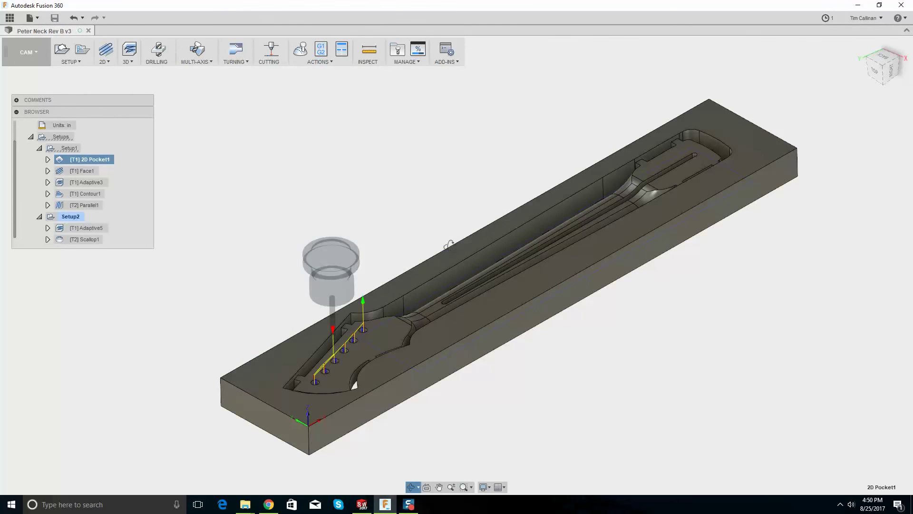
shift+middle_drag(449, 244, 441, 262)
drag(440, 261, 520, 264)
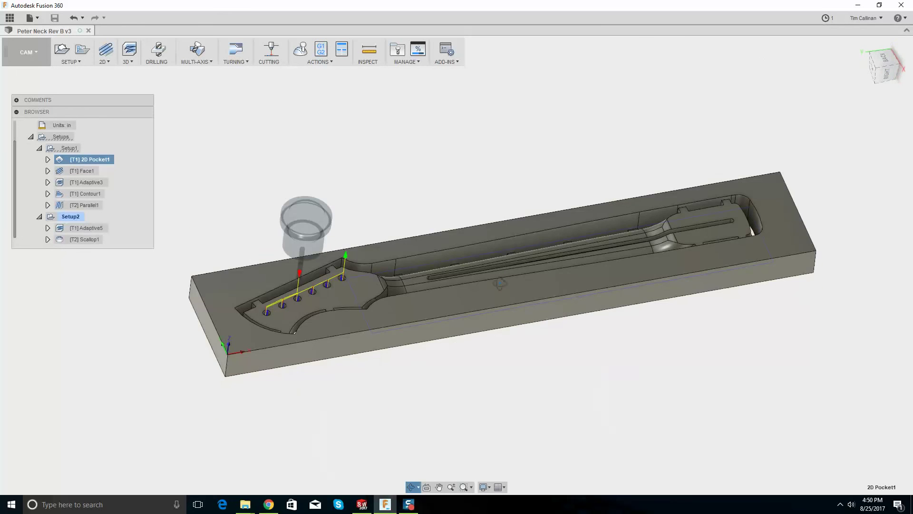